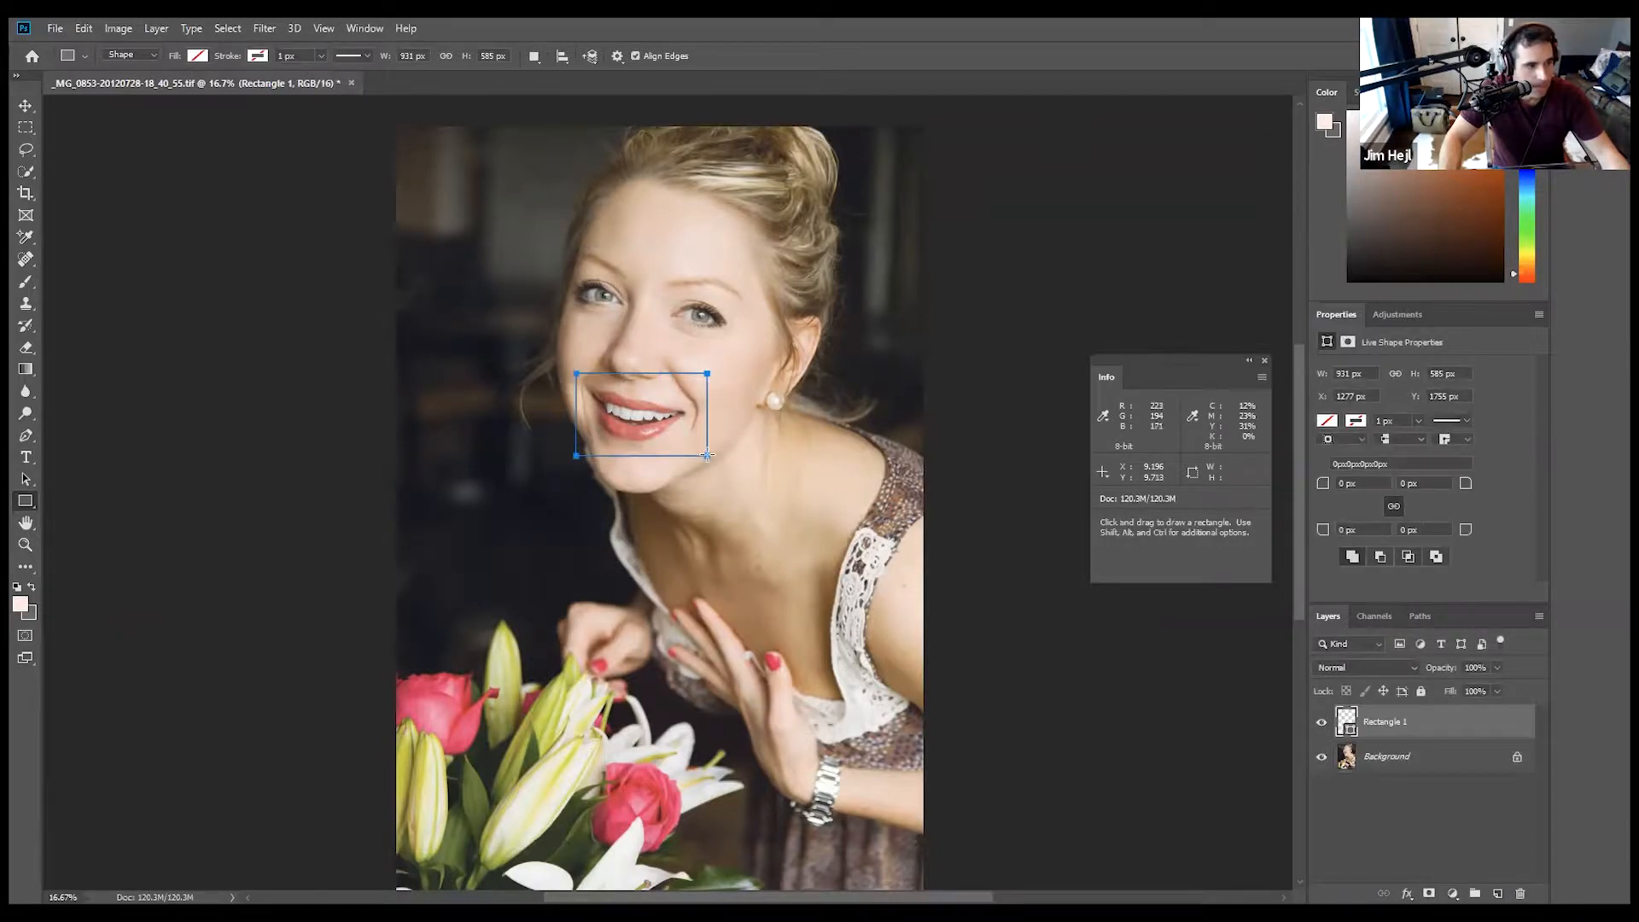
# Undo the rectangle shape drawn around the mouth.
pyautogui.hotkey('ctrl', 'z')
pyautogui.moveTo(512, 156); pyautogui.dragTo(894, 666)
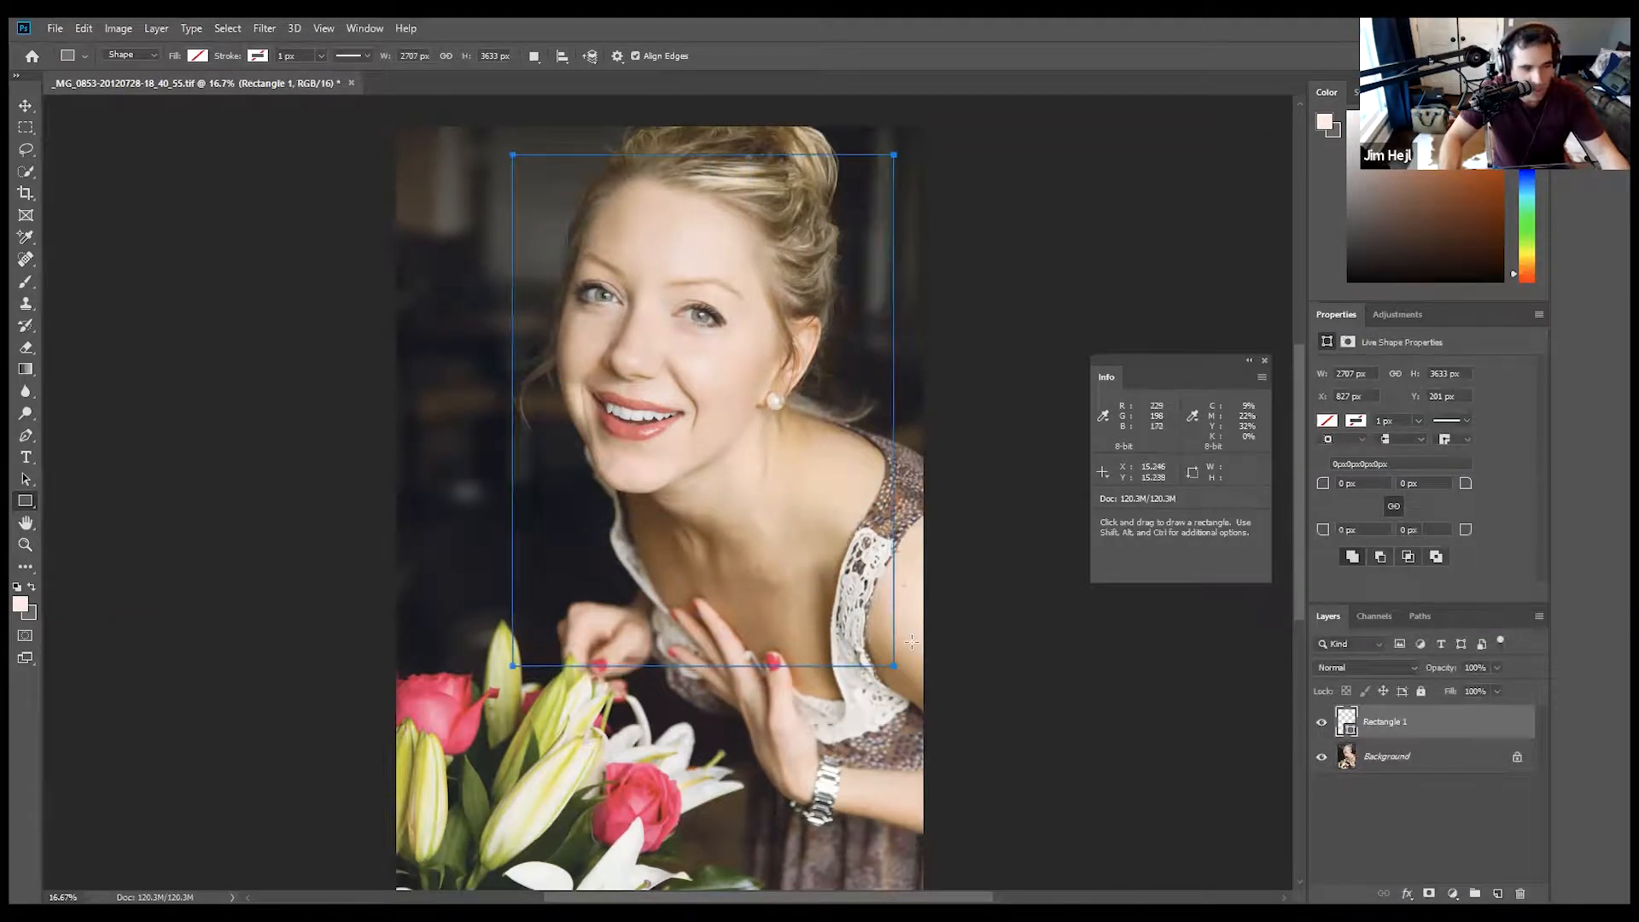
pyautogui.moveTo(593, 742); pyautogui.dragTo(604, 768)
pyautogui.hotkey('ctrl', 'z')
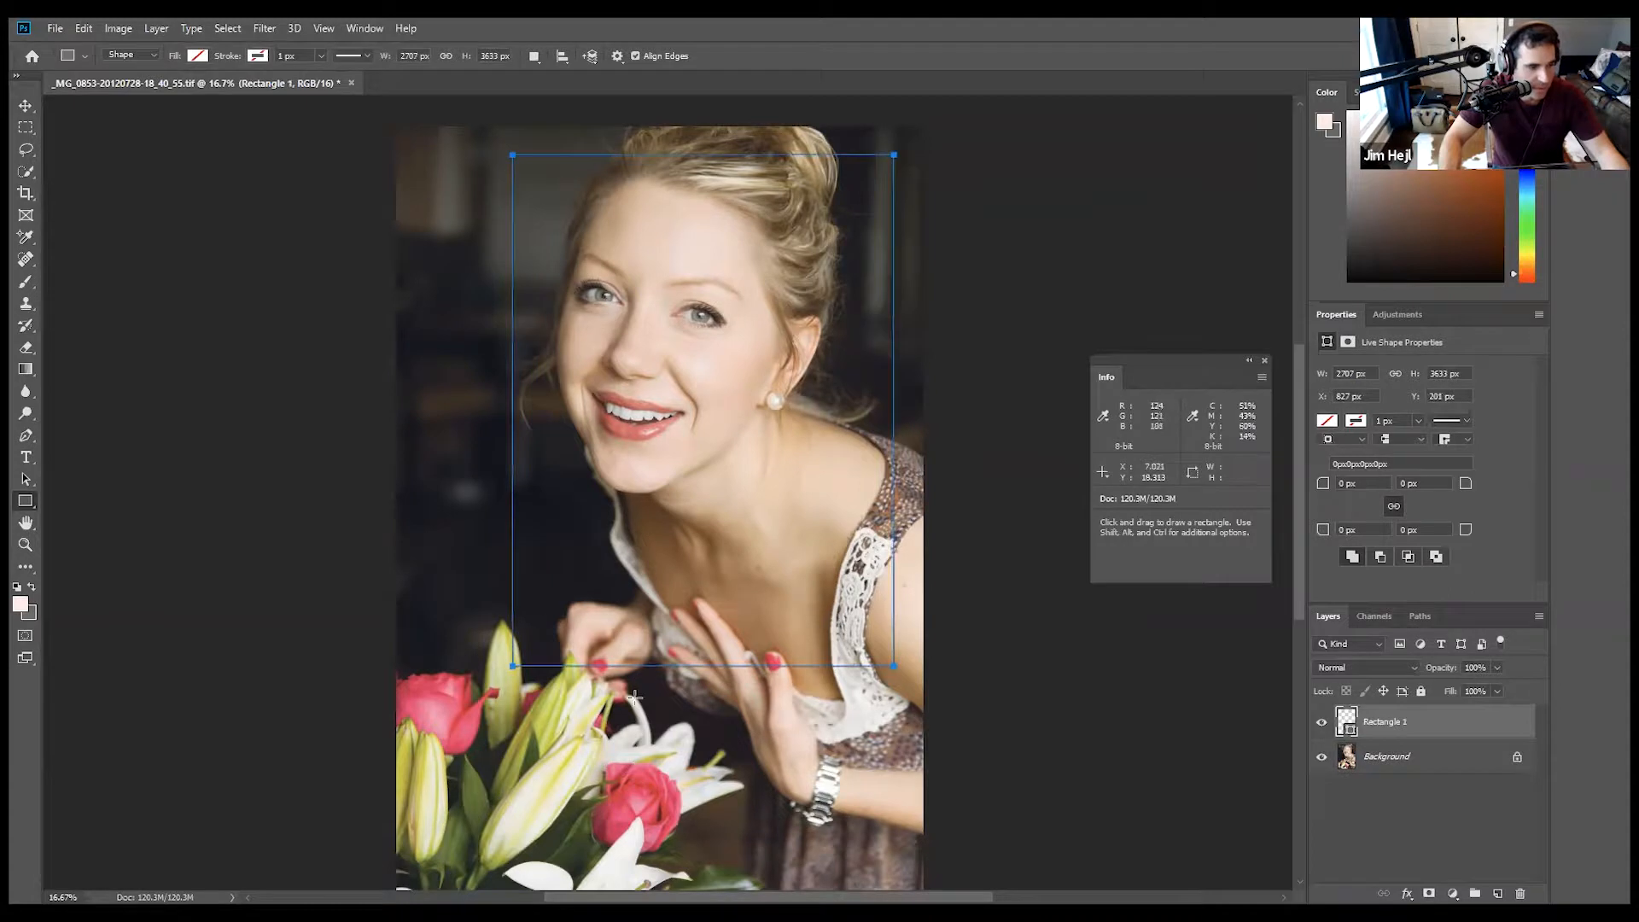
pyautogui.hotkey('ctrl', 'z')
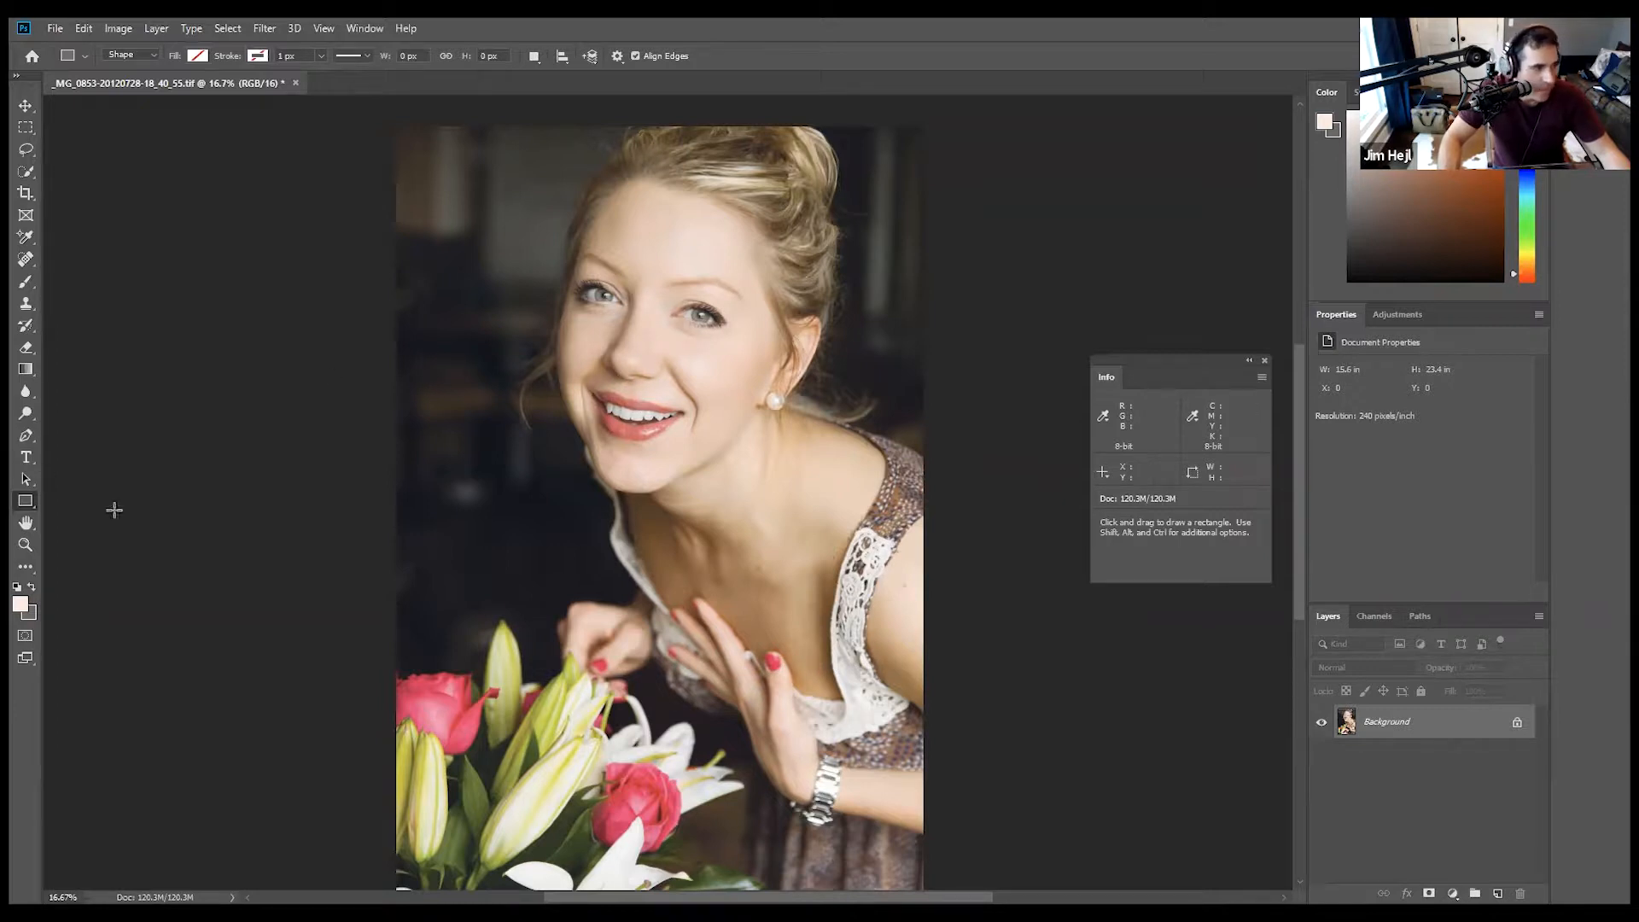
# Heal the small blemishes on the forehead above the brows with the Content-Aware Spot Healing Brush.
pyautogui.click(20, 544)
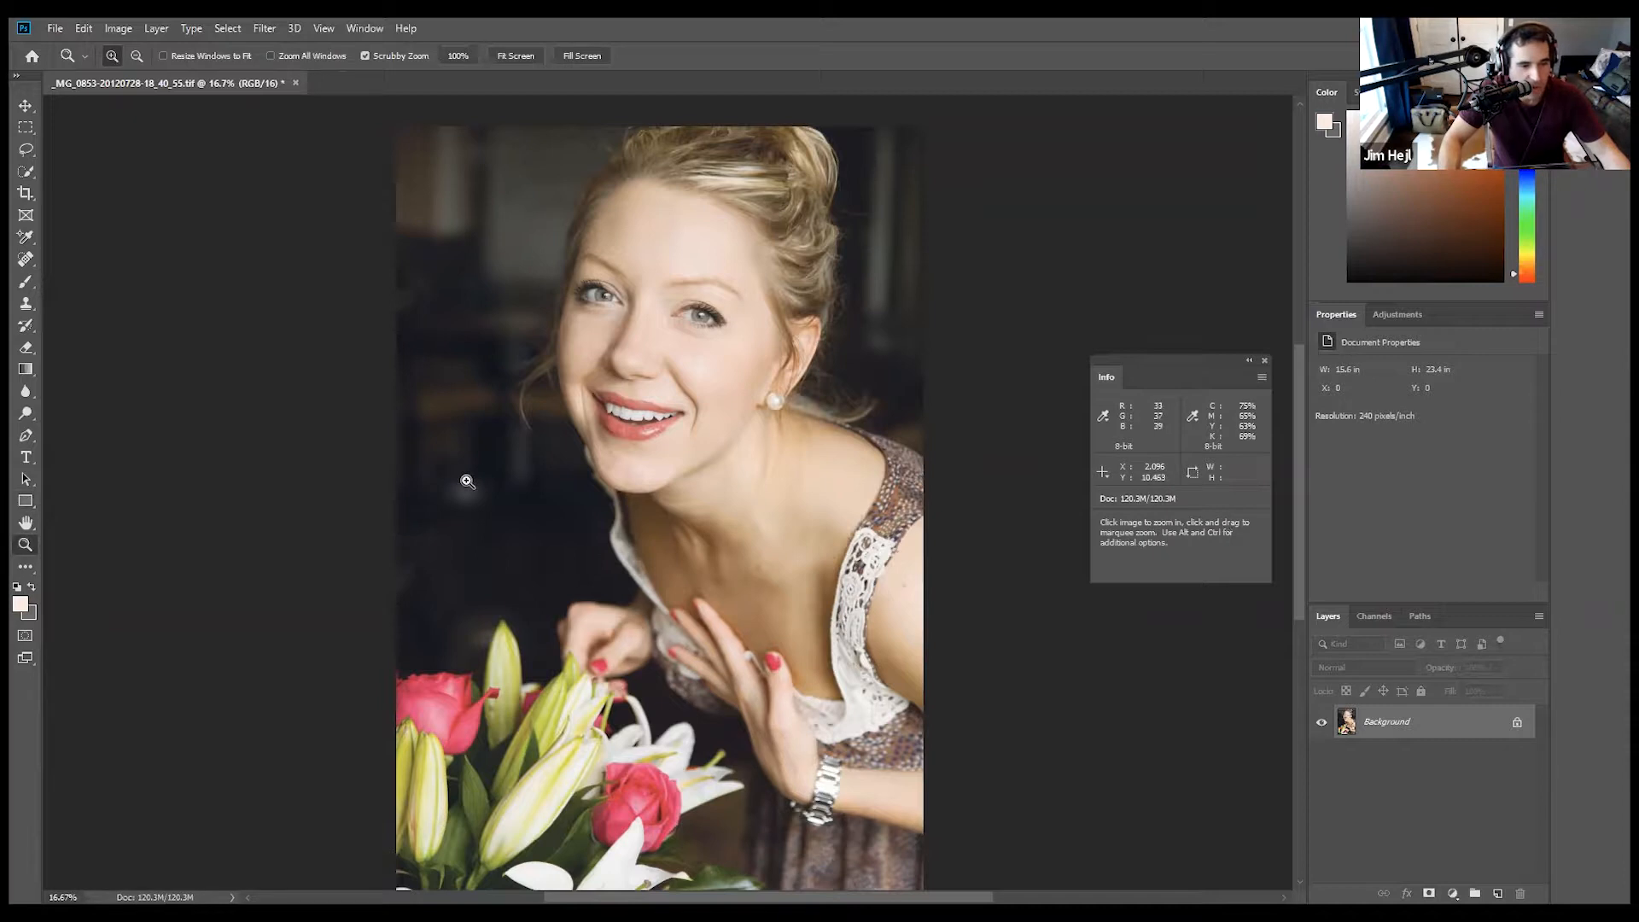
pyautogui.click(649, 264)
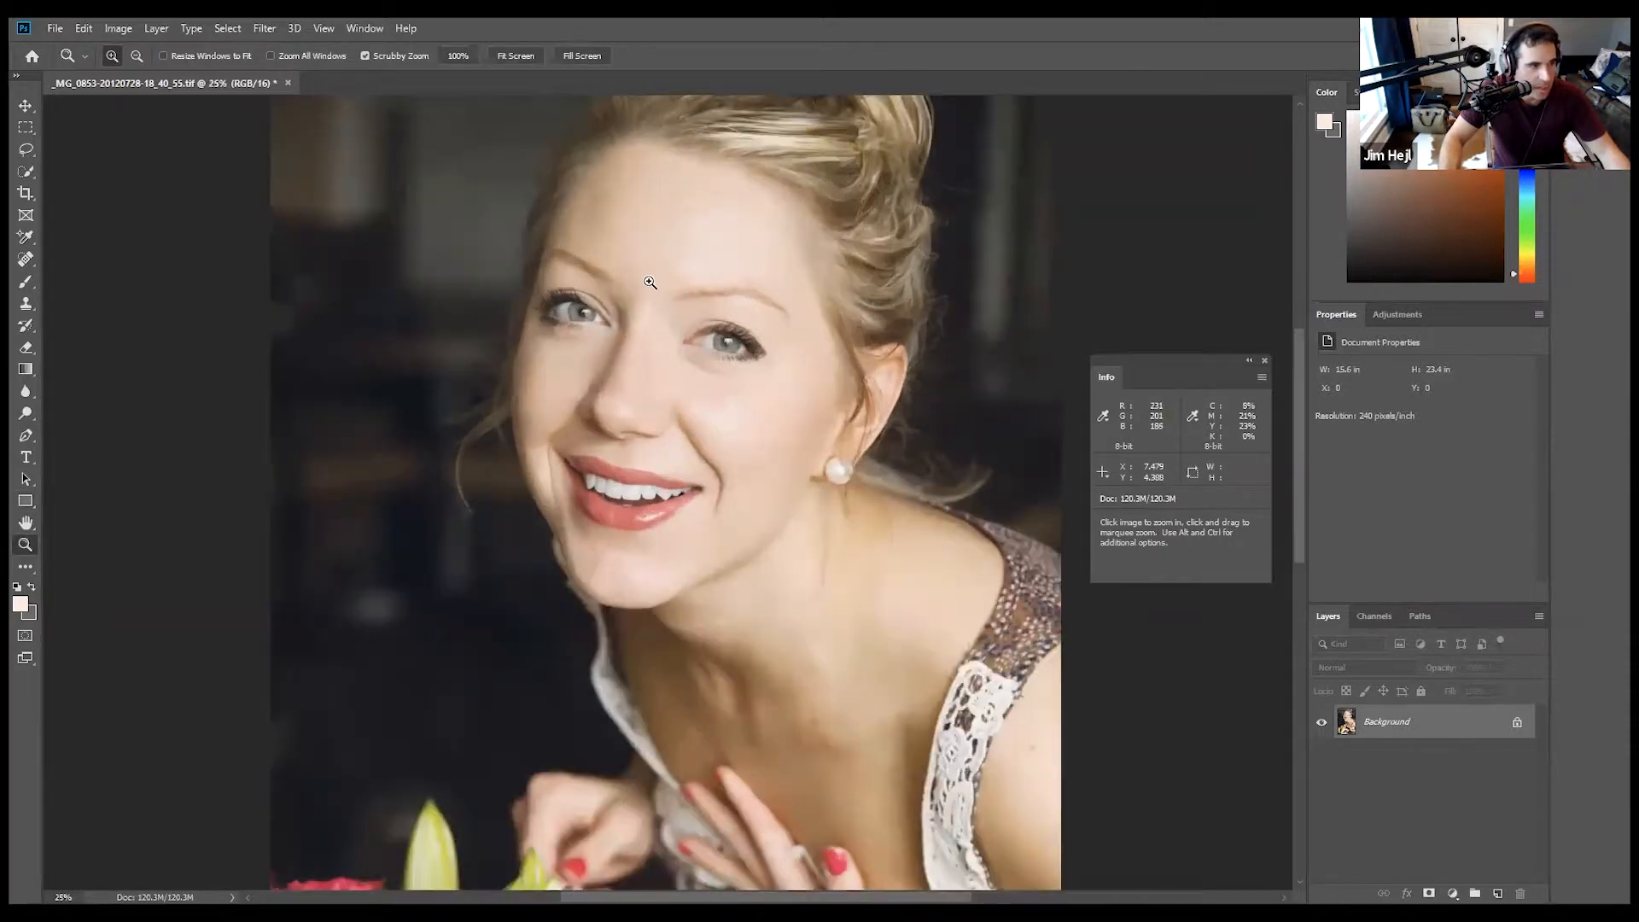
pyautogui.click(648, 271)
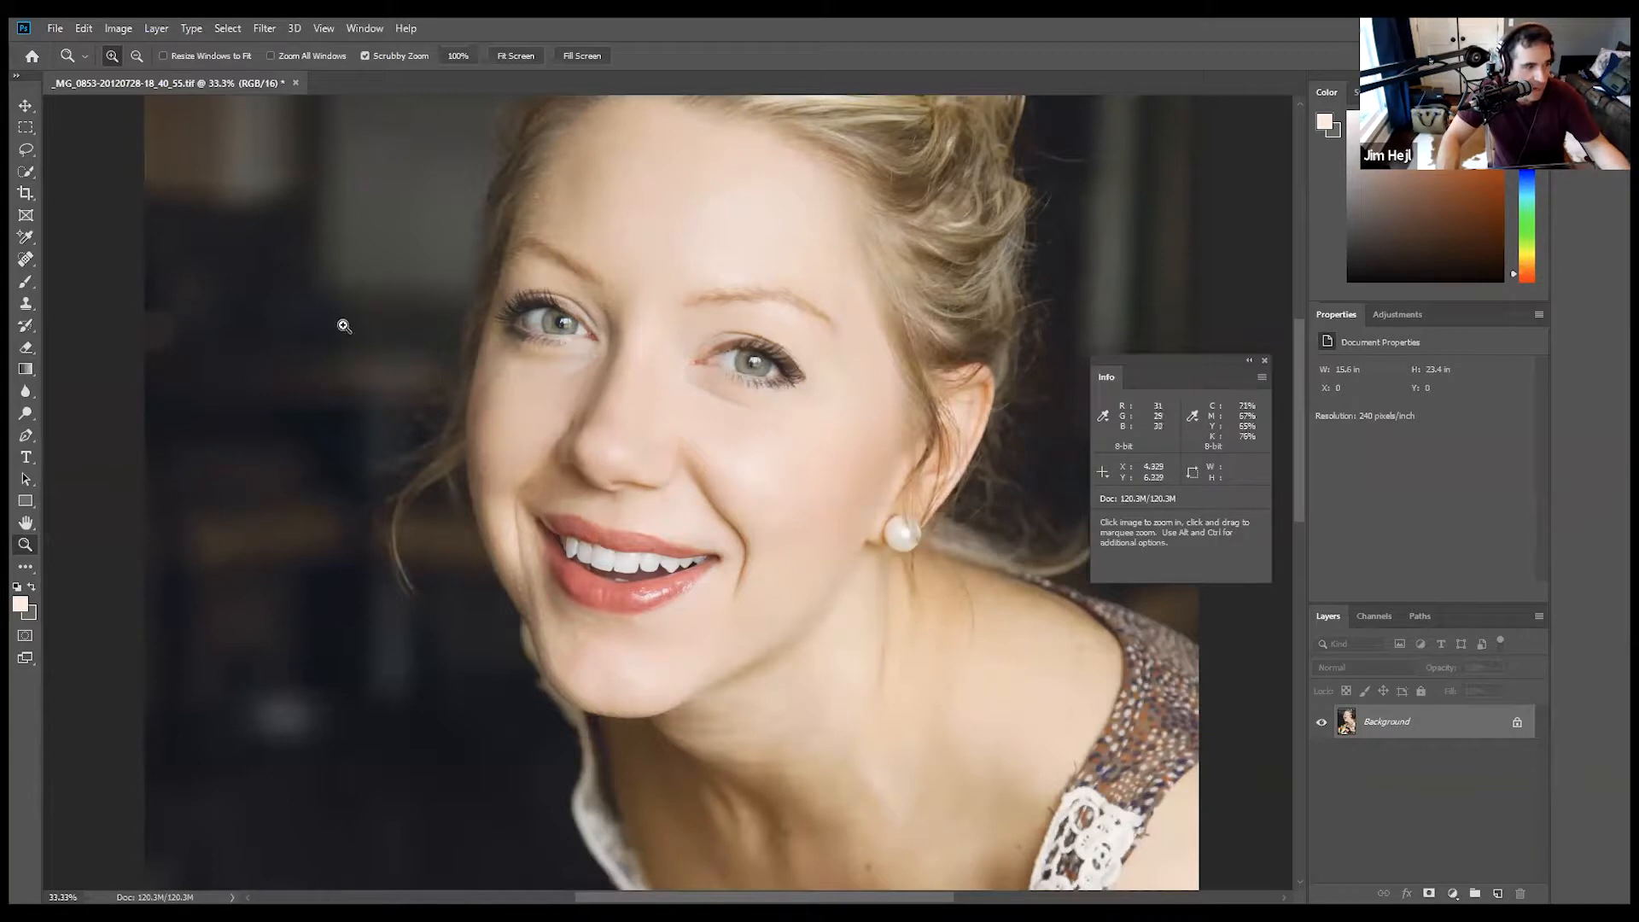
pyautogui.click(27, 262)
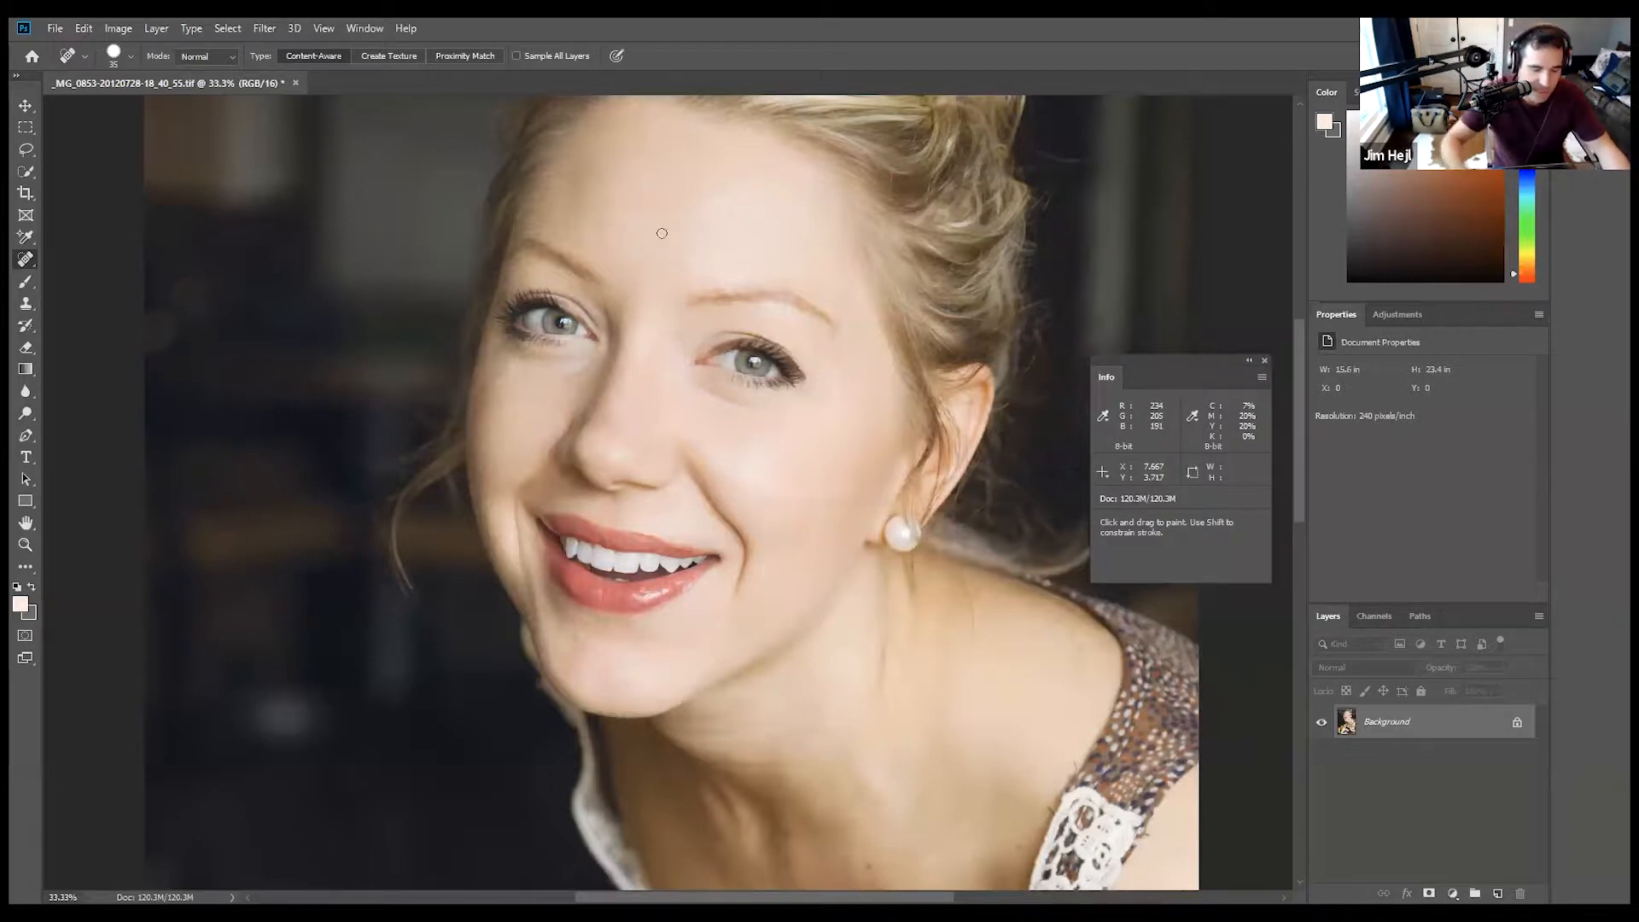
pyautogui.scroll(5, 661, 234)
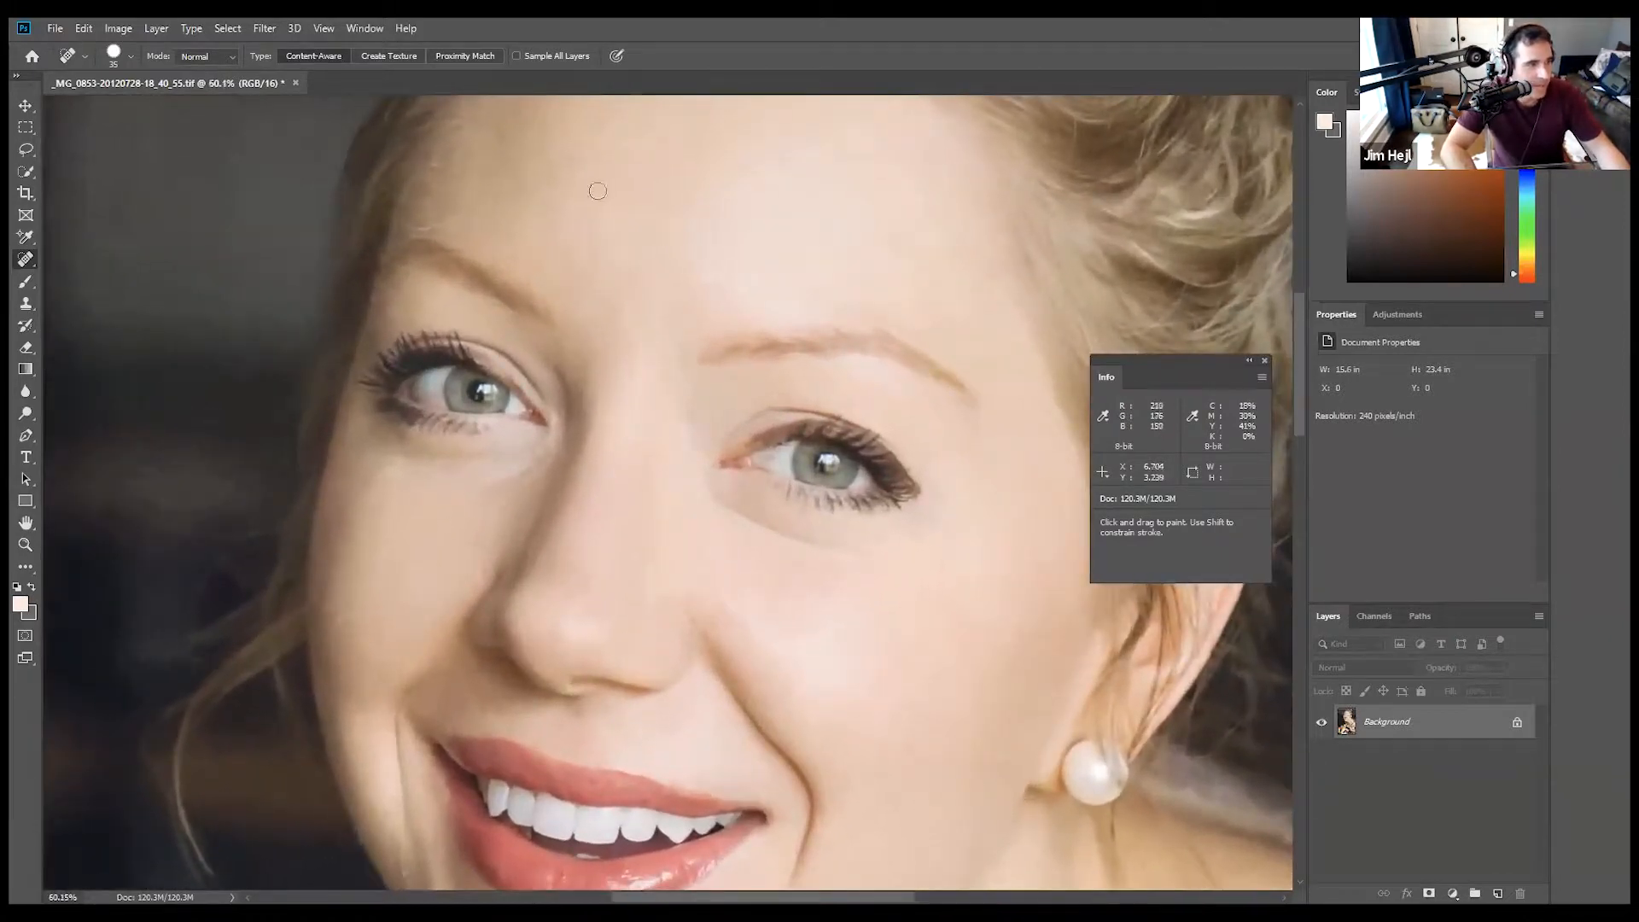
pyautogui.moveTo(616, 209)
pyautogui.mouseDown()
pyautogui.moveTo(575, 227)
pyautogui.moveTo(608, 248)
pyautogui.mouseUp()
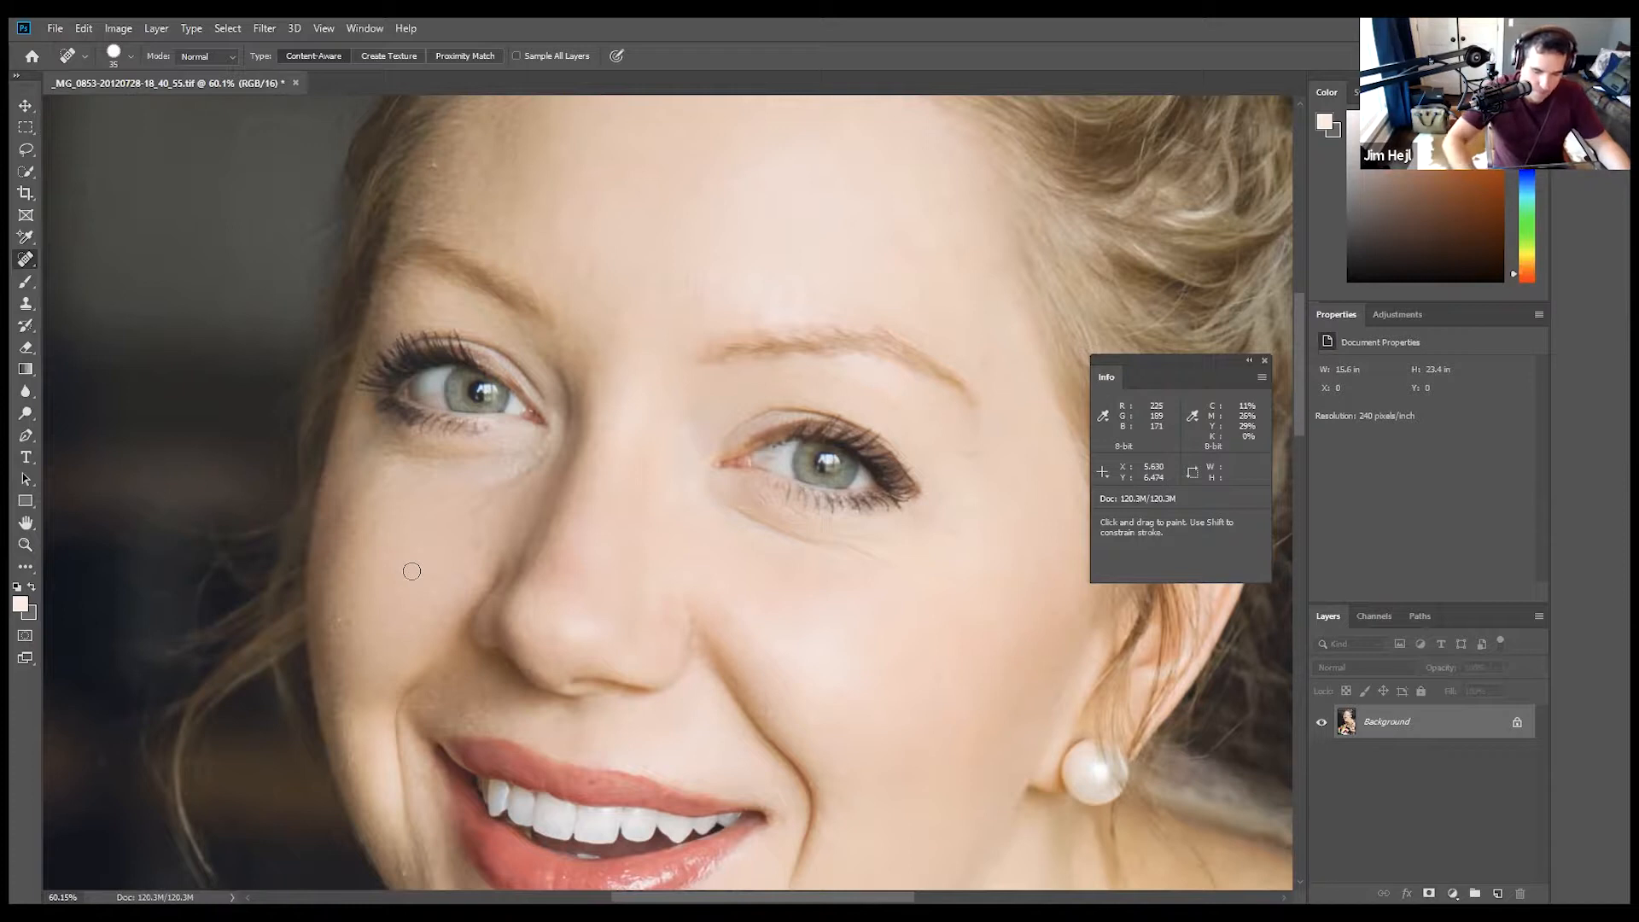
# Heal the small blemishes on the skin beside the outer corner of the eye nearer the visible ear.
pyautogui.moveTo(834, 741); pyautogui.dragTo(663, 622)
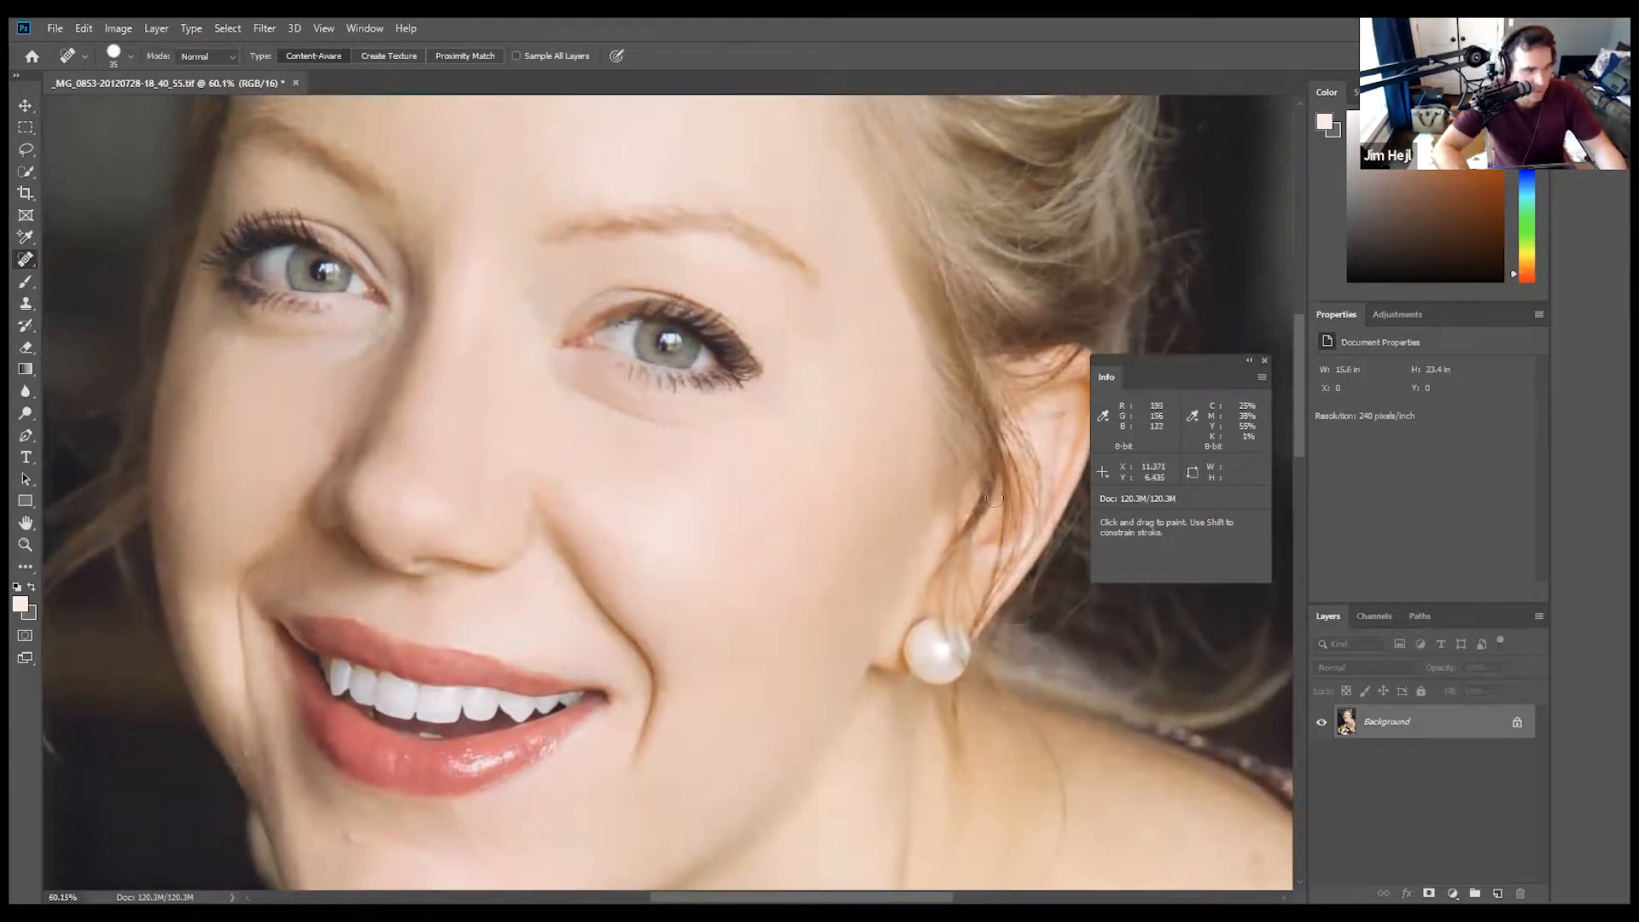
pyautogui.scroll(2, 994, 510)
pyautogui.scroll(1, 993, 511)
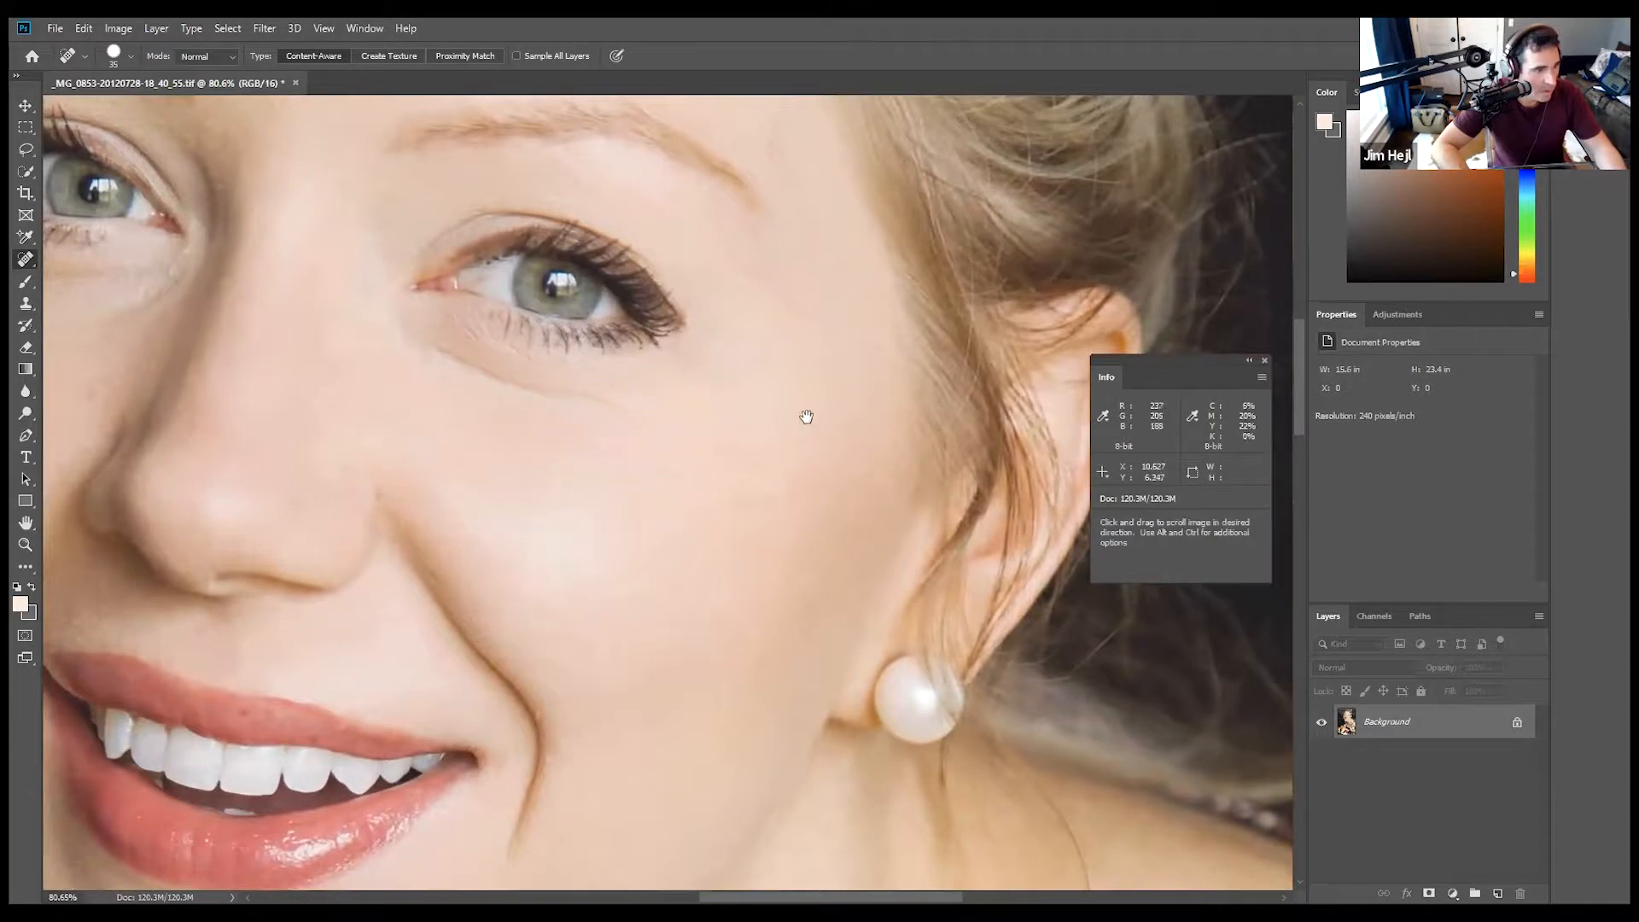
pyautogui.moveTo(804, 405); pyautogui.dragTo(802, 550)
pyautogui.scroll(2, 834, 518)
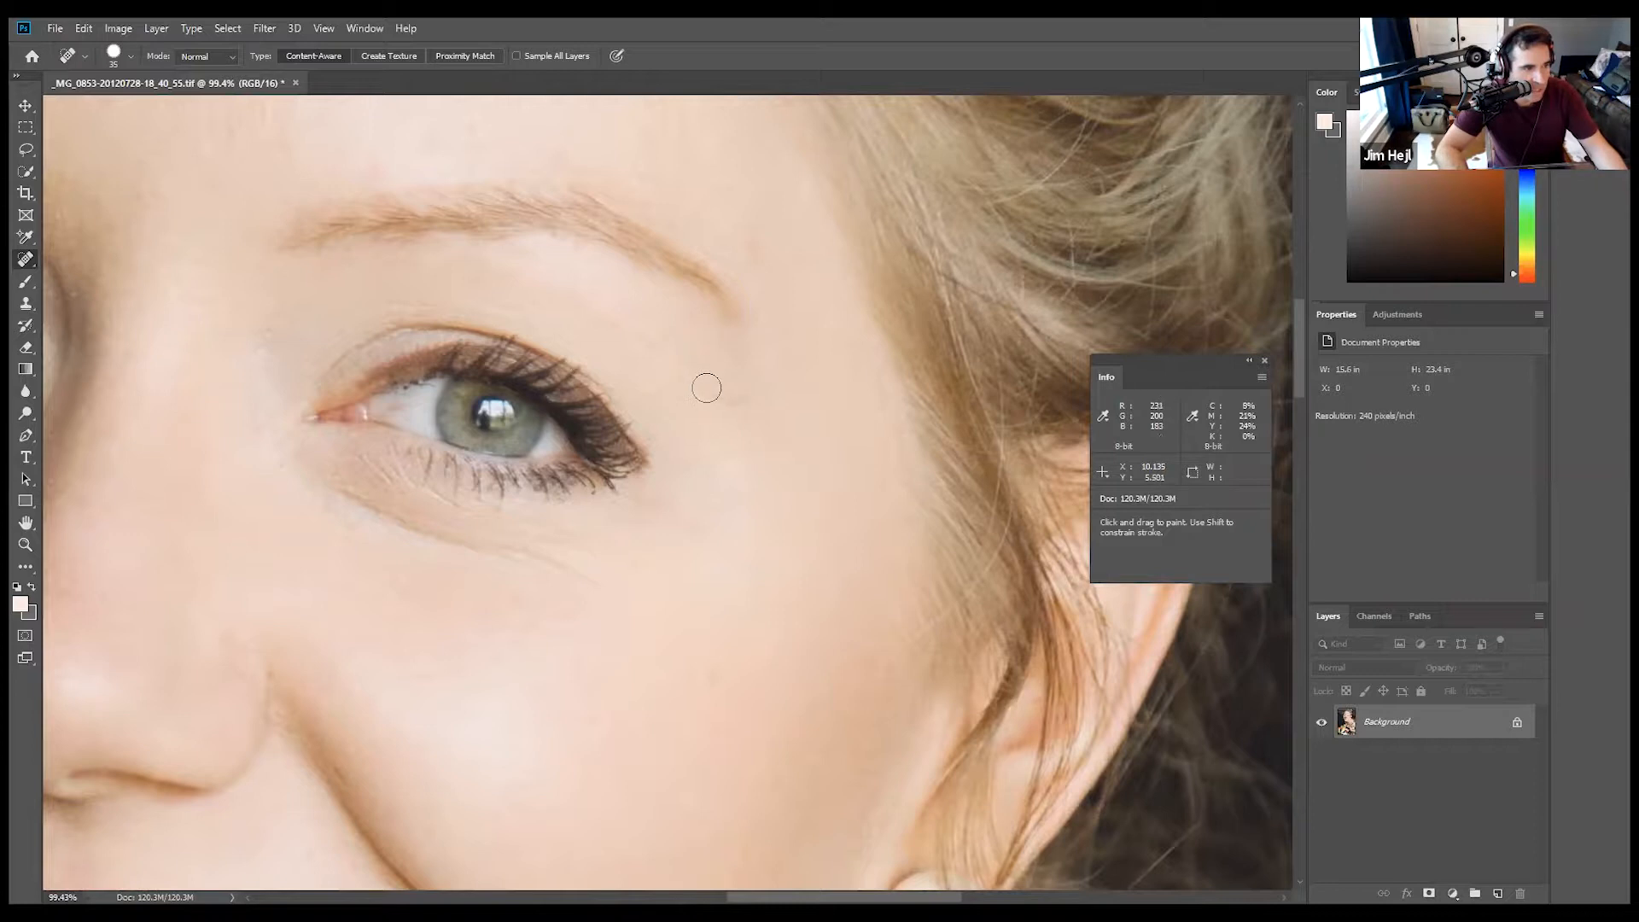
pyautogui.moveTo(698, 392)
pyautogui.mouseDown()
pyautogui.moveTo(750, 399)
pyautogui.moveTo(768, 370)
pyautogui.mouseUp()
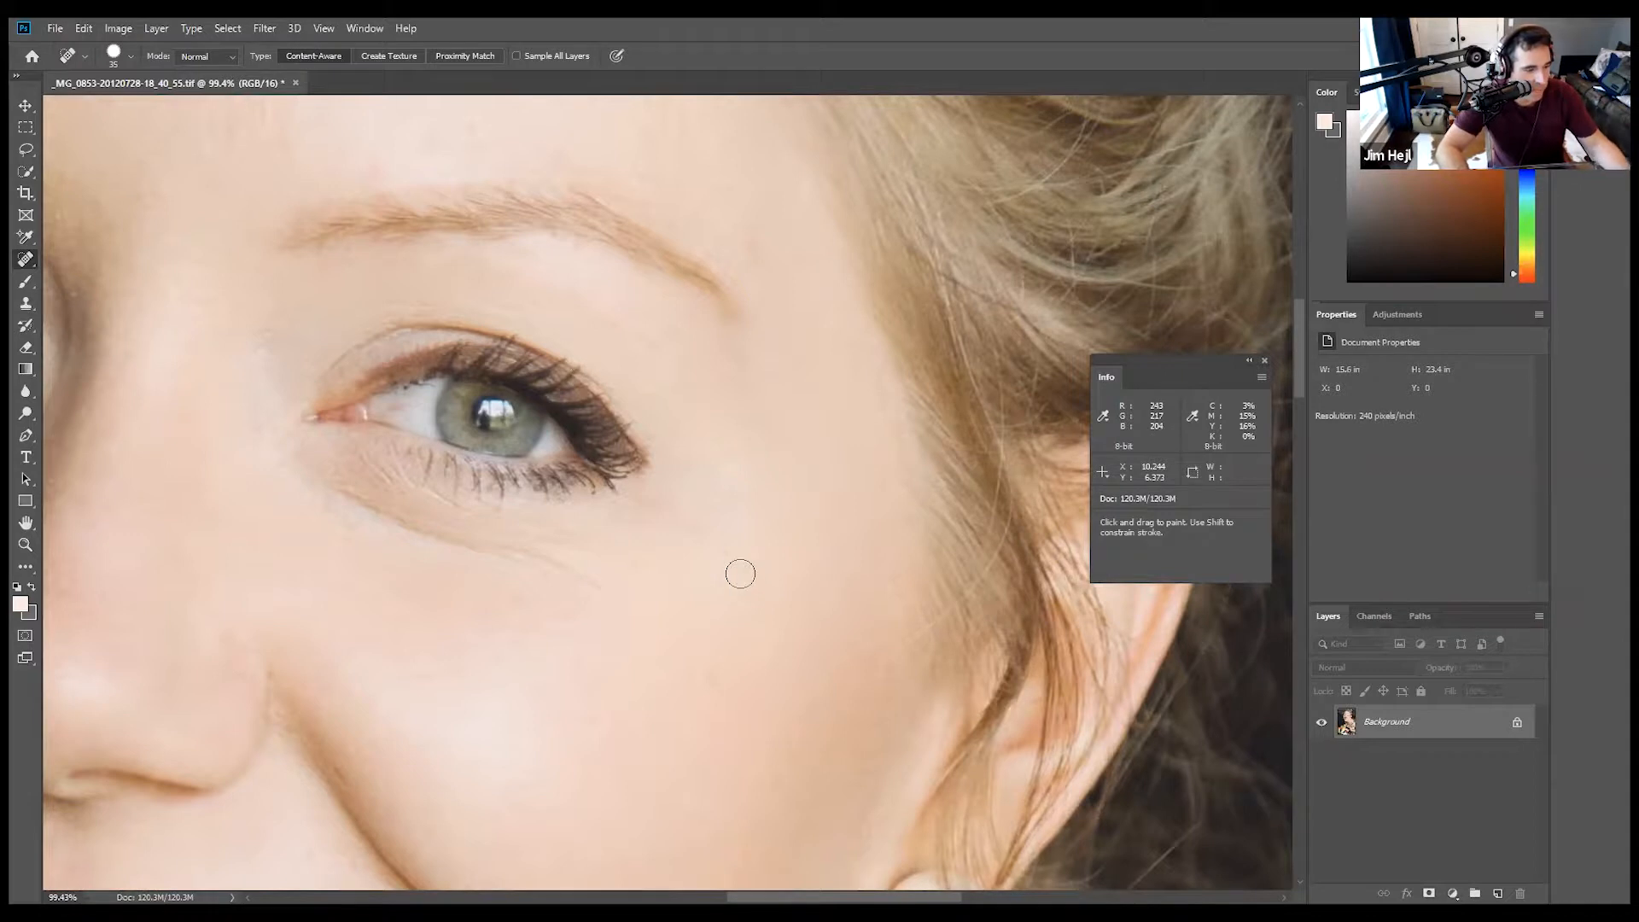
# Heal the remaining fine spots on the temple and on the upper cheek below that eye.
pyautogui.scroll(1, 740, 572)
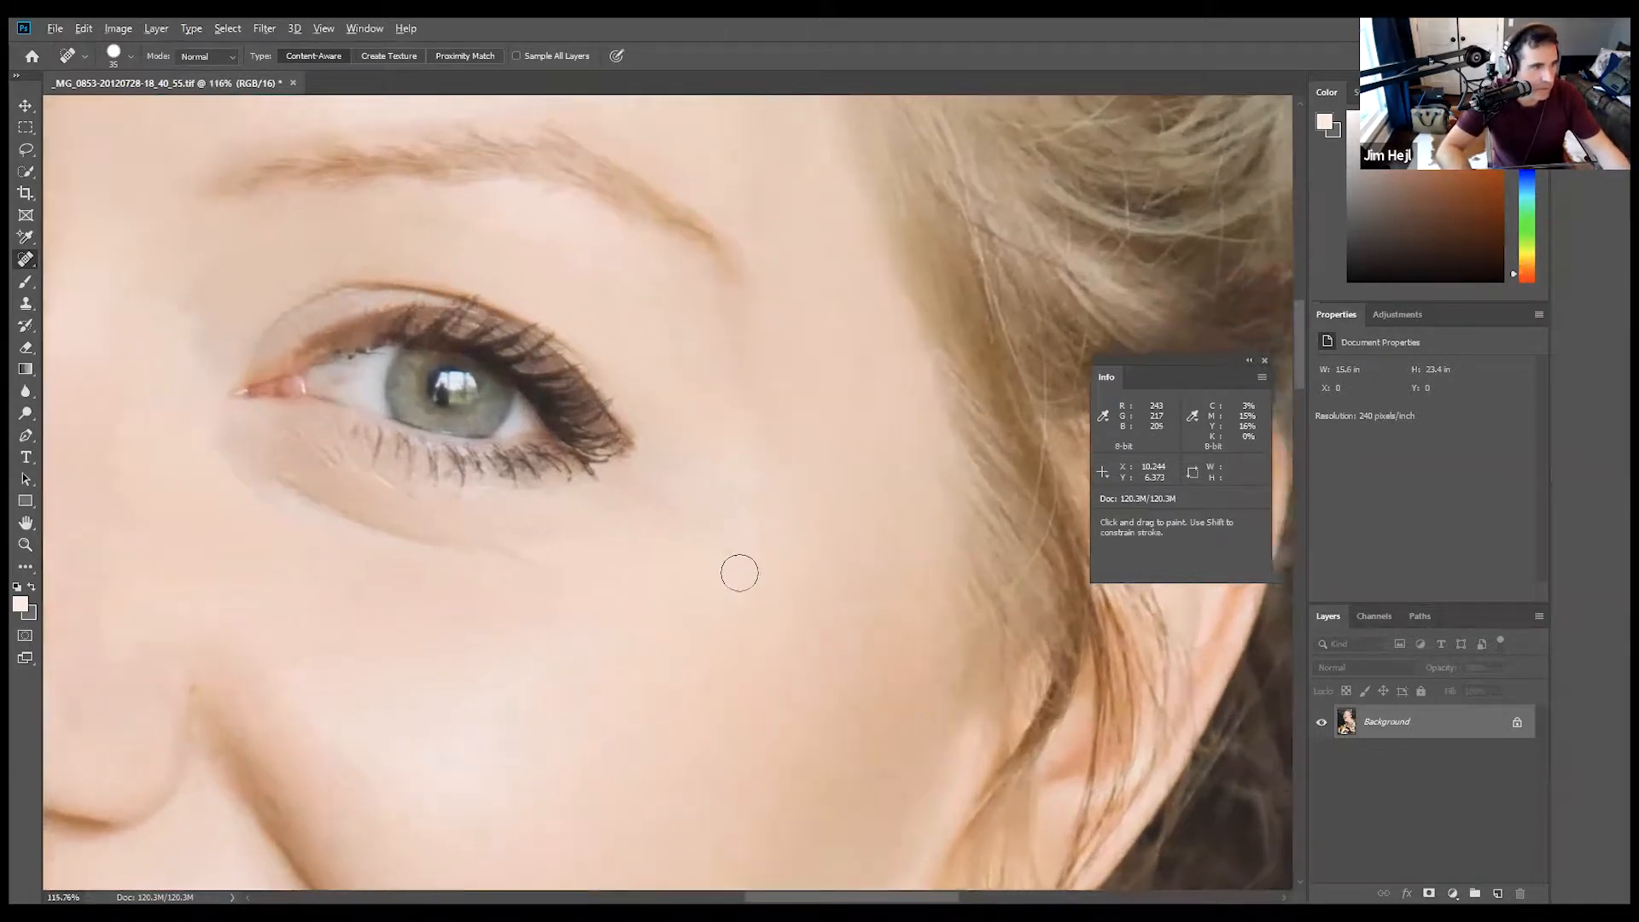
pyautogui.scroll(2, 739, 573)
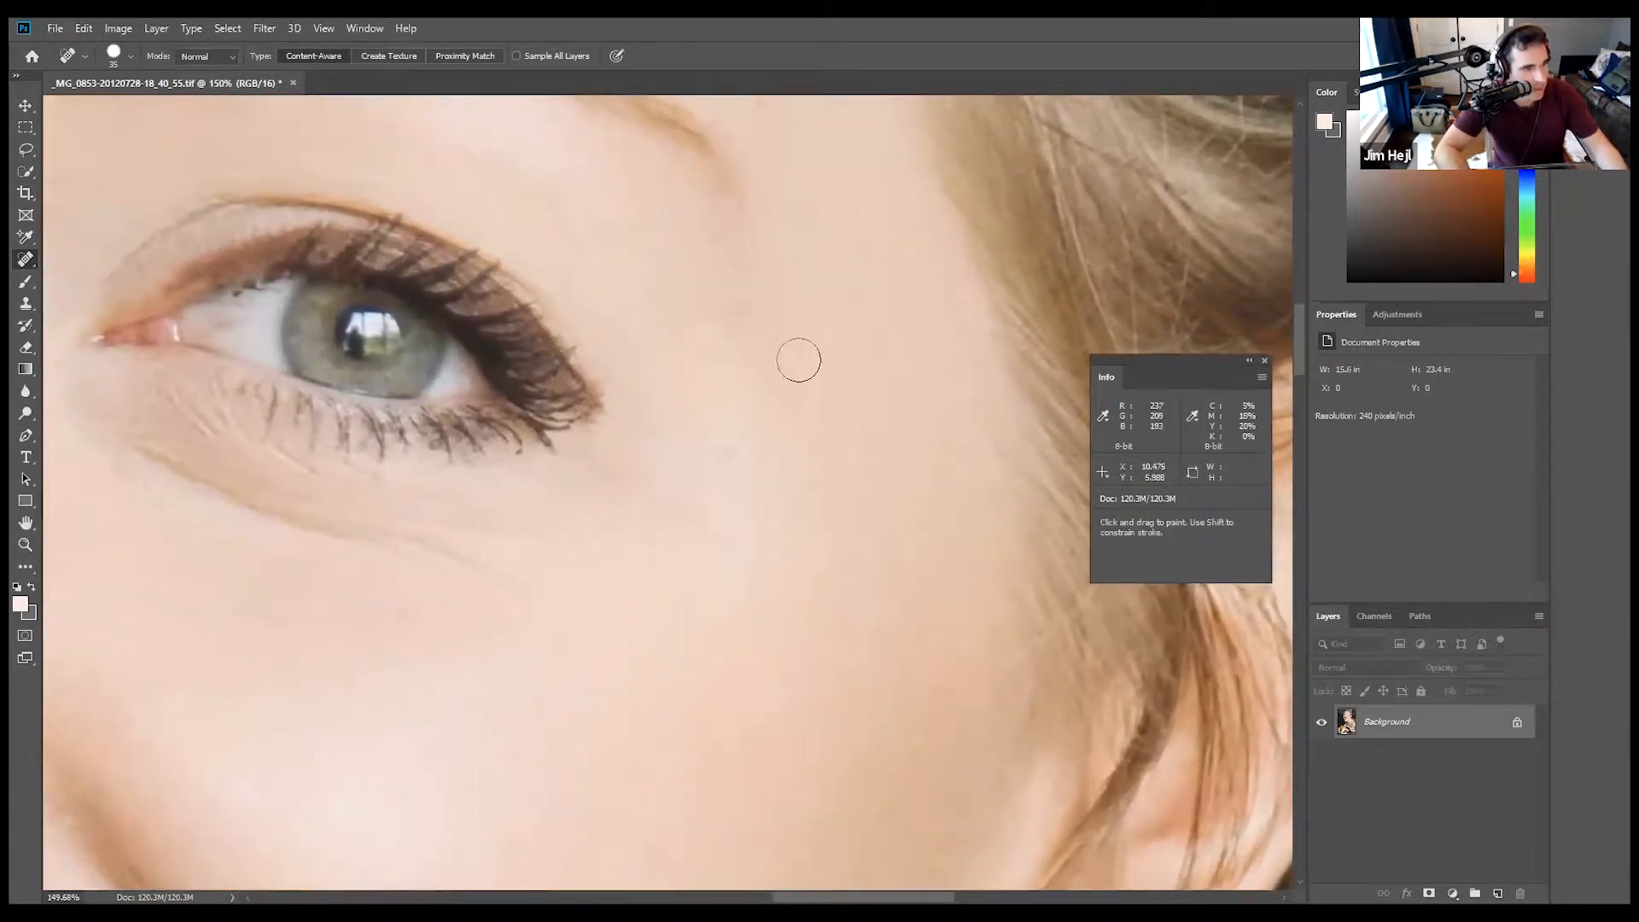
pyautogui.moveTo(656, 270)
pyautogui.mouseDown()
pyautogui.moveTo(729, 309)
pyautogui.moveTo(792, 286)
pyautogui.mouseUp()
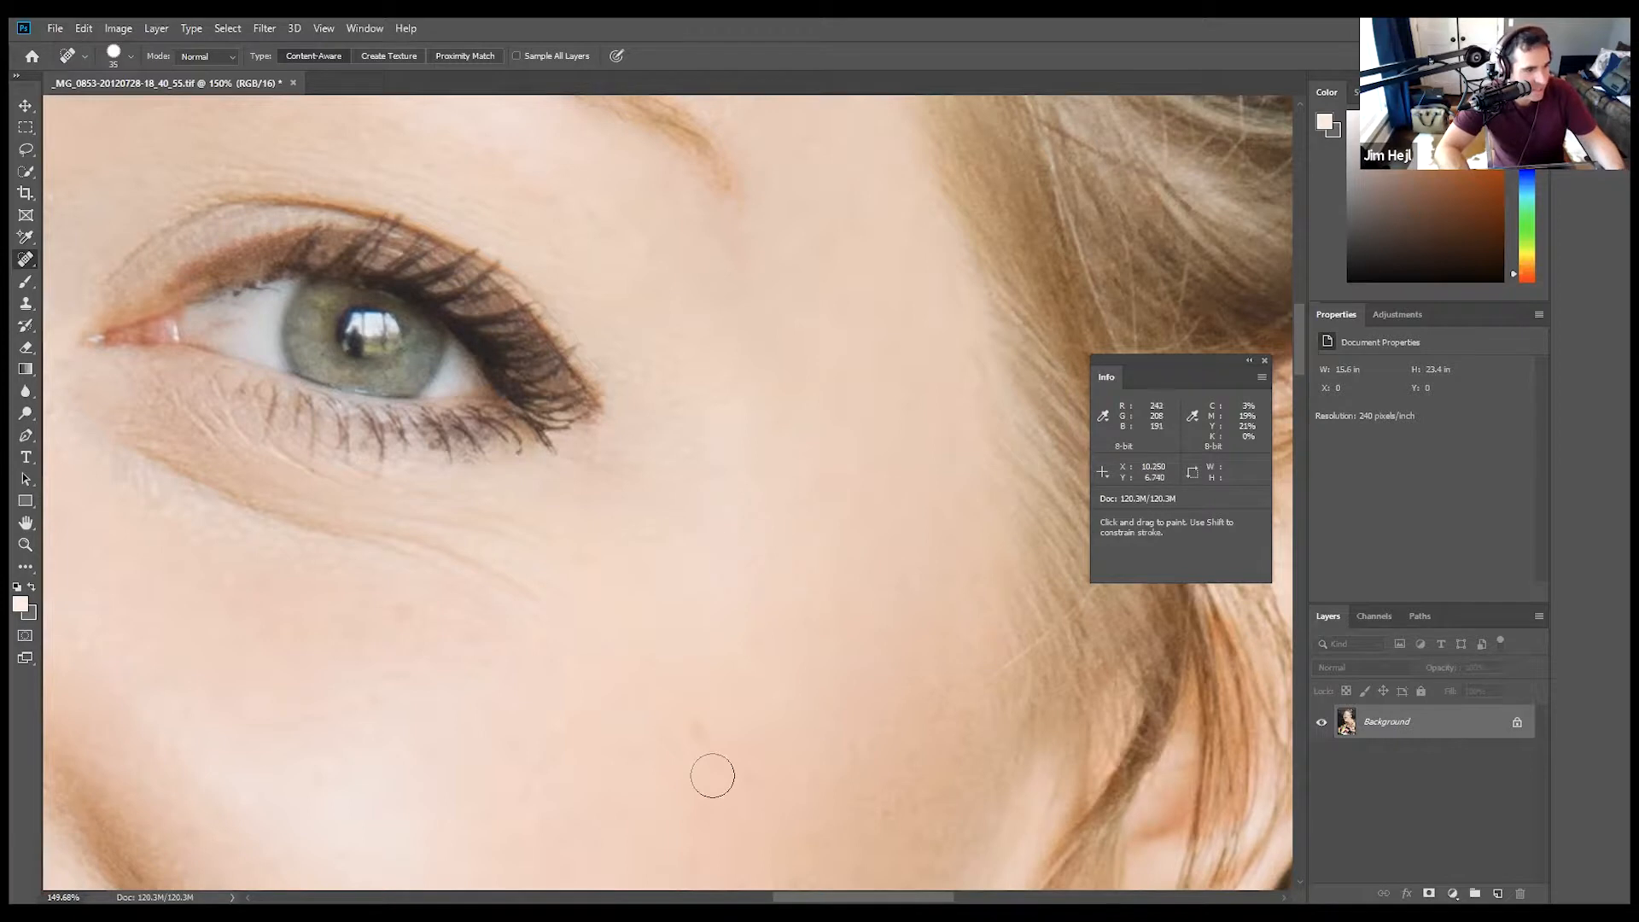
pyautogui.moveTo(724, 746); pyautogui.dragTo(698, 732)
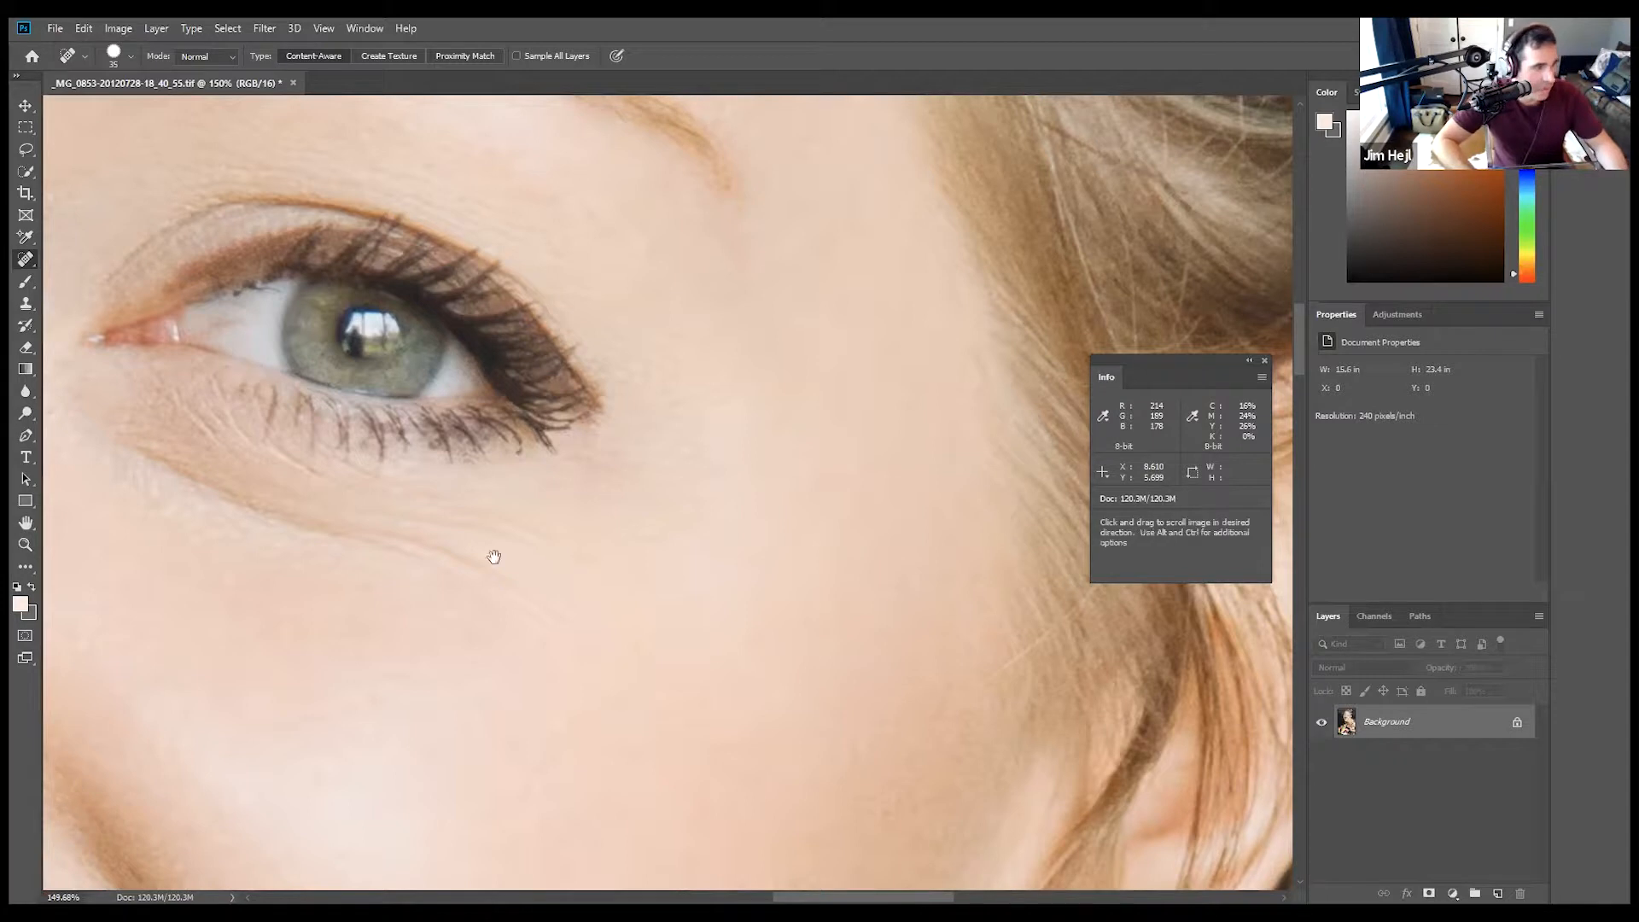
# Examine the skin around the other eye, the nose and the mouth up close for remaining blemishes.
pyautogui.moveTo(241, 523); pyautogui.dragTo(556, 644)
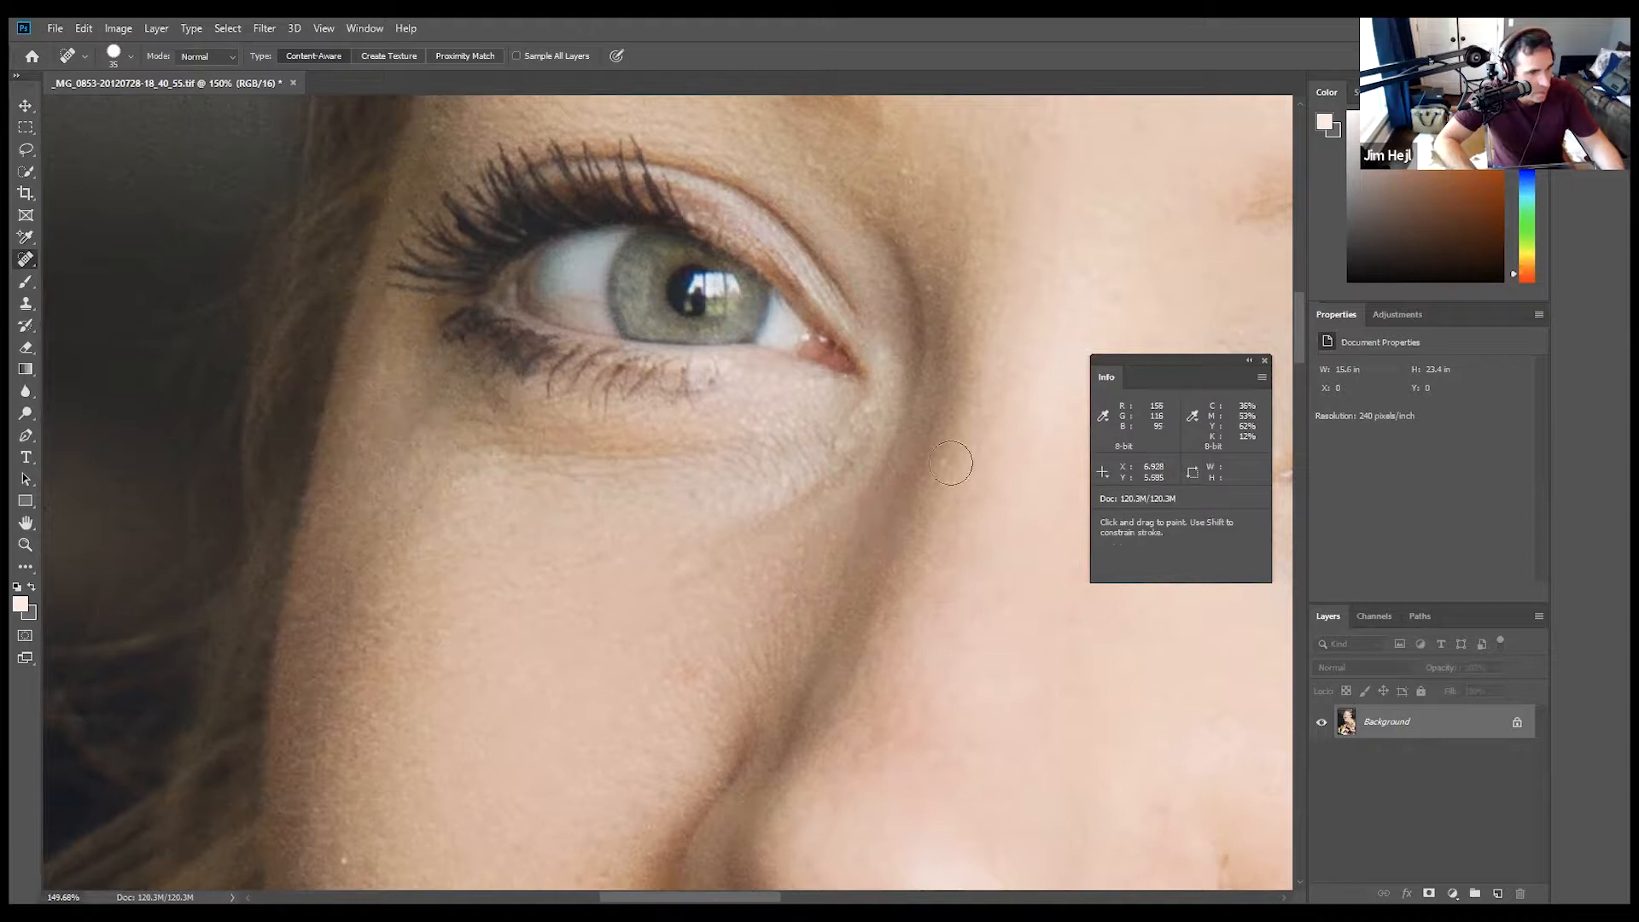
pyautogui.press('space')
pyautogui.moveTo(859, 677); pyautogui.dragTo(824, 401)
pyautogui.moveTo(809, 589)
pyautogui.mouseDown()
pyautogui.moveTo(783, 450)
pyautogui.moveTo(674, 407)
pyautogui.moveTo(669, 384)
pyautogui.mouseUp()
pyautogui.scroll(-5, 695, 391)
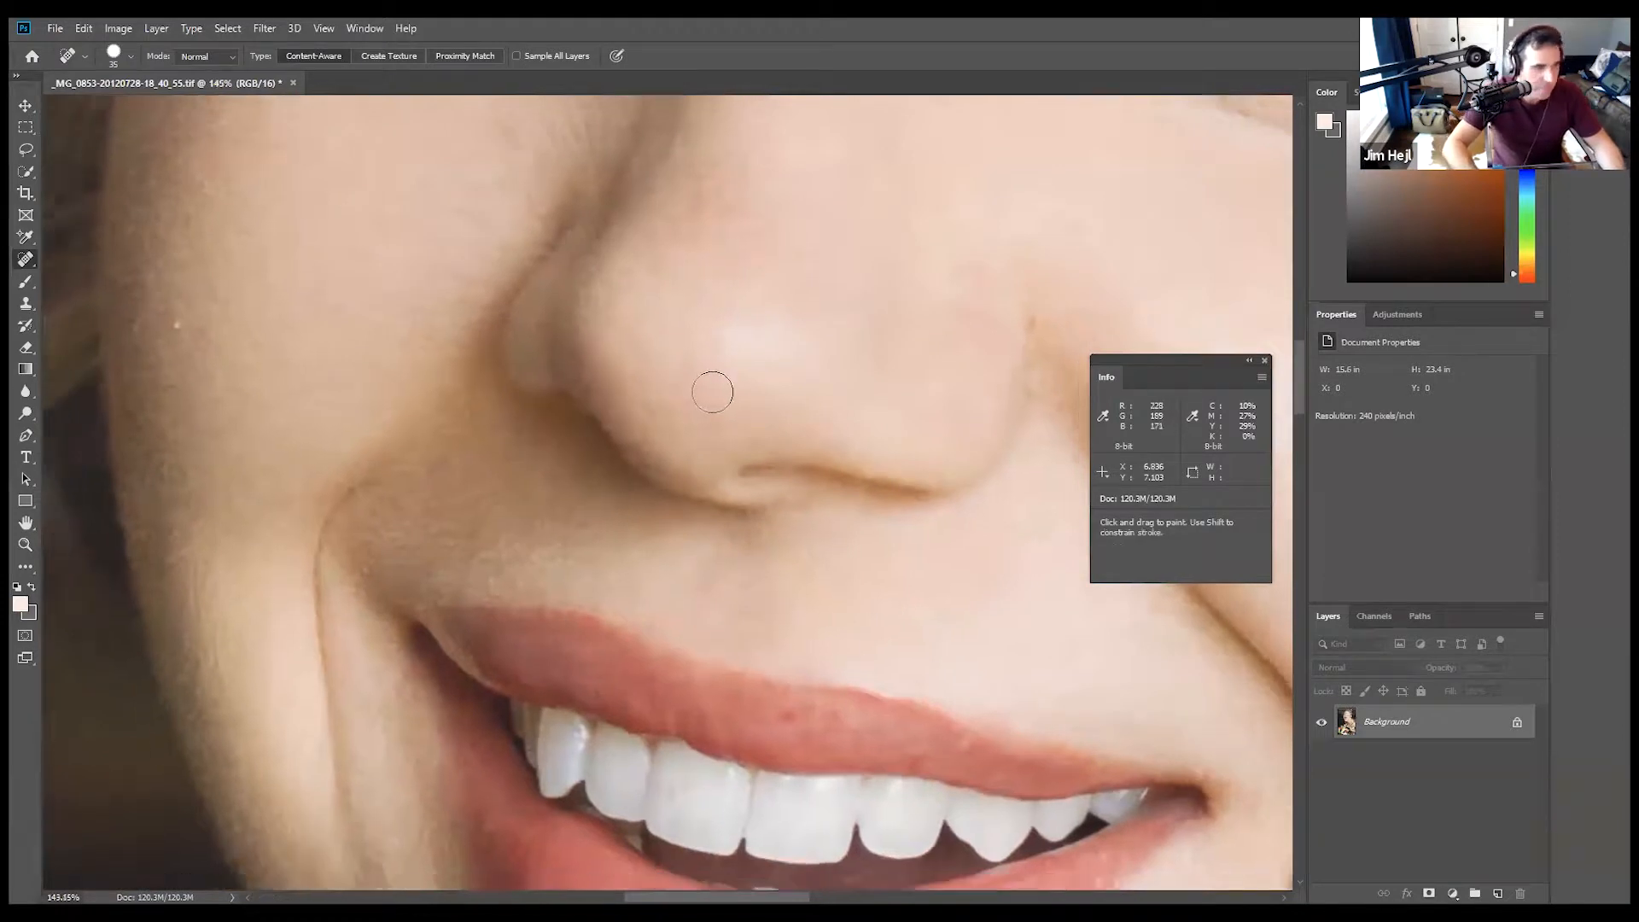
pyautogui.scroll(-4, 714, 391)
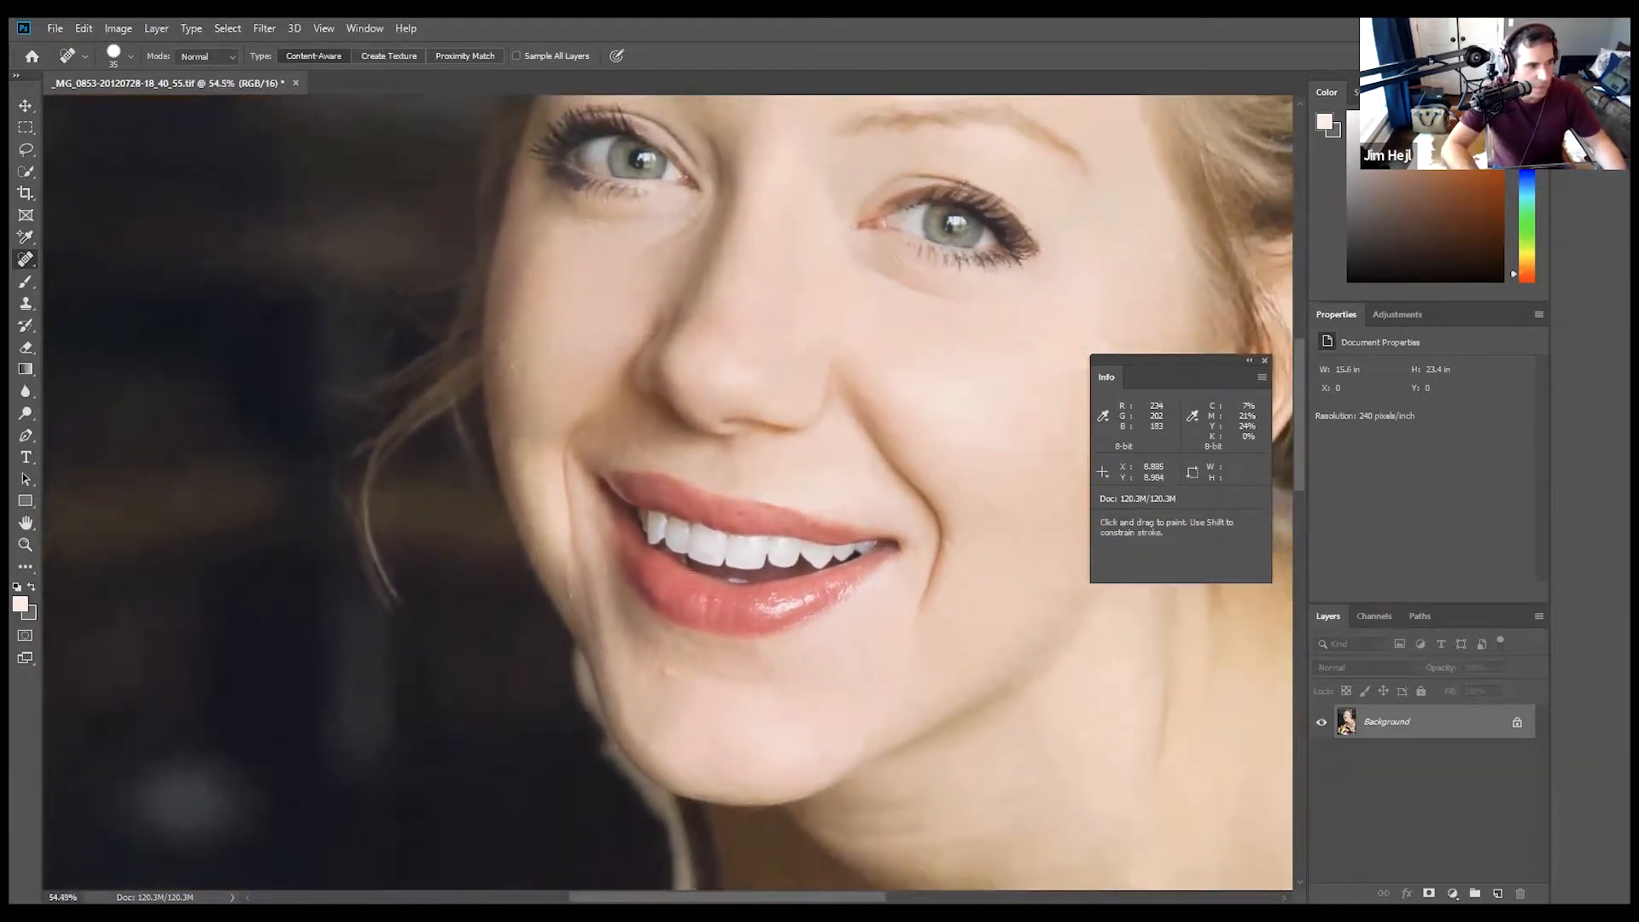
pyautogui.moveTo(847, 488); pyautogui.dragTo(769, 591)
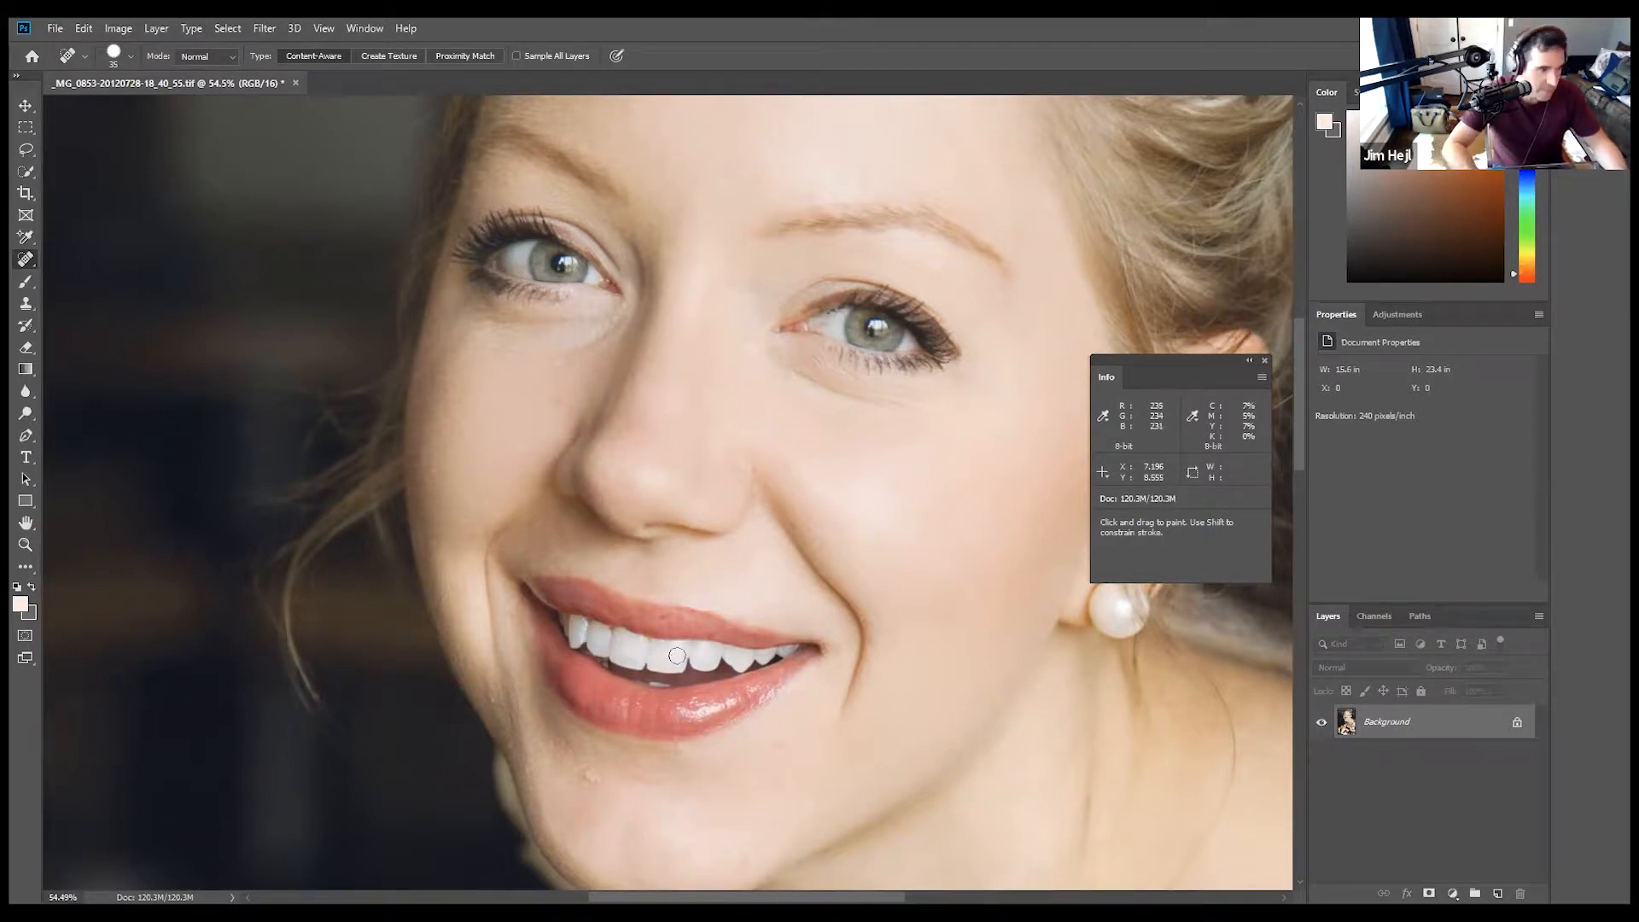
# Heal the small marks on the upper front teeth with the Spot Healing Brush.
pyautogui.scroll(5, 677, 655)
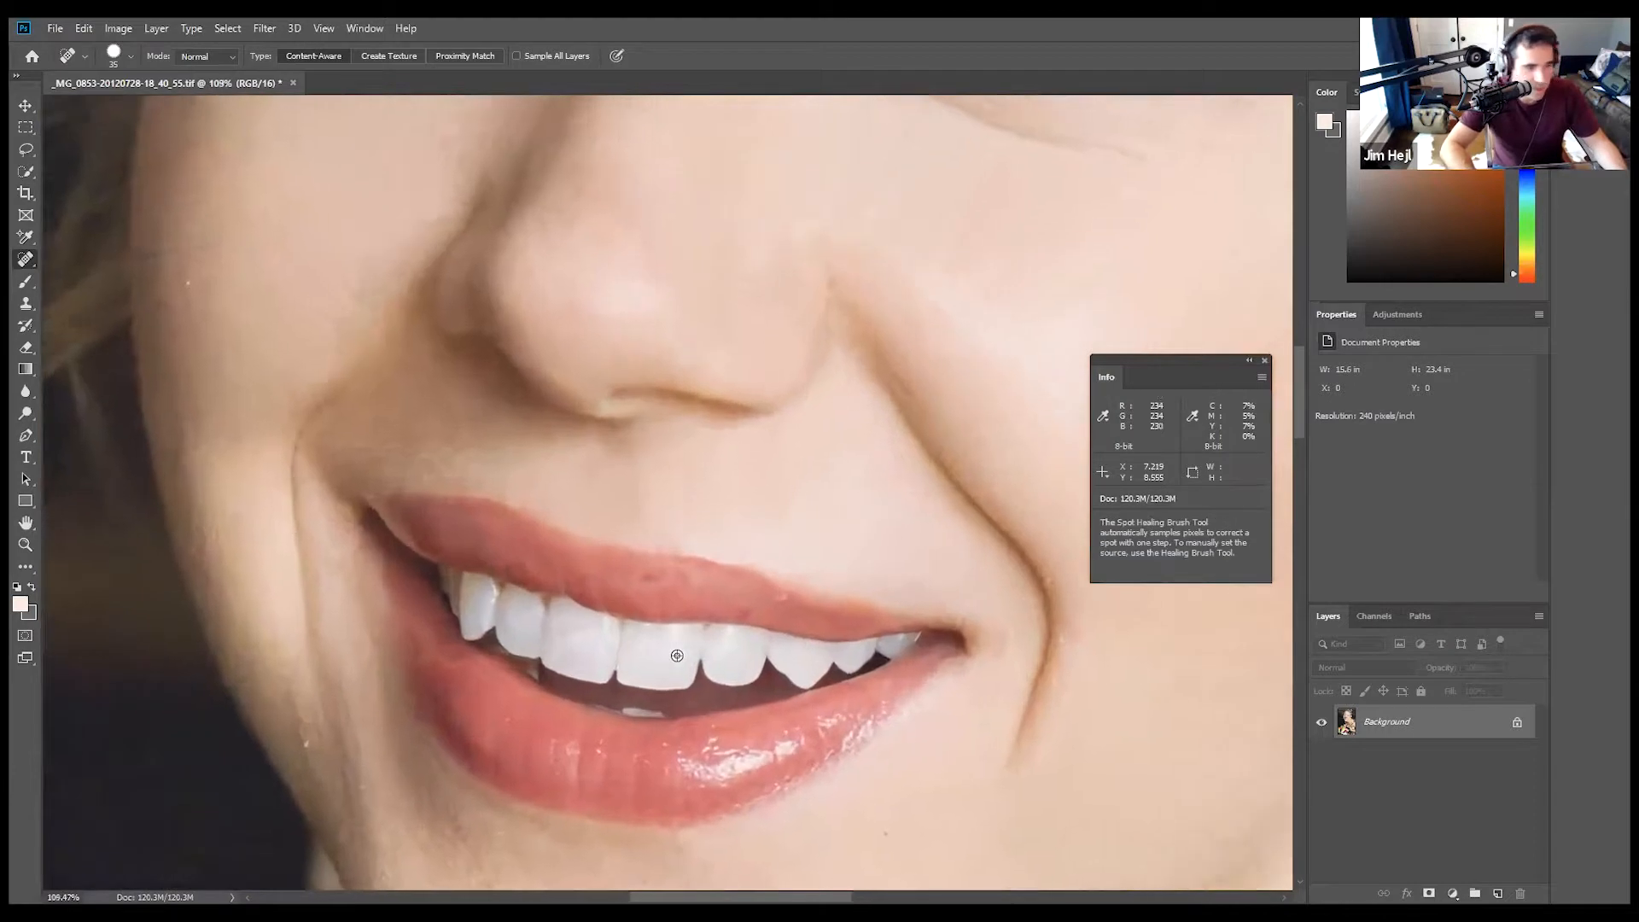
pyautogui.scroll(2, 677, 655)
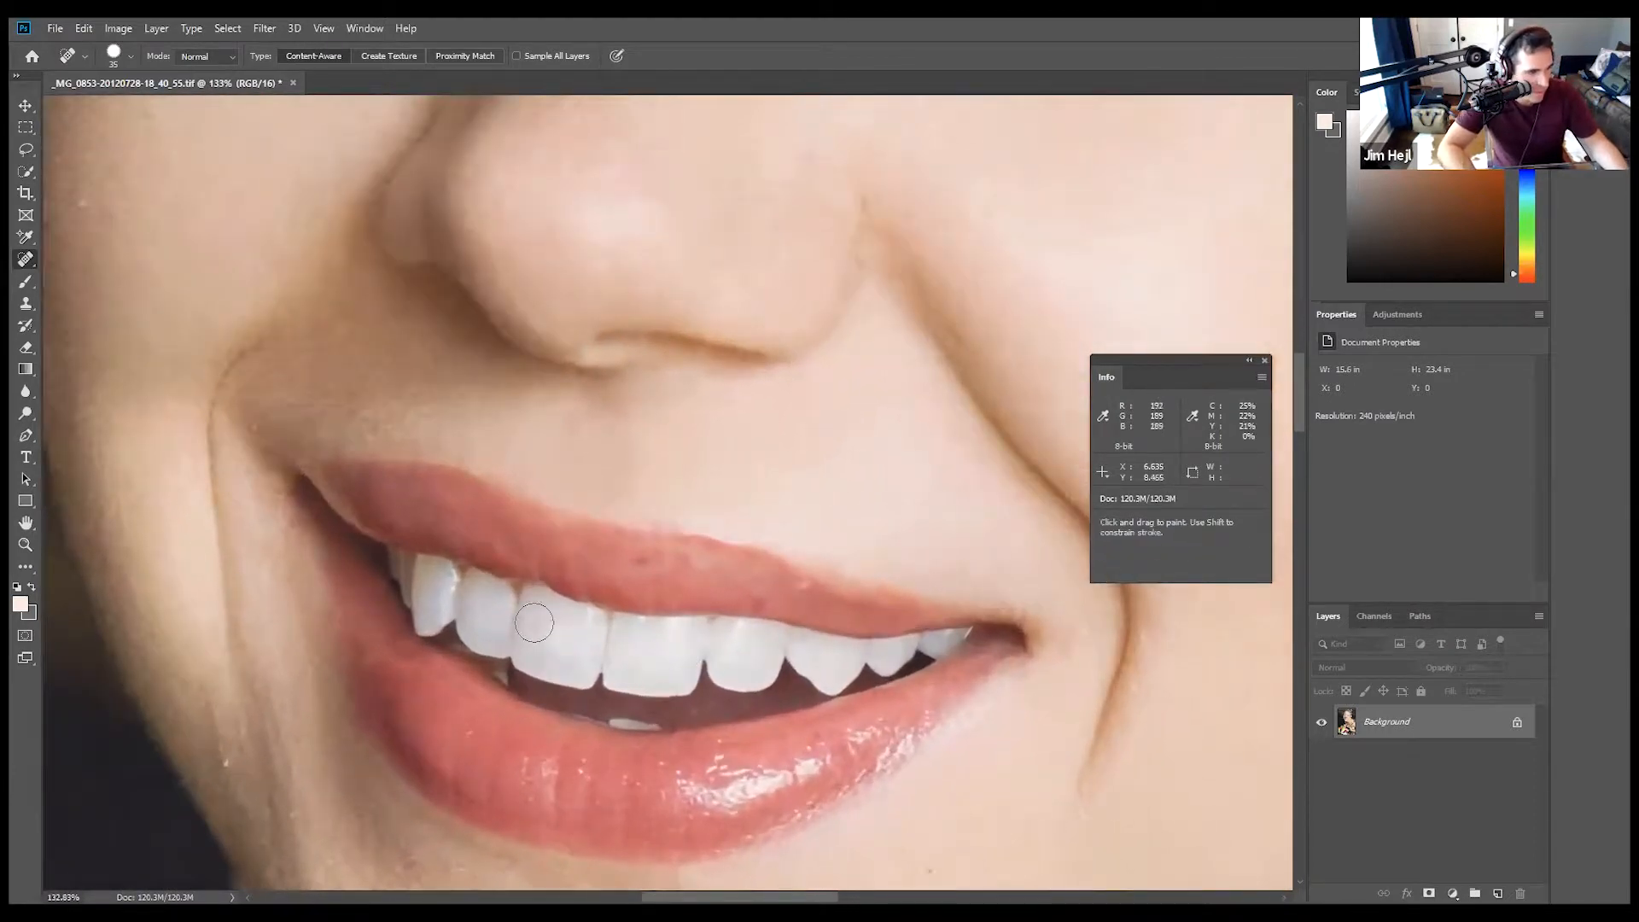
pyautogui.moveTo(534, 623); pyautogui.dragTo(573, 627)
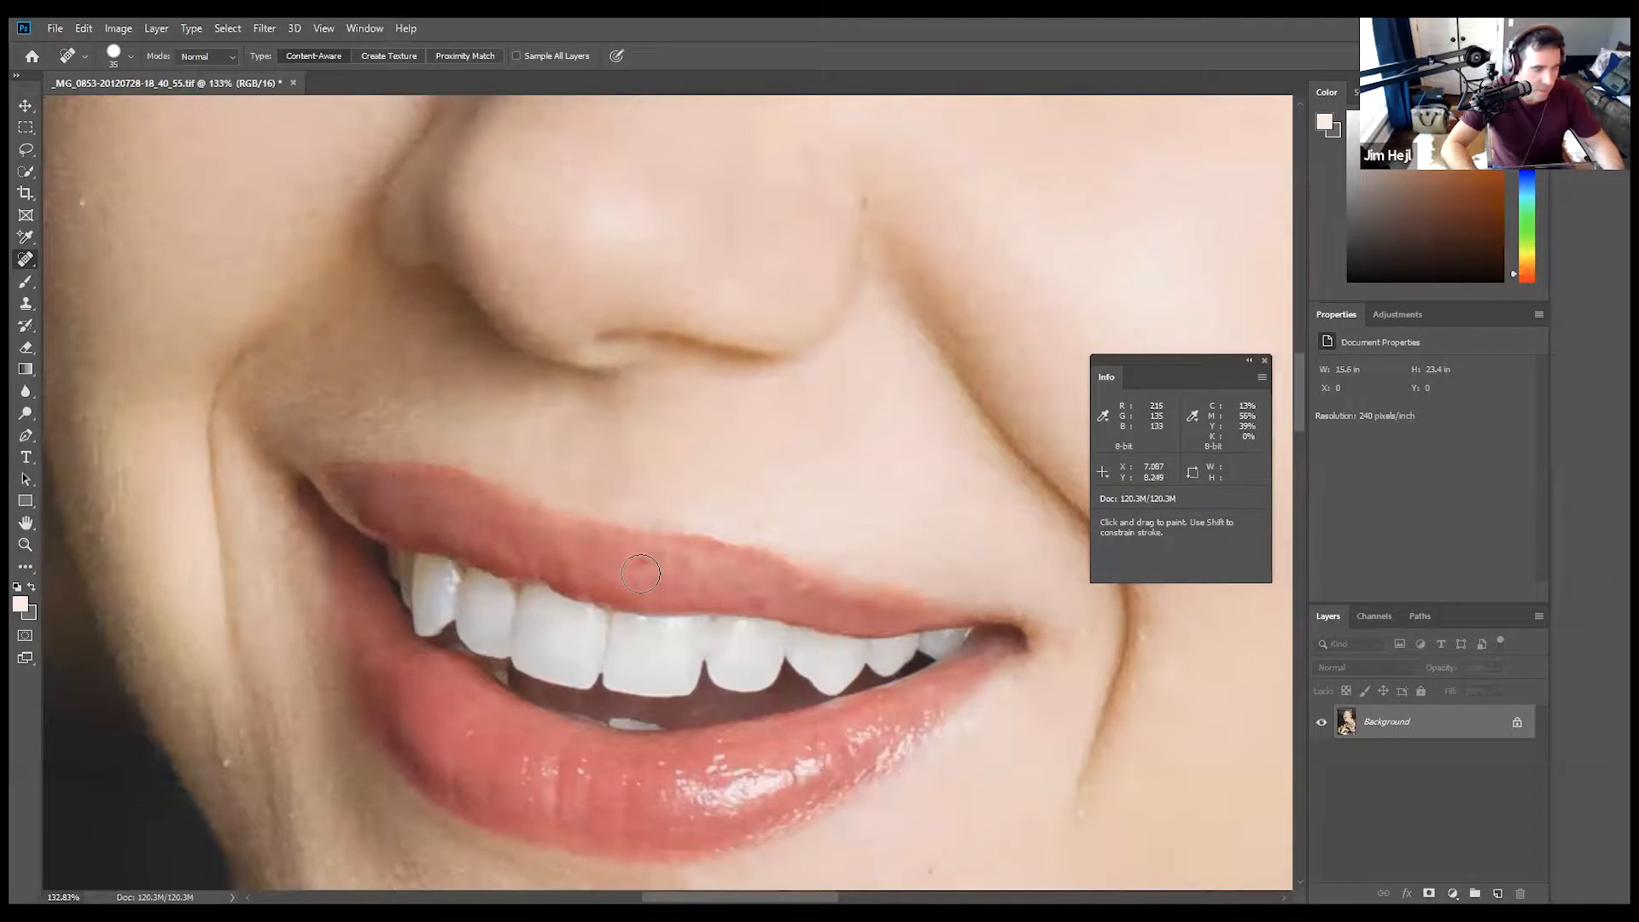
pyautogui.scroll(-5, 641, 573)
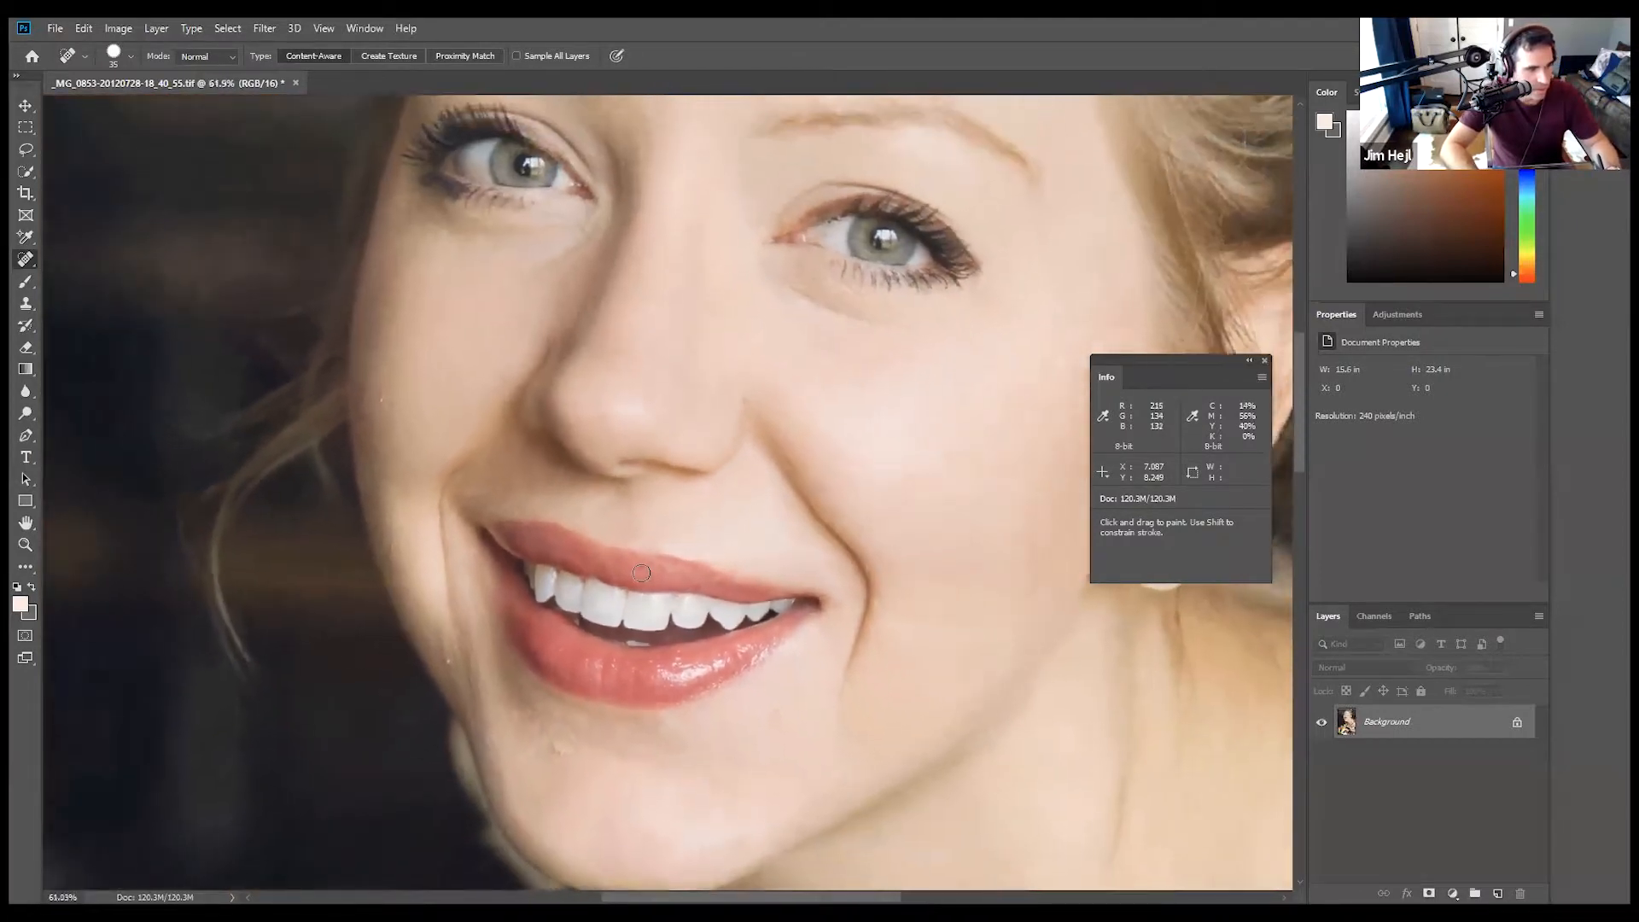
pyautogui.scroll(-4, 641, 573)
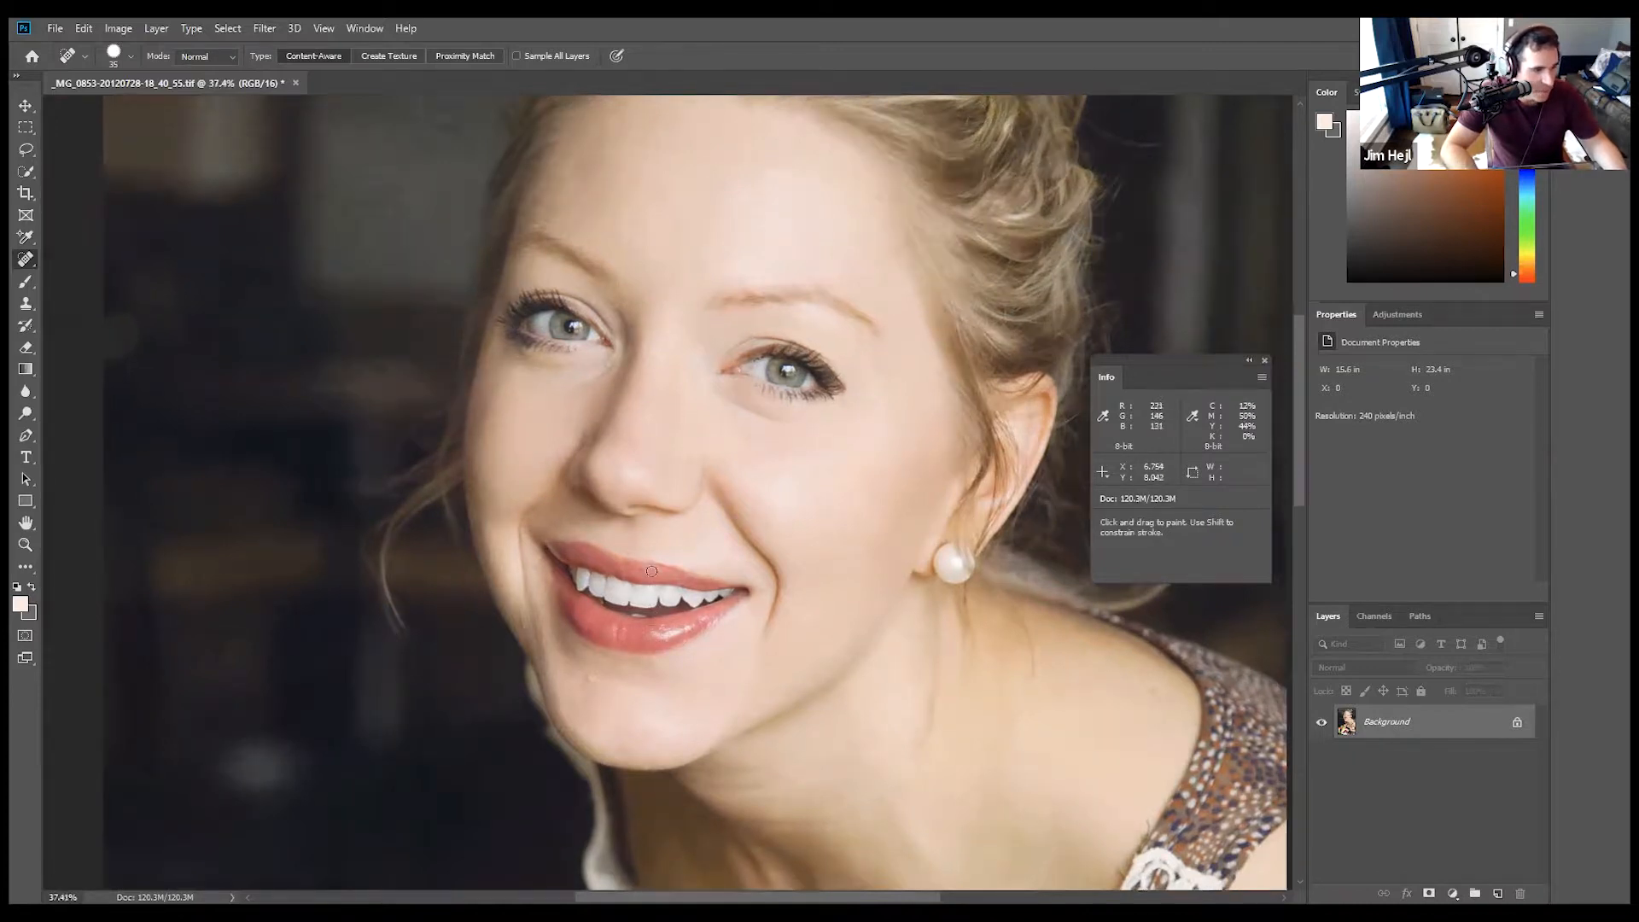
# Heal the blemishes on the chin below the lower lip with the Spot Healing Brush.
pyautogui.scroll(3, 649, 599)
pyautogui.scroll(5, 629, 575)
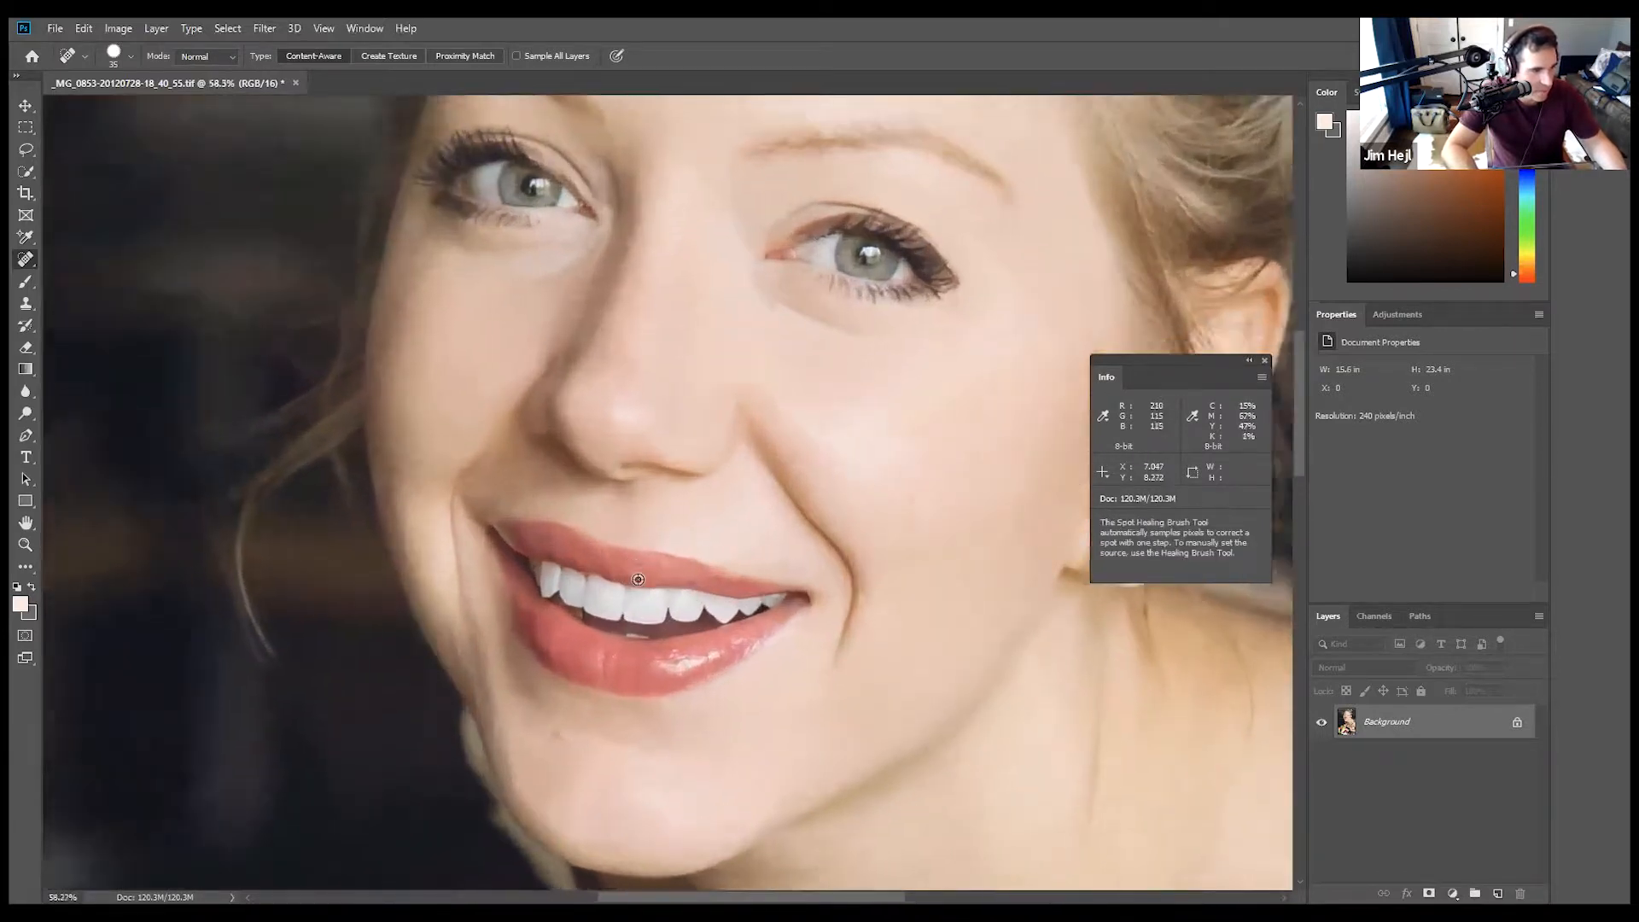
pyautogui.scroll(1, 642, 555)
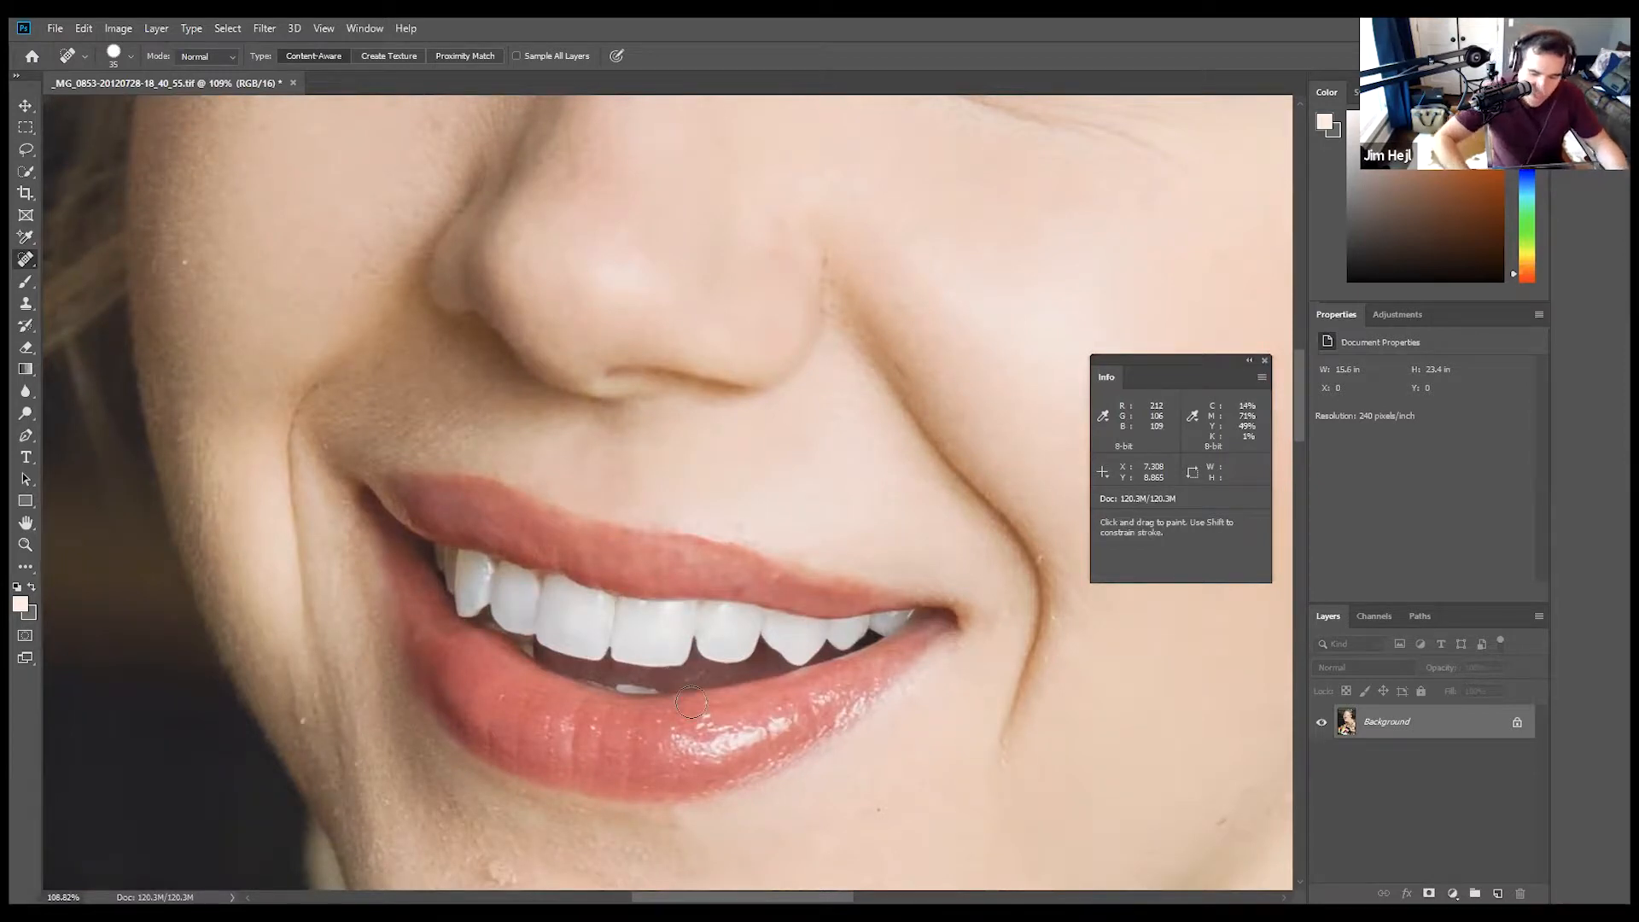
pyautogui.press('space')
pyautogui.moveTo(610, 734); pyautogui.dragTo(642, 577)
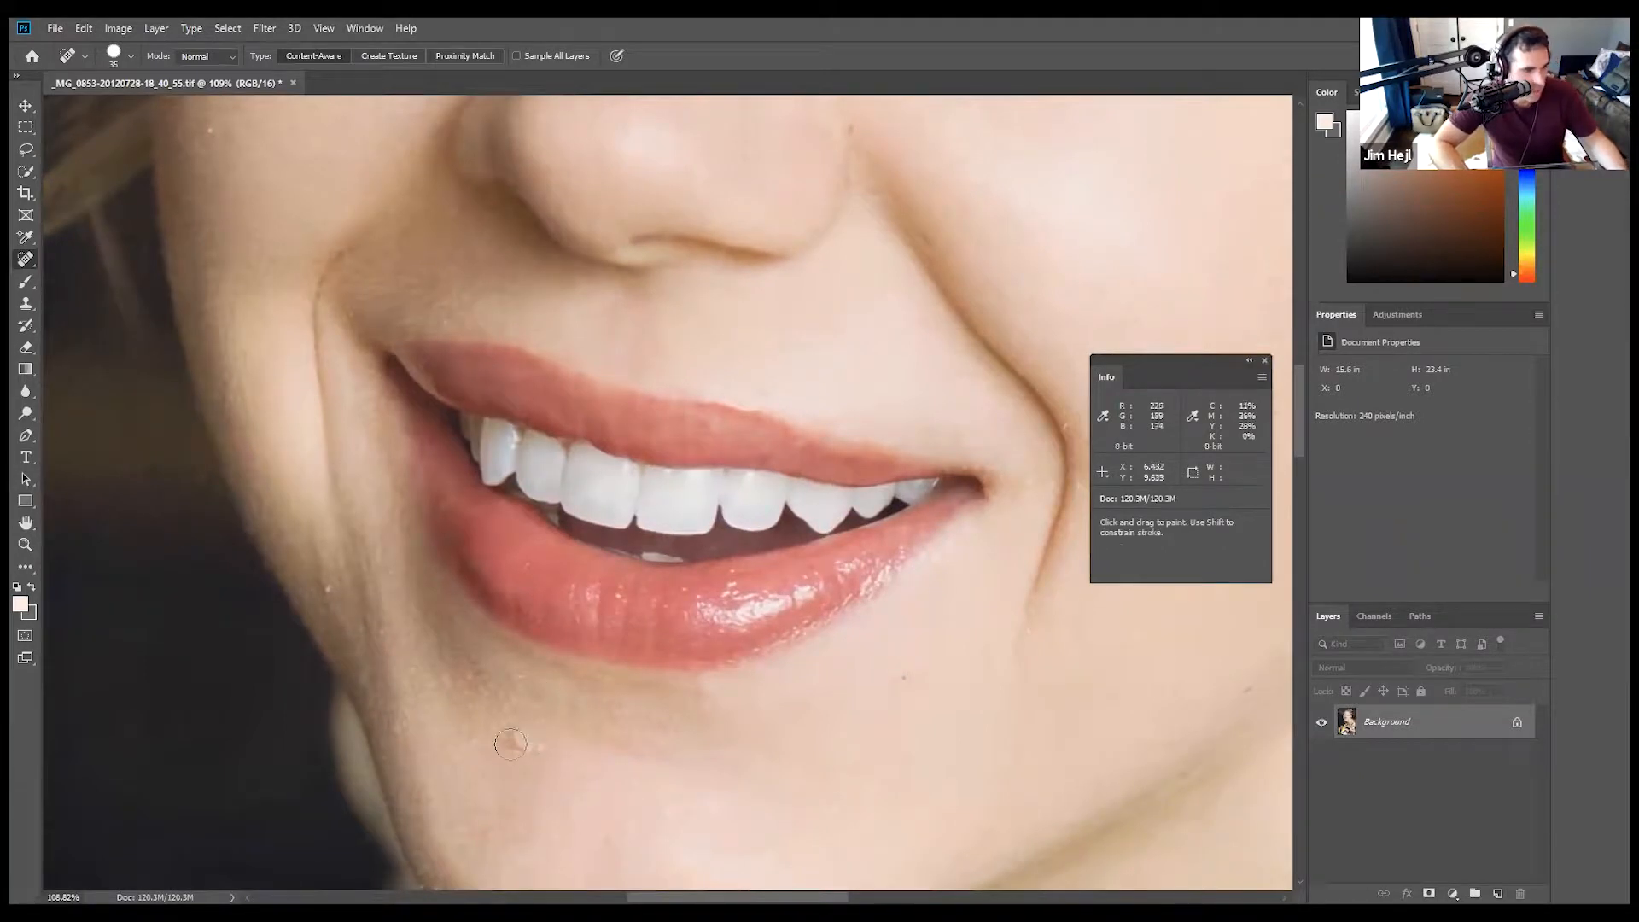
pyautogui.moveTo(513, 743)
pyautogui.mouseDown()
pyautogui.moveTo(502, 749)
pyautogui.moveTo(574, 746)
pyautogui.mouseUp()
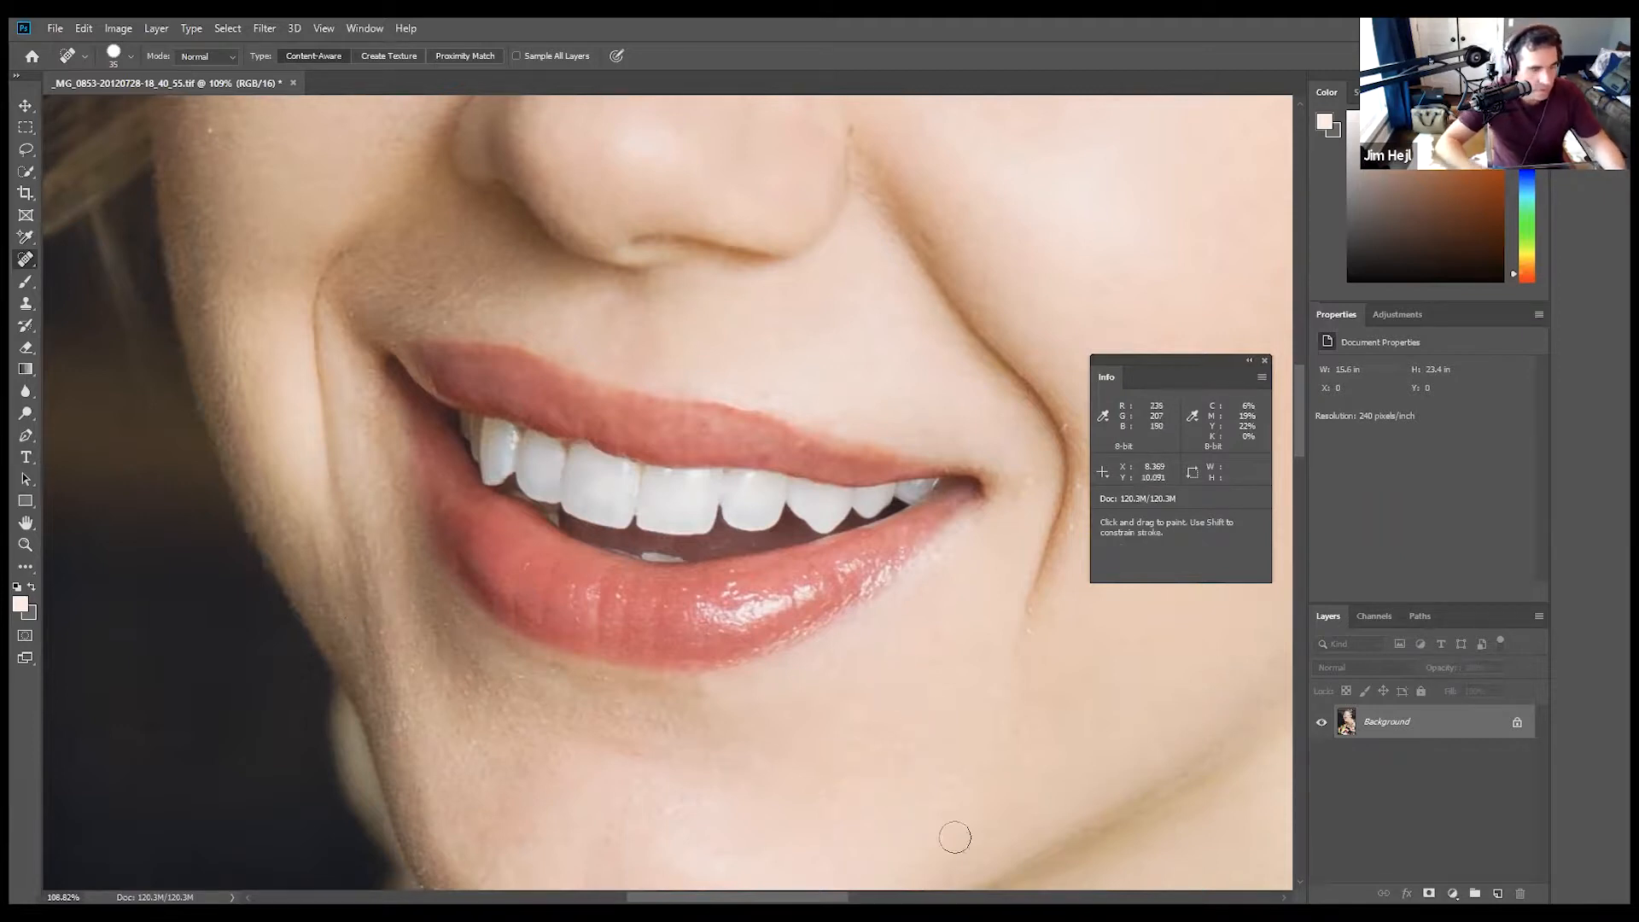
# Heal the small spot on the smile crease beside the corner of the mouth.
pyautogui.scroll(-3, 952, 794)
pyautogui.scroll(-5, 954, 796)
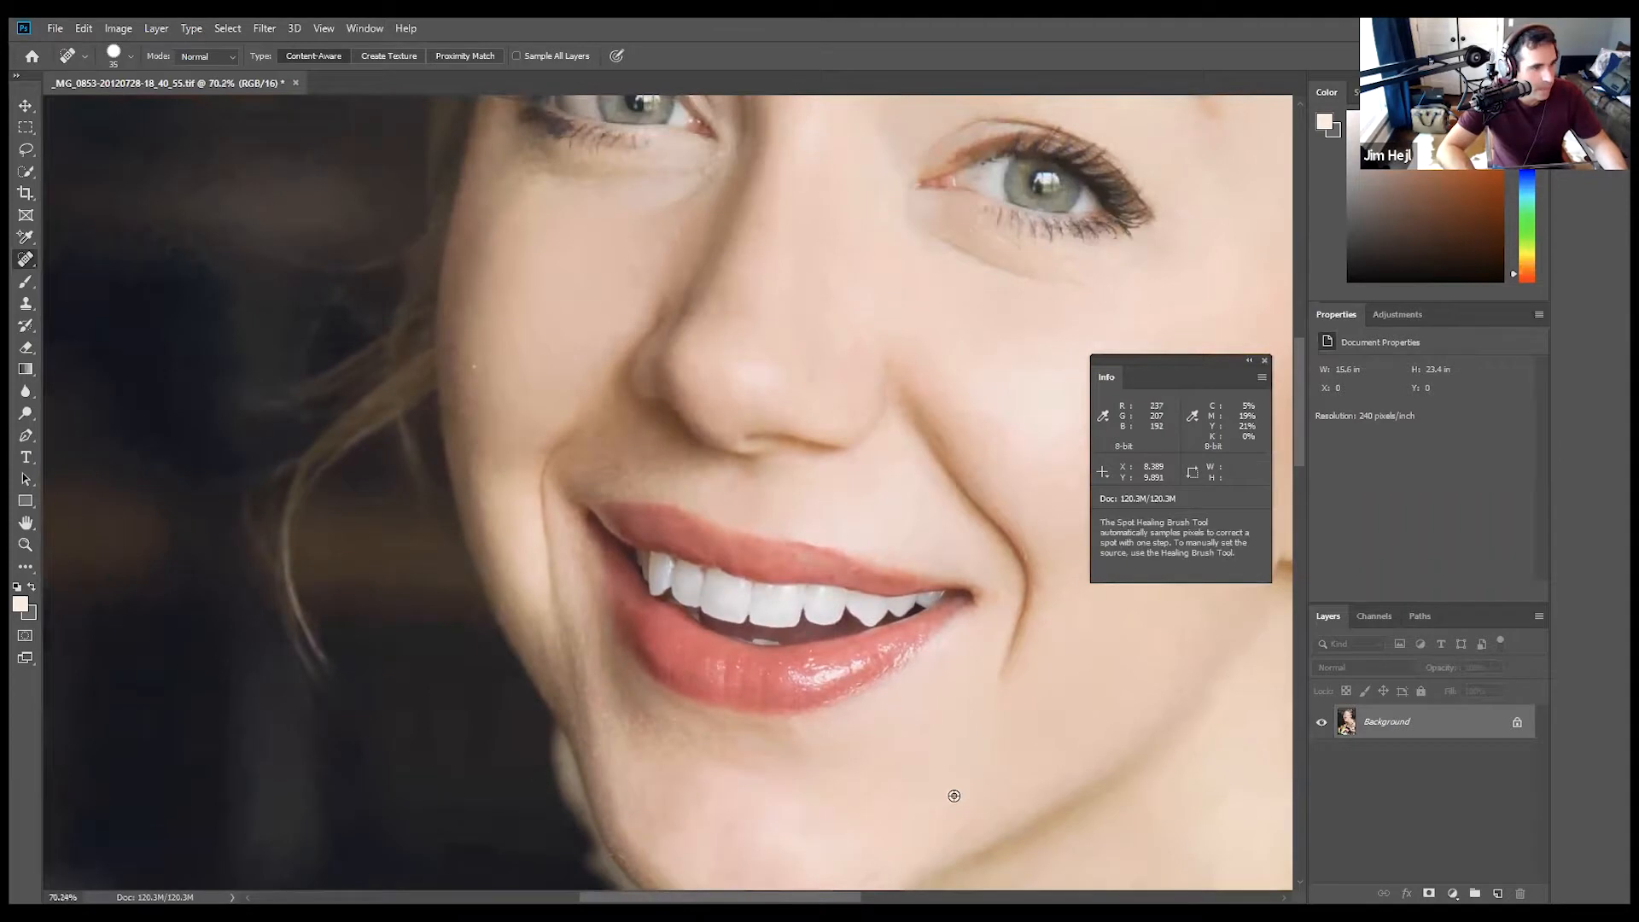
pyautogui.scroll(-2, 954, 795)
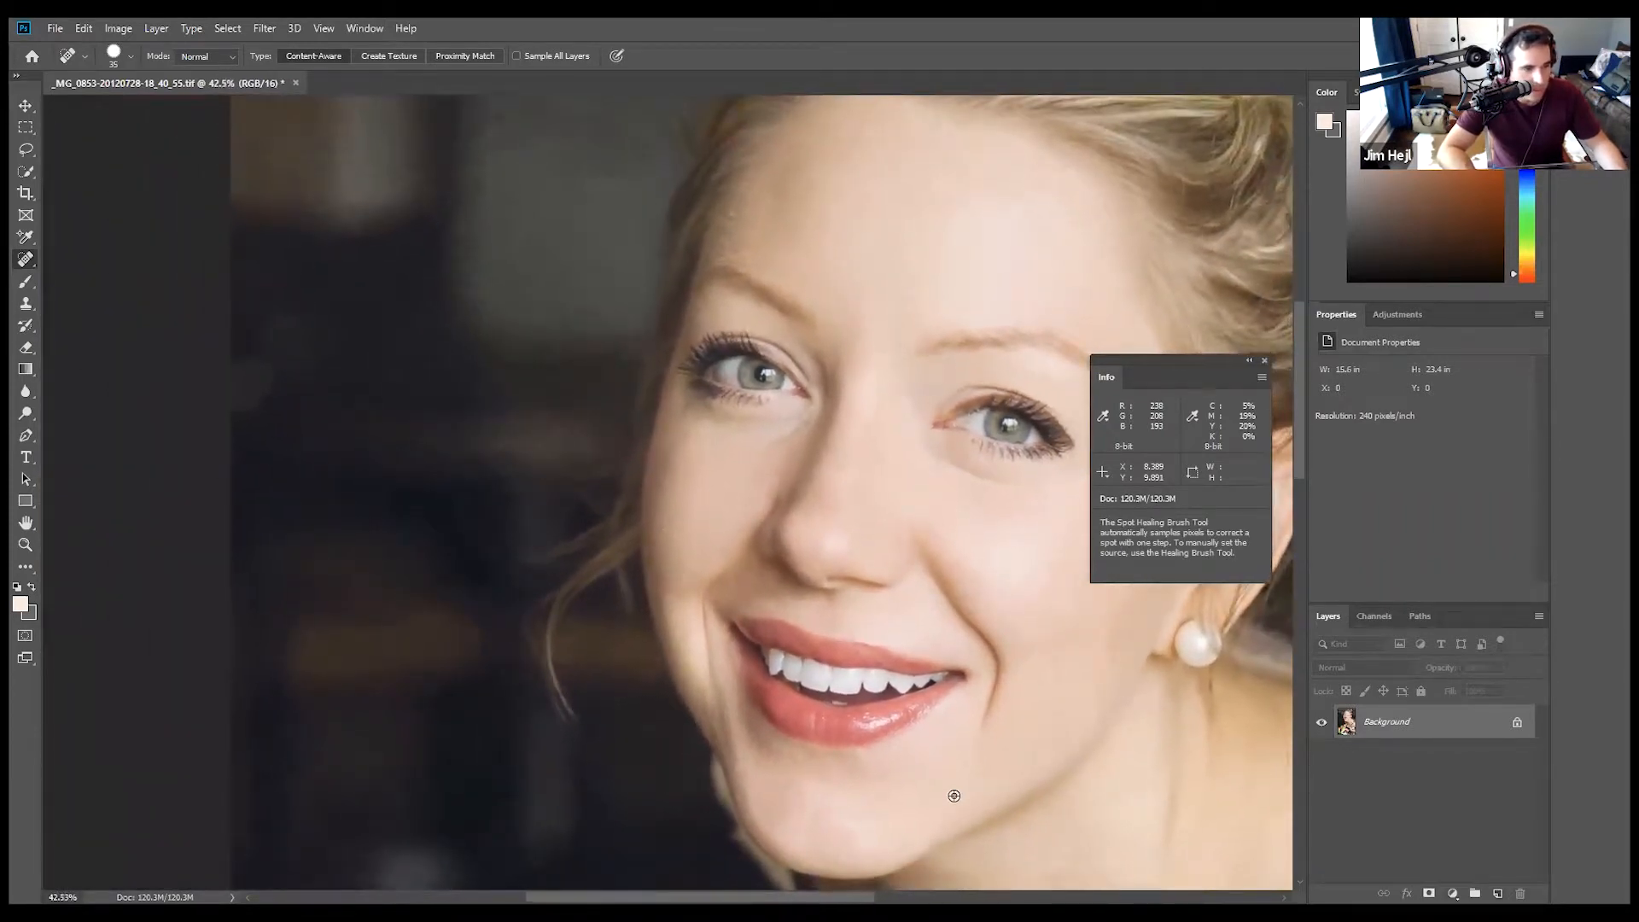
pyautogui.scroll(5, 954, 795)
pyautogui.scroll(1, 955, 795)
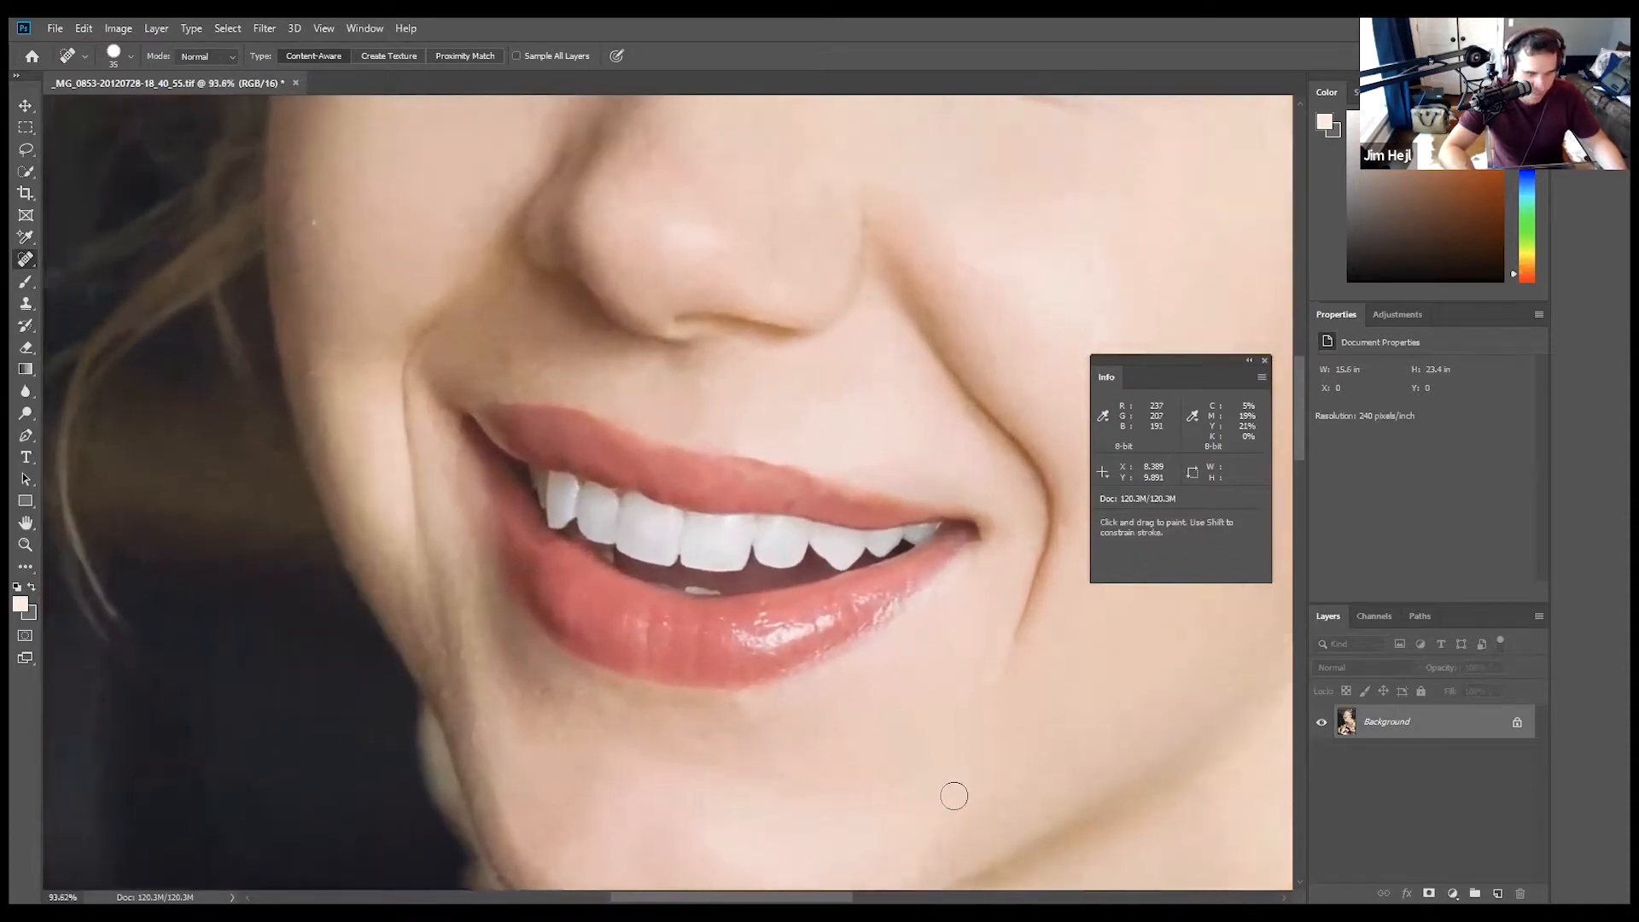
pyautogui.scroll(4, 706, 566)
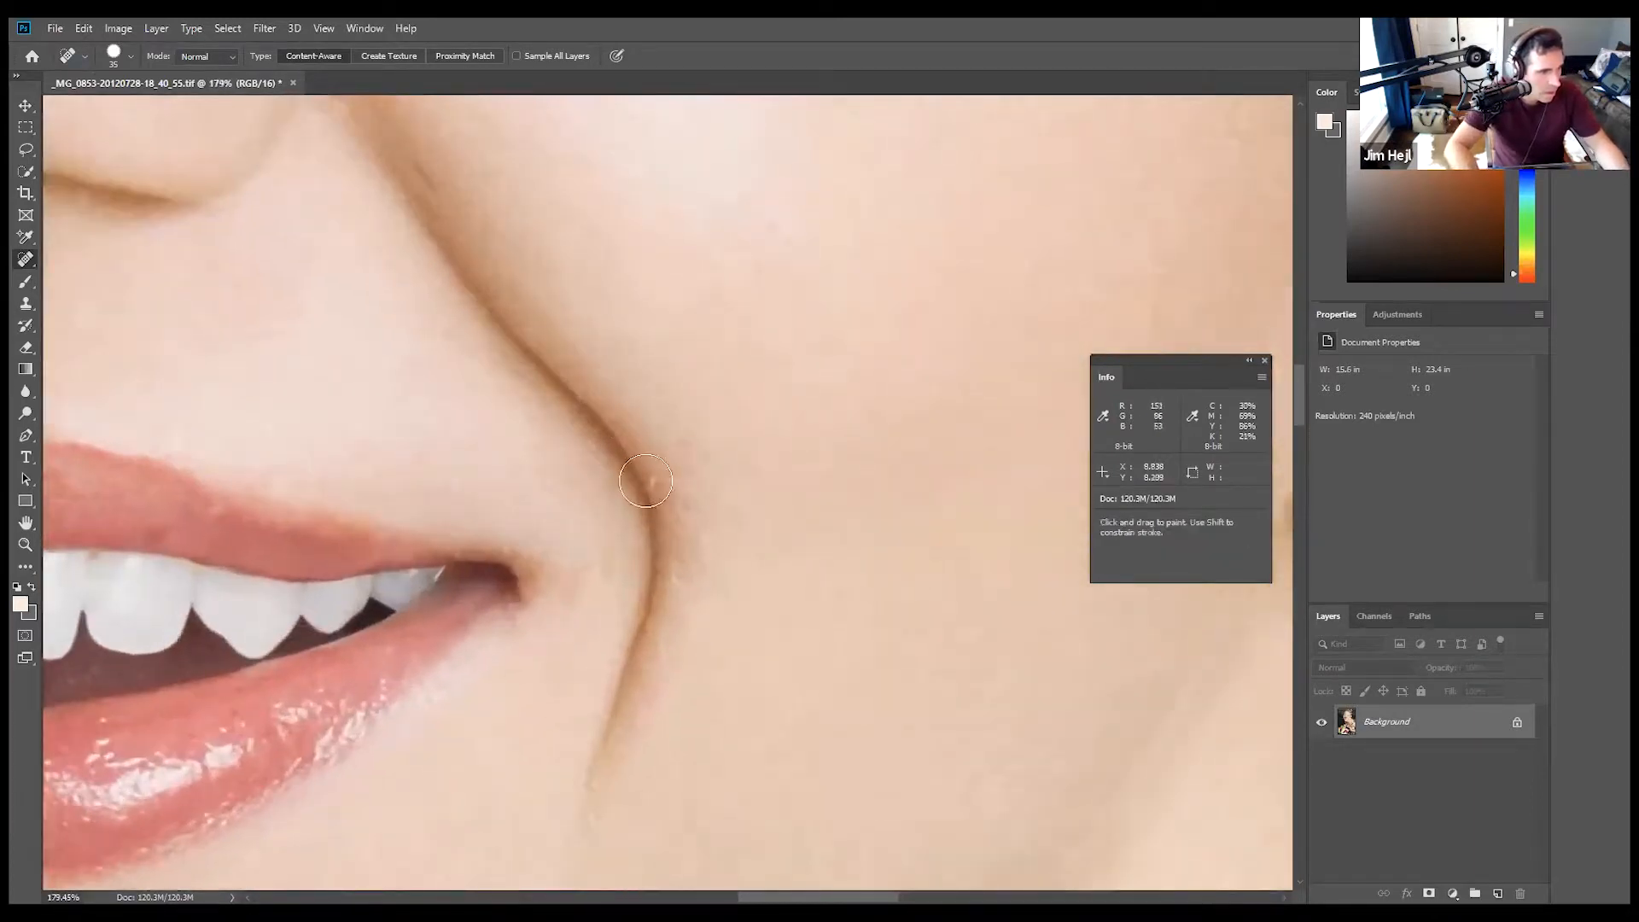
pyautogui.moveTo(651, 467); pyautogui.dragTo(664, 484)
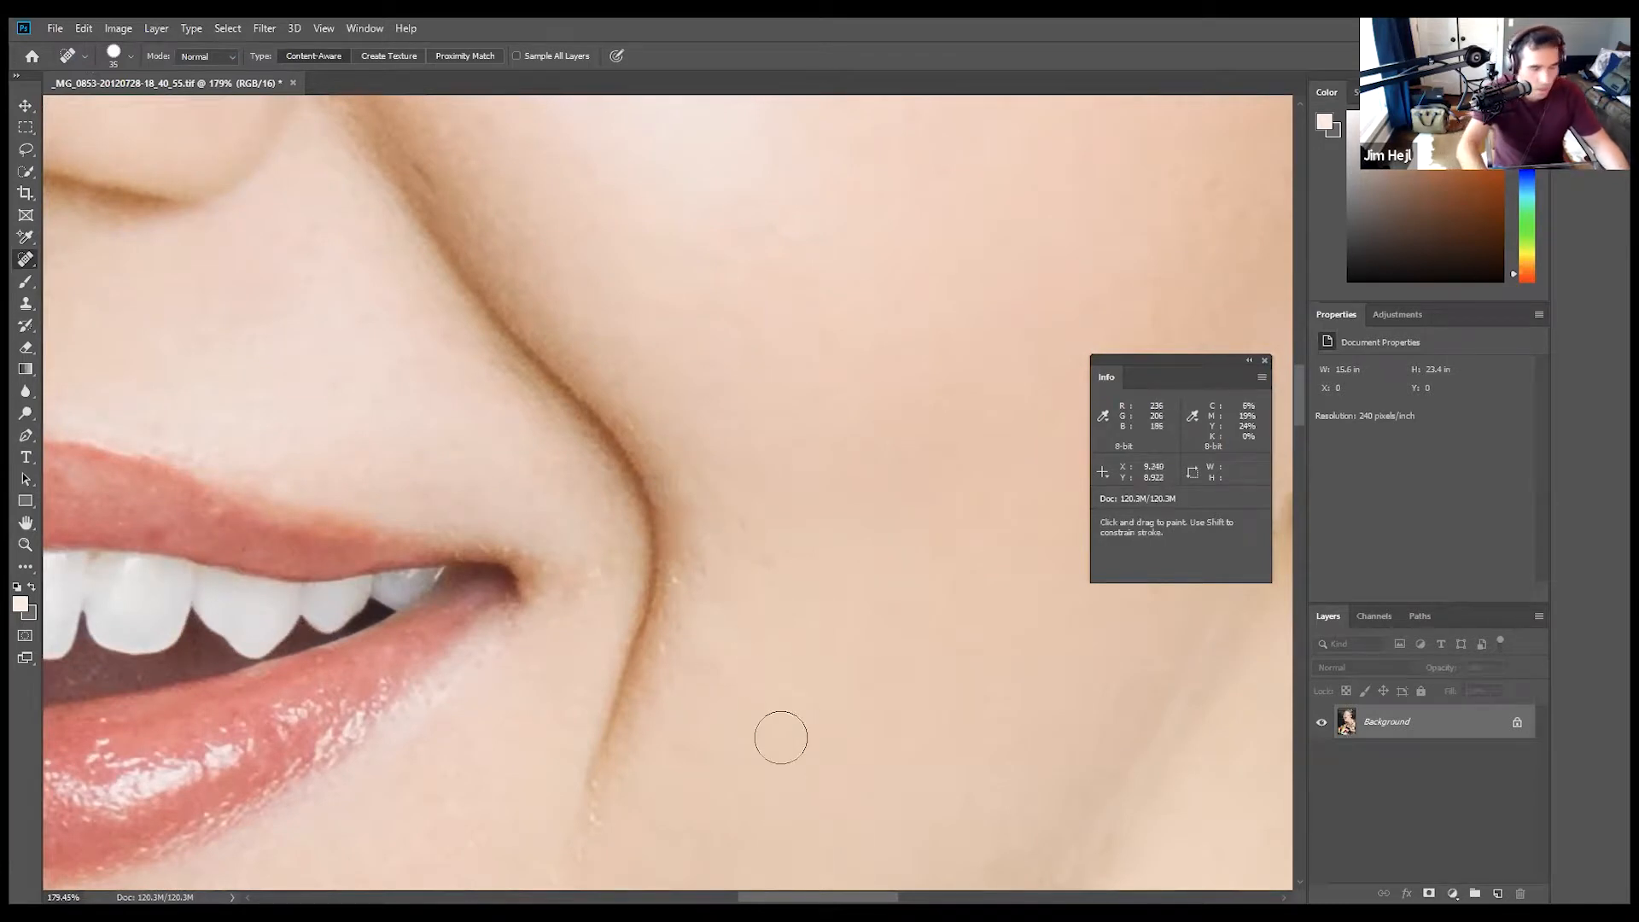
pyautogui.scroll(-10, 780, 737)
pyautogui.press('m')
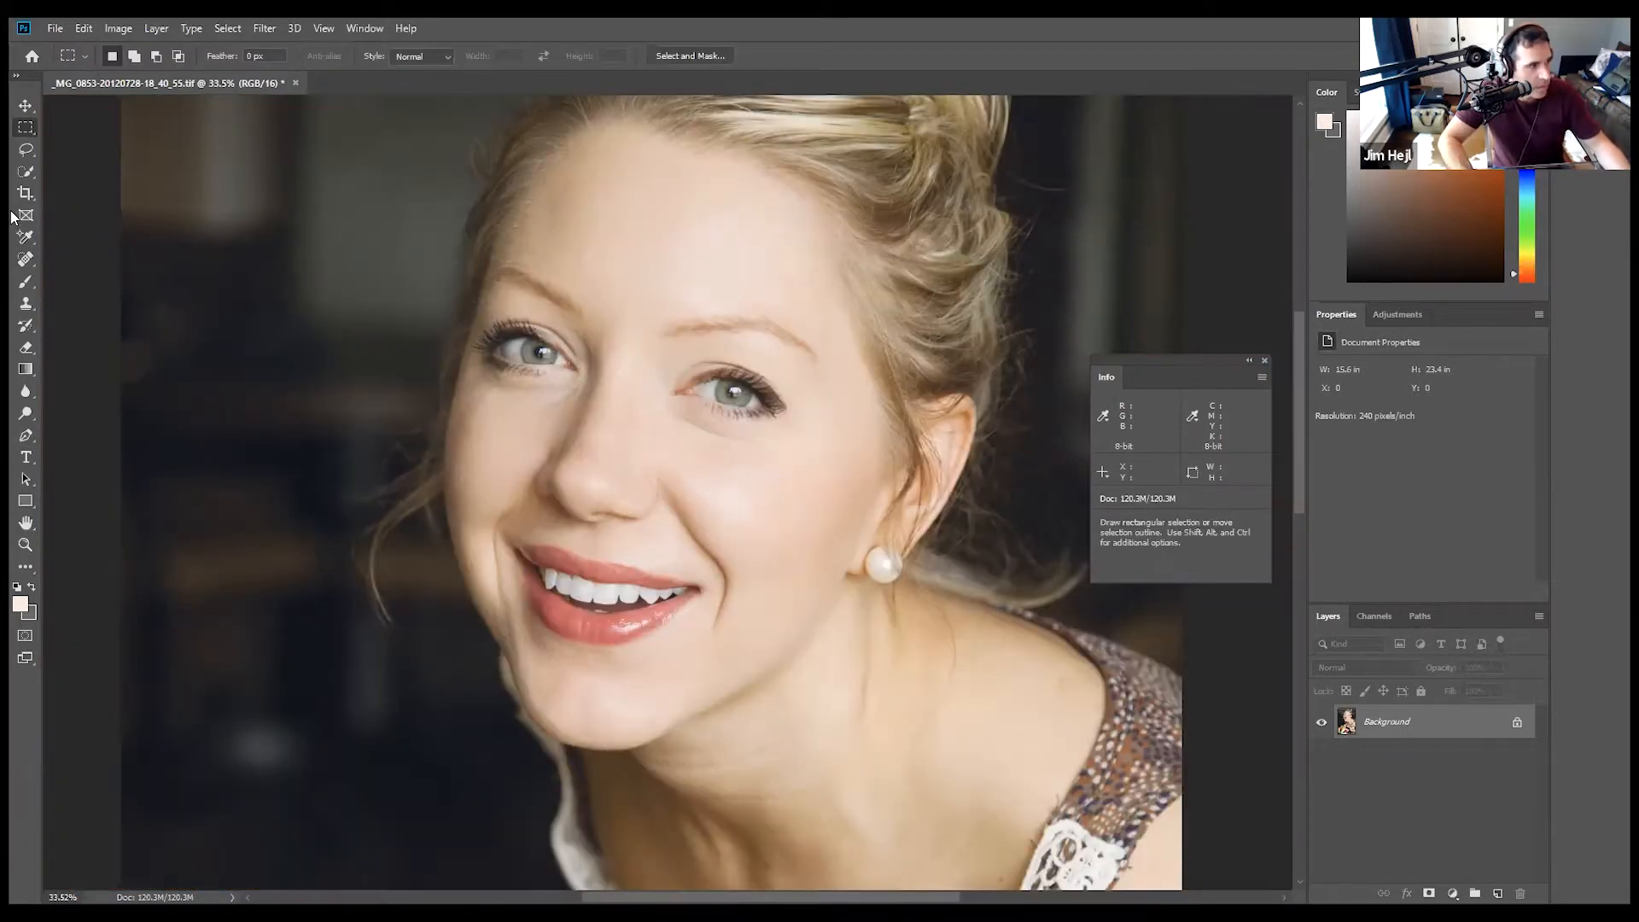
pyautogui.click(24, 218)
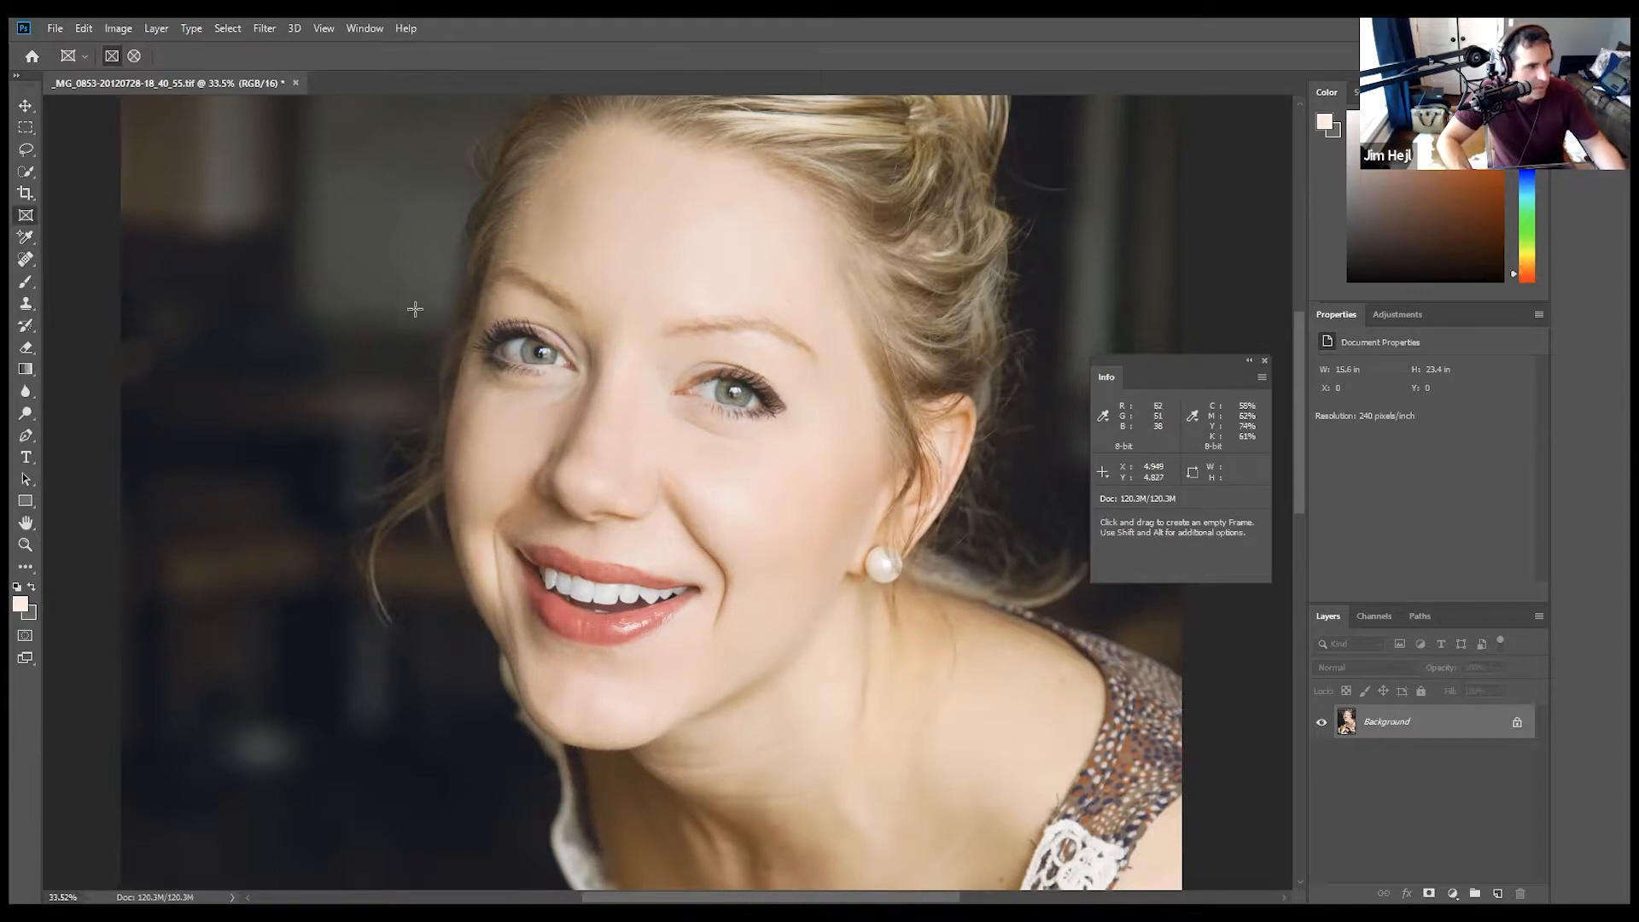
pyautogui.moveTo(385, 277); pyautogui.dragTo(866, 450)
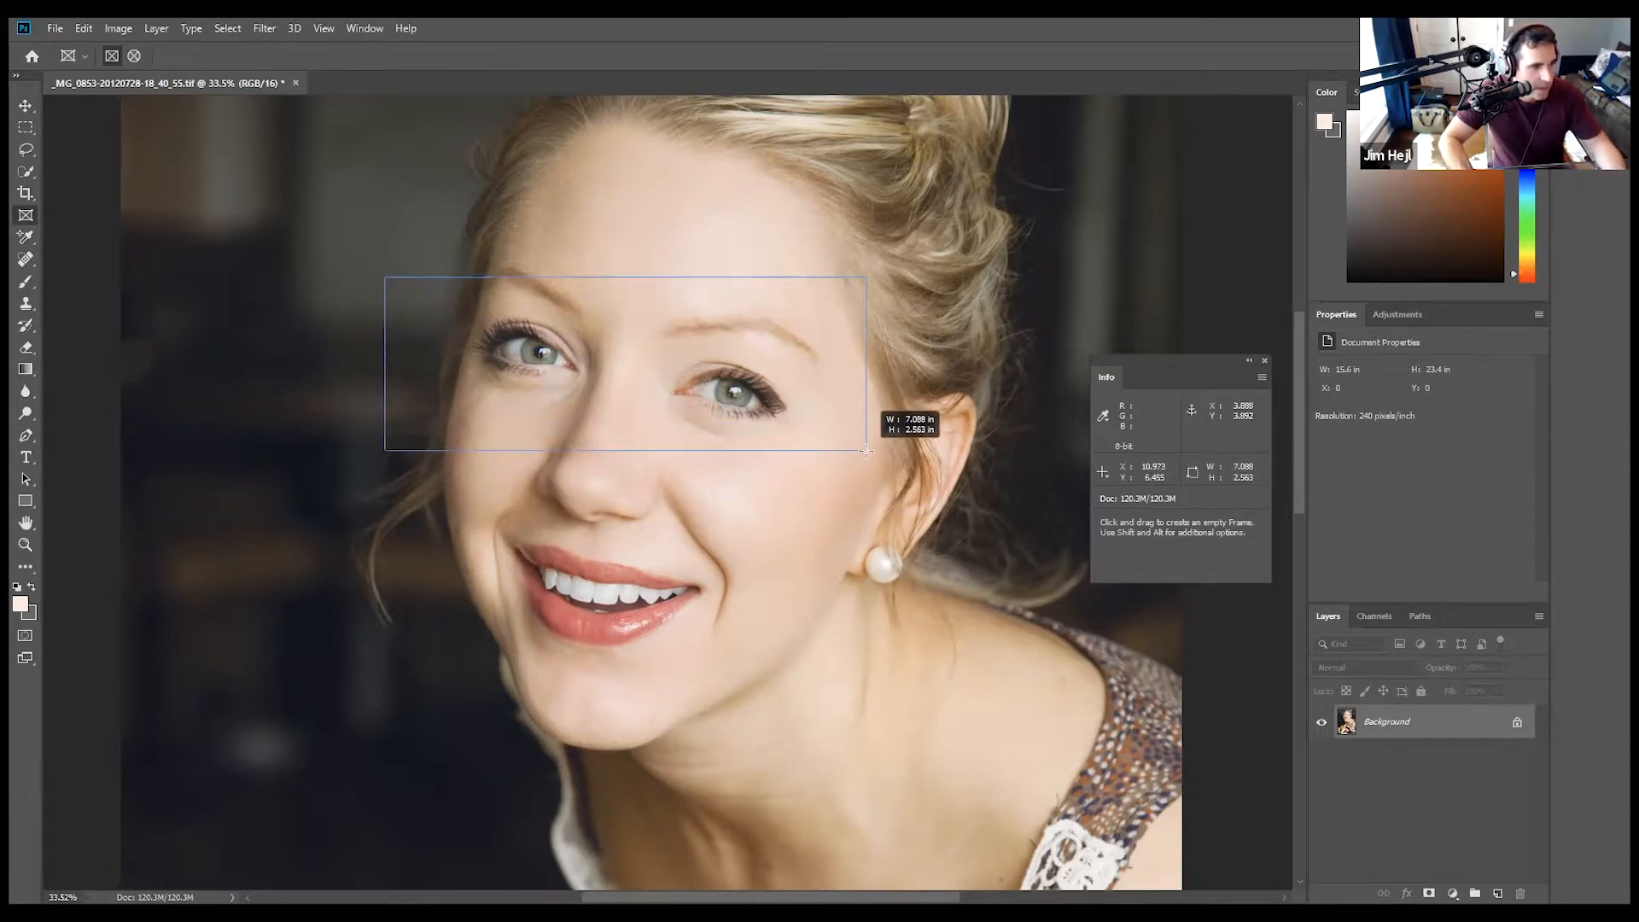
pyautogui.moveTo(866, 445); pyautogui.dragTo(868, 443)
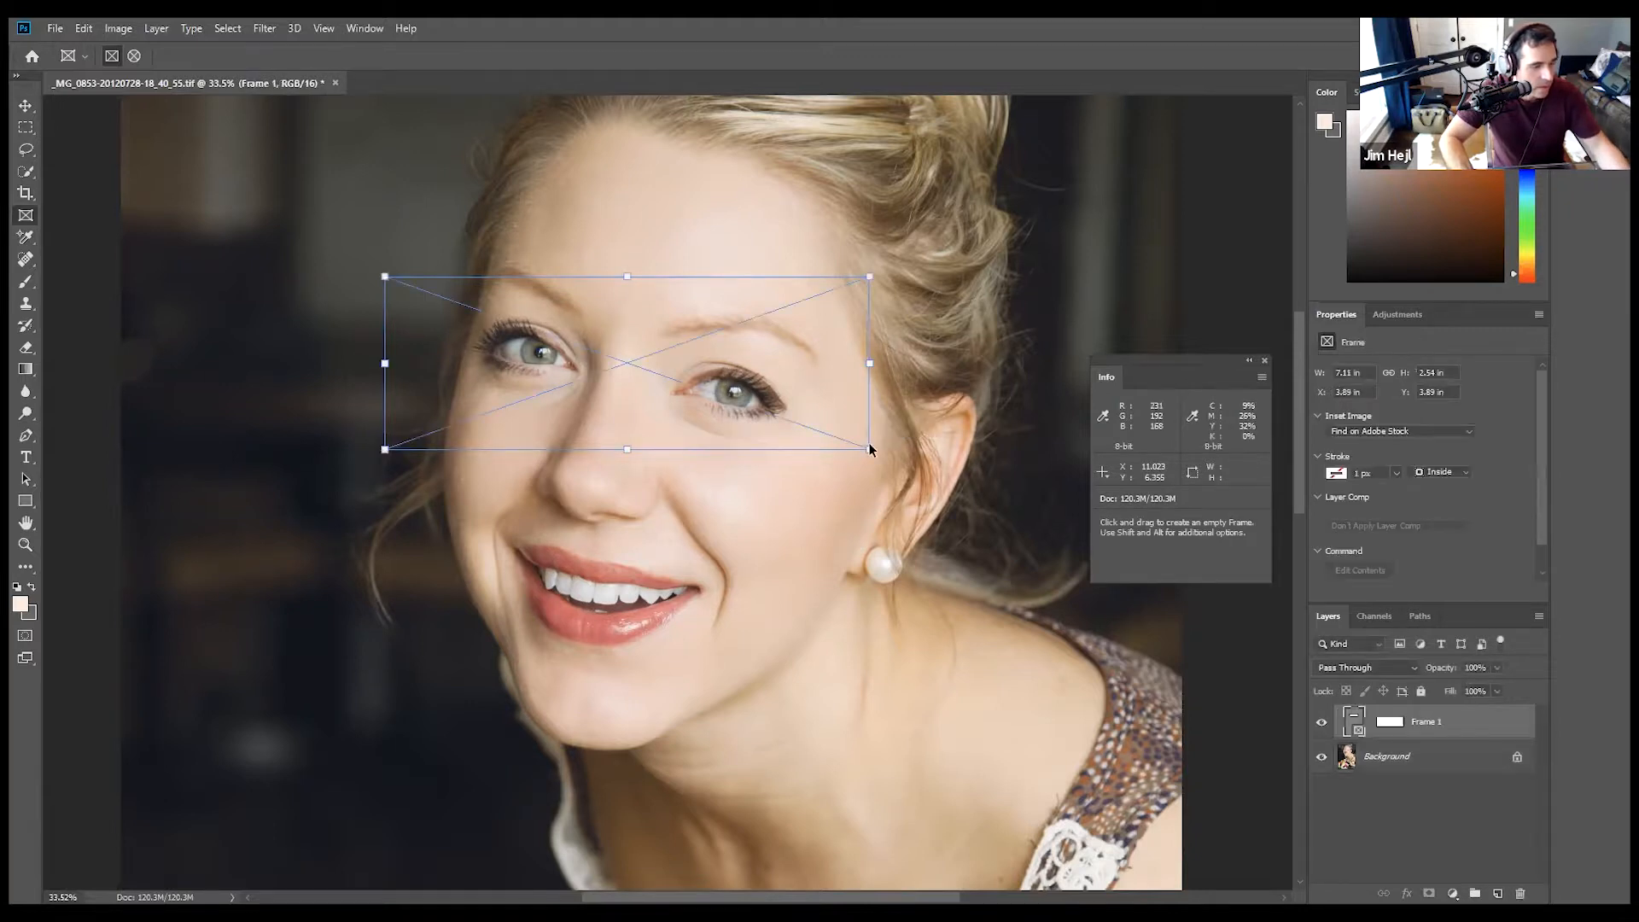
pyautogui.hotkey('ctrl', 'z')
pyautogui.moveTo(418, 446); pyautogui.dragTo(872, 667)
pyautogui.hotkey('ctrl', 'z')
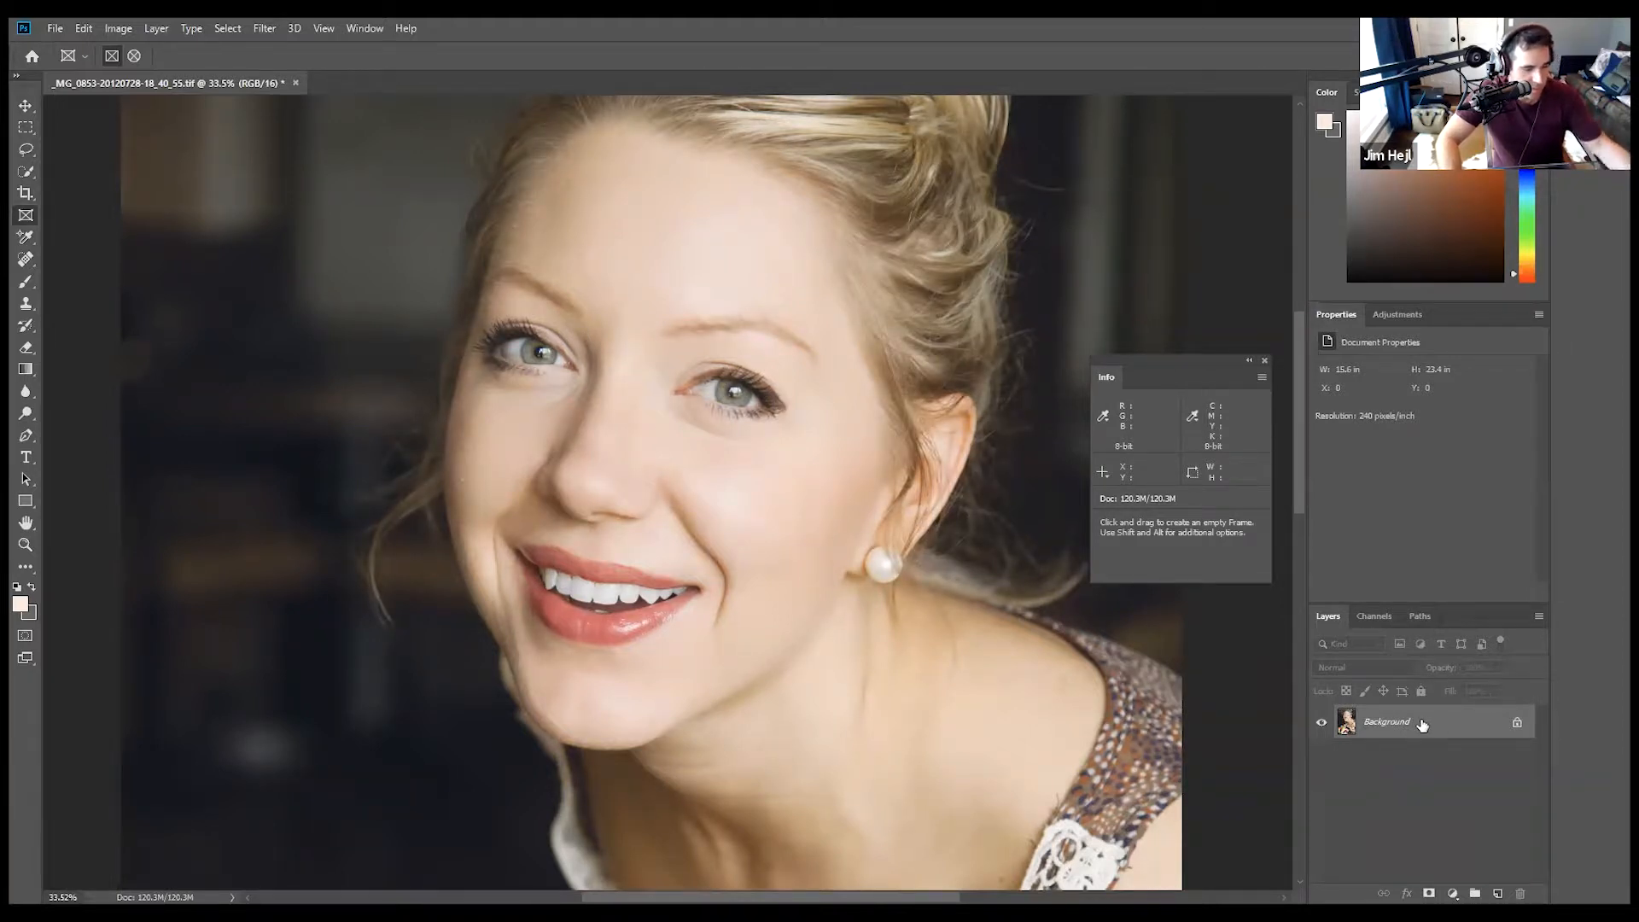
# Copy the entire Background image onto a new layer and name that layer "sharpen".
pyautogui.hotkey('ctrl', 'a')
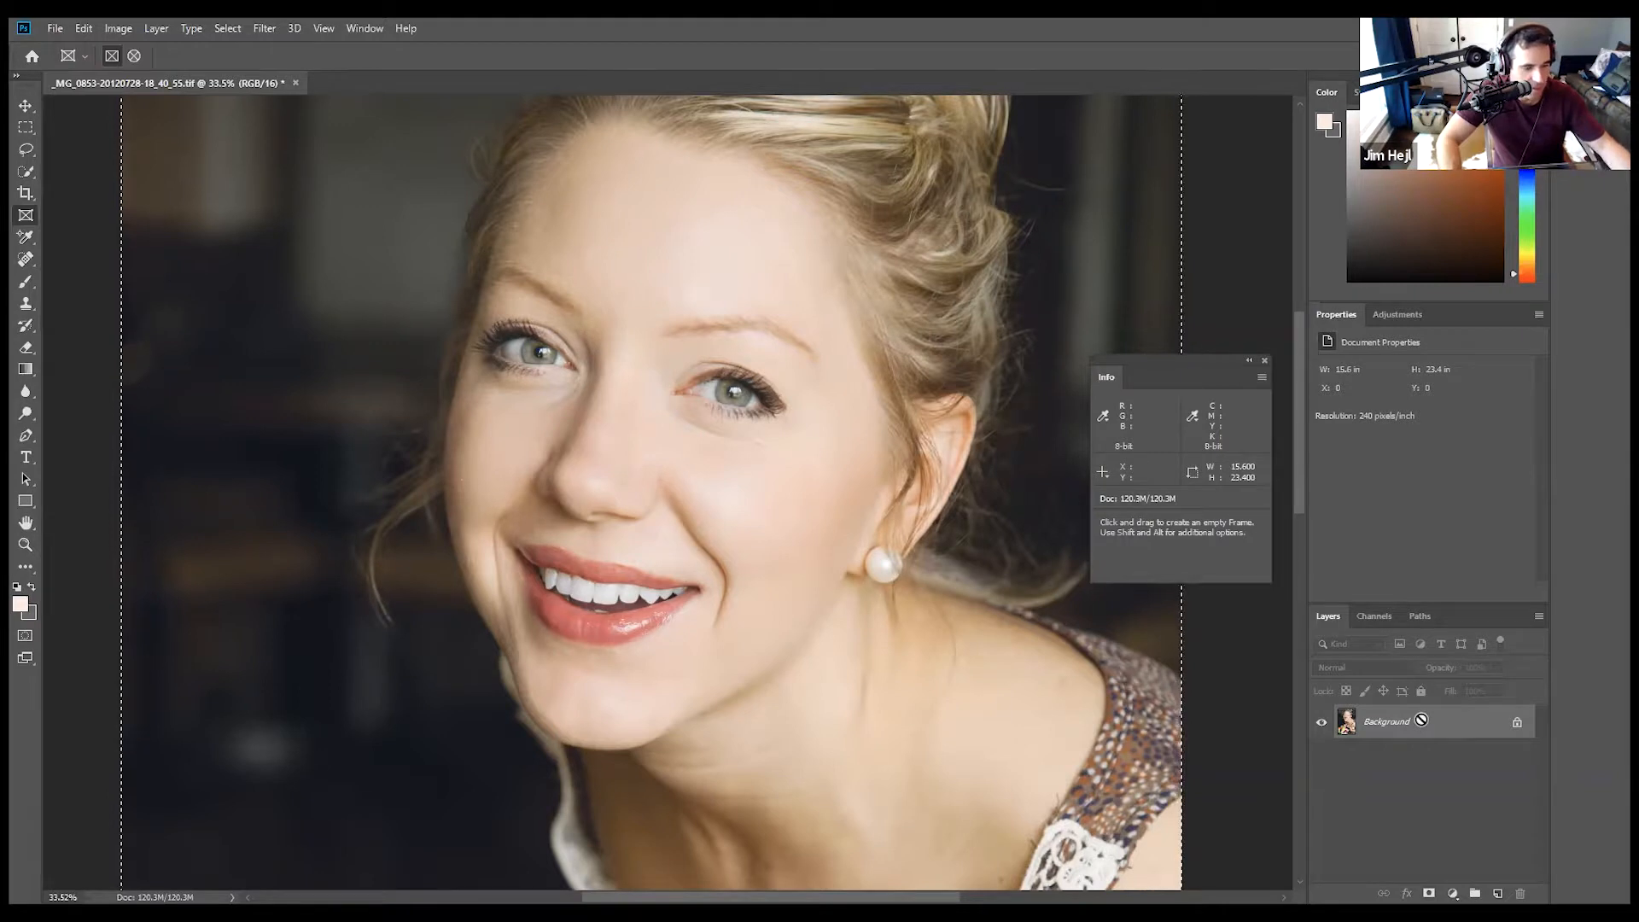
pyautogui.hotkey('ctrl', 'j')
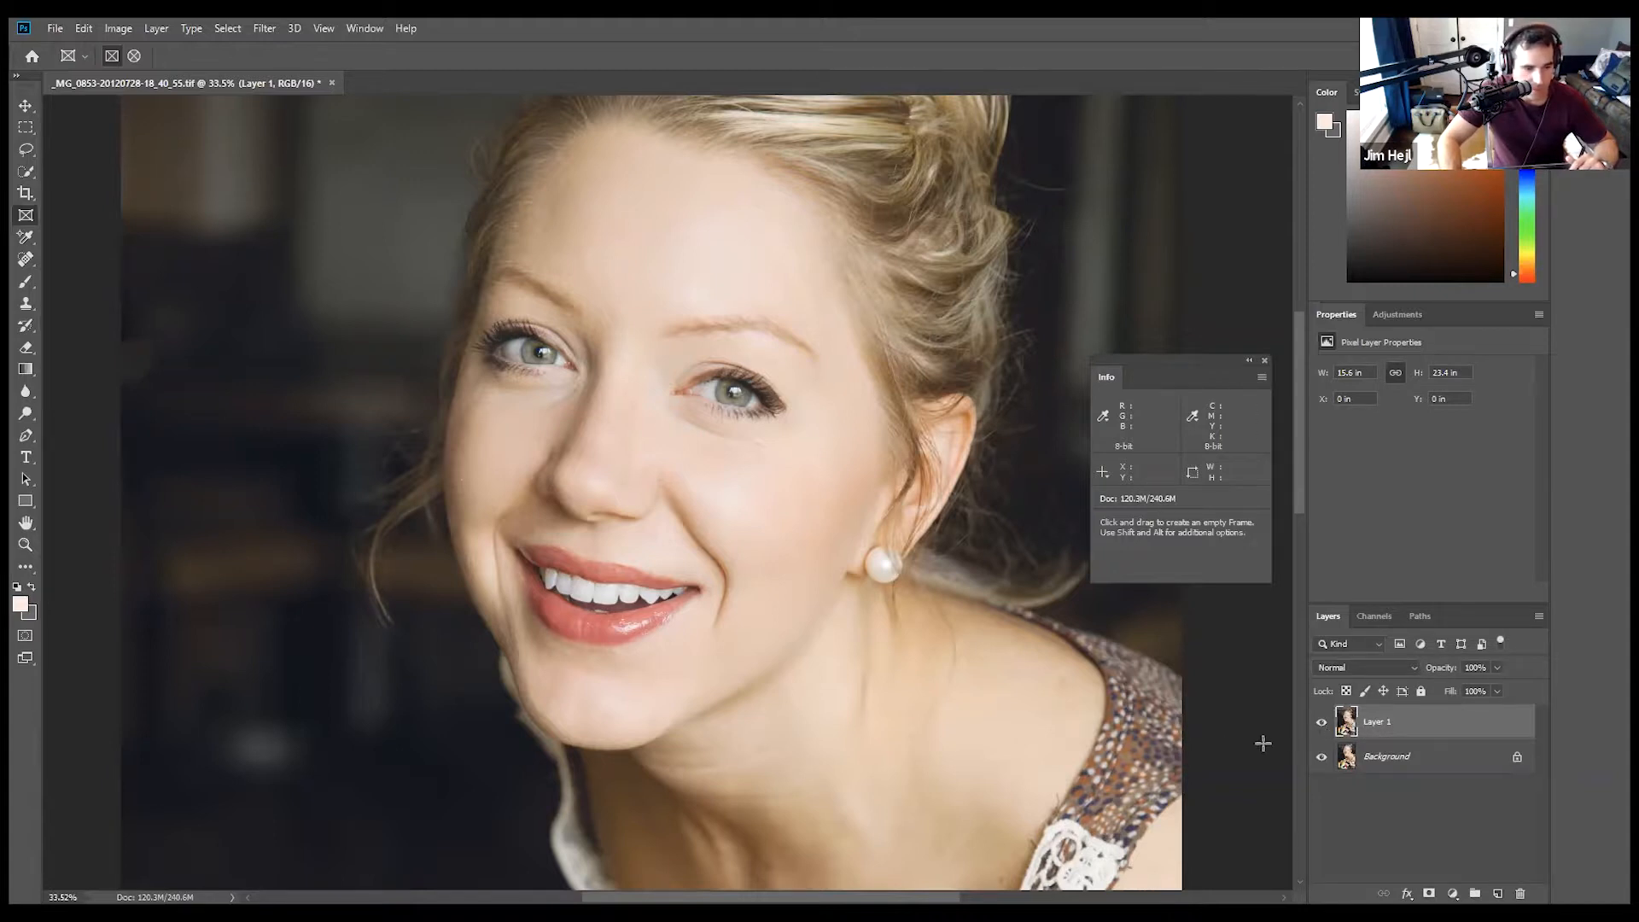
pyautogui.doubleClick(1373, 722)
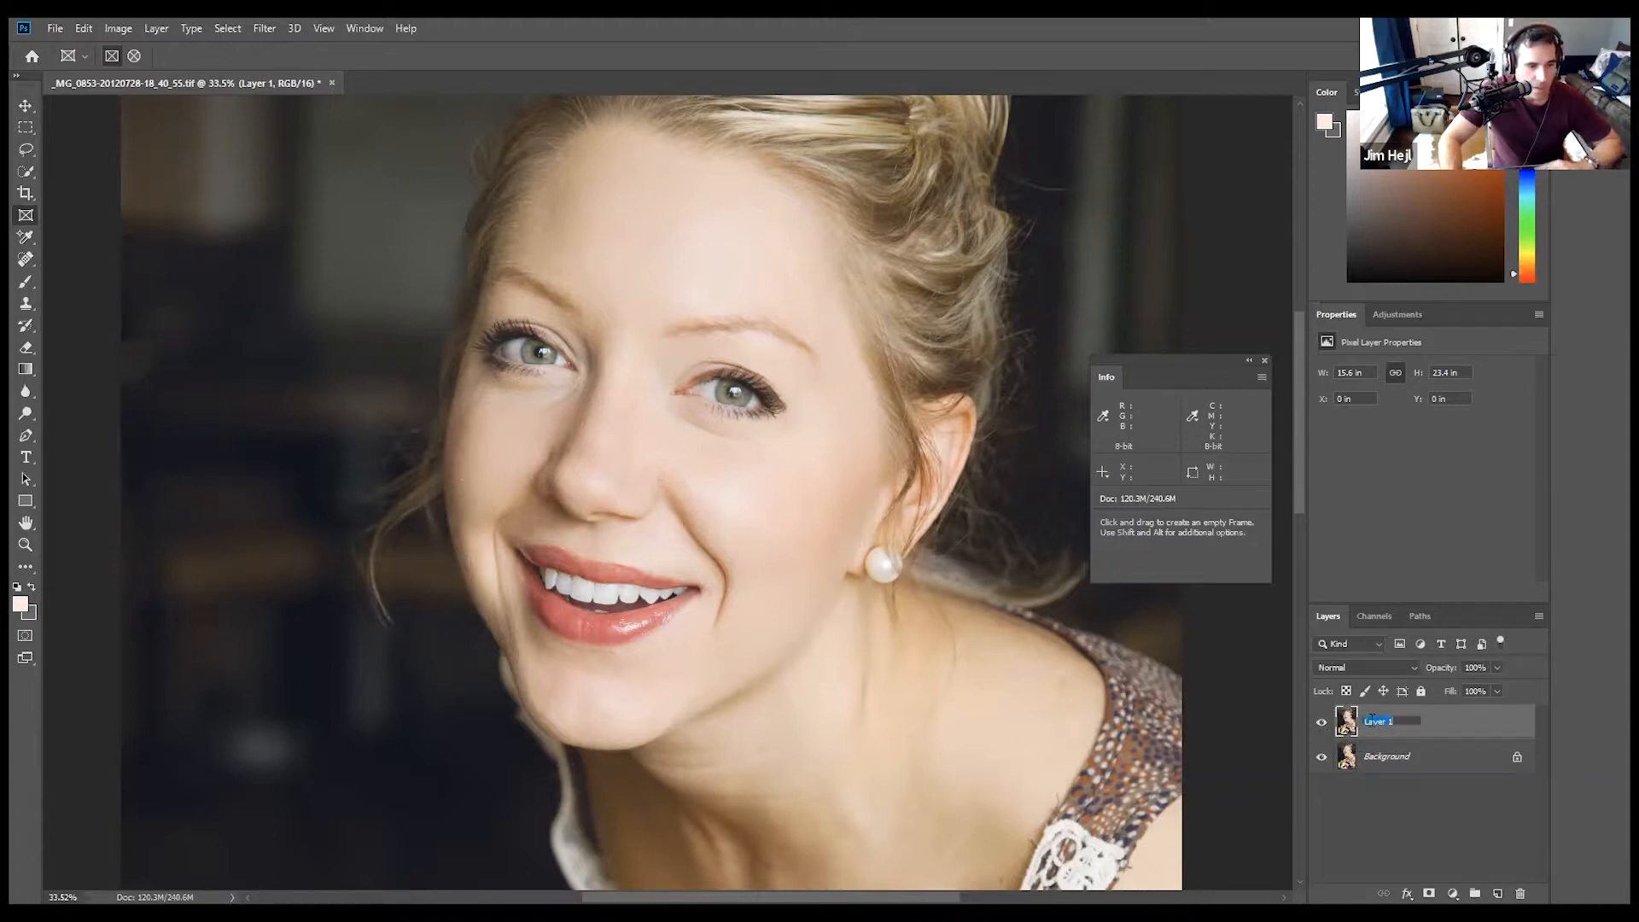
pyautogui.write('sharpen')
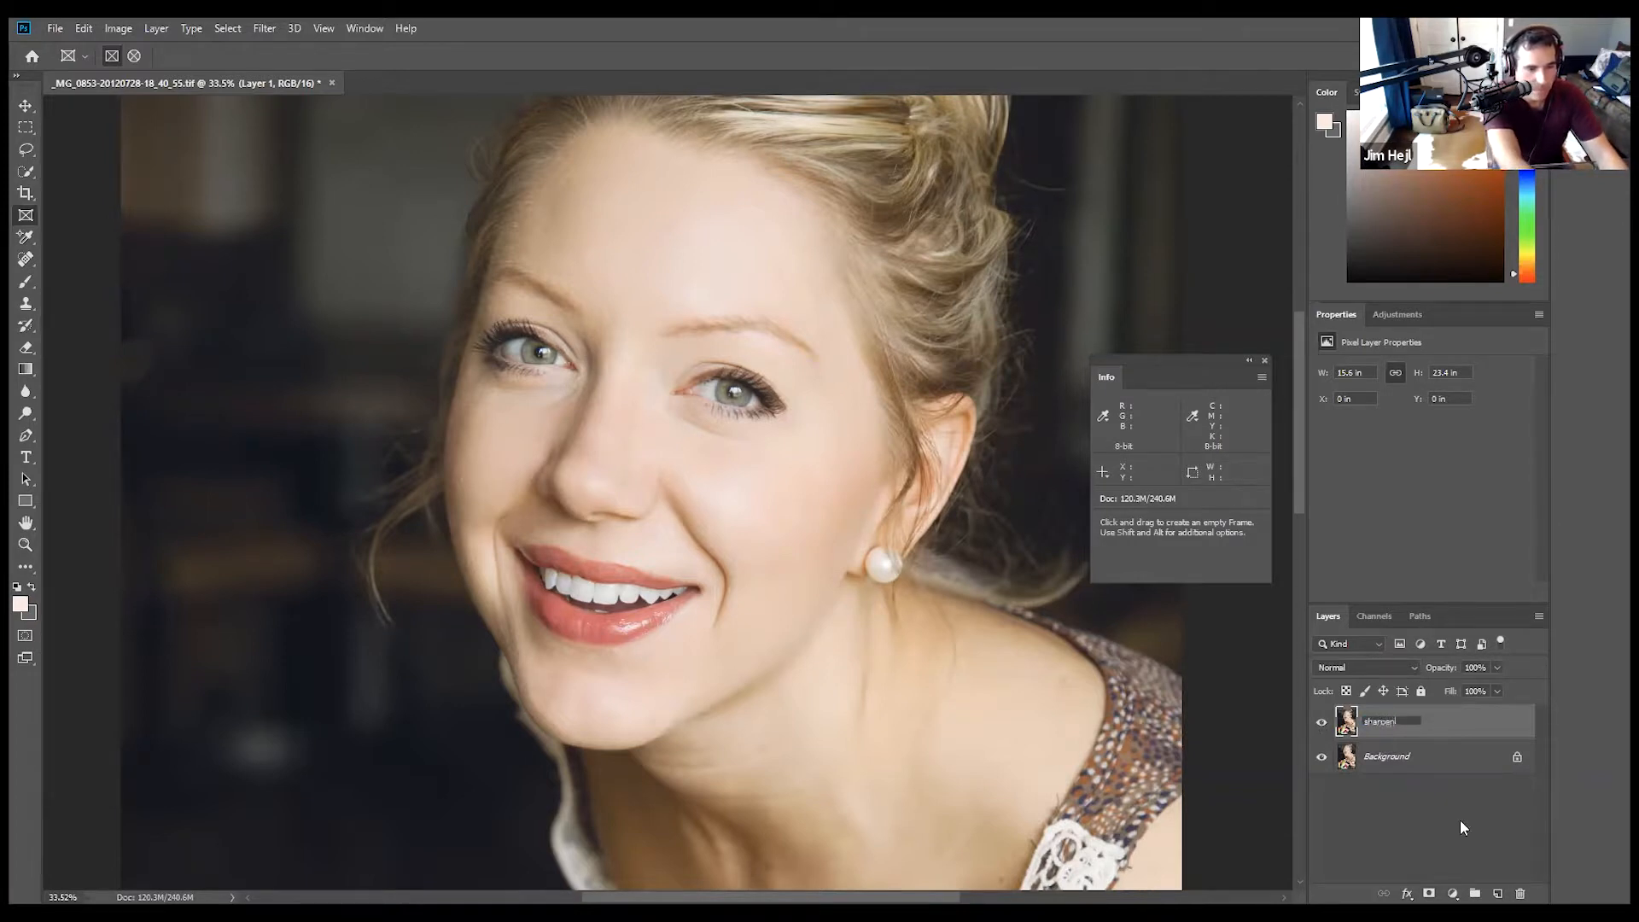
pyautogui.press('Return')
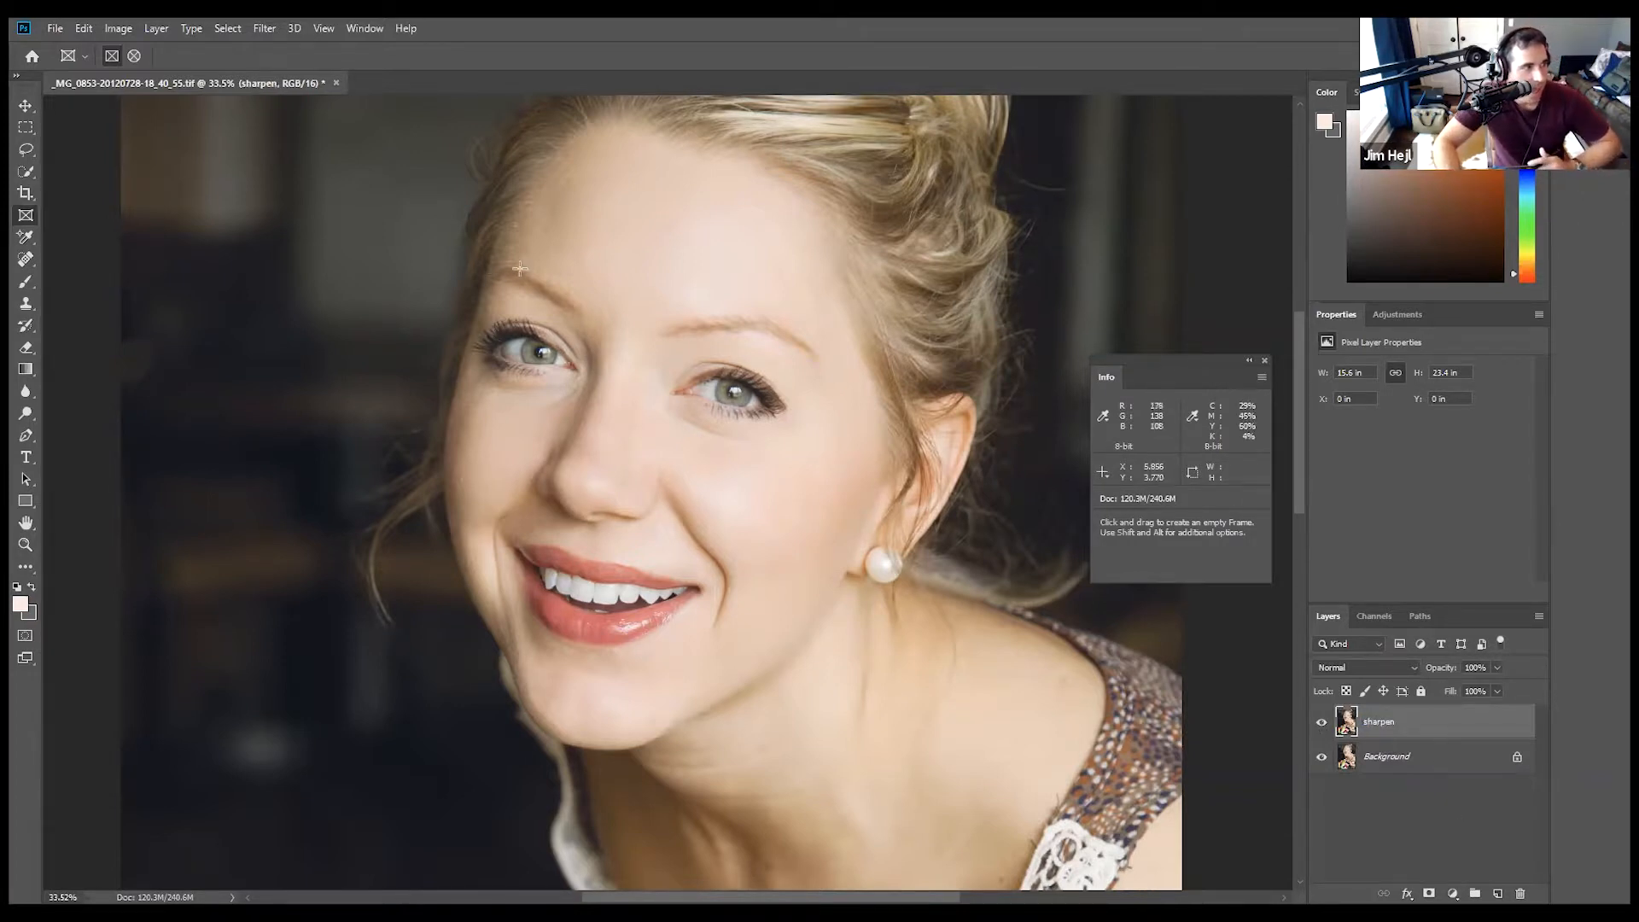
# Open the Smart Sharpen filter for the sharpen layer and centre its preview on the woman's eye.
pyautogui.click(255, 30)
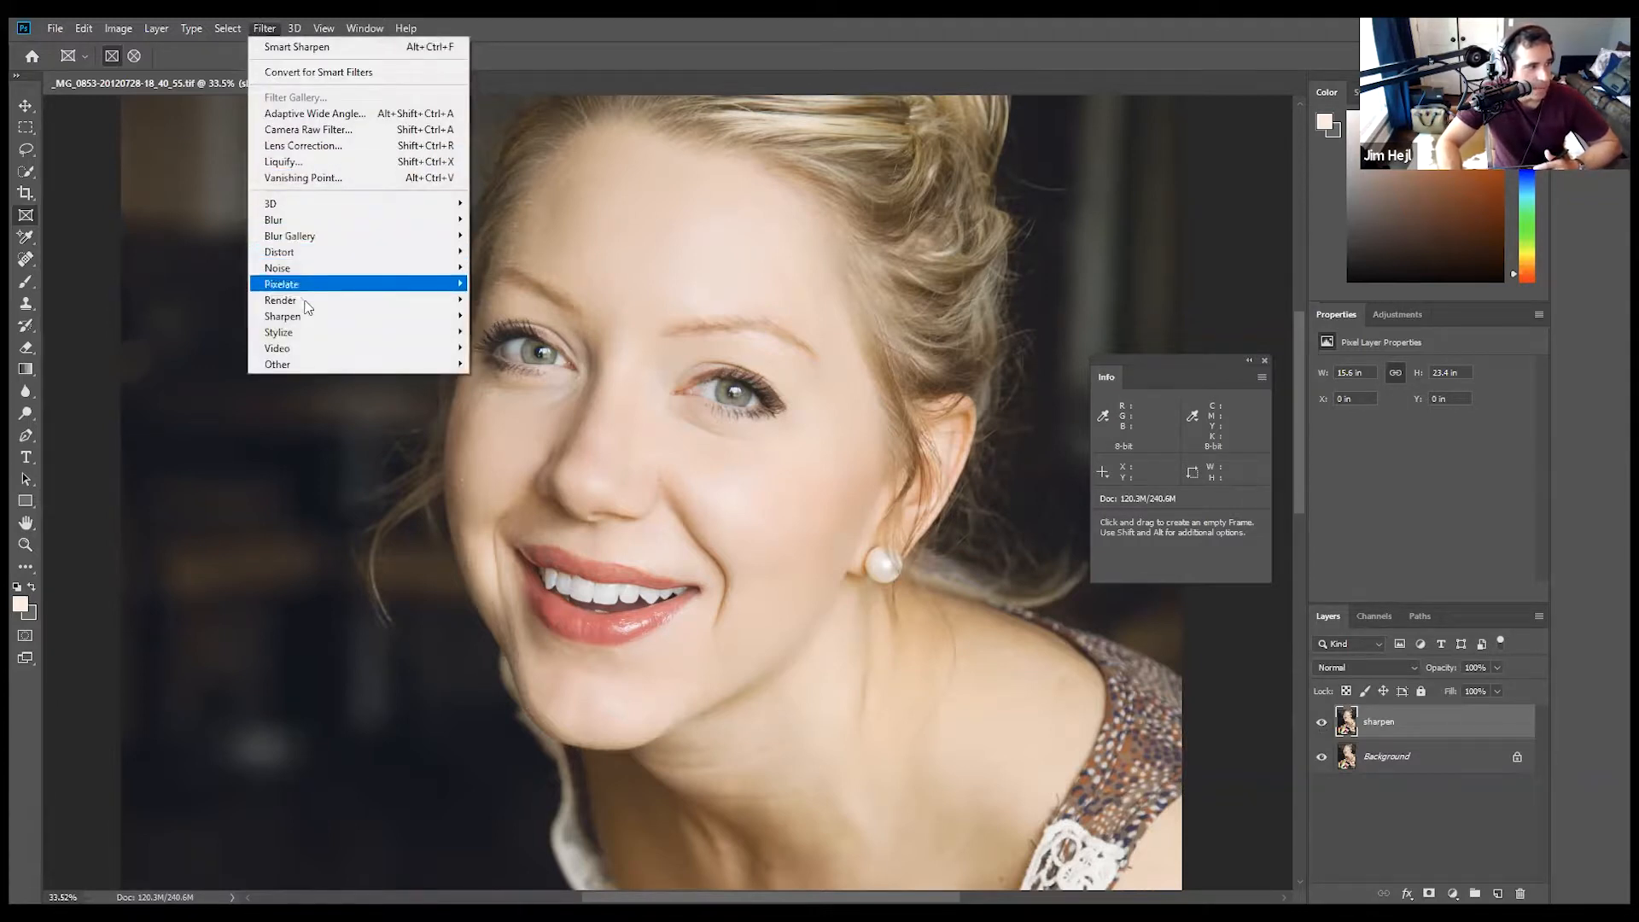
pyautogui.moveTo(301, 322)
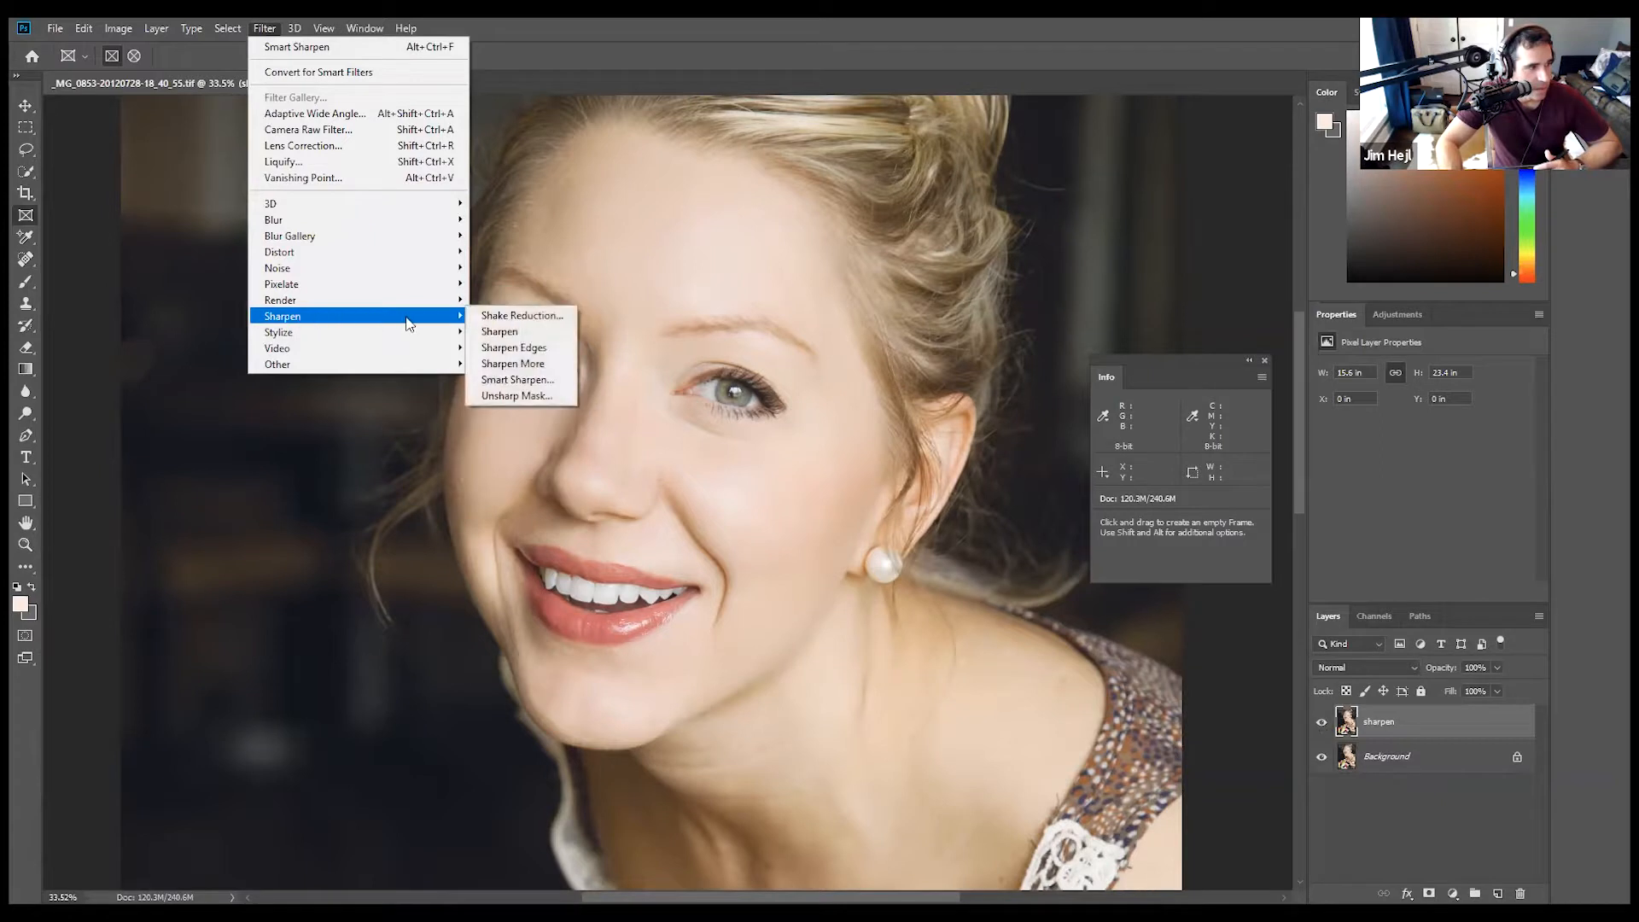
pyautogui.click(535, 385)
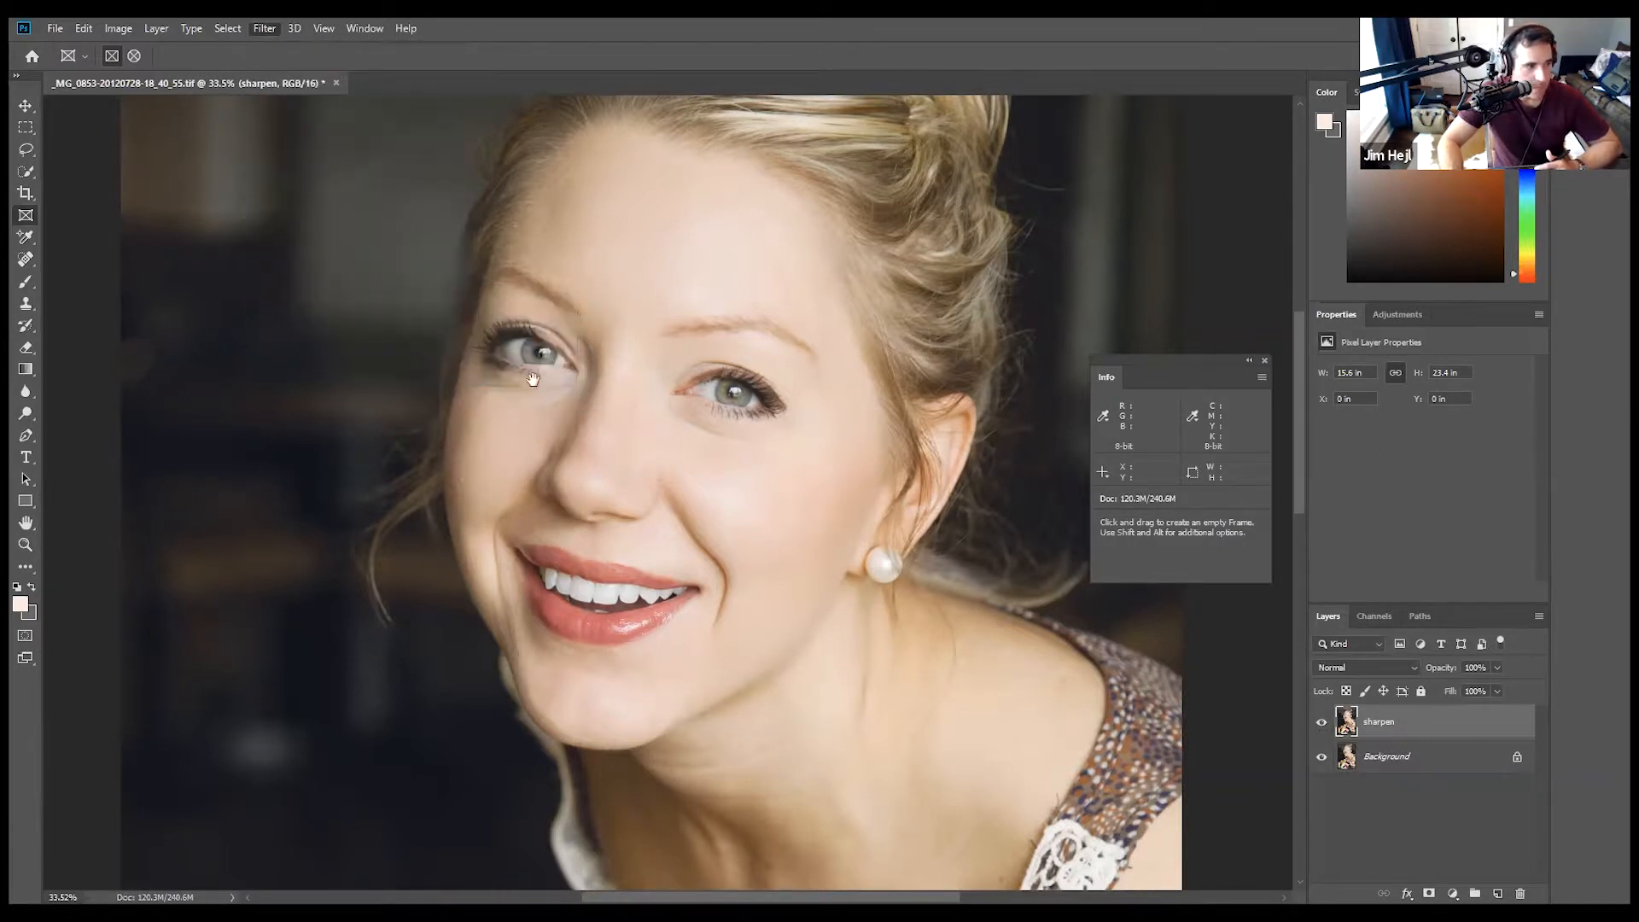
pyautogui.moveTo(921, 347); pyautogui.dragTo(862, 442)
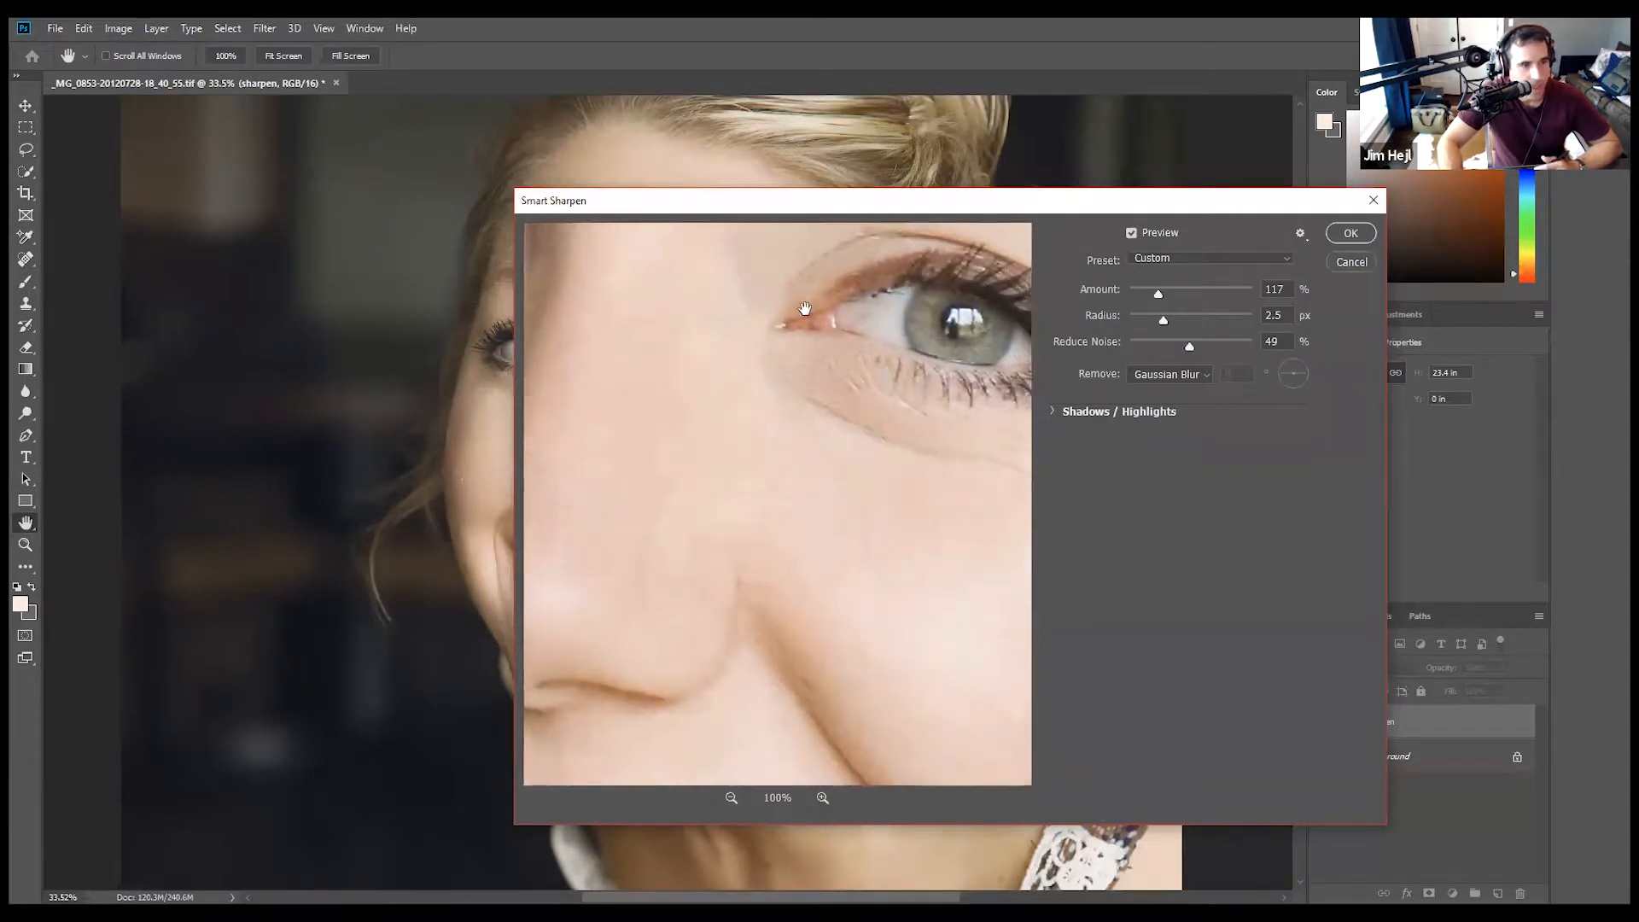
pyautogui.moveTo(850, 379); pyautogui.dragTo(795, 465)
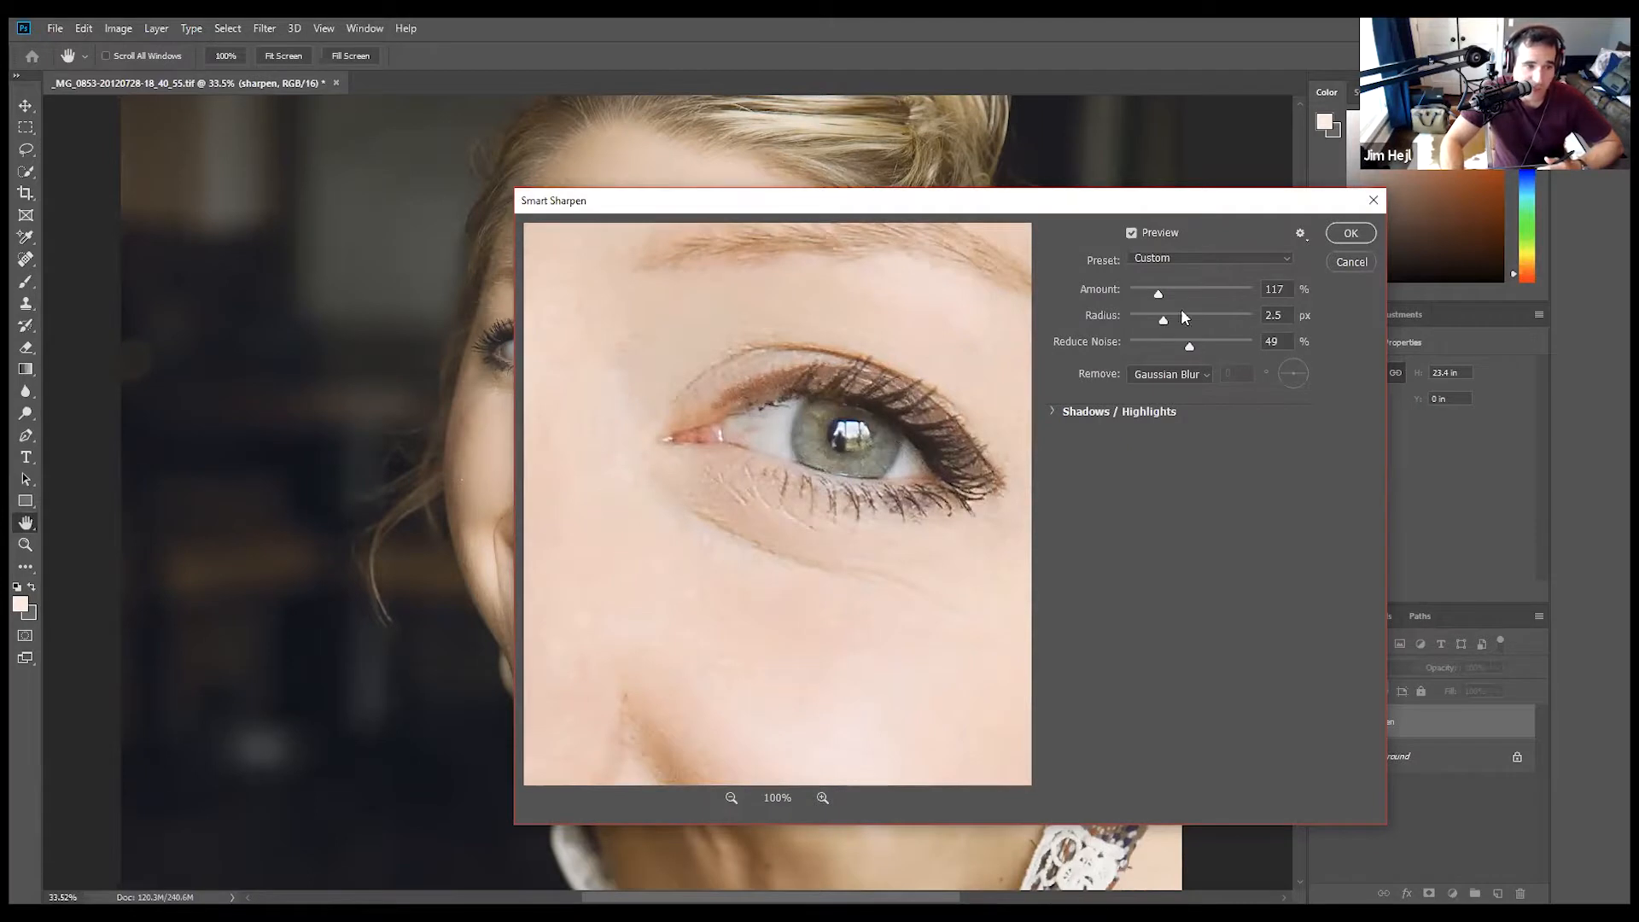
# Try a sharpening amount of 328%, a radius of 1.0 px and noise reduction of 12%.
pyautogui.click(1210, 290)
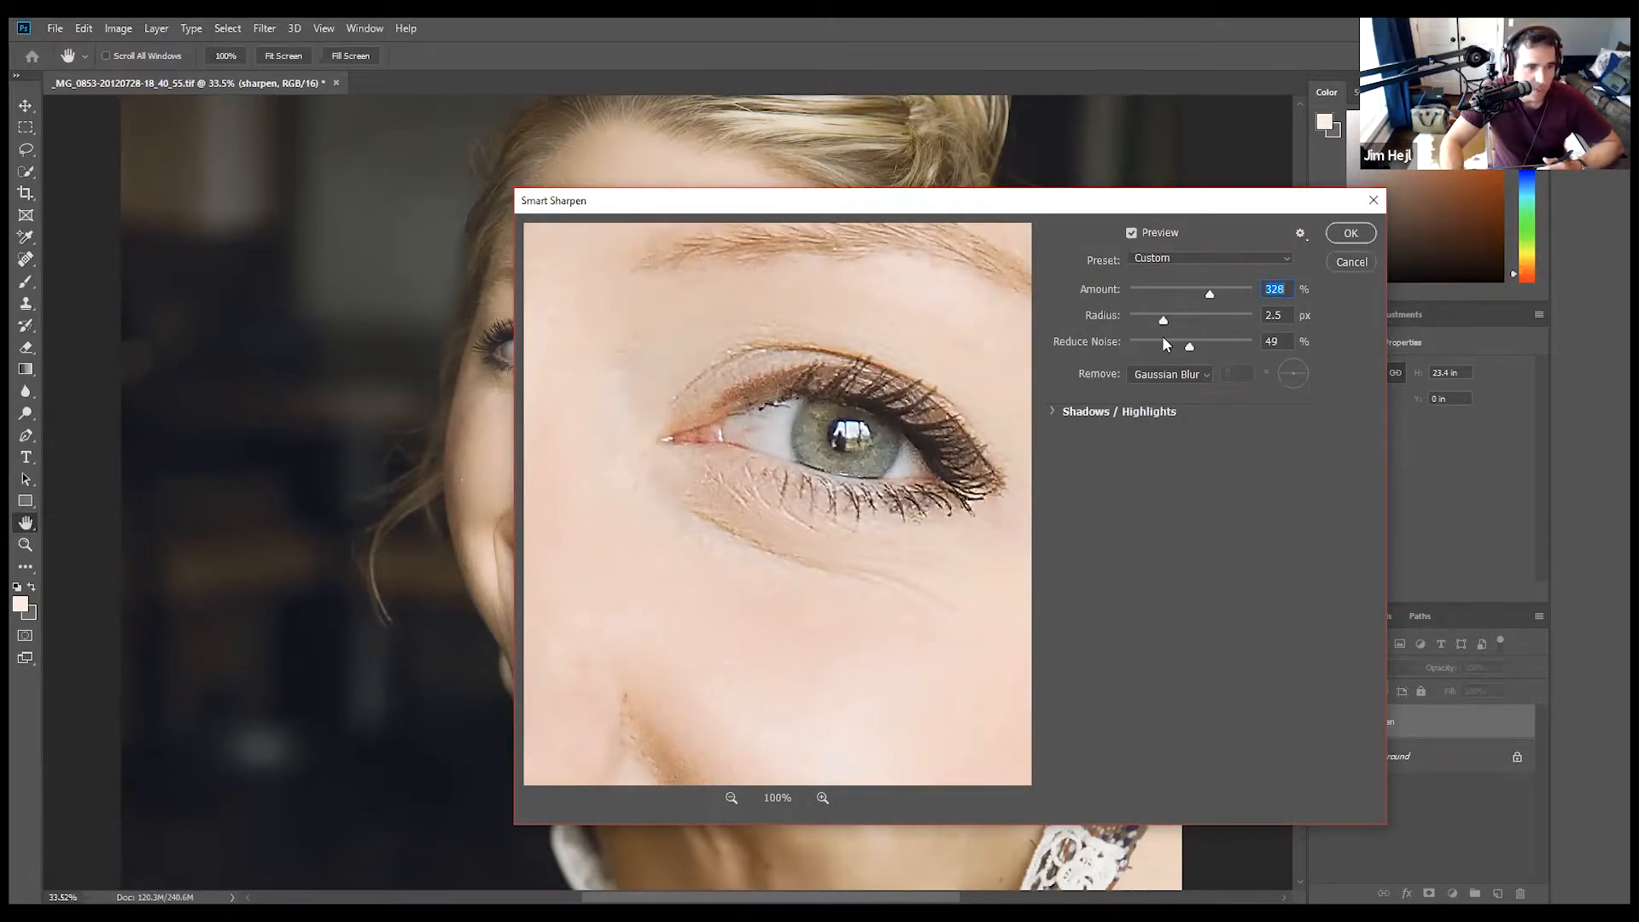
pyautogui.moveTo(1161, 321); pyautogui.dragTo(1149, 320)
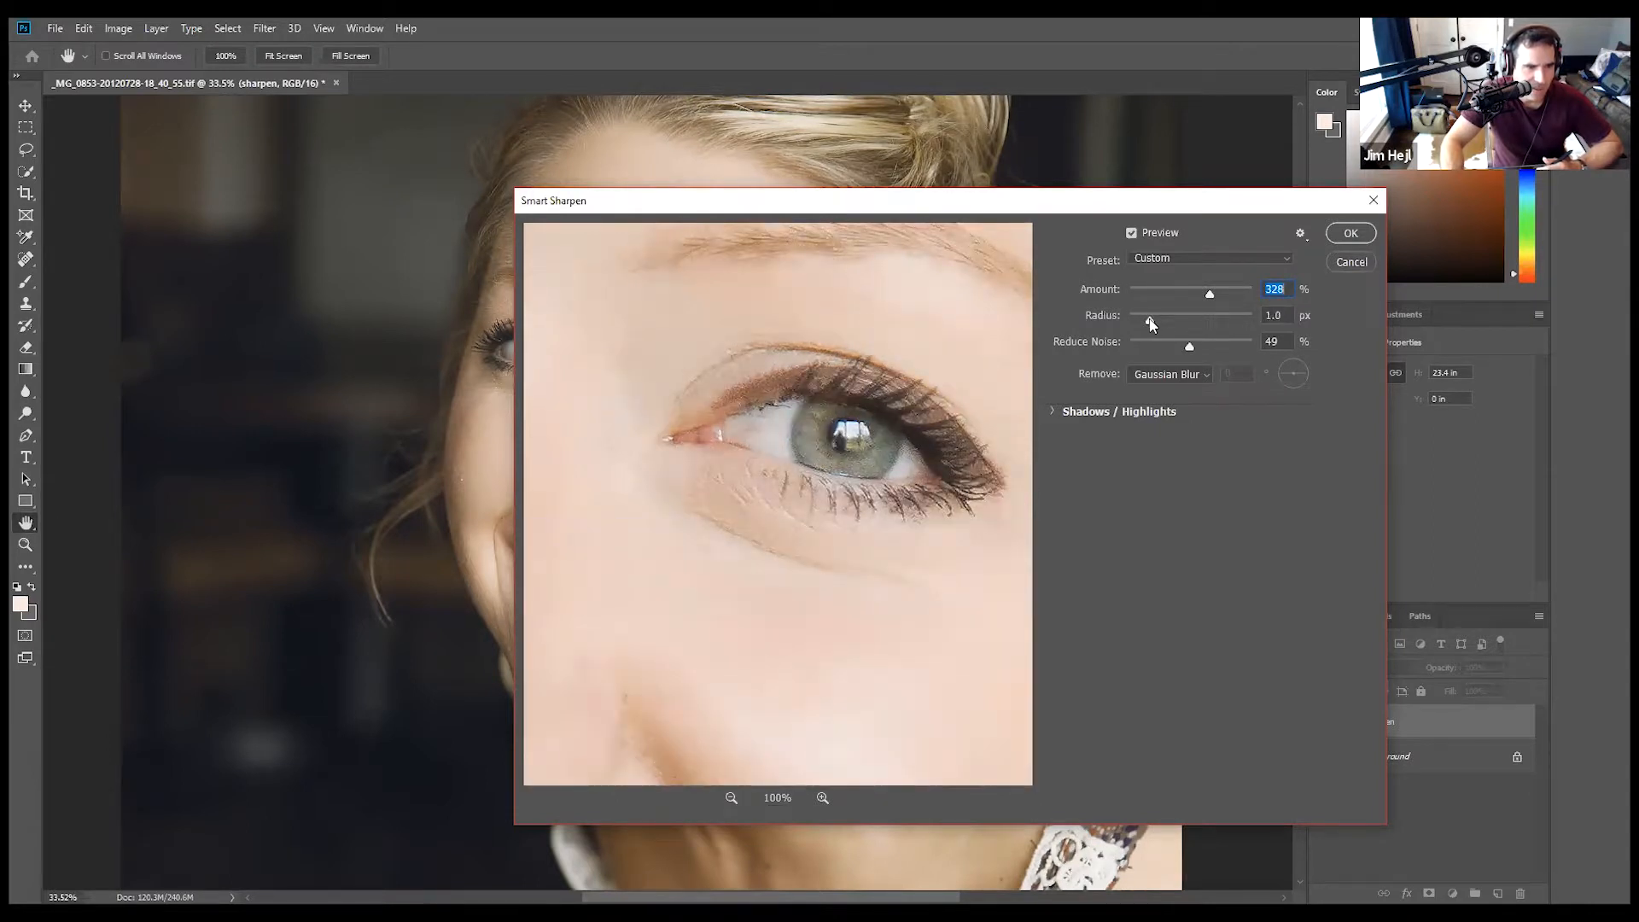
pyautogui.click(1146, 342)
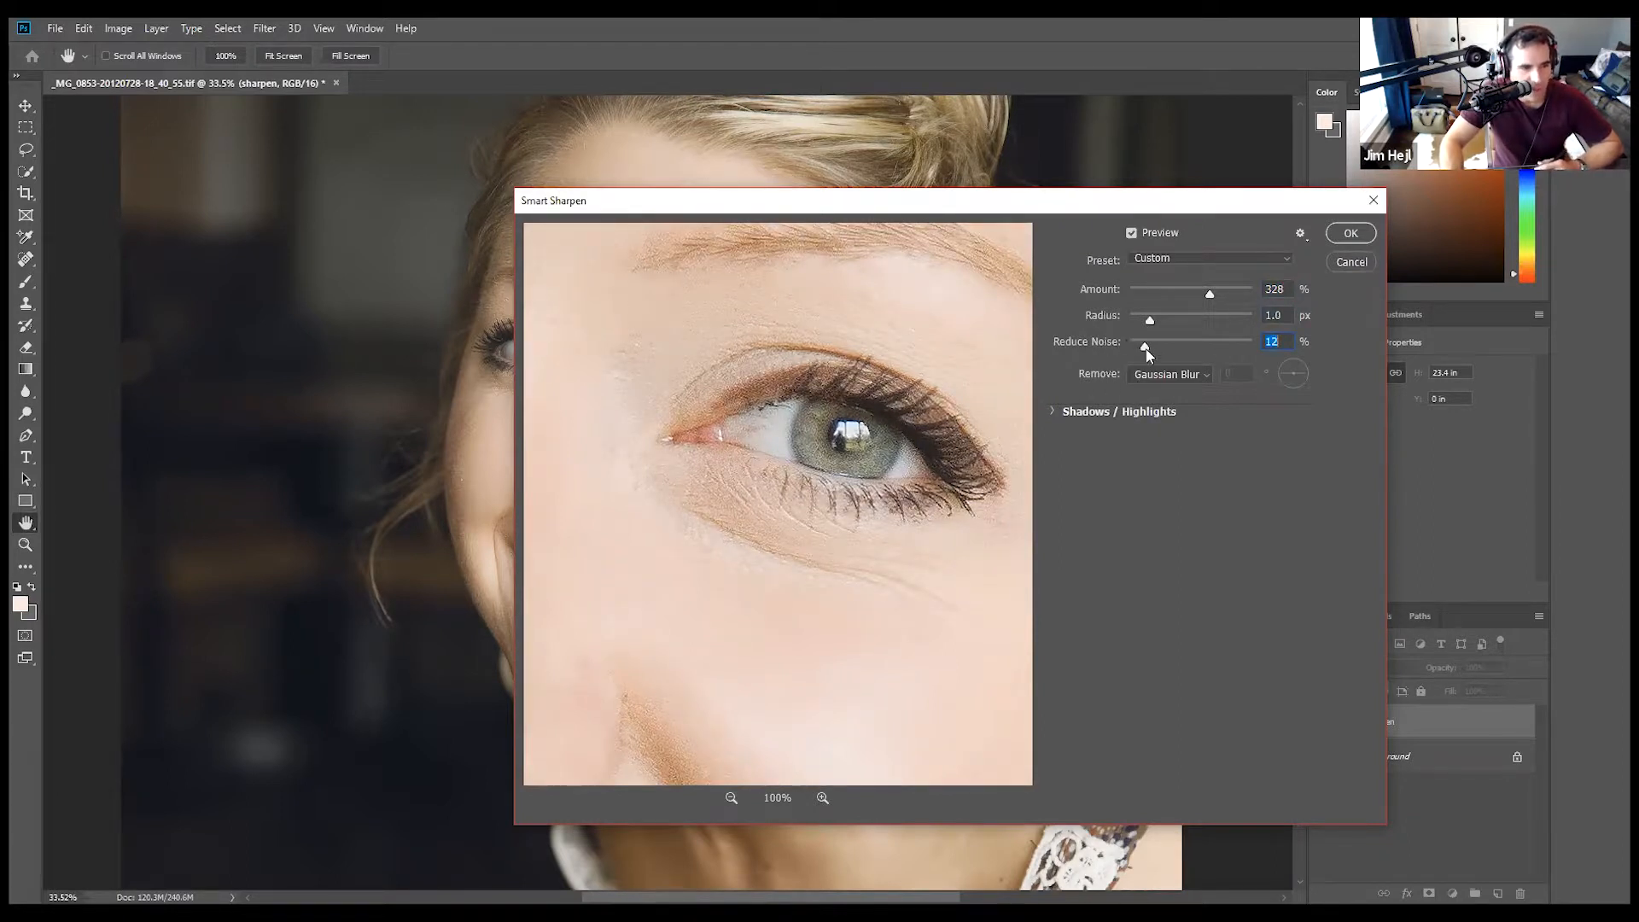
# Compare Lens Blur with Gaussian Blur as the blur type to remove, ending on Gaussian Blur.
pyautogui.click(1165, 374)
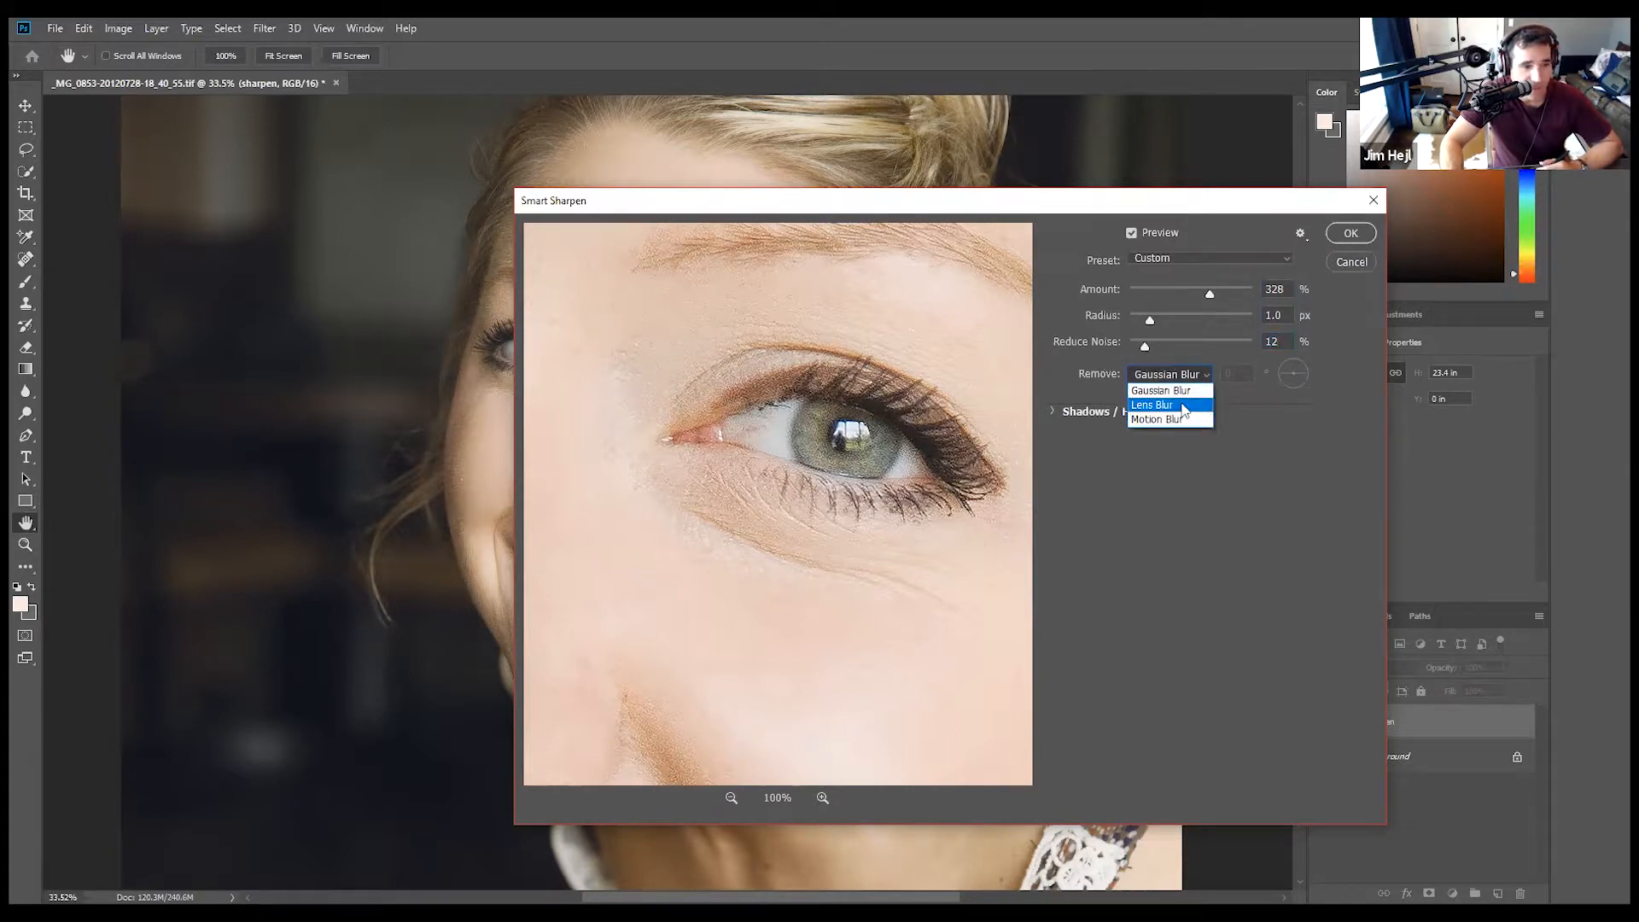
pyautogui.click(1182, 406)
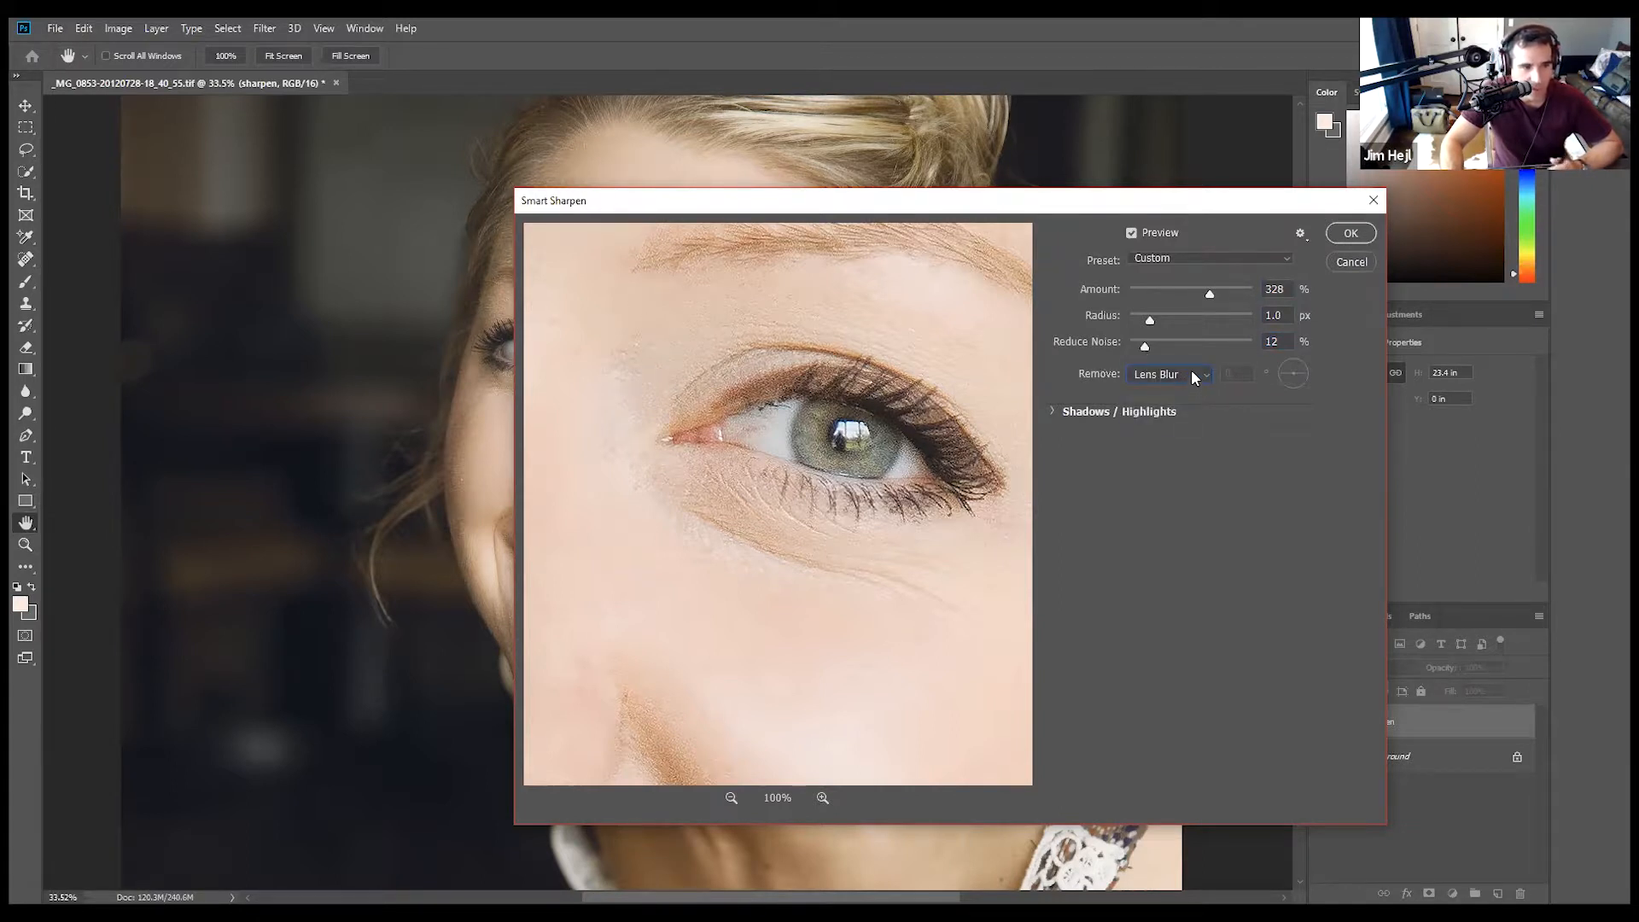
pyautogui.click(1190, 369)
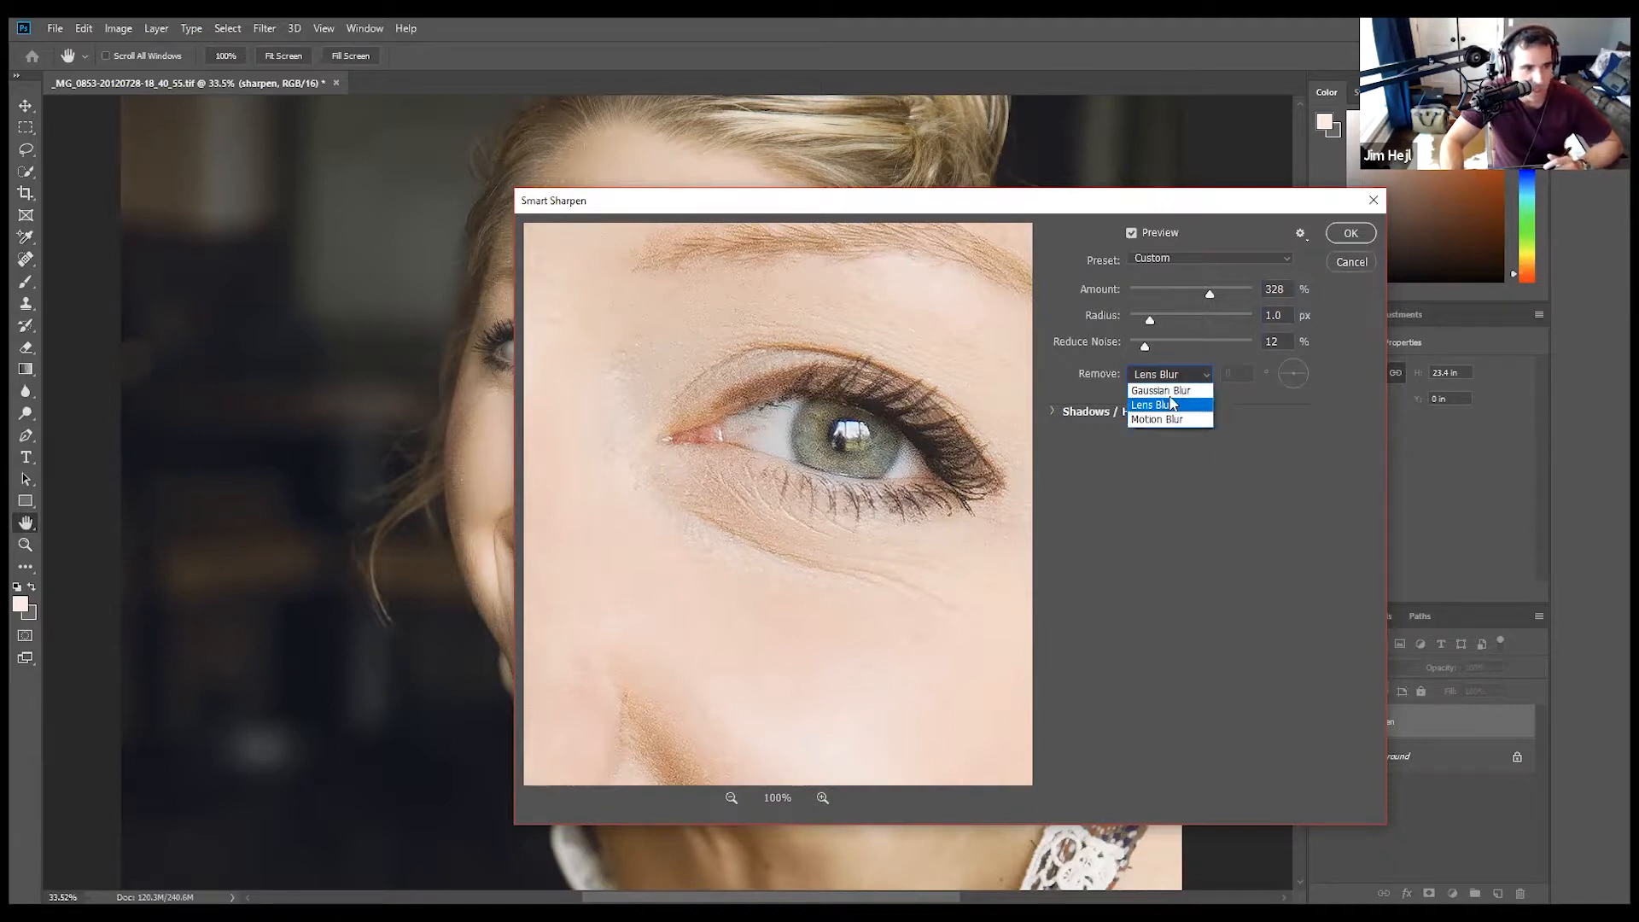
pyautogui.click(1171, 391)
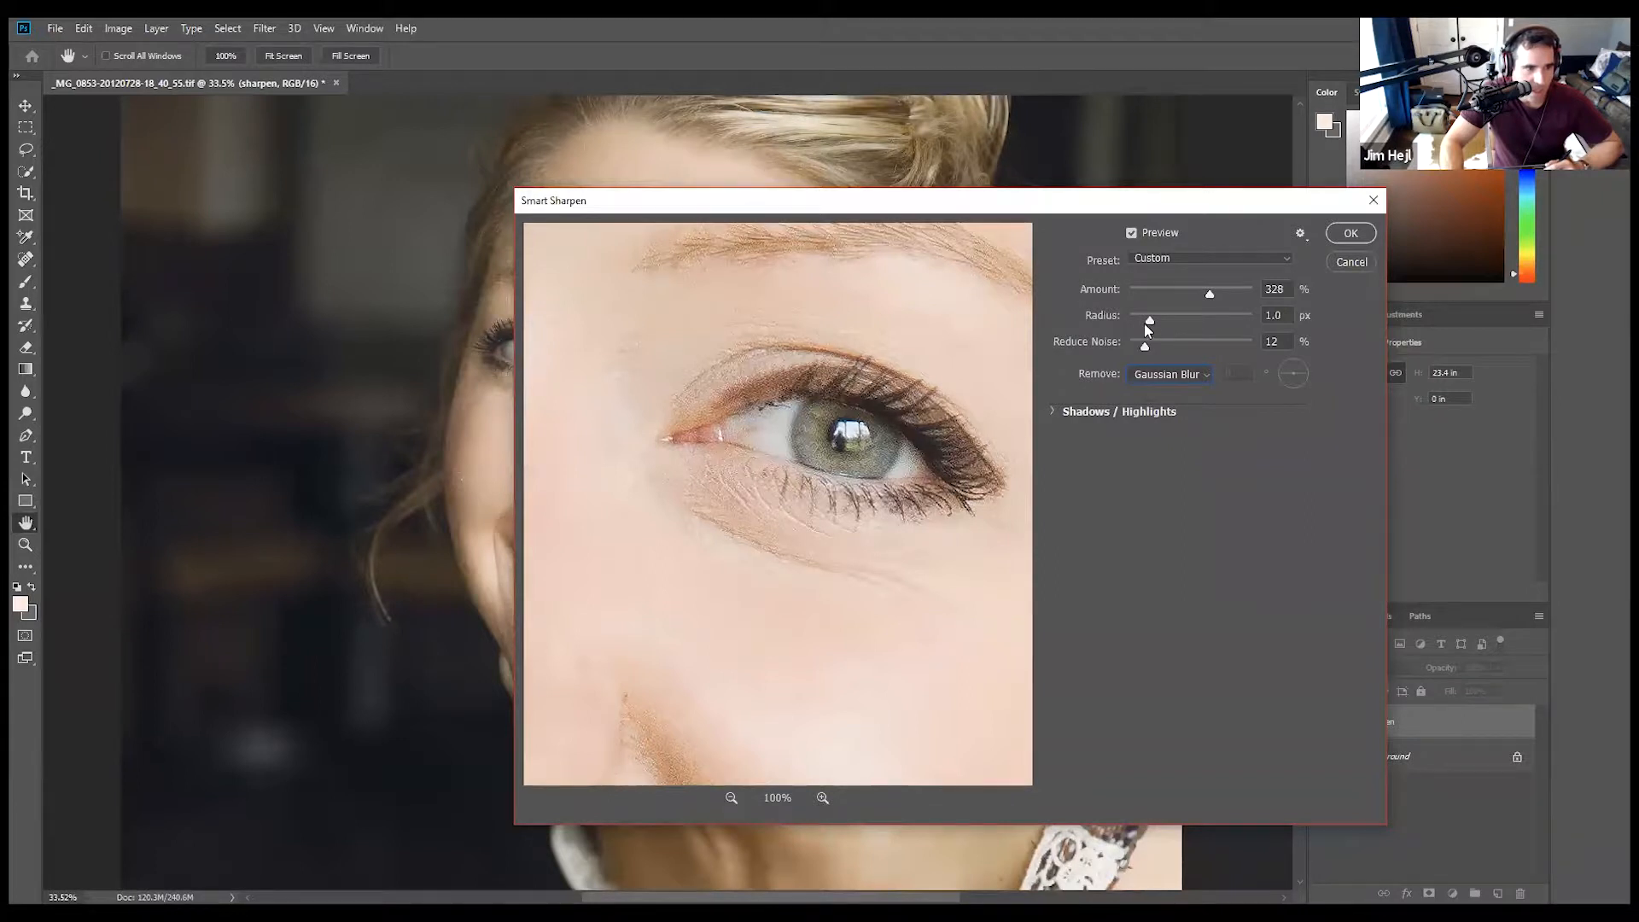
# Set the sharpening amount to 134%, the radius to 2.3 px and the noise reduction to 59%.
pyautogui.moveTo(1150, 325); pyautogui.dragTo(1164, 326)
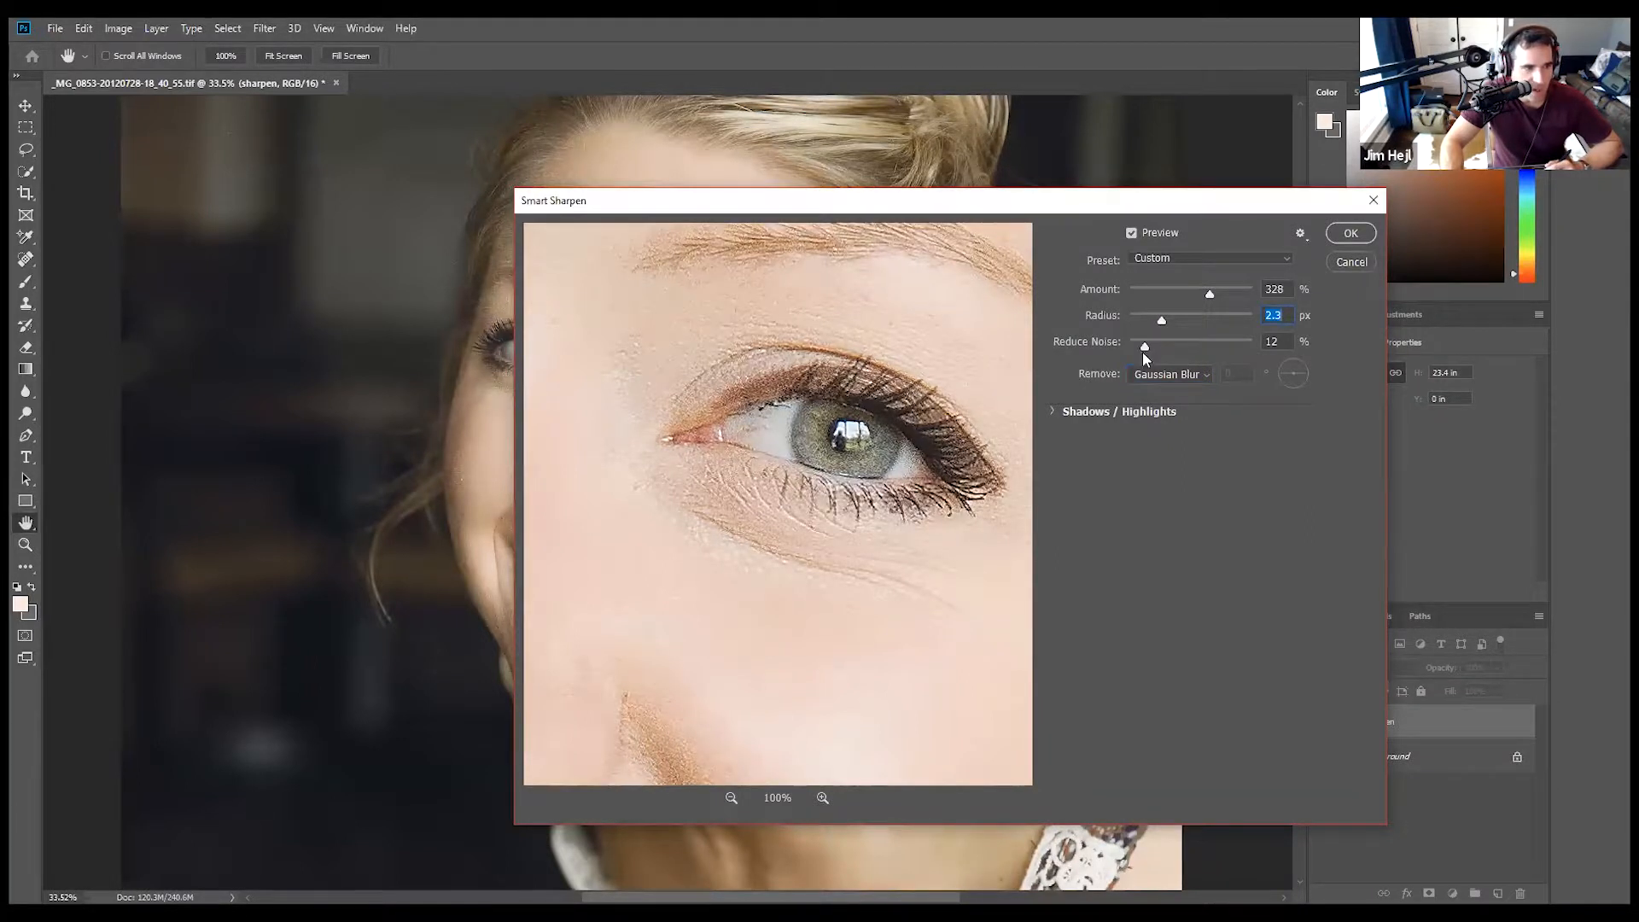
pyautogui.click(1193, 343)
pyautogui.click(1176, 290)
pyautogui.moveTo(1190, 345); pyautogui.dragTo(1168, 293)
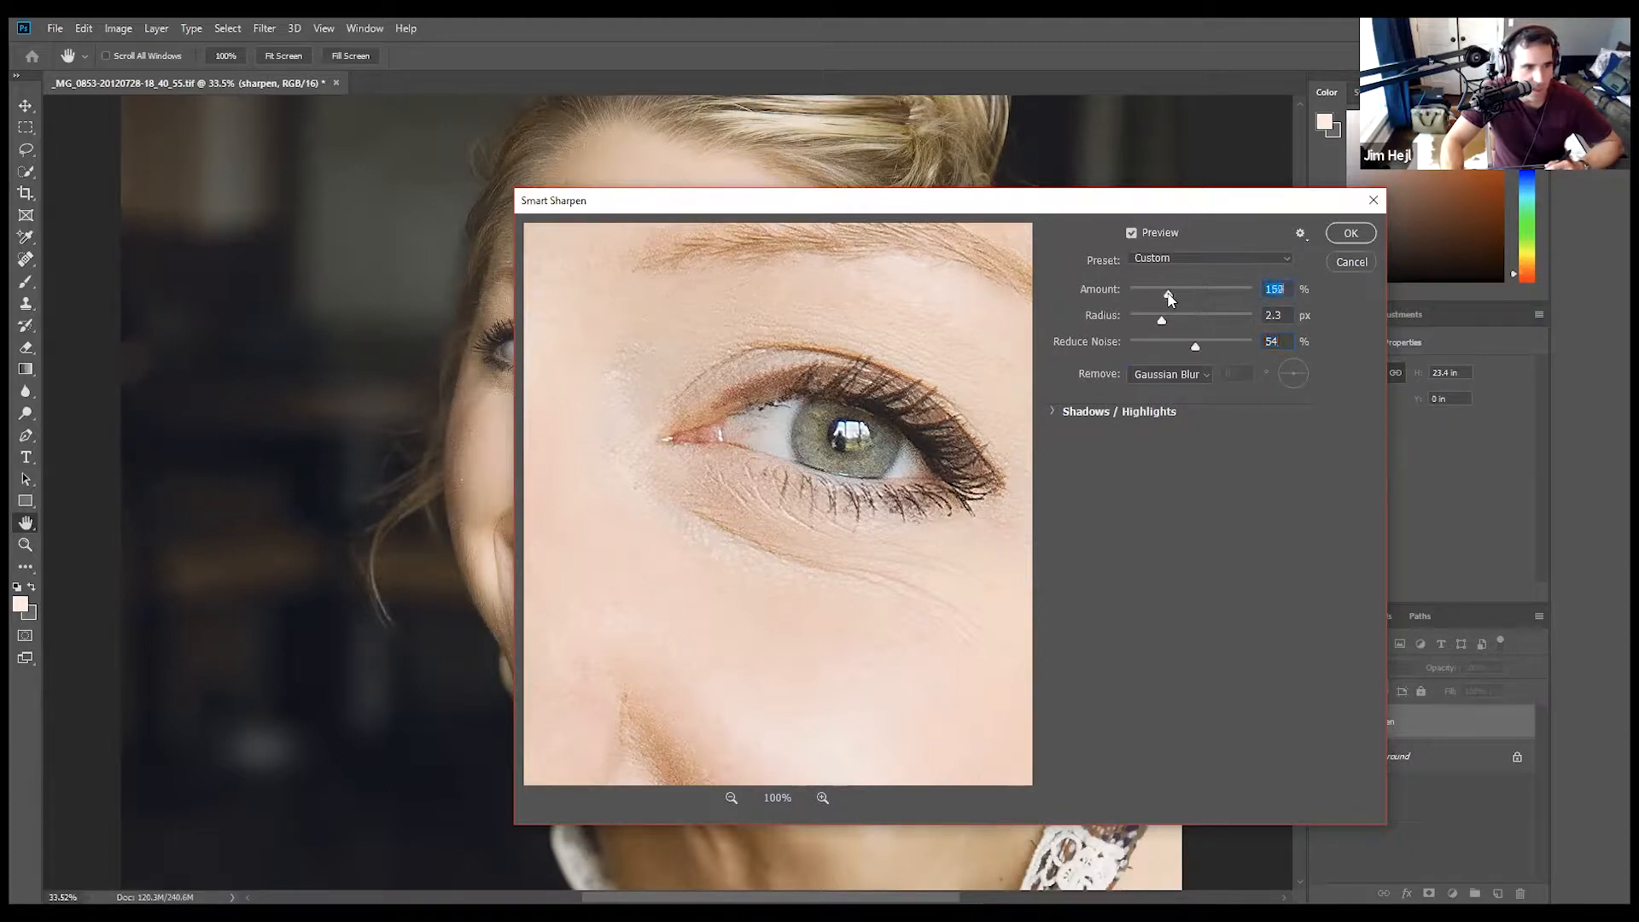
pyautogui.click(1204, 347)
pyautogui.moveTo(1203, 349); pyautogui.dragTo(1195, 350)
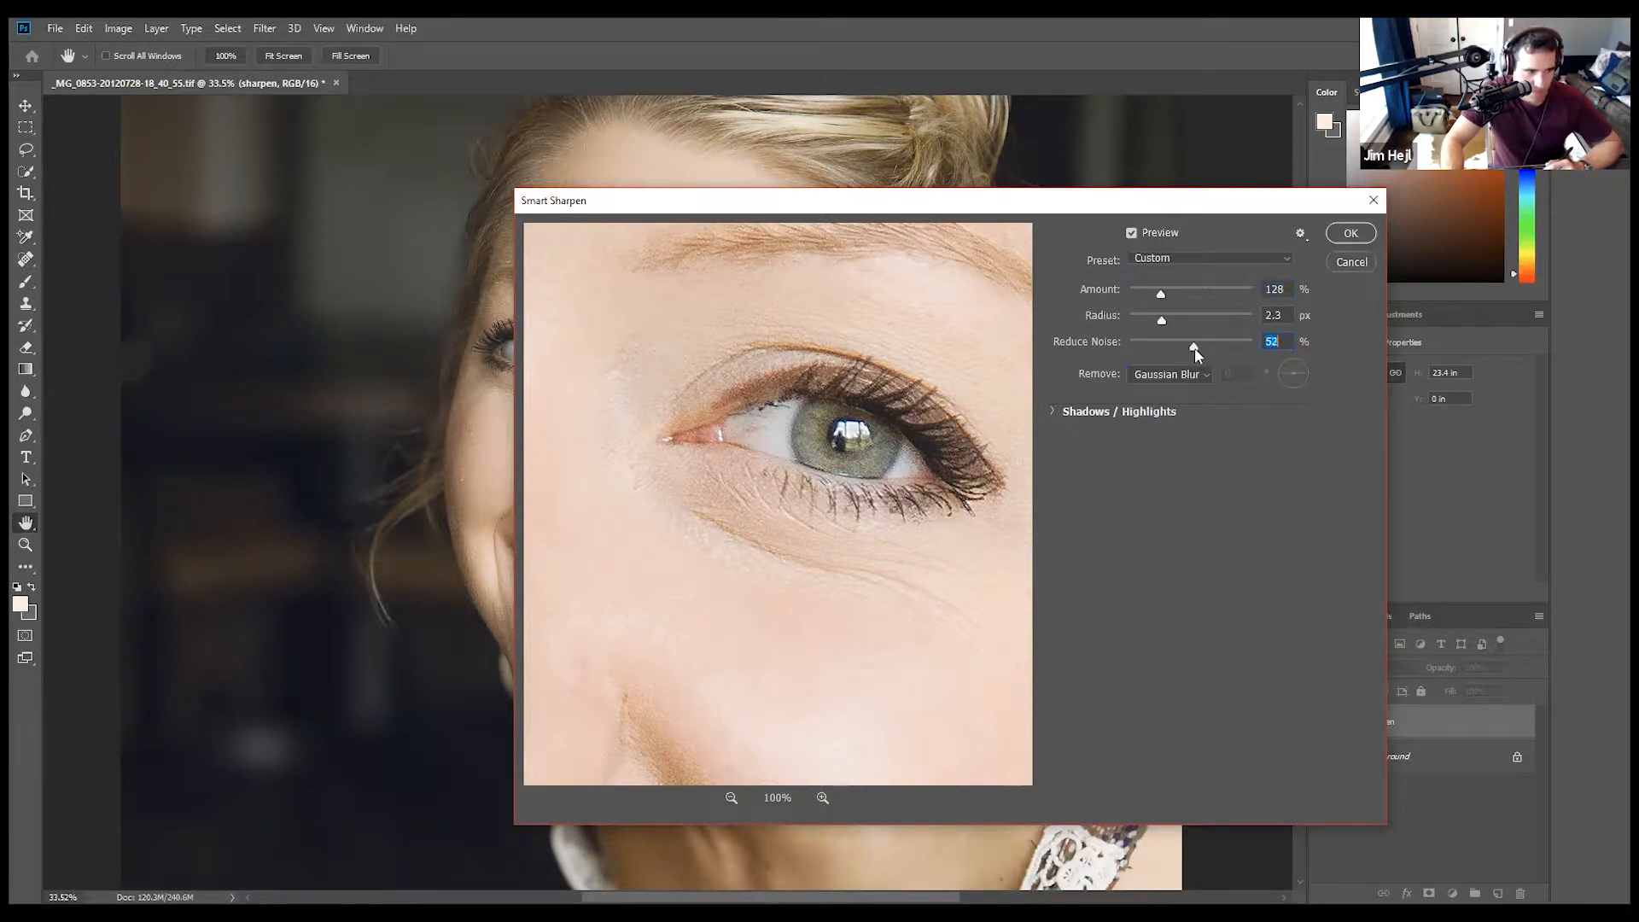
pyautogui.click(1162, 297)
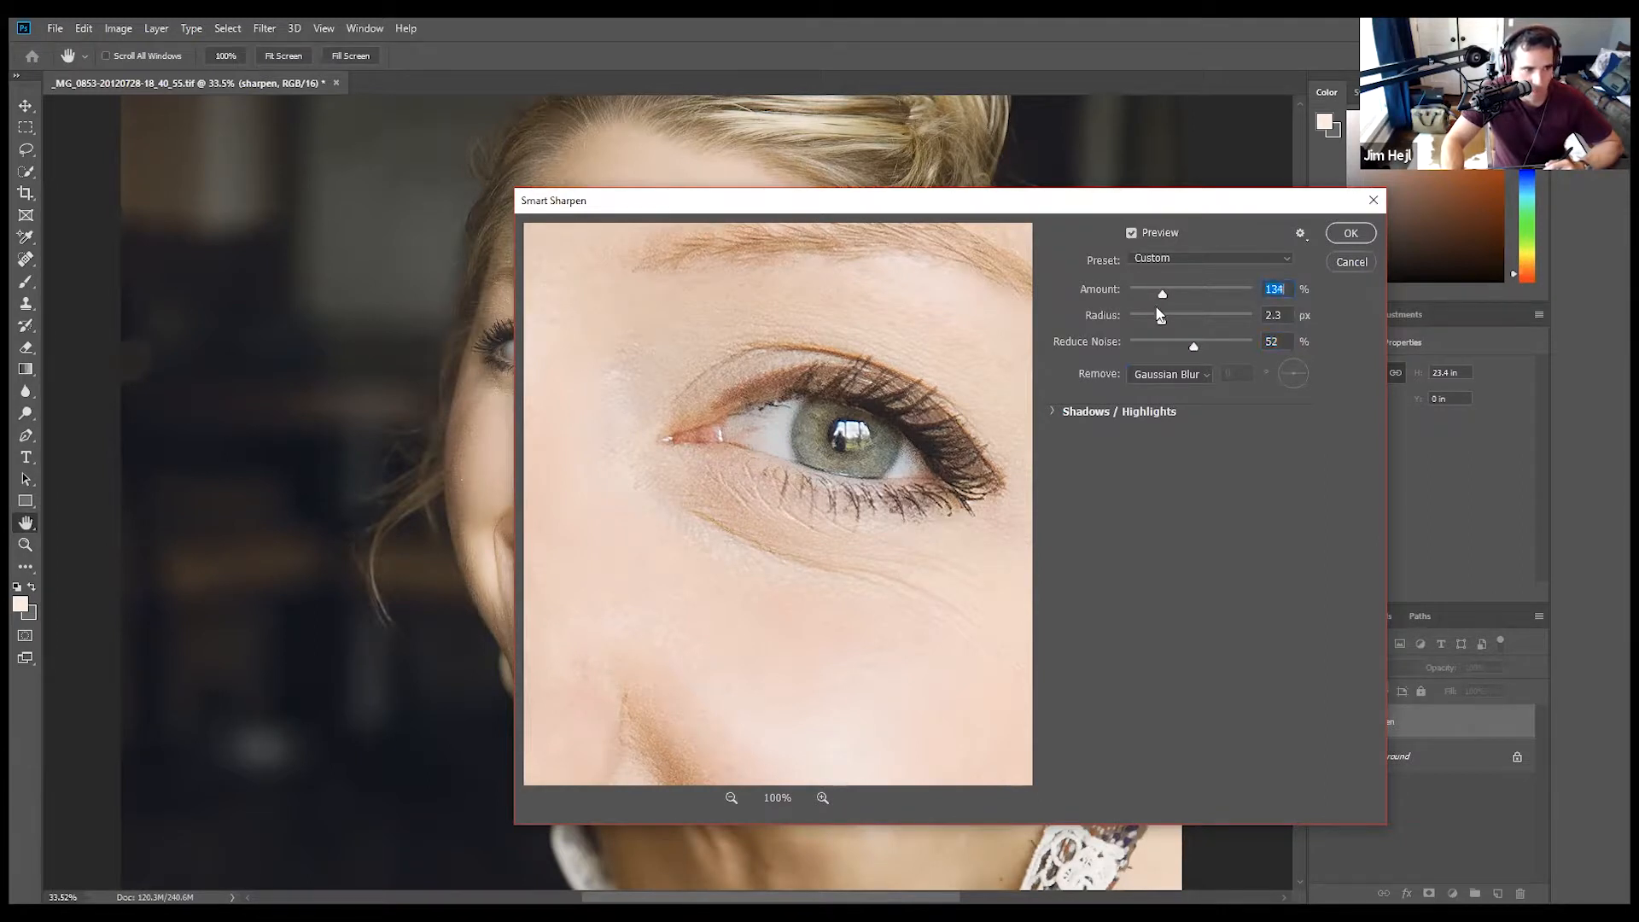
pyautogui.moveTo(1196, 346); pyautogui.dragTo(1200, 346)
# Check the sharpening on the eye up close and on the whole face, and apply the Smart Sharpen filter.
pyautogui.moveTo(885, 535); pyautogui.dragTo(805, 604)
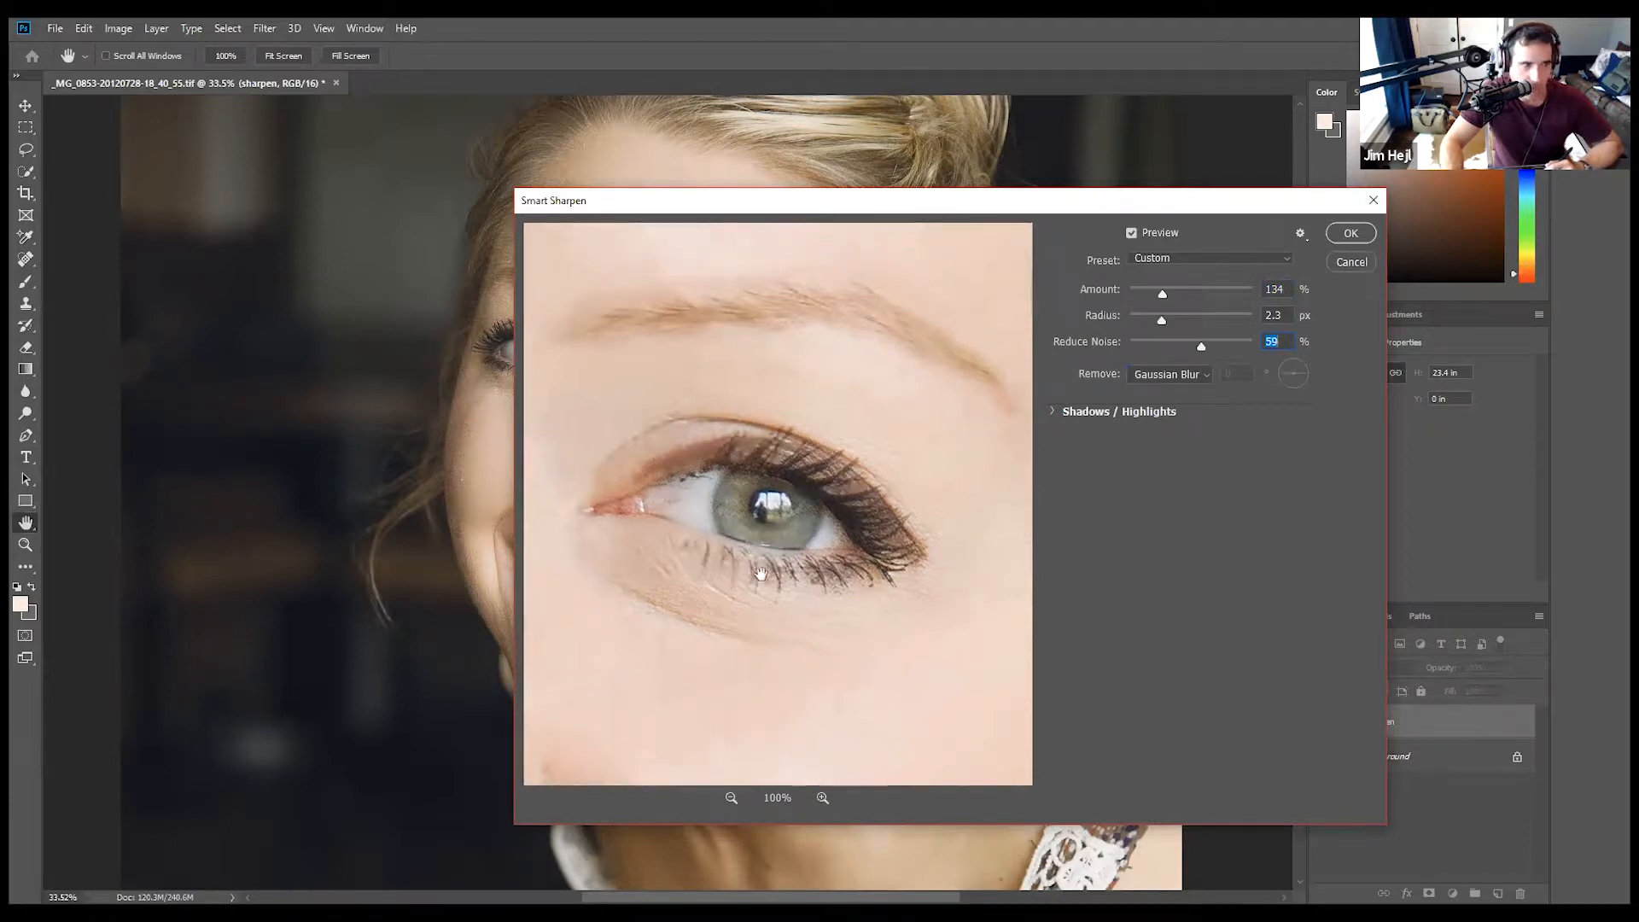
pyautogui.moveTo(658, 567); pyautogui.dragTo(714, 575)
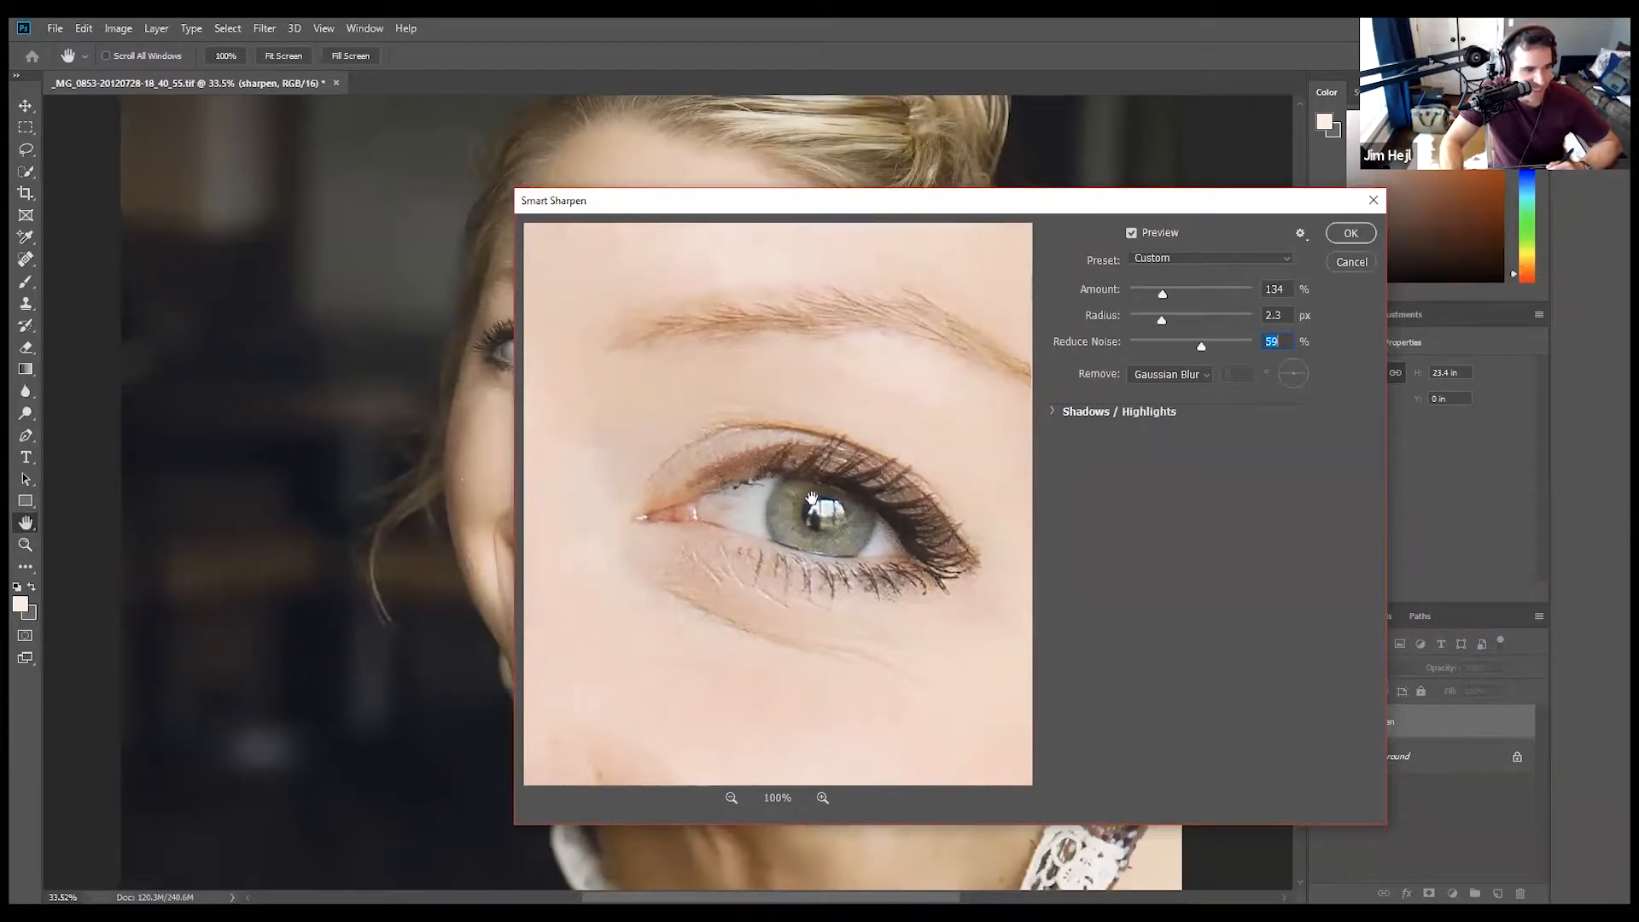
pyautogui.click(822, 797)
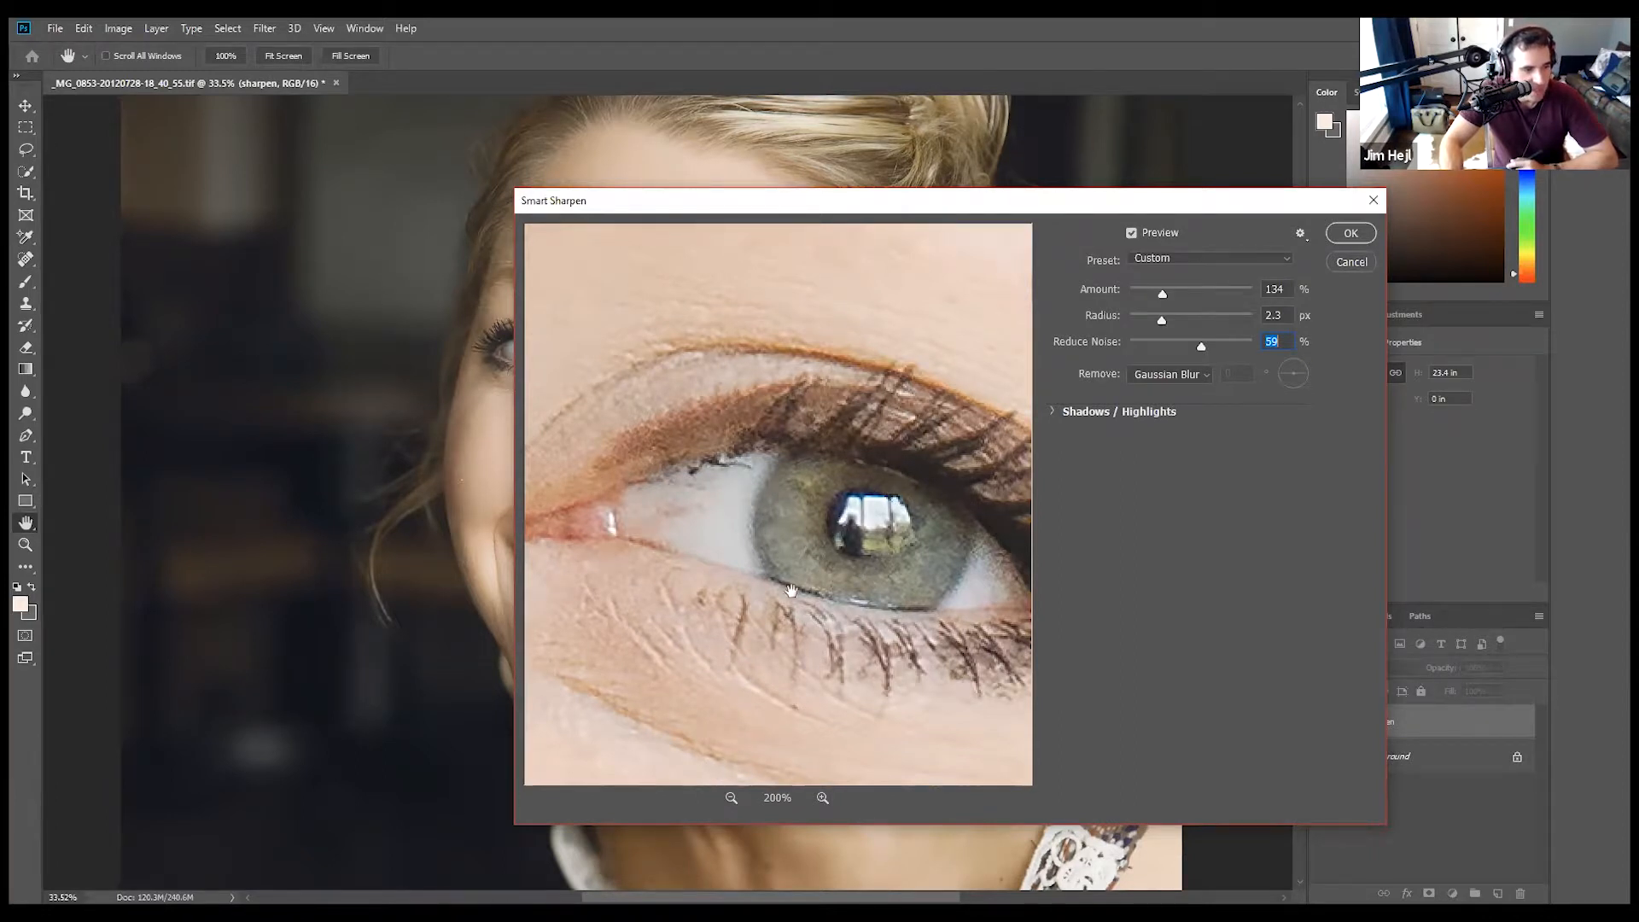
pyautogui.click(730, 797)
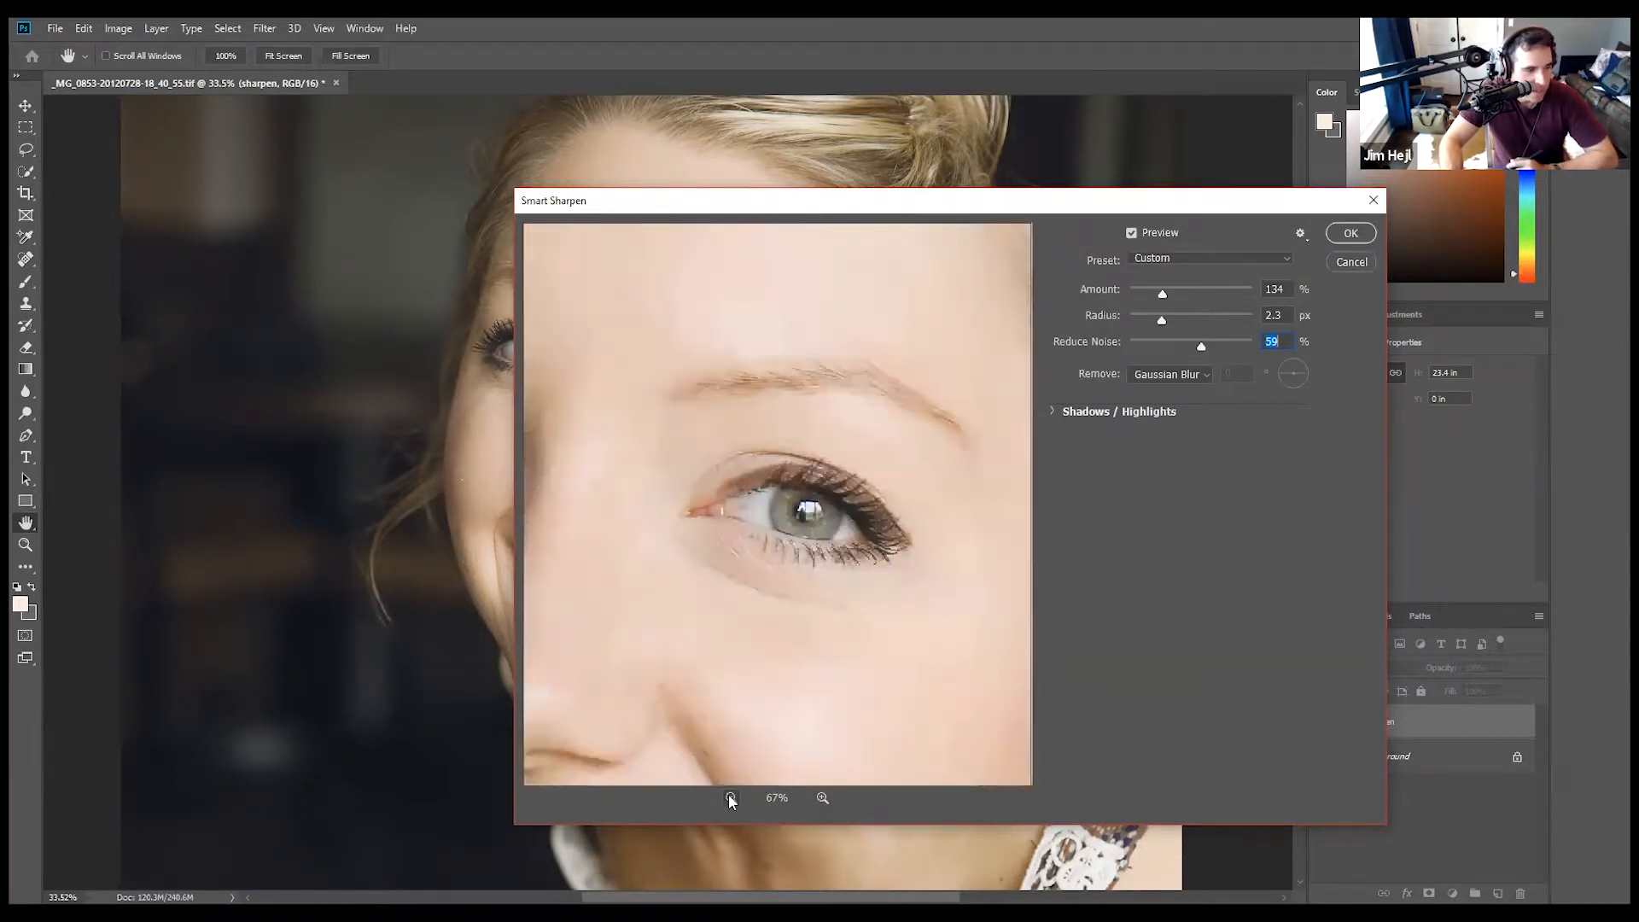
pyautogui.click(730, 797)
pyautogui.click(730, 797)
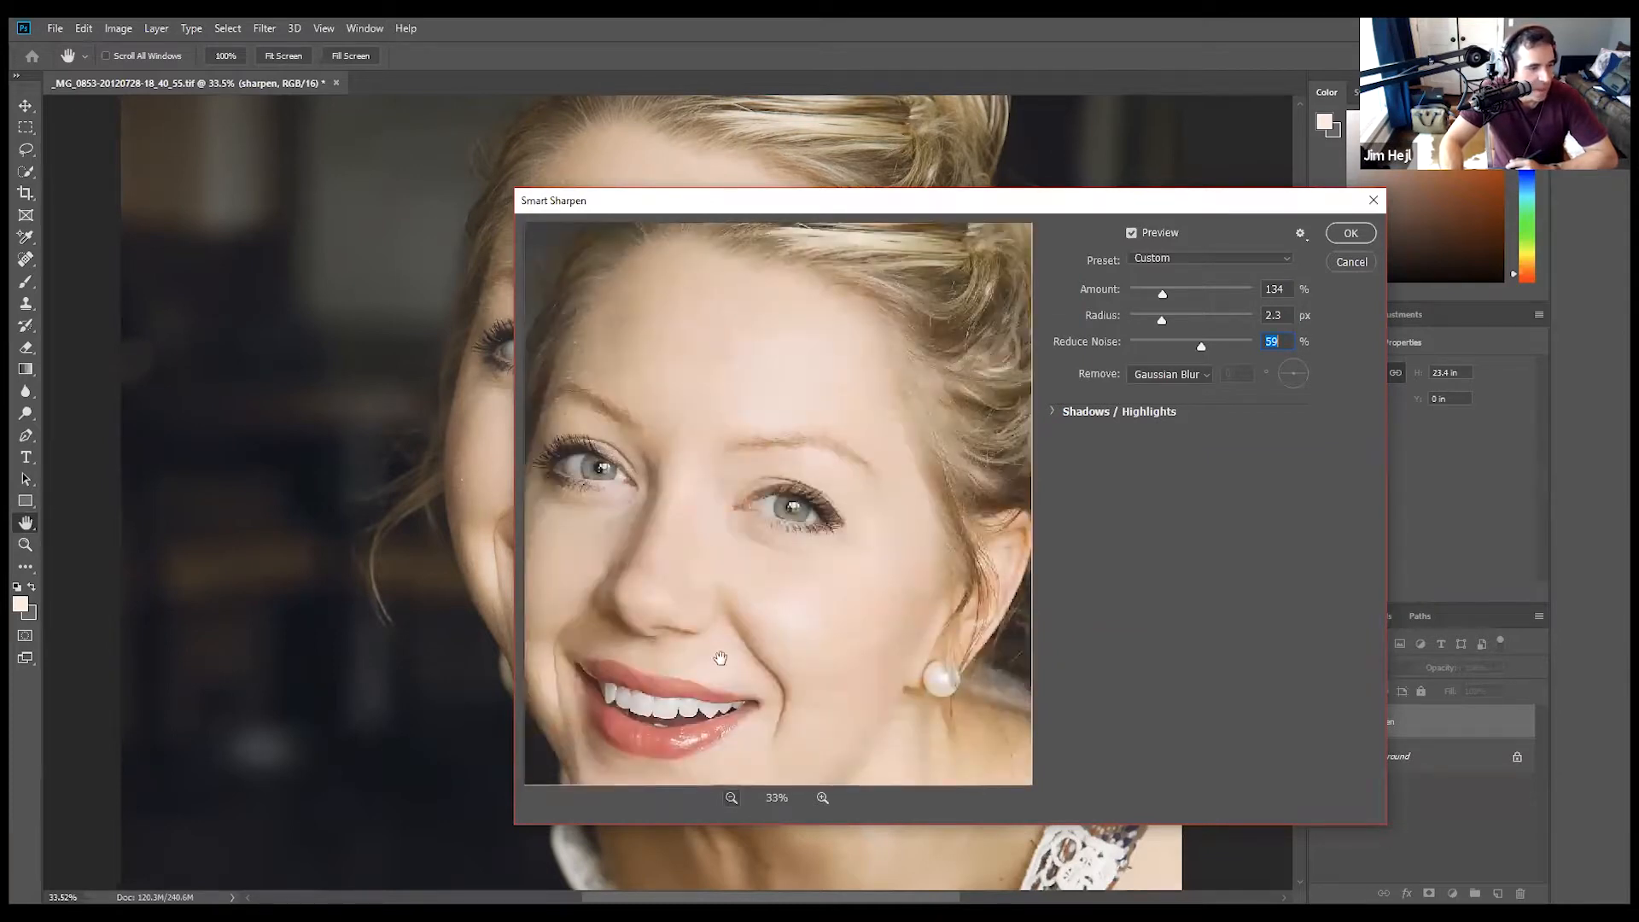
pyautogui.moveTo(684, 611); pyautogui.dragTo(739, 634)
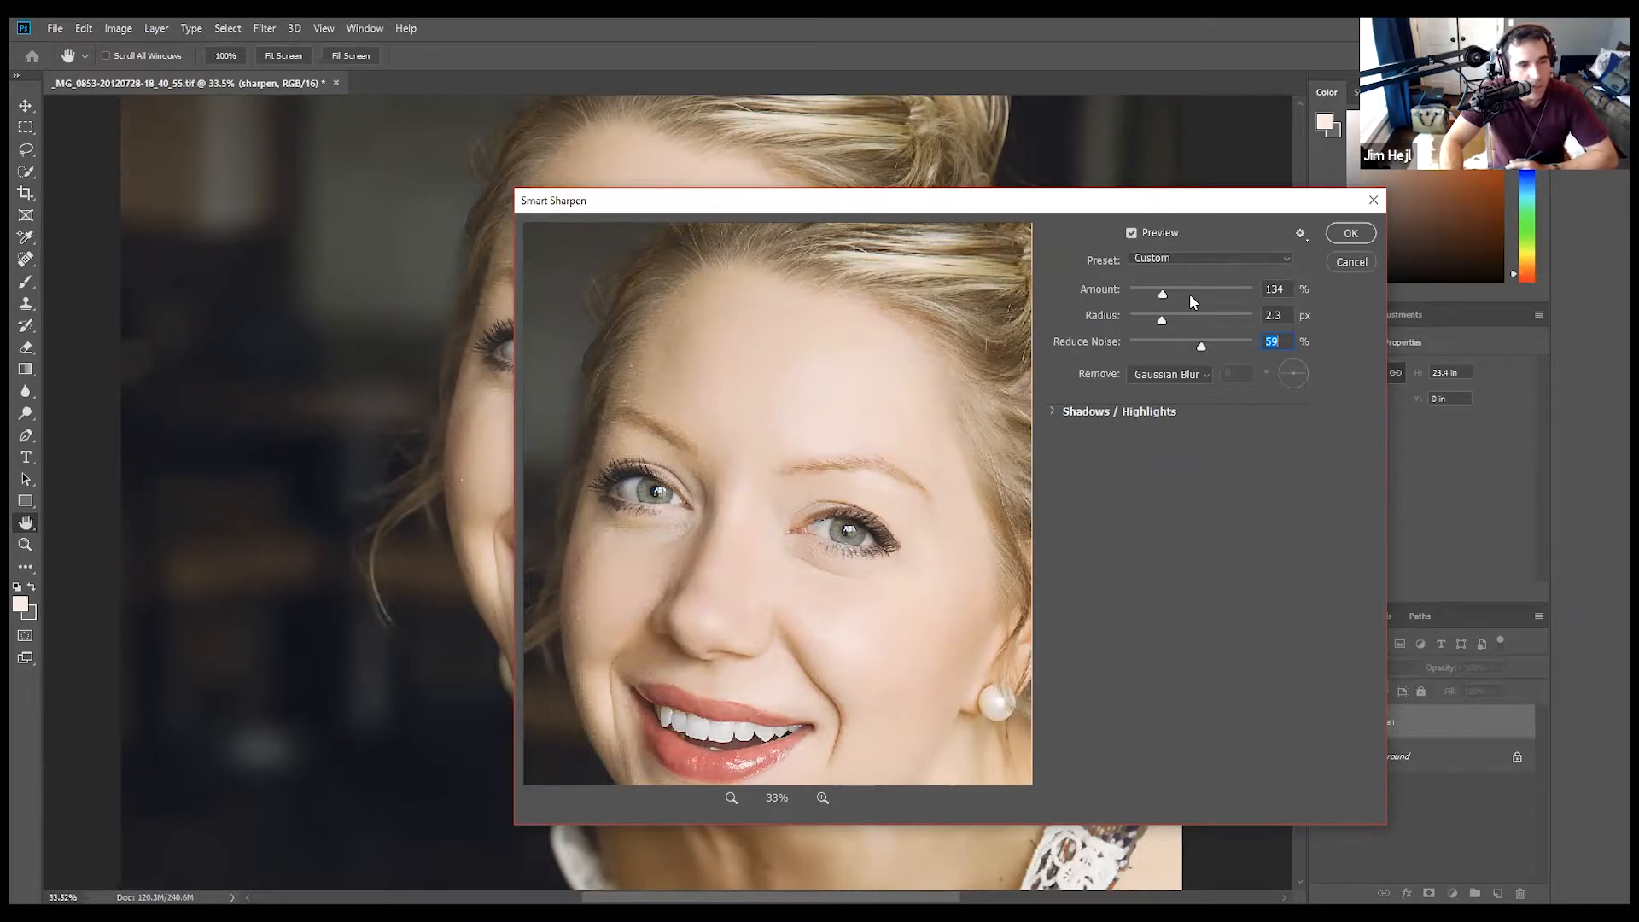
pyautogui.click(1349, 235)
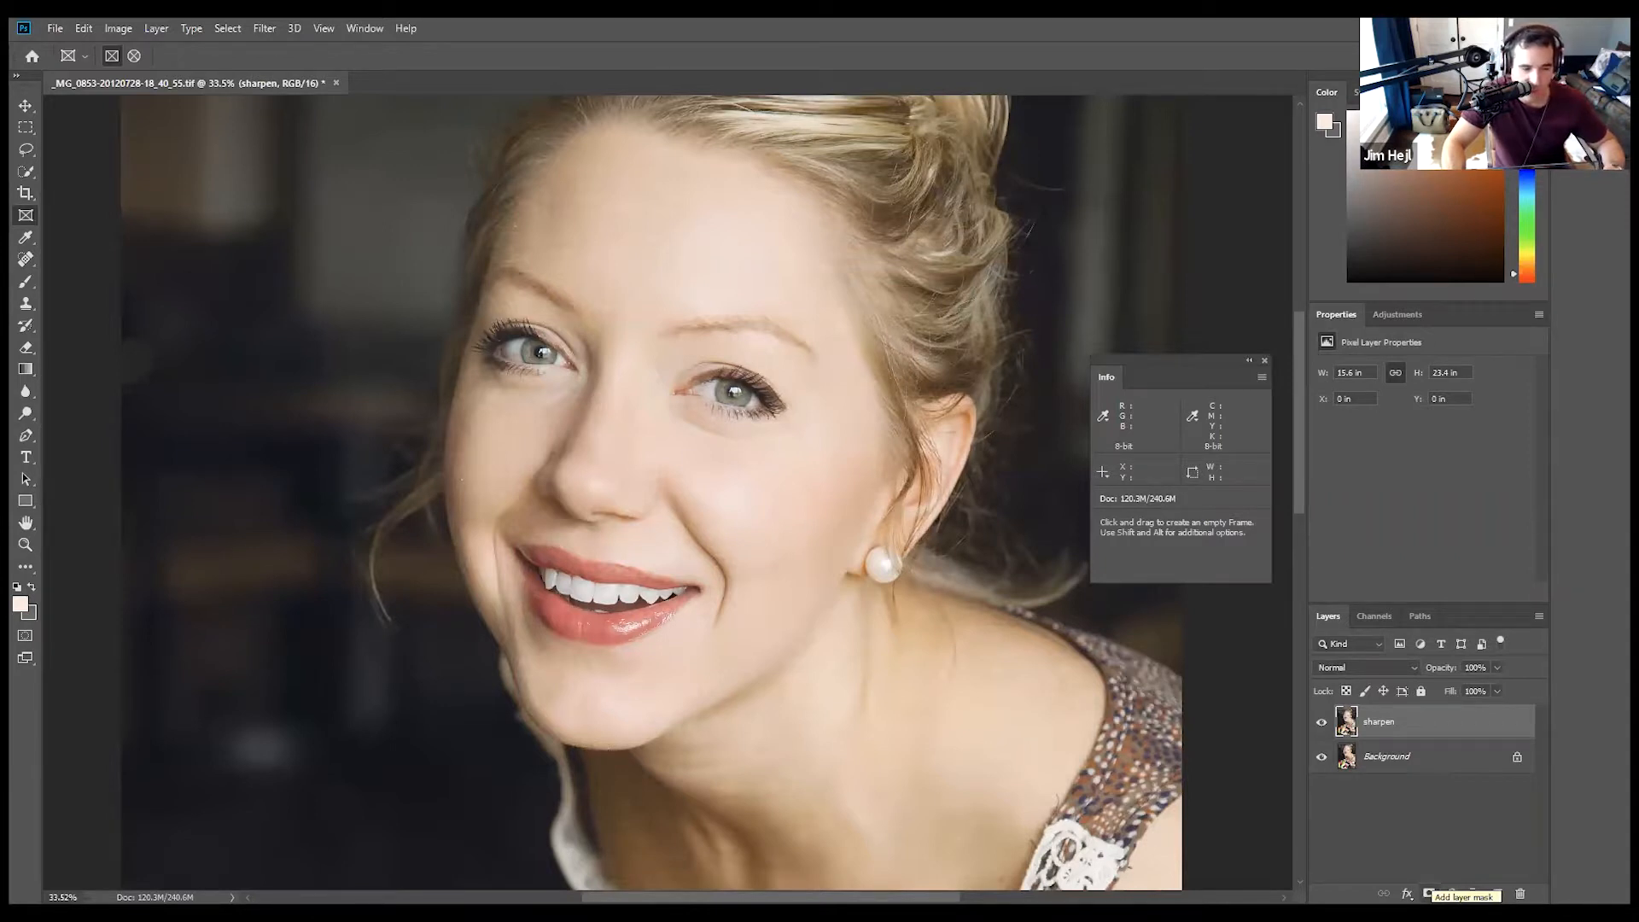
# Add a white layer mask to the sharpen layer and make the layer's image active instead of the mask.
pyautogui.click(1427, 893)
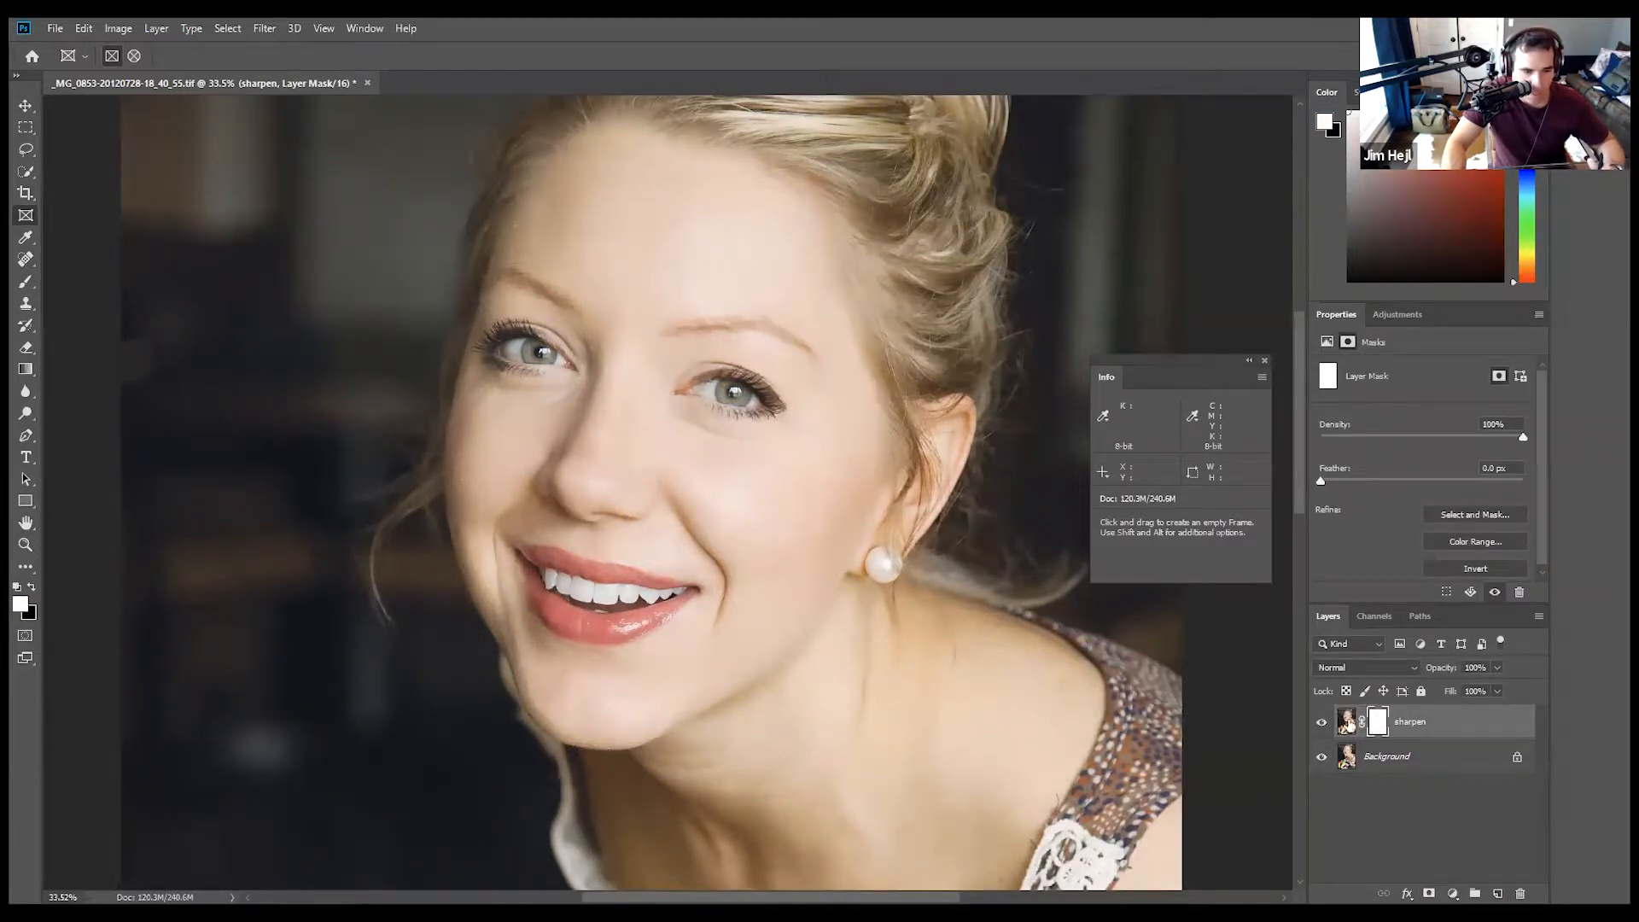
pyautogui.click(1346, 722)
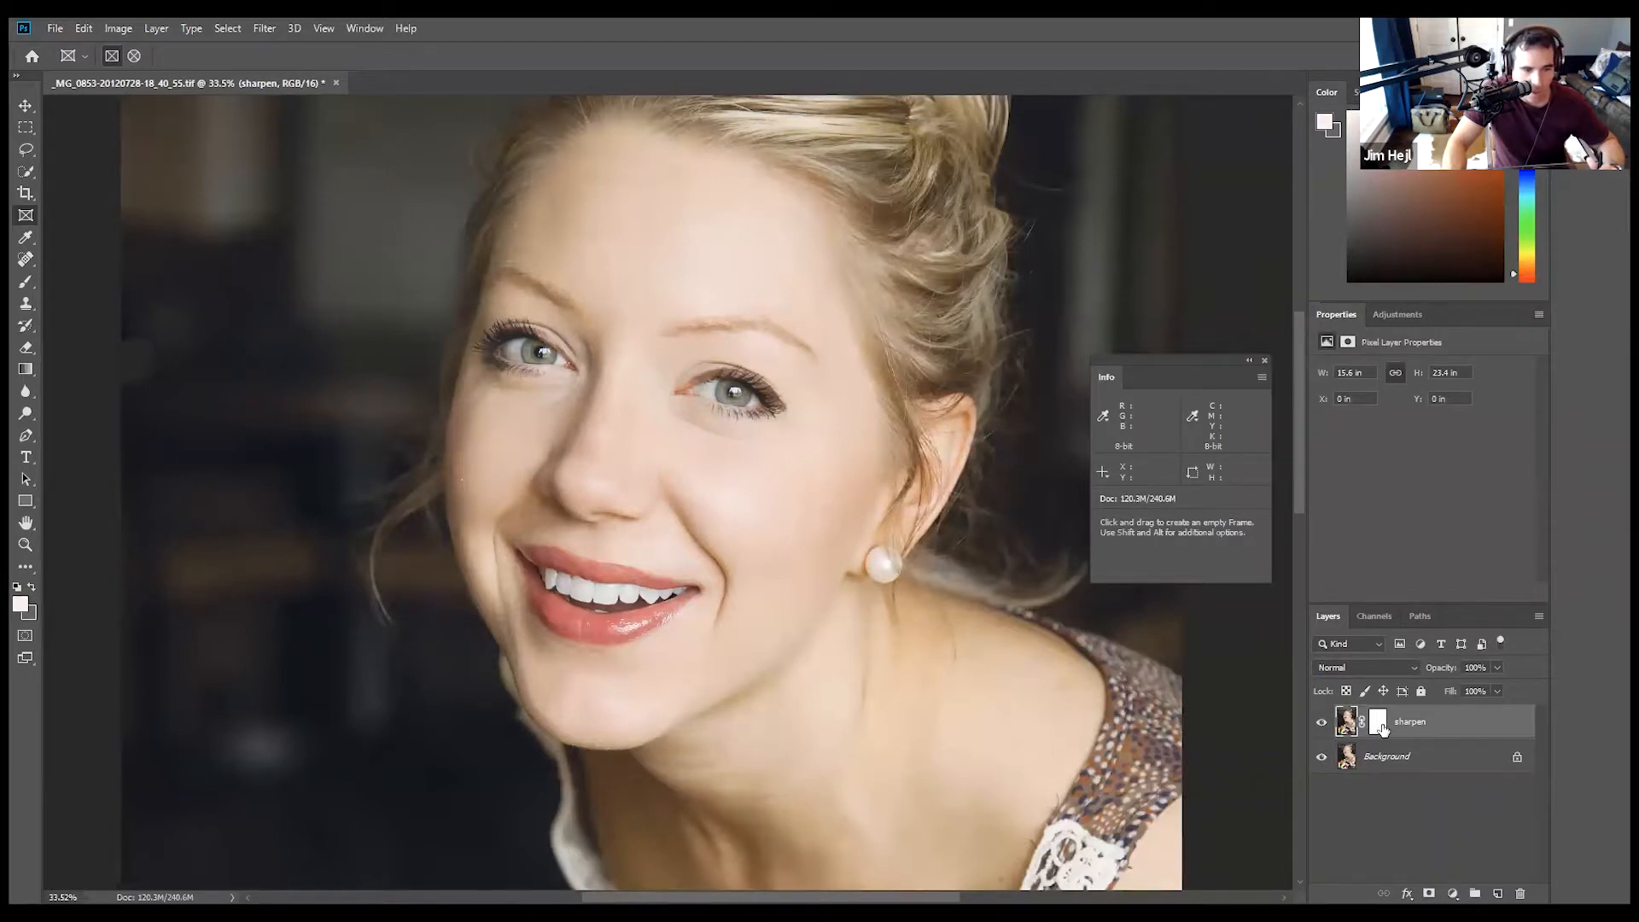
# Fill the layer mask of the sharpen layer with black using the Paint Bucket tool.
pyautogui.click(1377, 723)
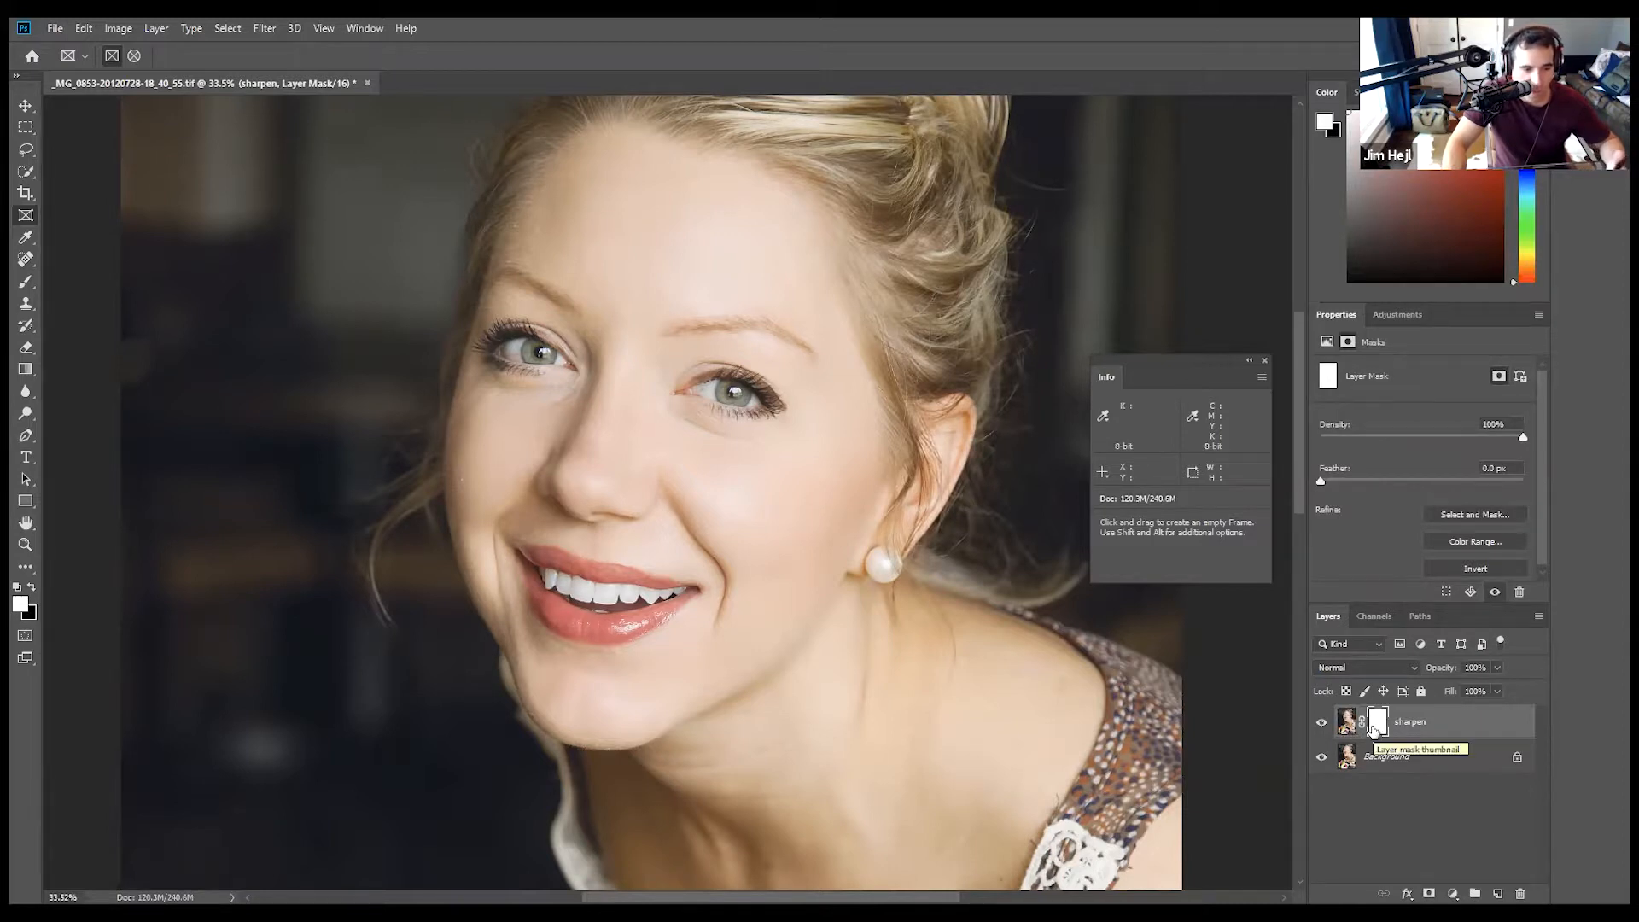
pyautogui.click(1346, 725)
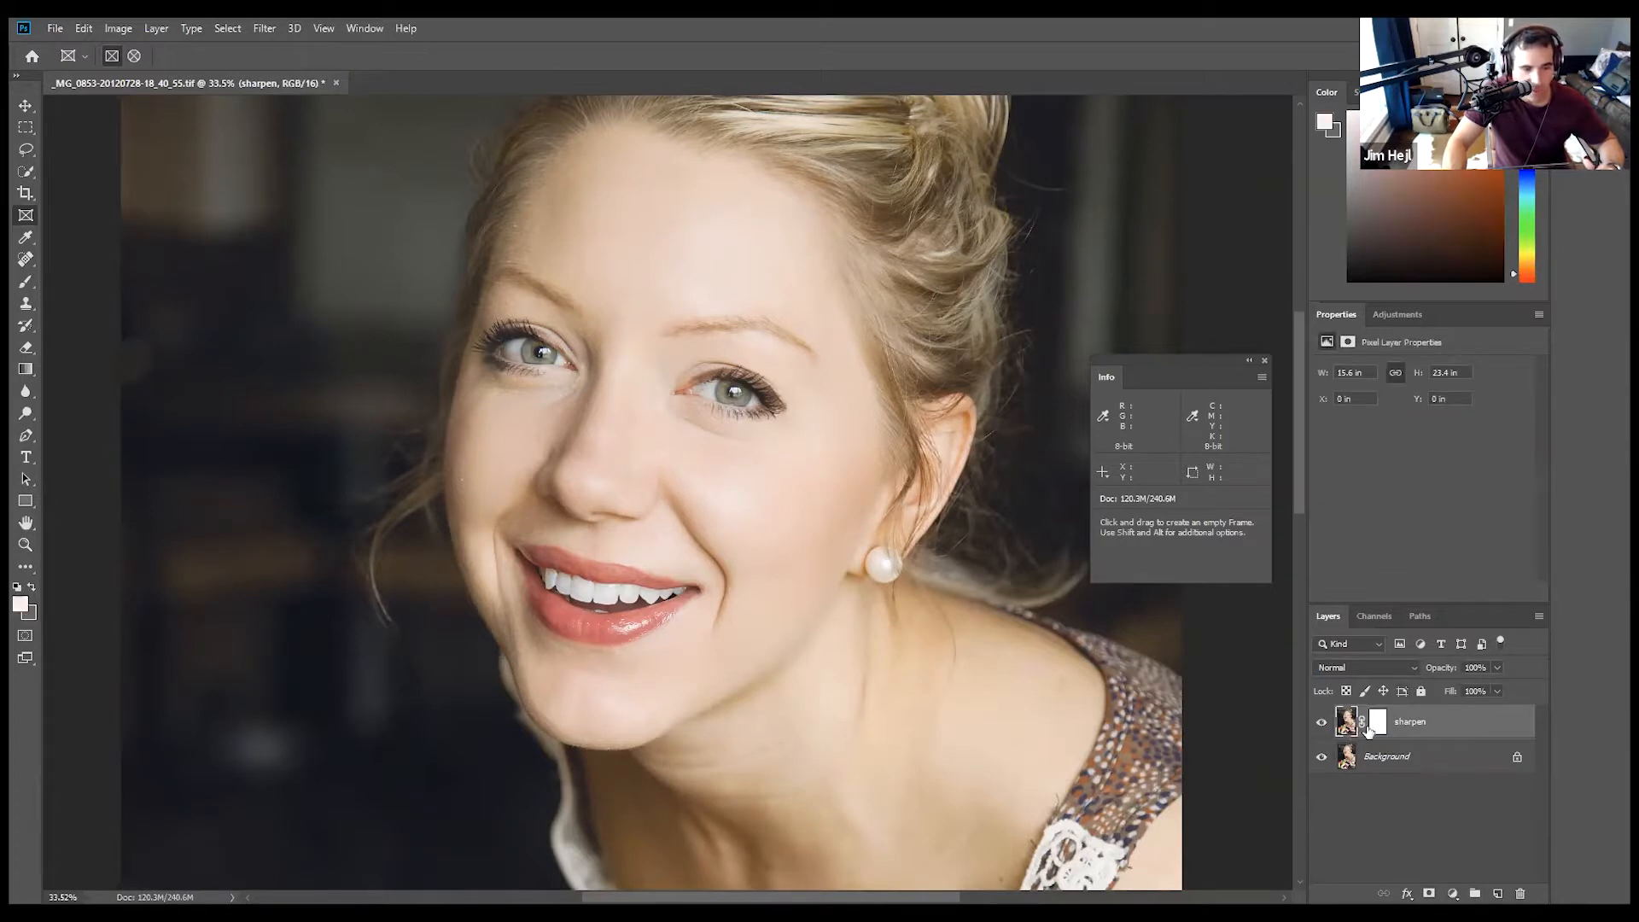
pyautogui.click(1378, 725)
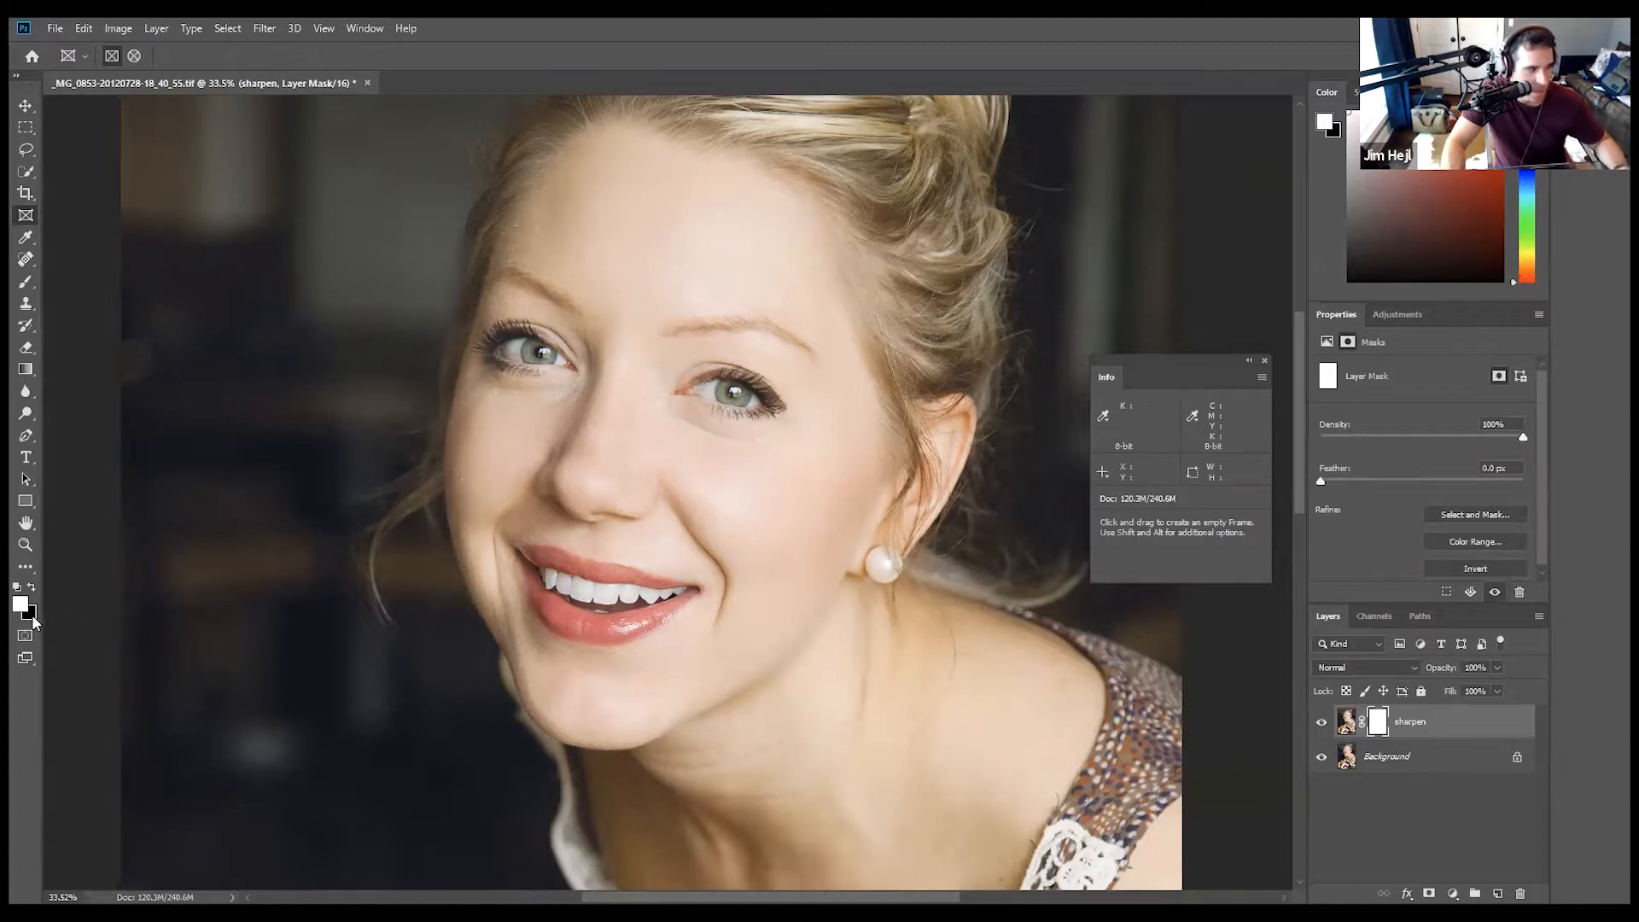
pyautogui.click(33, 585)
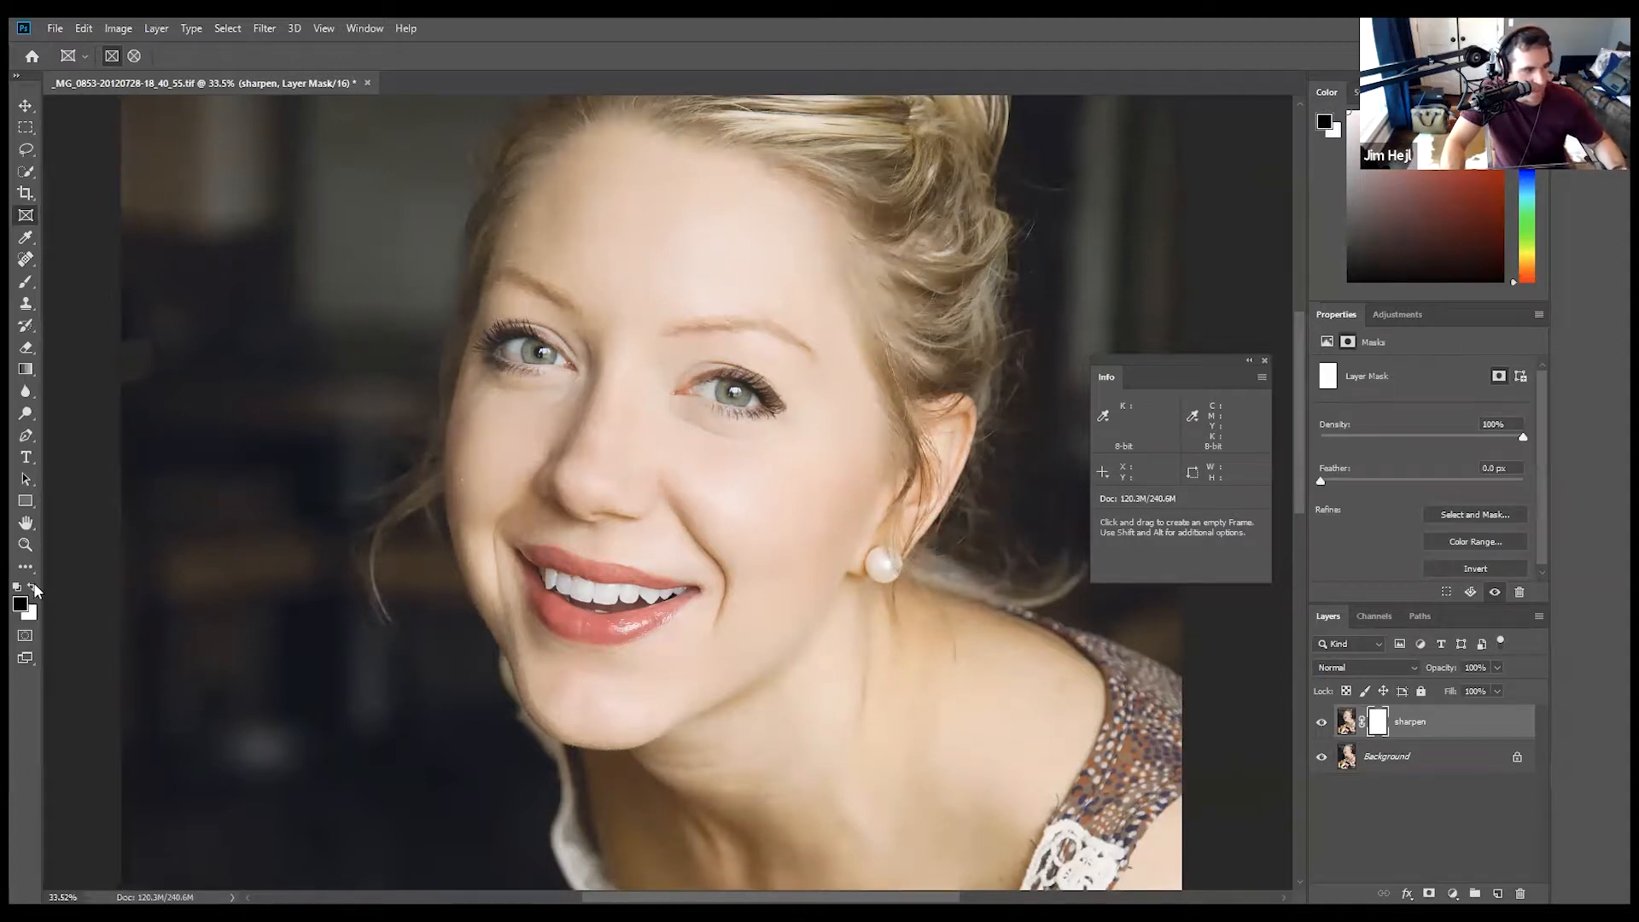
pyautogui.click(25, 370)
pyautogui.click(24, 370)
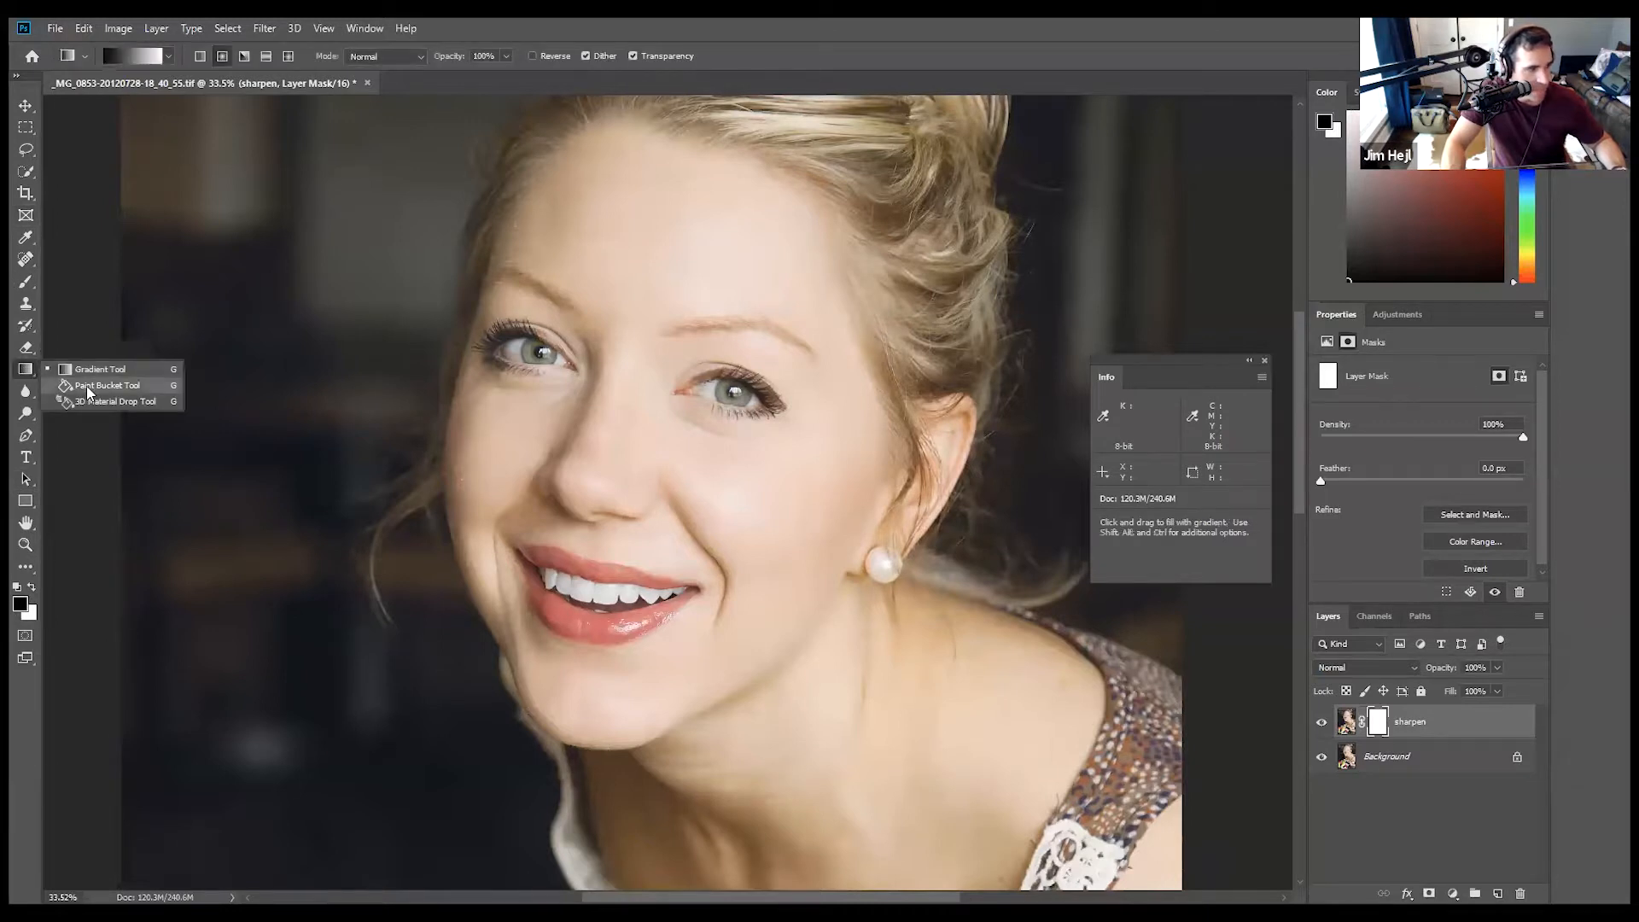
pyautogui.click(89, 386)
pyautogui.click(755, 514)
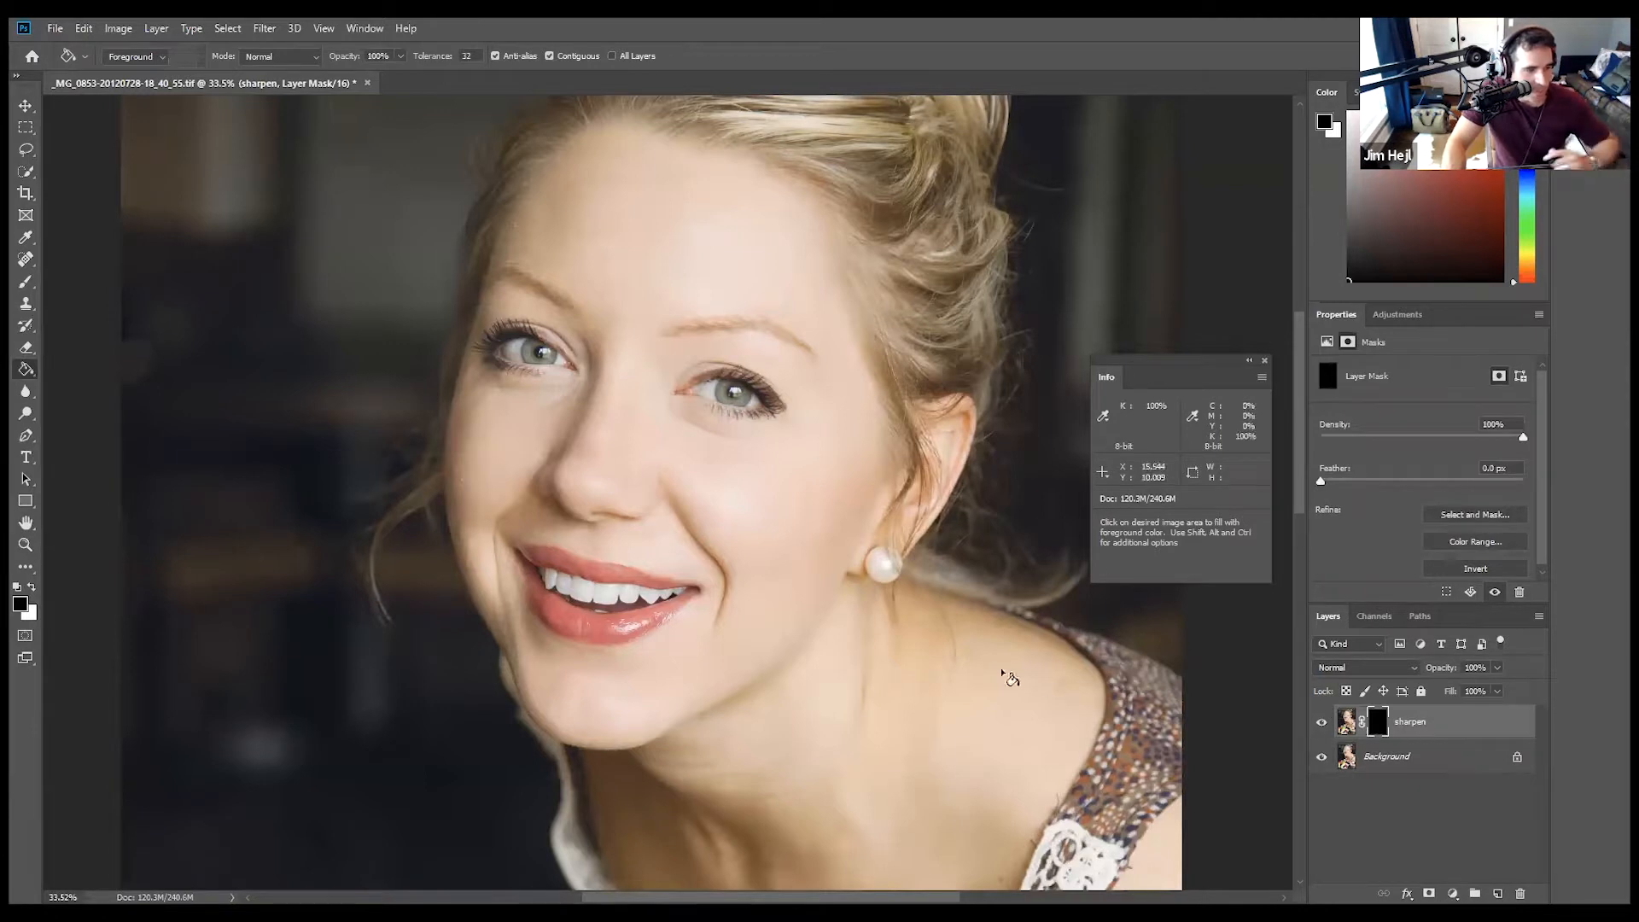
# Paint white over both eyes and the mouth on the sharpen layer's mask with a 193 px brush.
pyautogui.click(33, 587)
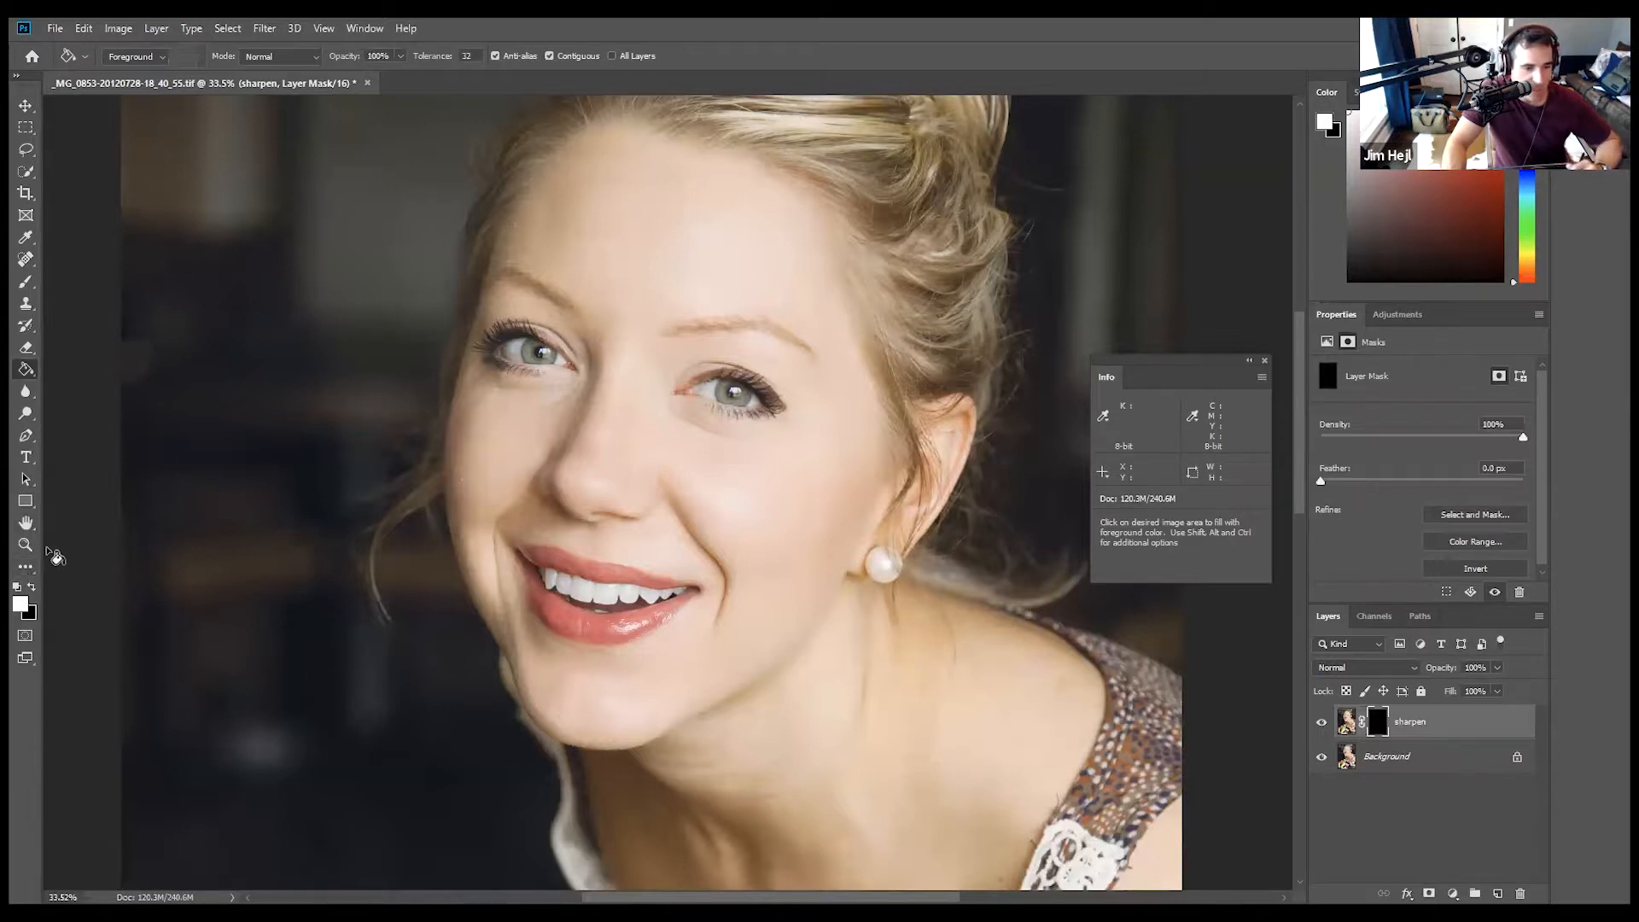
pyautogui.click(26, 281)
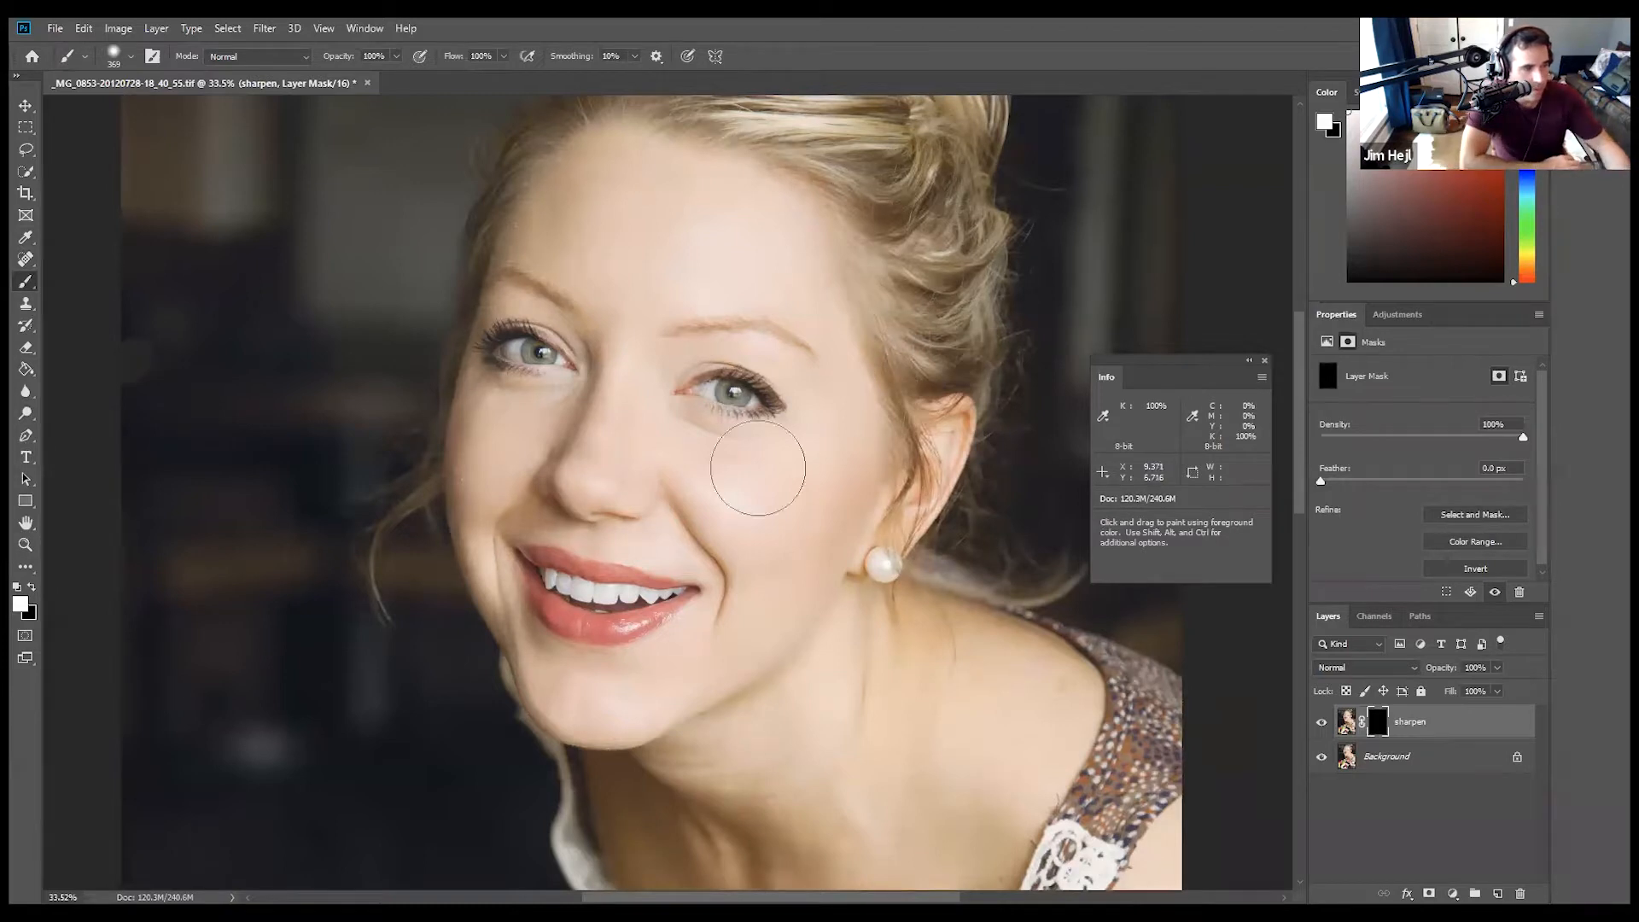
pyautogui.rightClick(752, 348)
pyautogui.moveTo(924, 393); pyautogui.dragTo(905, 389)
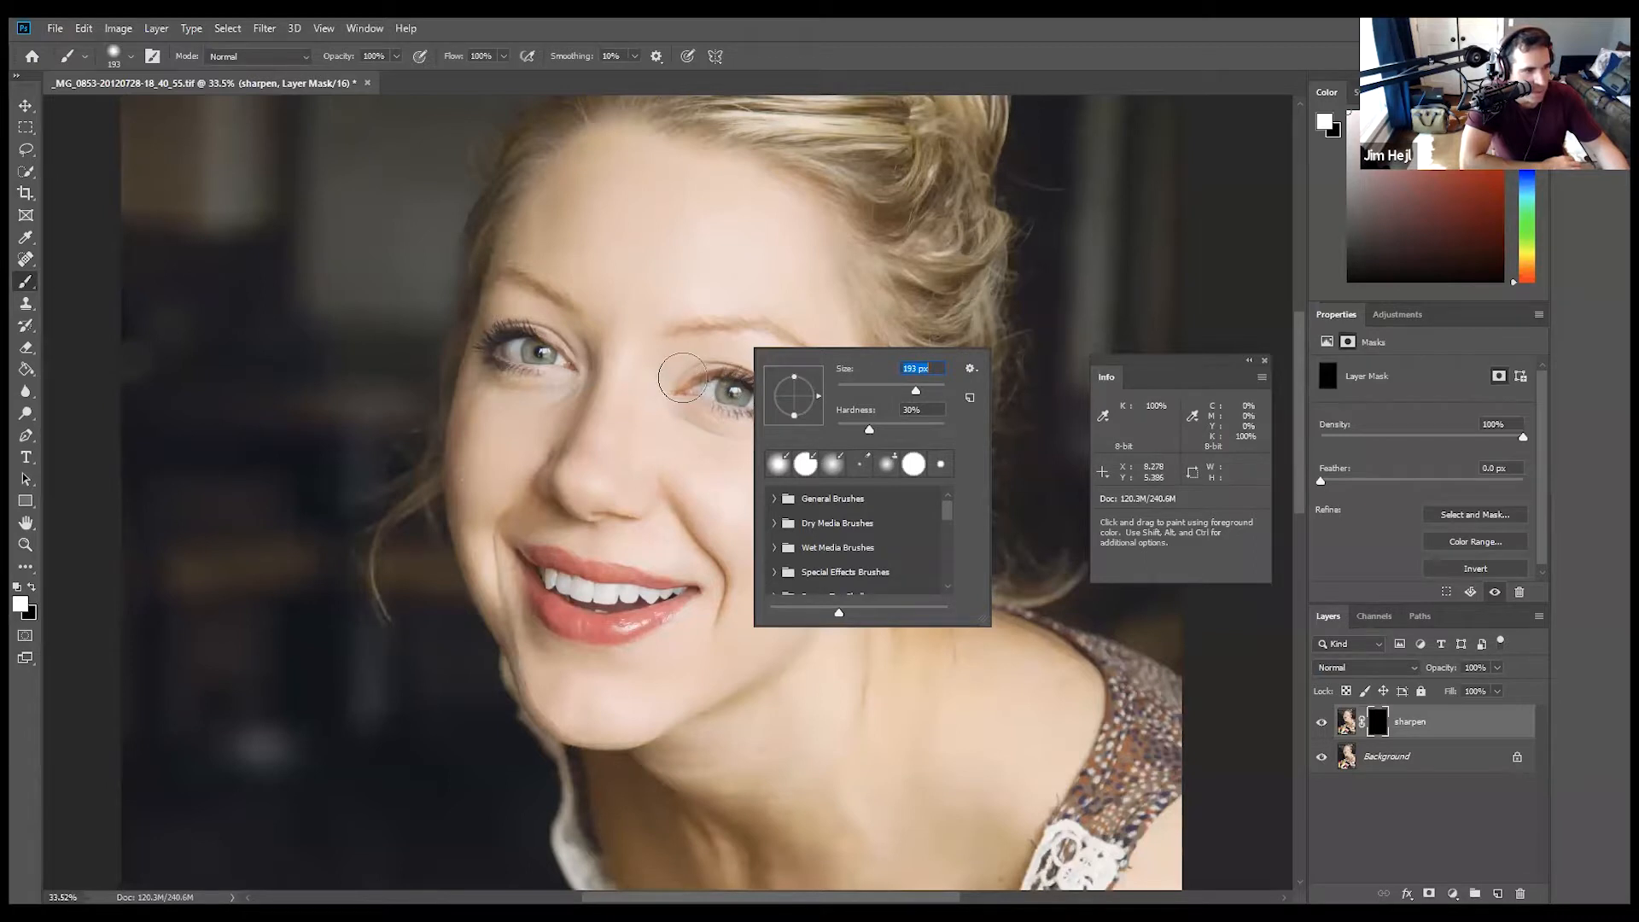
pyautogui.moveTo(683, 379)
pyautogui.mouseDown()
pyautogui.moveTo(770, 379)
pyautogui.moveTo(693, 384)
pyautogui.moveTo(774, 401)
pyautogui.moveTo(687, 384)
pyautogui.moveTo(769, 377)
pyautogui.moveTo(689, 390)
pyautogui.moveTo(770, 404)
pyautogui.mouseUp()
pyautogui.moveTo(535, 362)
pyautogui.mouseDown()
pyautogui.moveTo(495, 353)
pyautogui.moveTo(555, 362)
pyautogui.moveTo(486, 348)
pyautogui.moveTo(521, 331)
pyautogui.moveTo(569, 361)
pyautogui.moveTo(492, 352)
pyautogui.moveTo(564, 362)
pyautogui.mouseUp()
pyautogui.moveTo(736, 384)
pyautogui.mouseDown()
pyautogui.moveTo(689, 389)
pyautogui.moveTo(779, 407)
pyautogui.mouseUp()
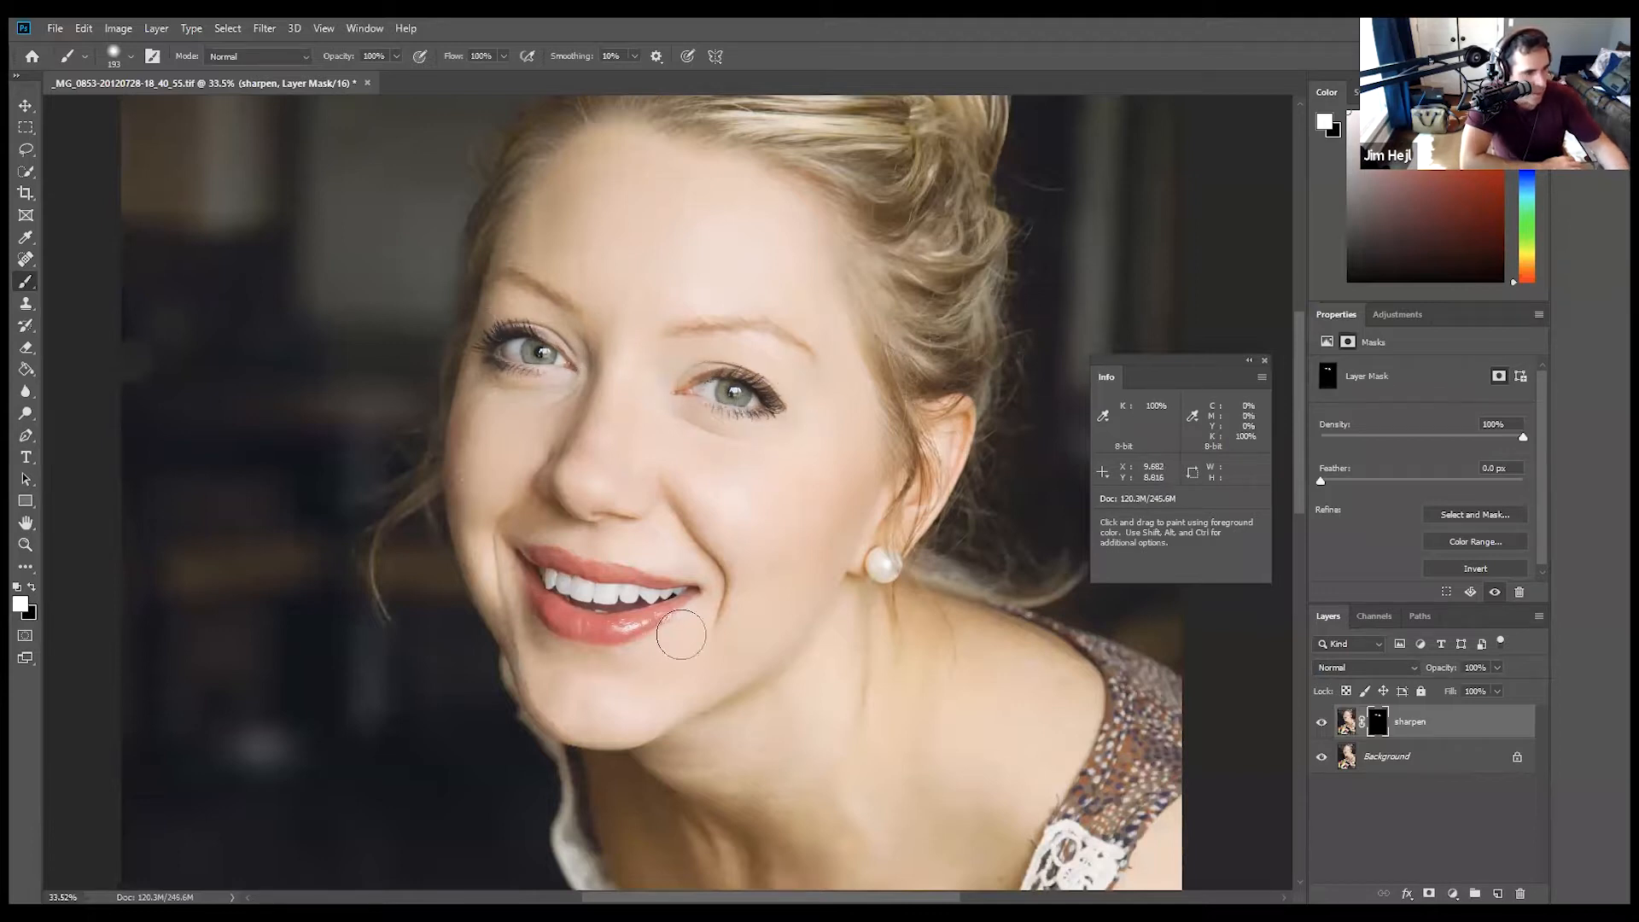
pyautogui.moveTo(672, 610)
pyautogui.mouseDown()
pyautogui.moveTo(603, 632)
pyautogui.moveTo(576, 597)
pyautogui.moveTo(675, 609)
pyautogui.moveTo(680, 593)
pyautogui.moveTo(661, 602)
pyautogui.moveTo(674, 617)
pyautogui.mouseUp()
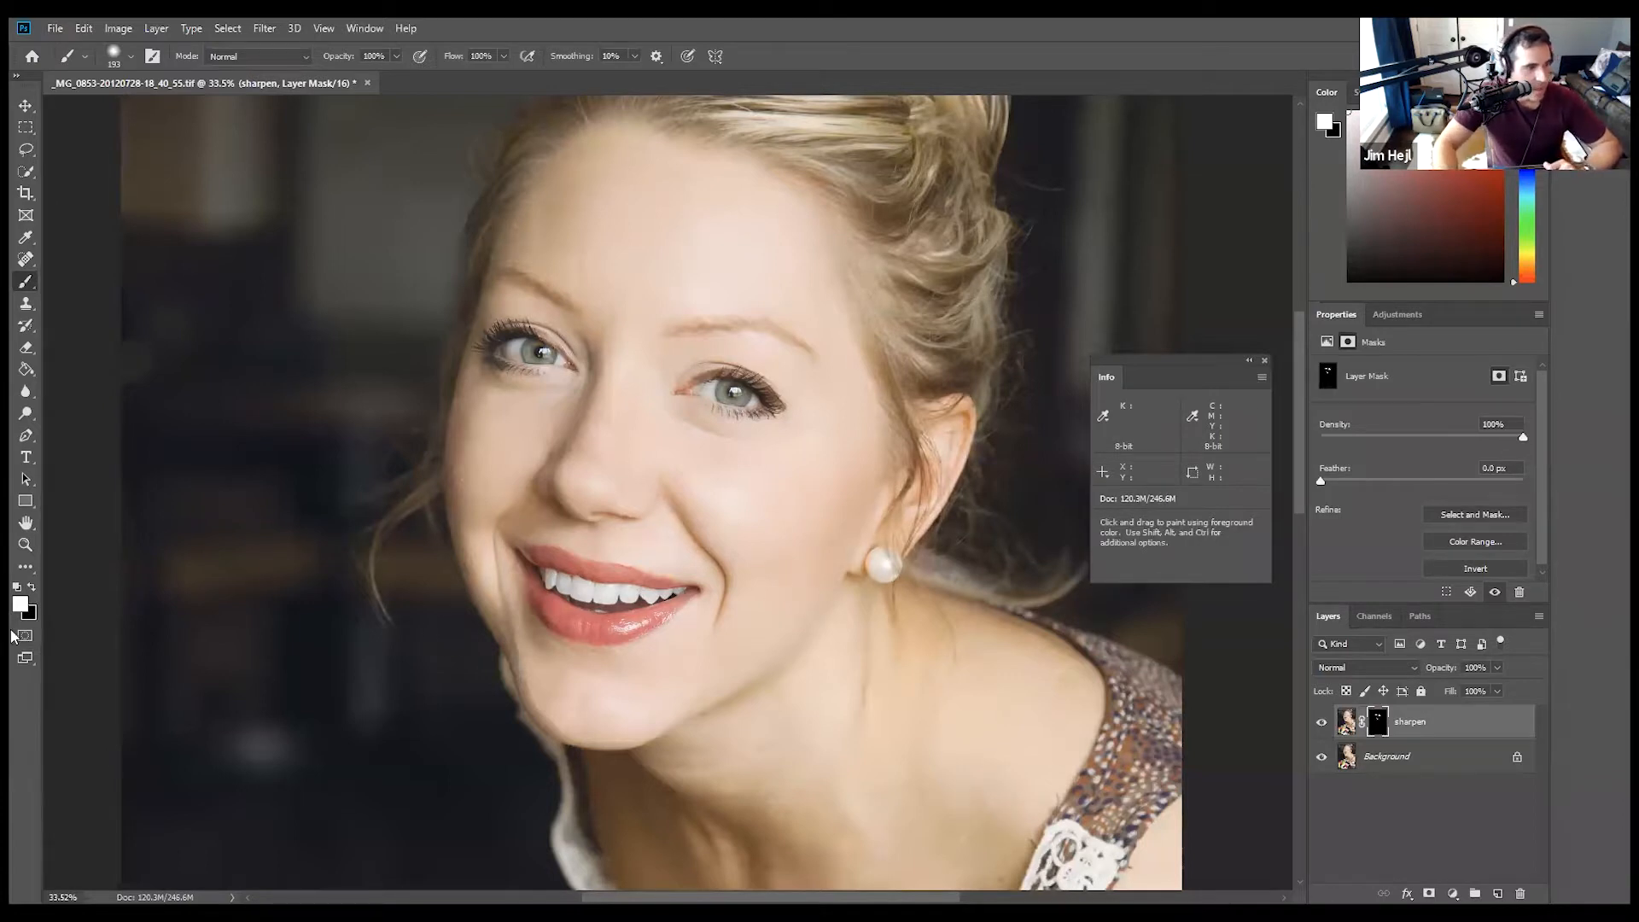
# Compare the sharpened eye up close with the sharpen layer hidden and shown.
pyautogui.click(25, 545)
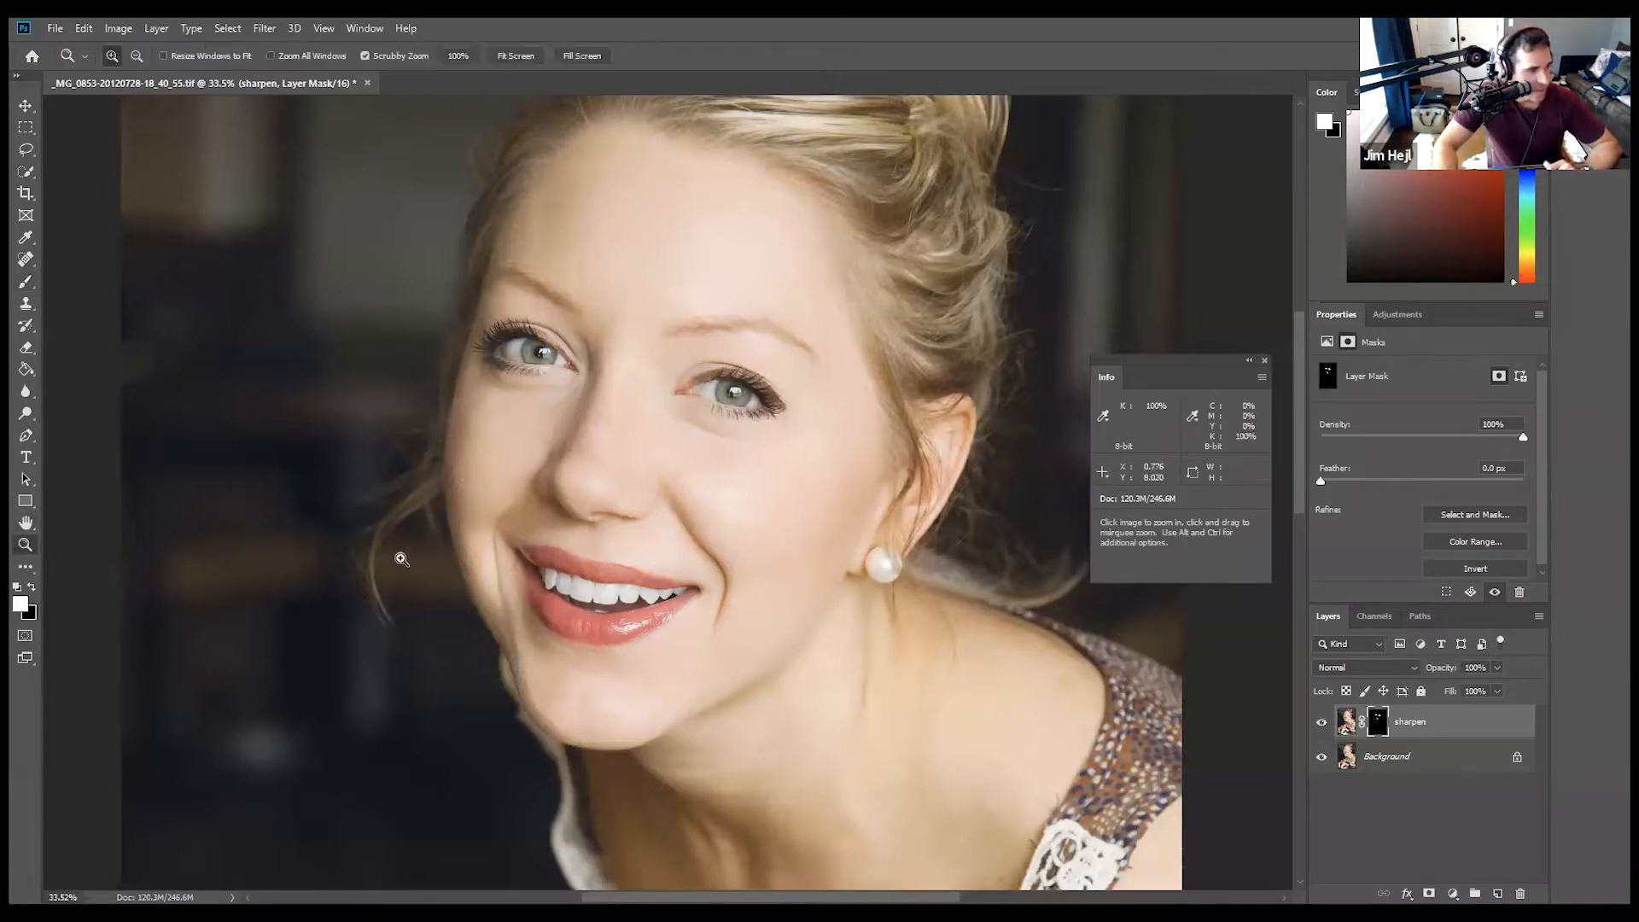
pyautogui.click(654, 443)
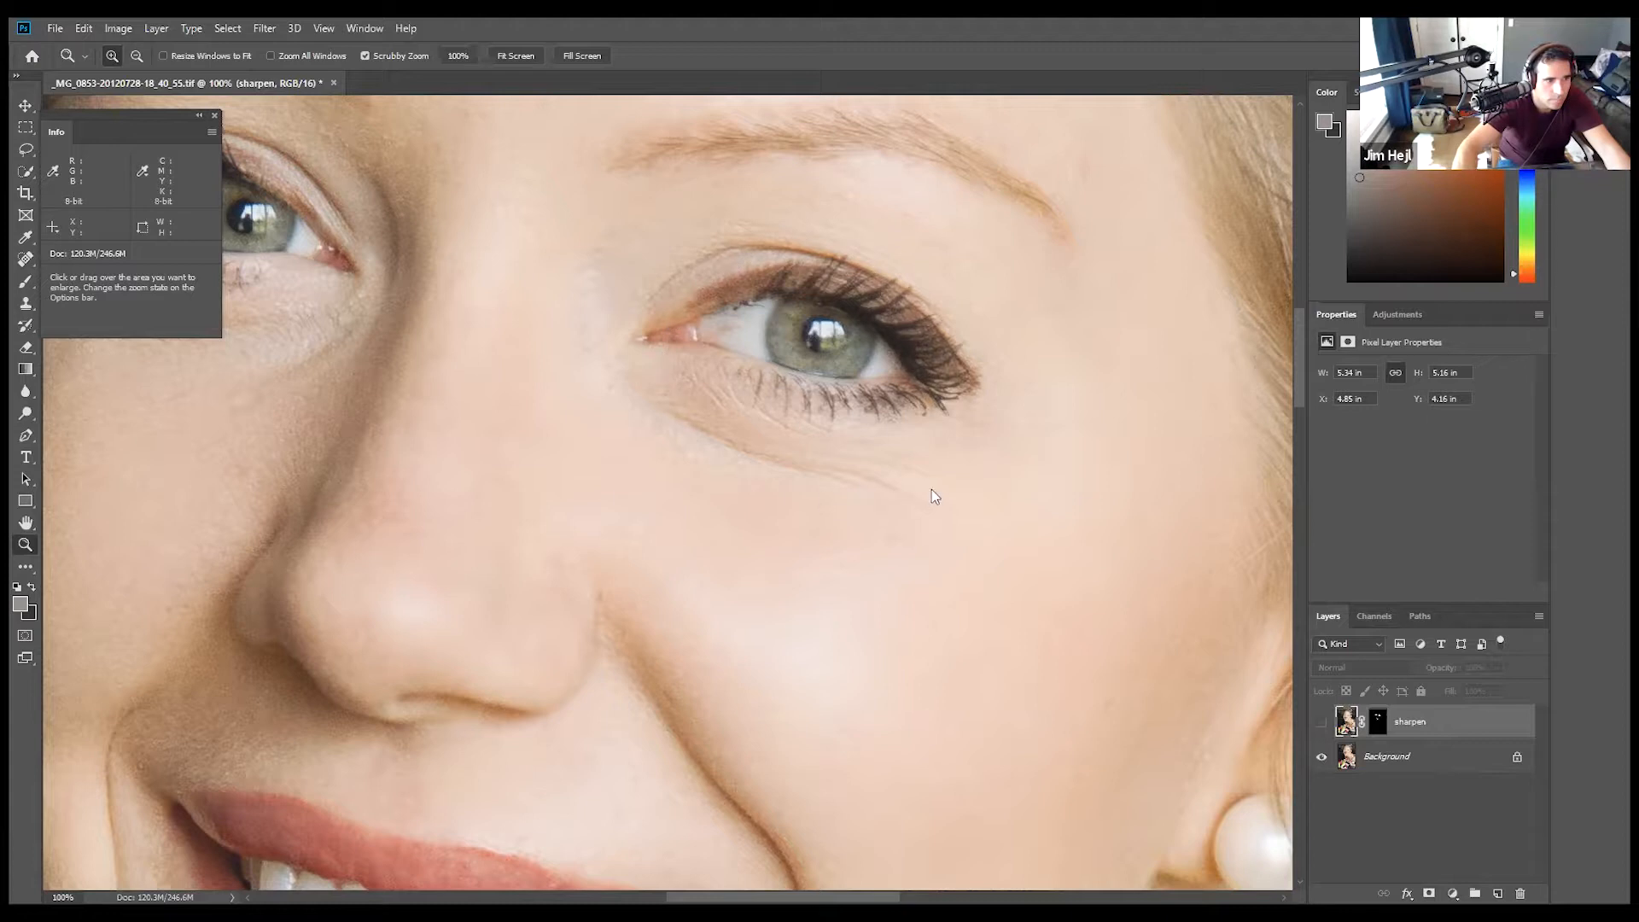
pyautogui.click(1320, 723)
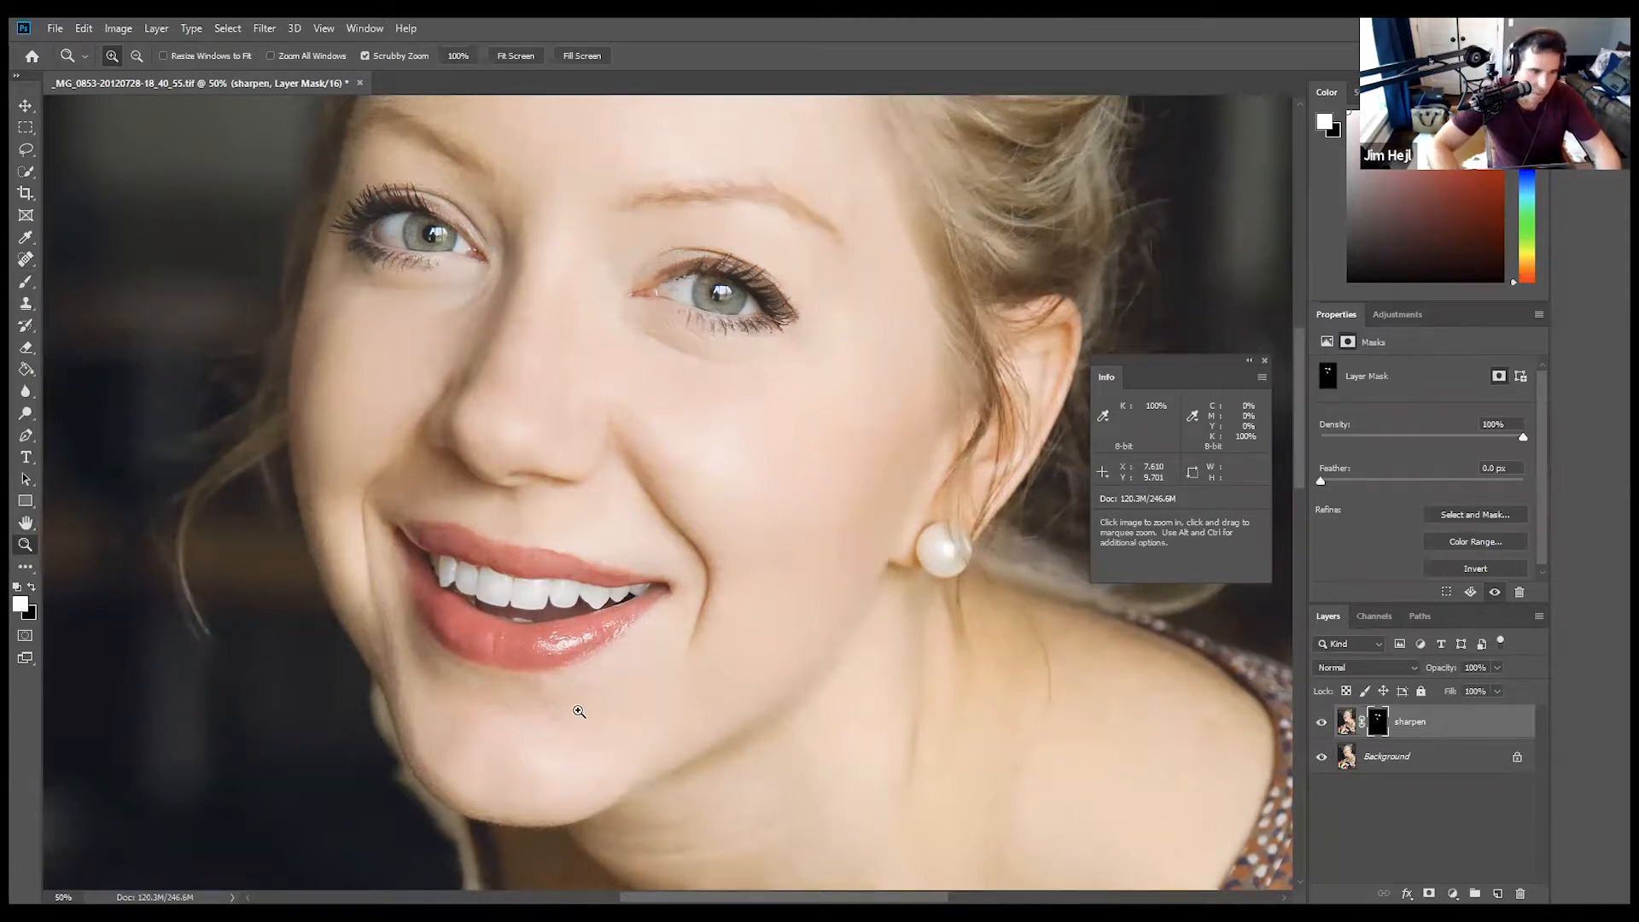
# Examine the mouth, neck and lace, and compare the whole face with the sharpen layer hidden and shown.
pyautogui.press('space')
pyautogui.moveTo(1015, 617); pyautogui.dragTo(907, 454)
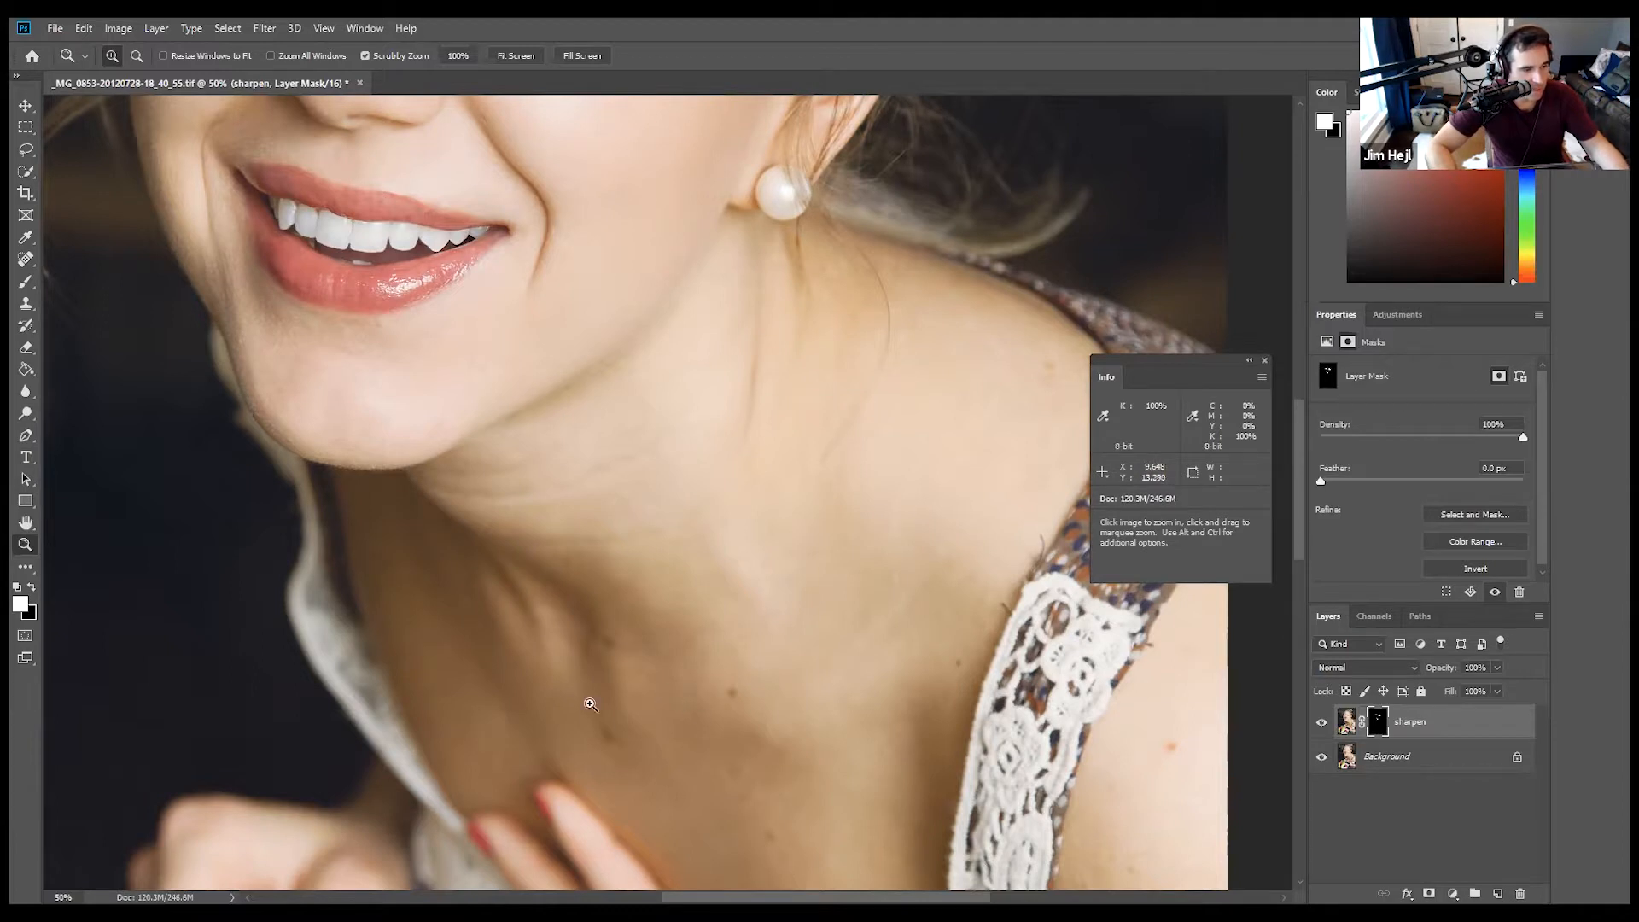
pyautogui.press('space')
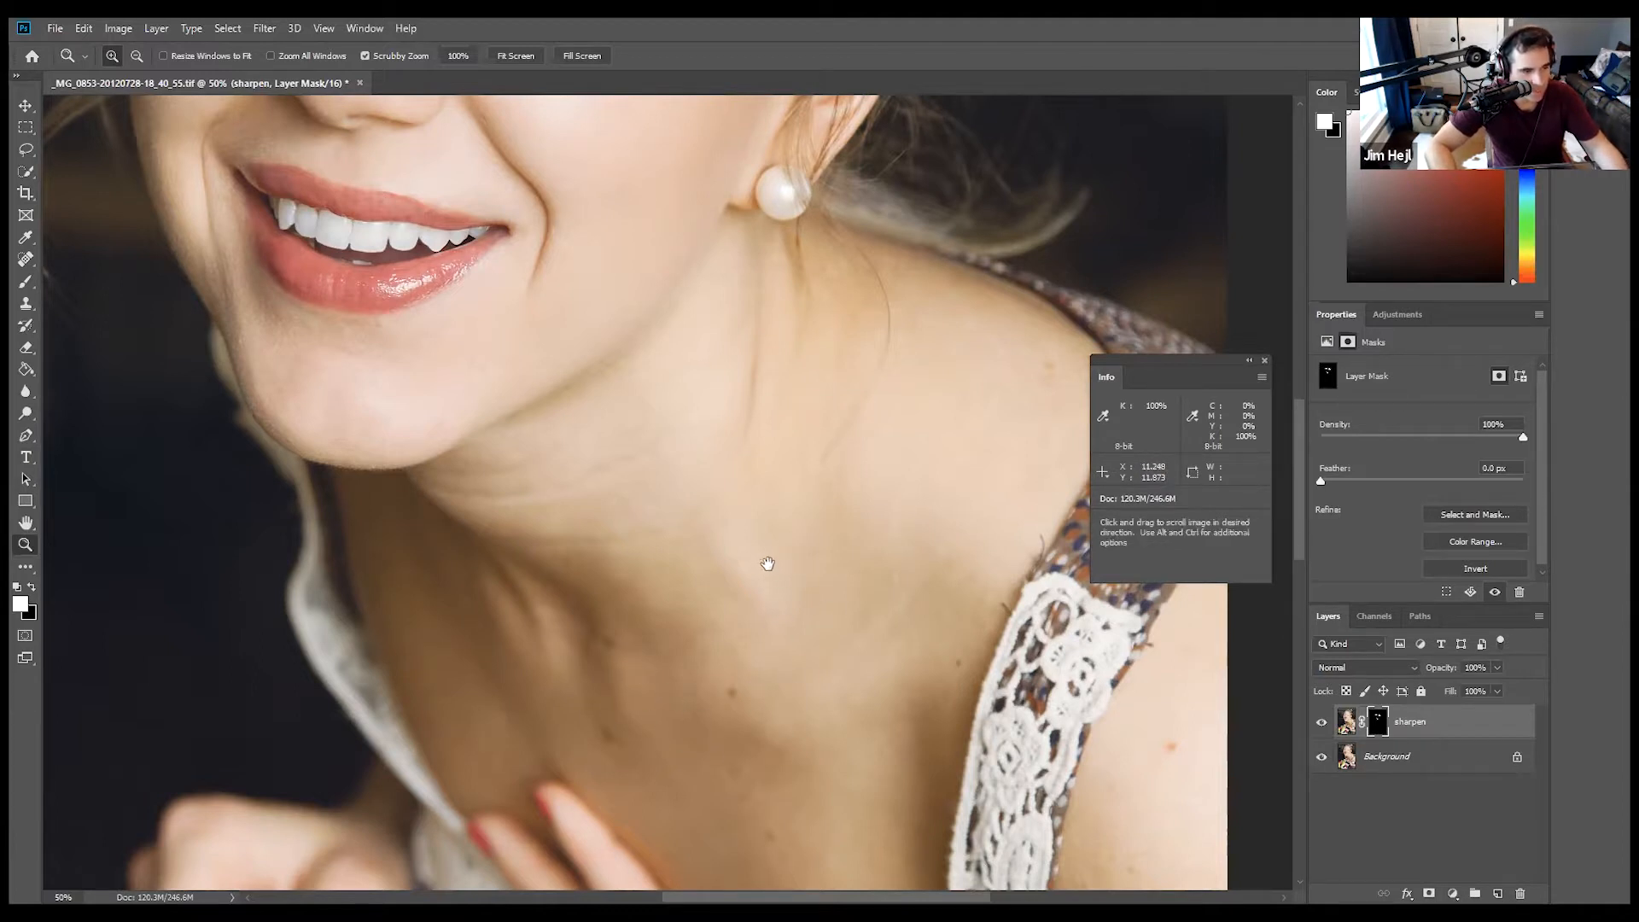
pyautogui.moveTo(746, 596); pyautogui.dragTo(852, 626)
pyautogui.moveTo(805, 720)
pyautogui.mouseDown()
pyautogui.moveTo(845, 632)
pyautogui.moveTo(827, 530)
pyautogui.mouseUp()
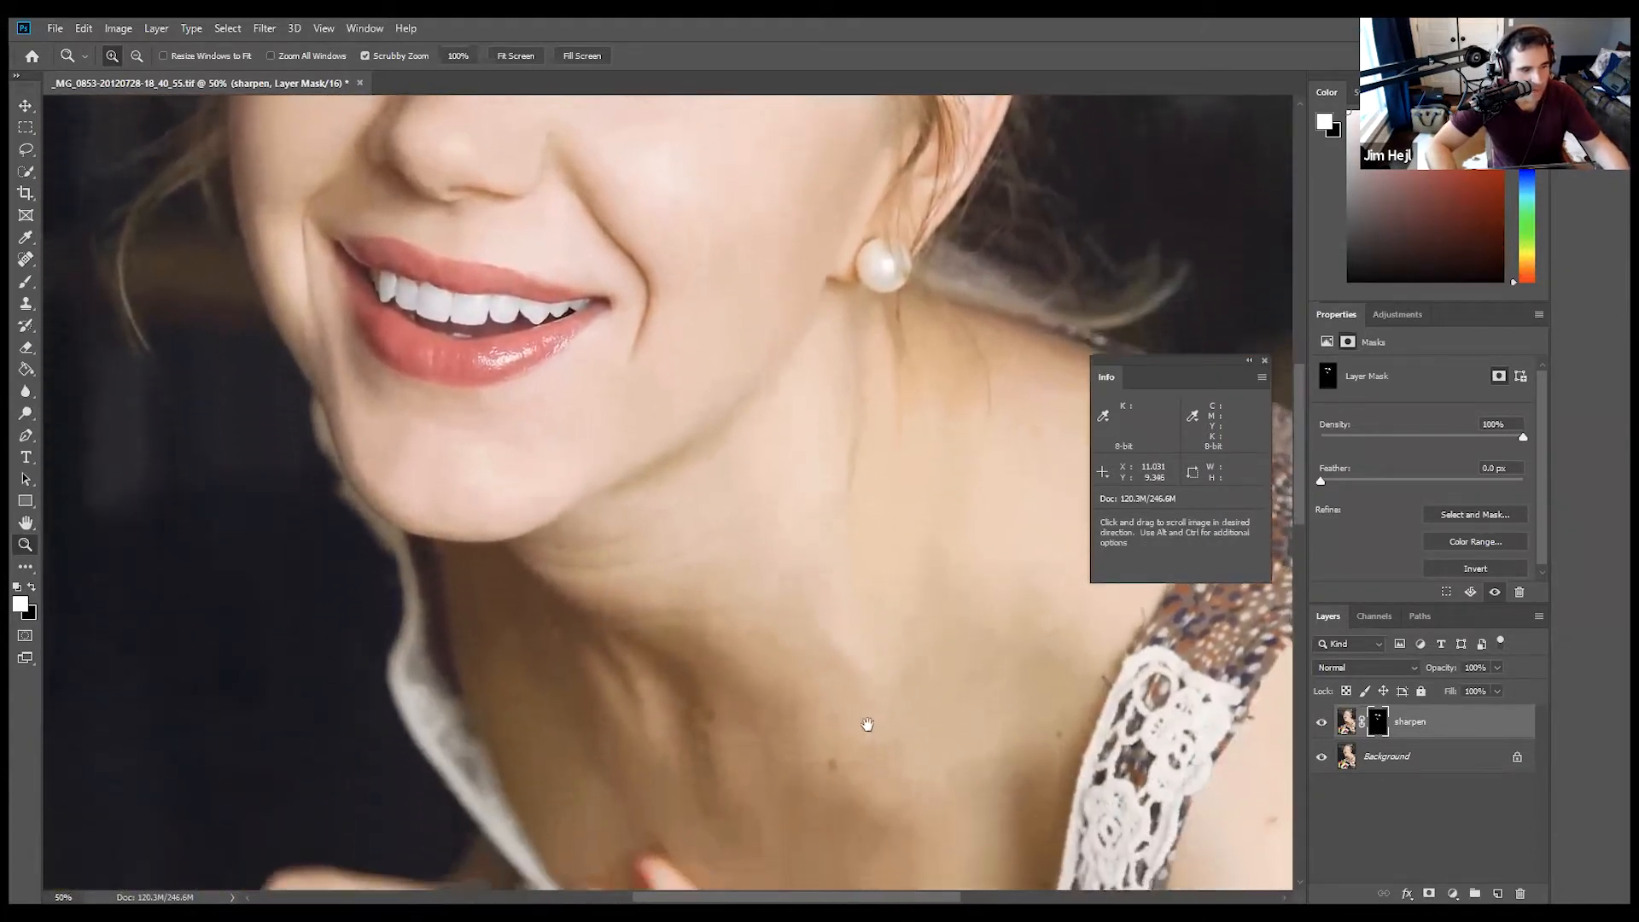
pyautogui.moveTo(867, 725); pyautogui.dragTo(867, 688)
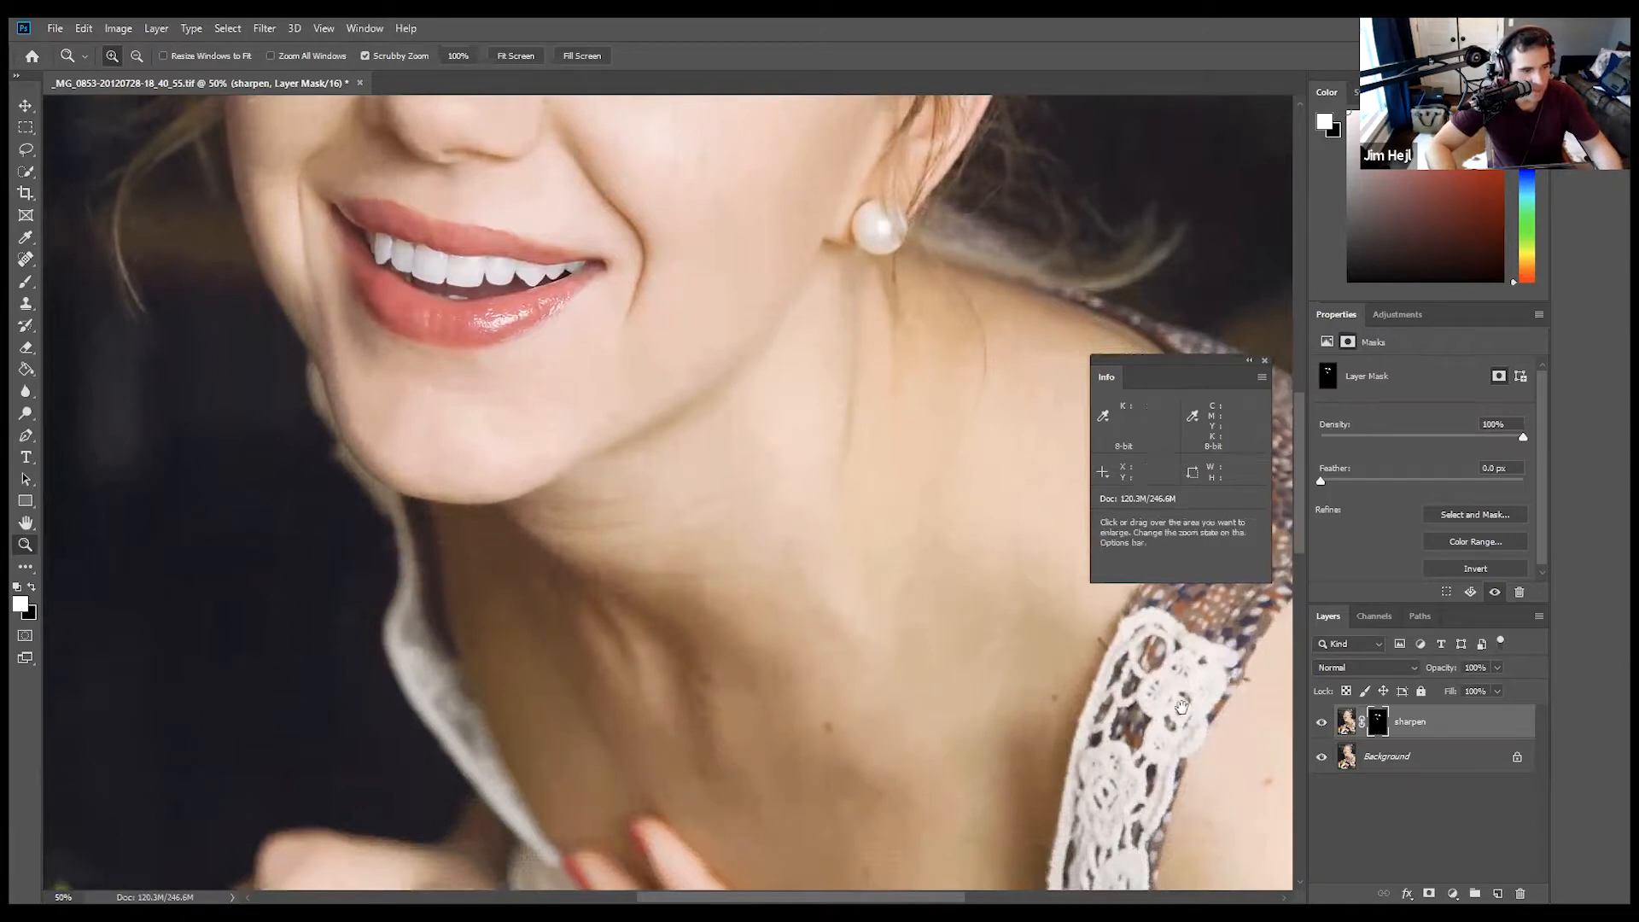
pyautogui.moveTo(697, 392); pyautogui.dragTo(859, 882)
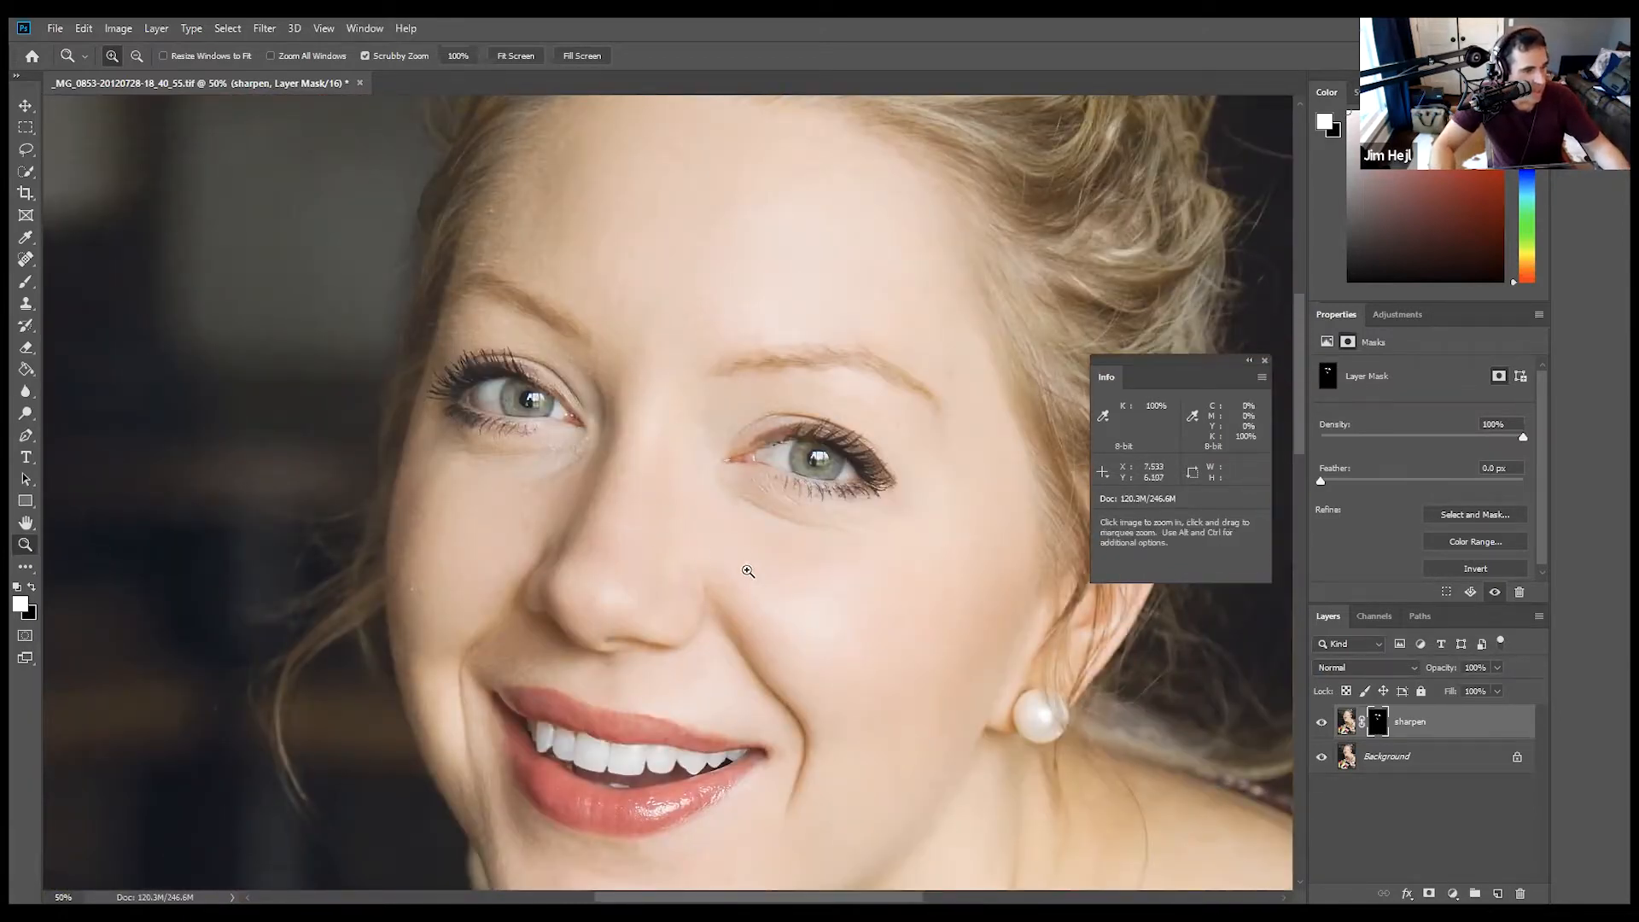
pyautogui.click(1321, 723)
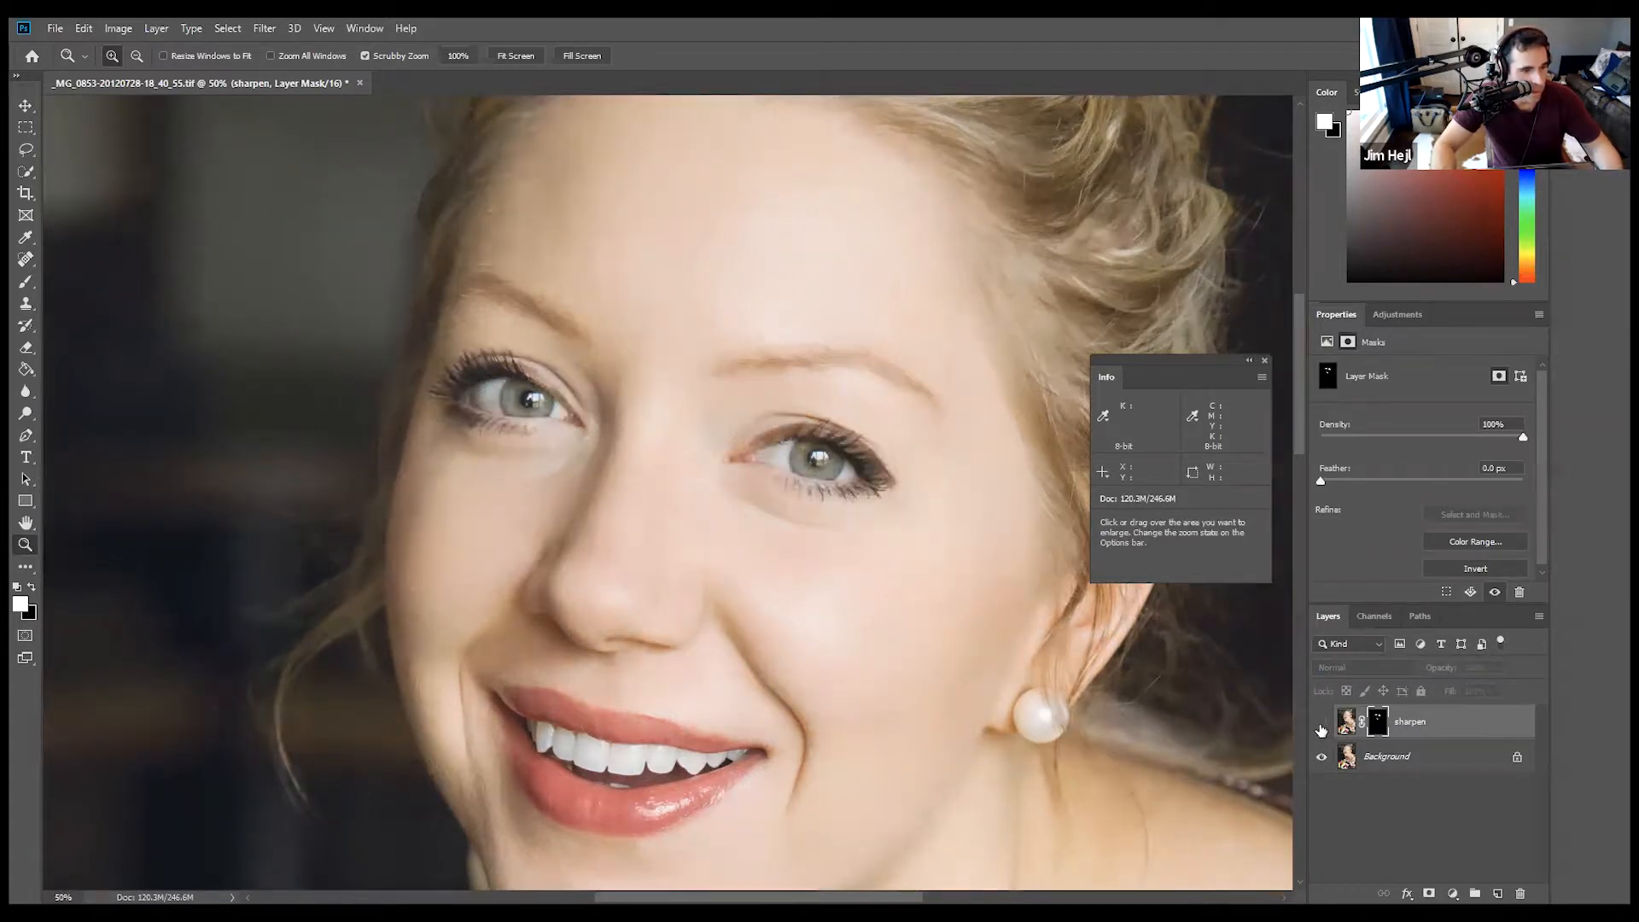
pyautogui.click(1320, 722)
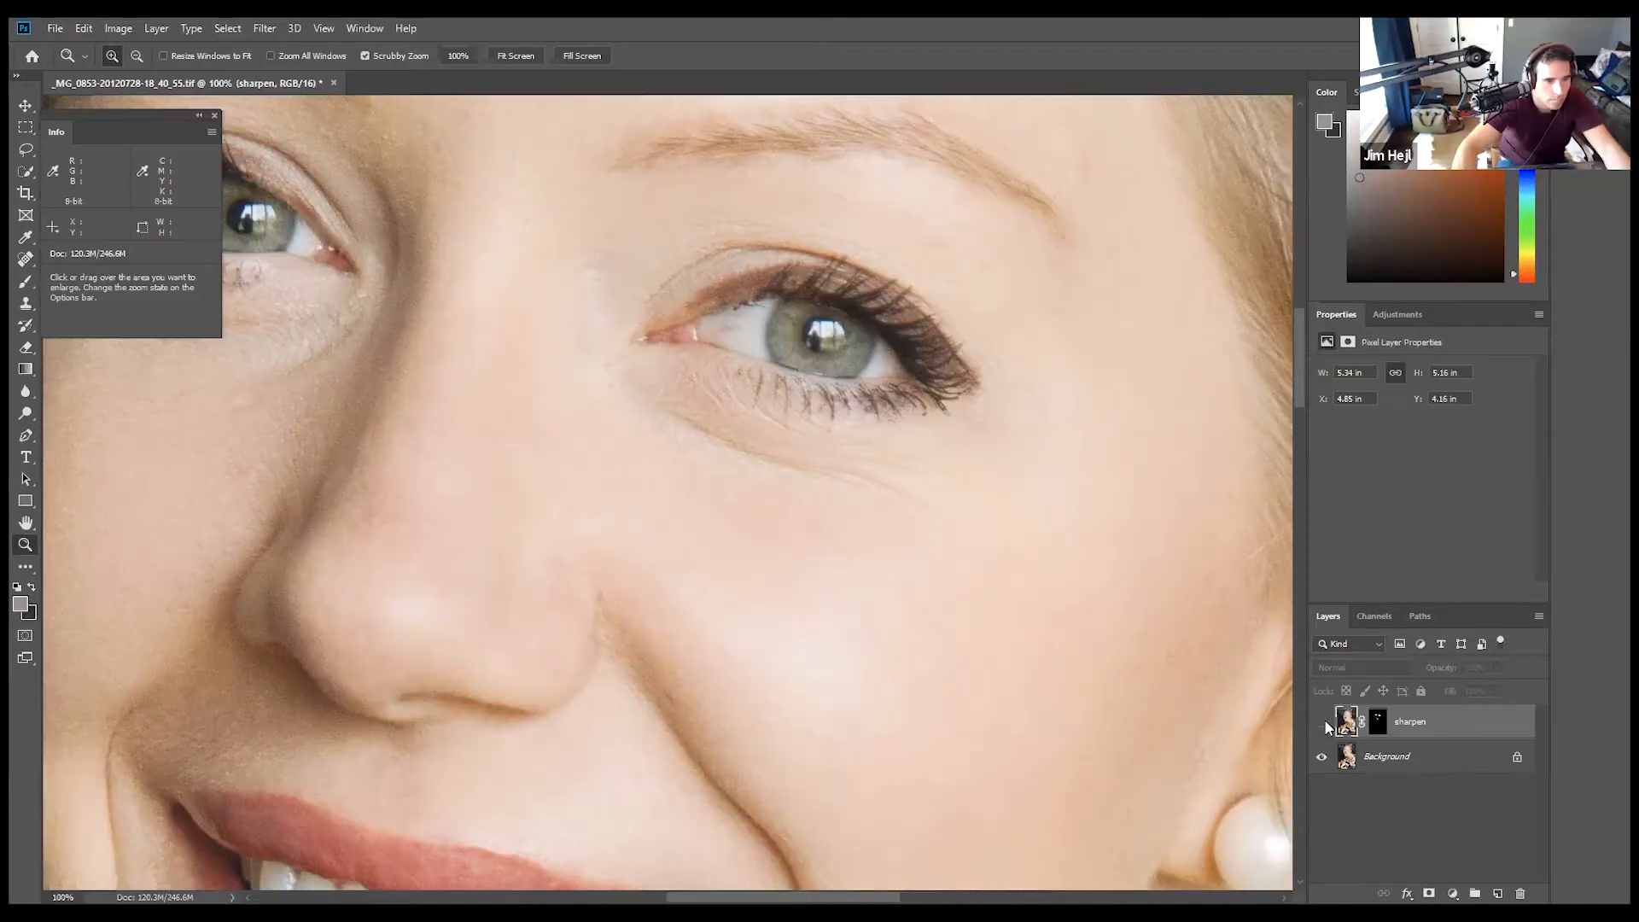
pyautogui.click(1320, 724)
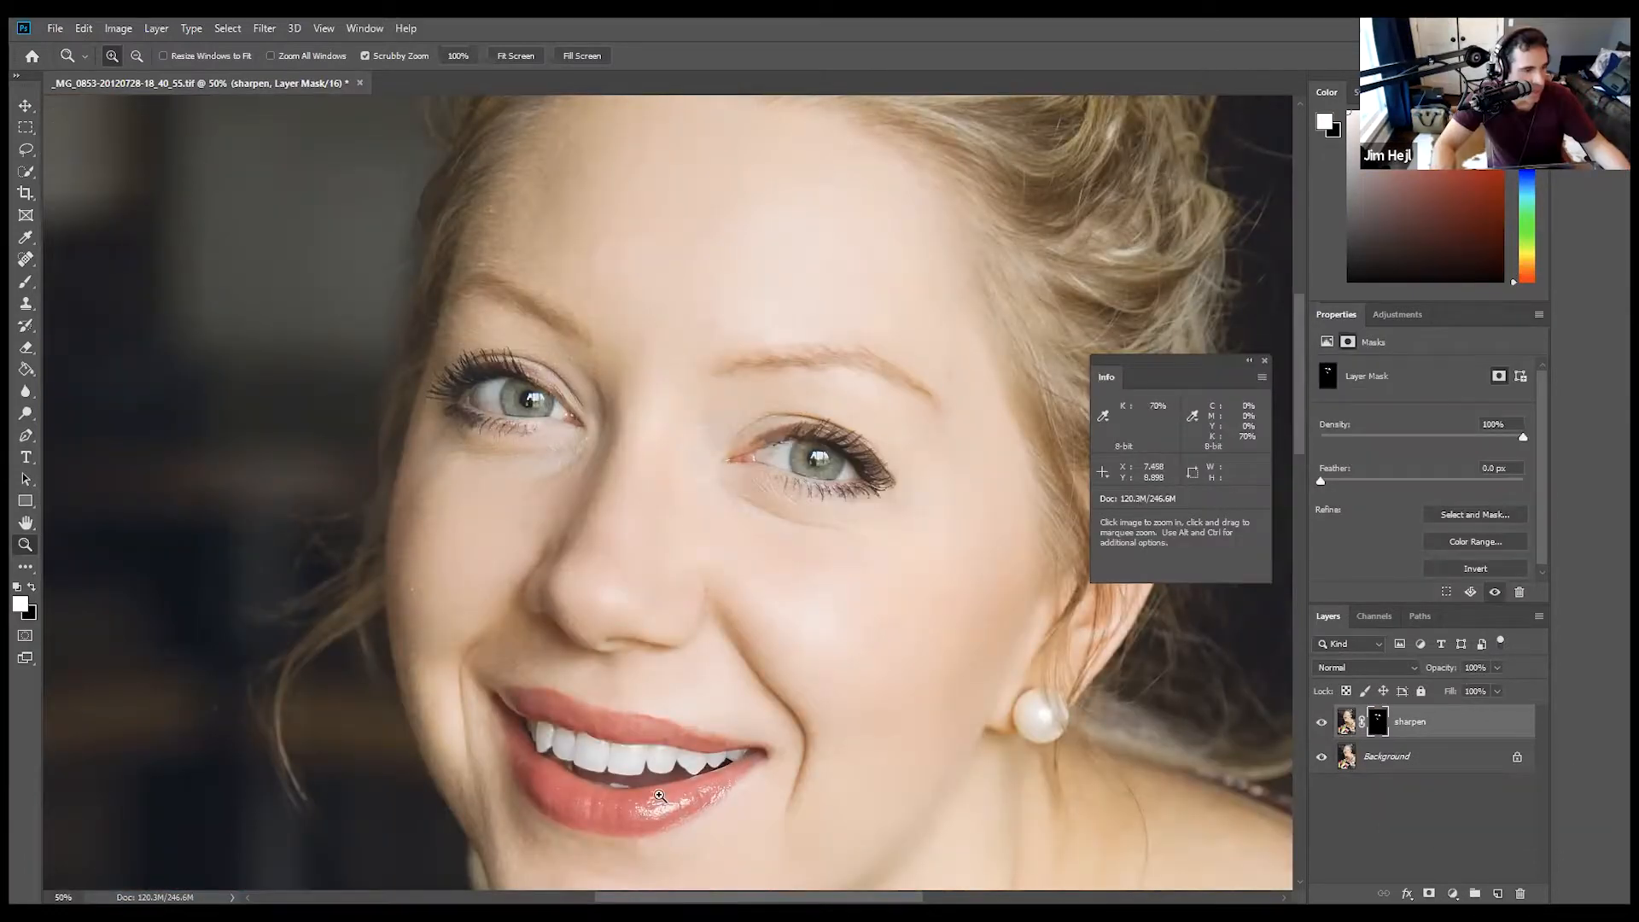
pyautogui.keyDown('alt'); pyautogui.click(54, 539); pyautogui.keyUp('alt')
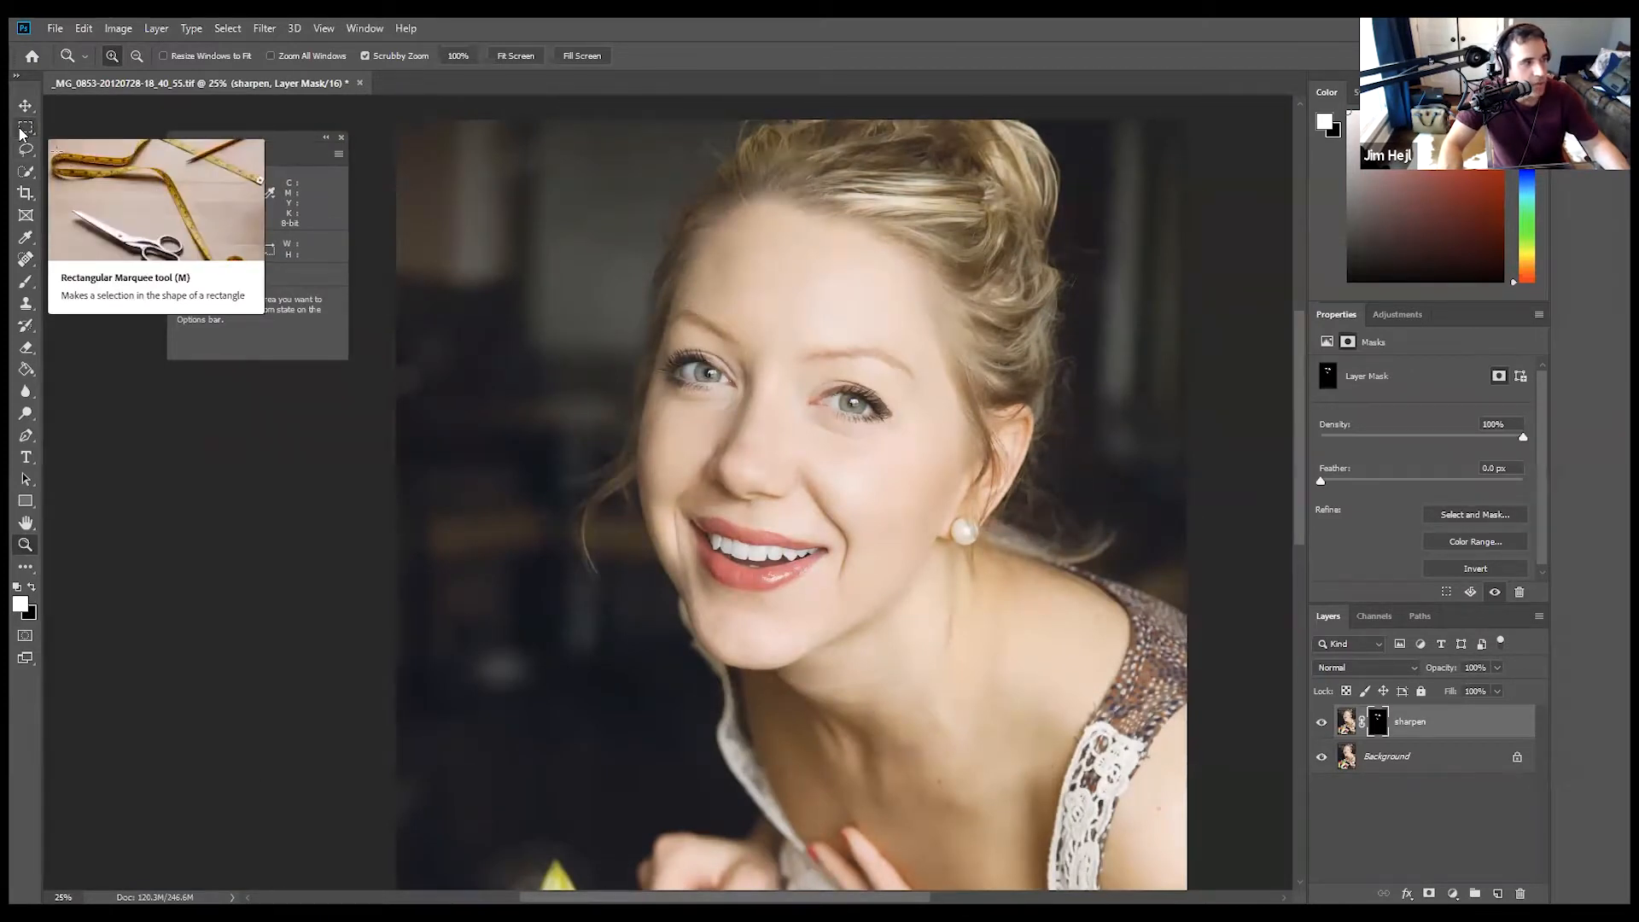
# Outline the eye area and the lower half of the face with temporary rectangular selections.
pyautogui.click(24, 130)
pyautogui.moveTo(608, 290); pyautogui.dragTo(973, 461)
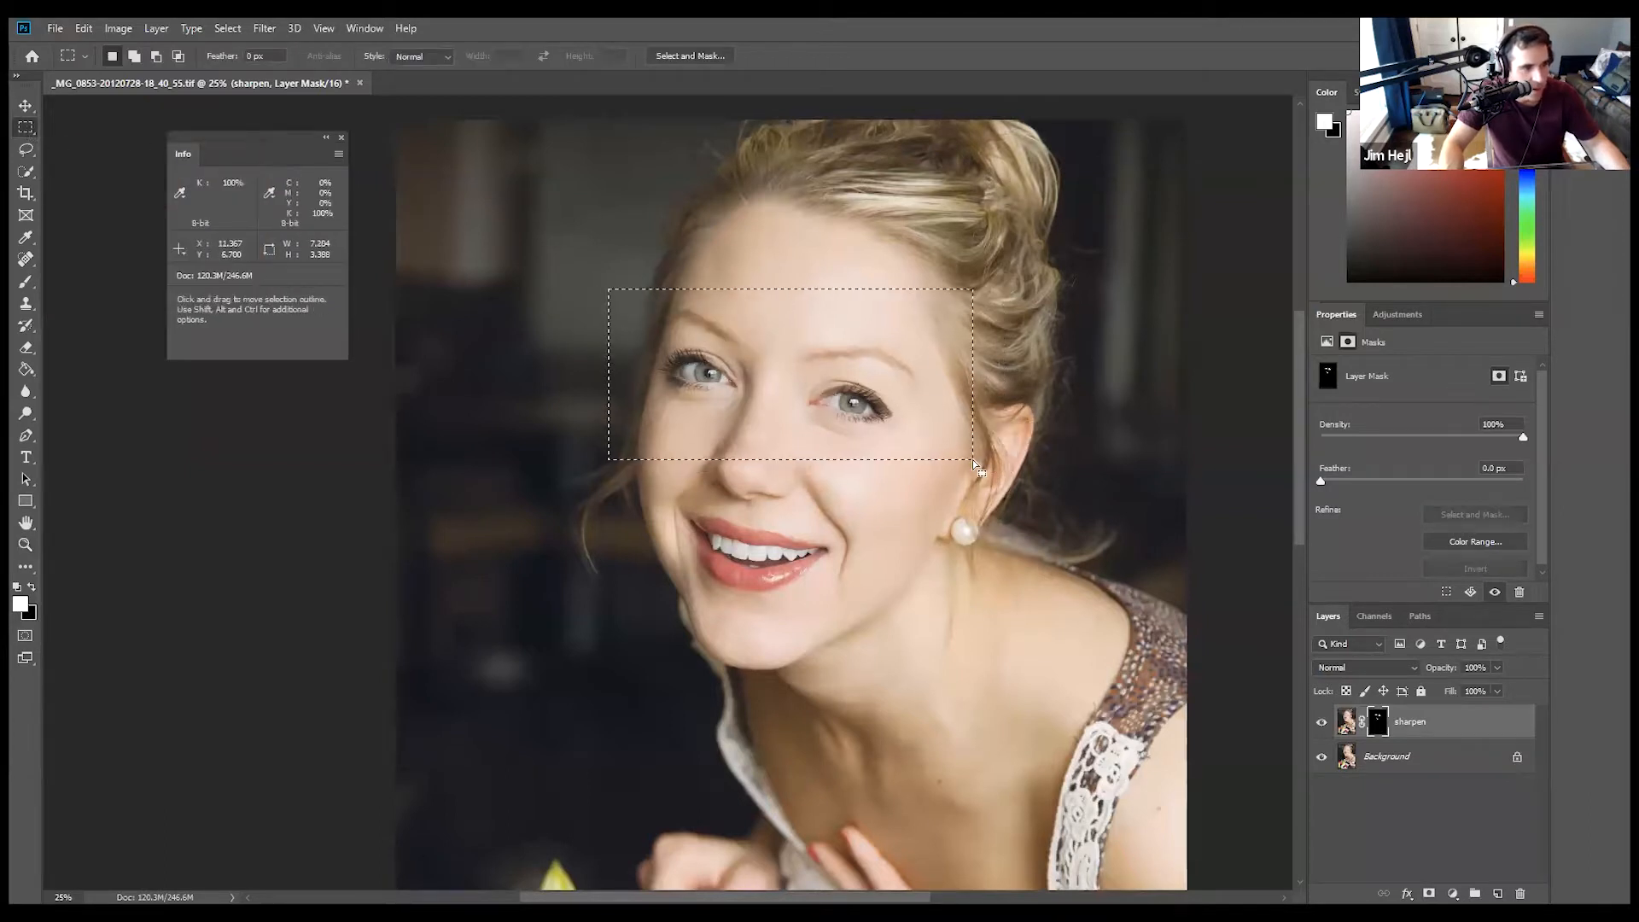
pyautogui.hotkey('ctrl', 'd')
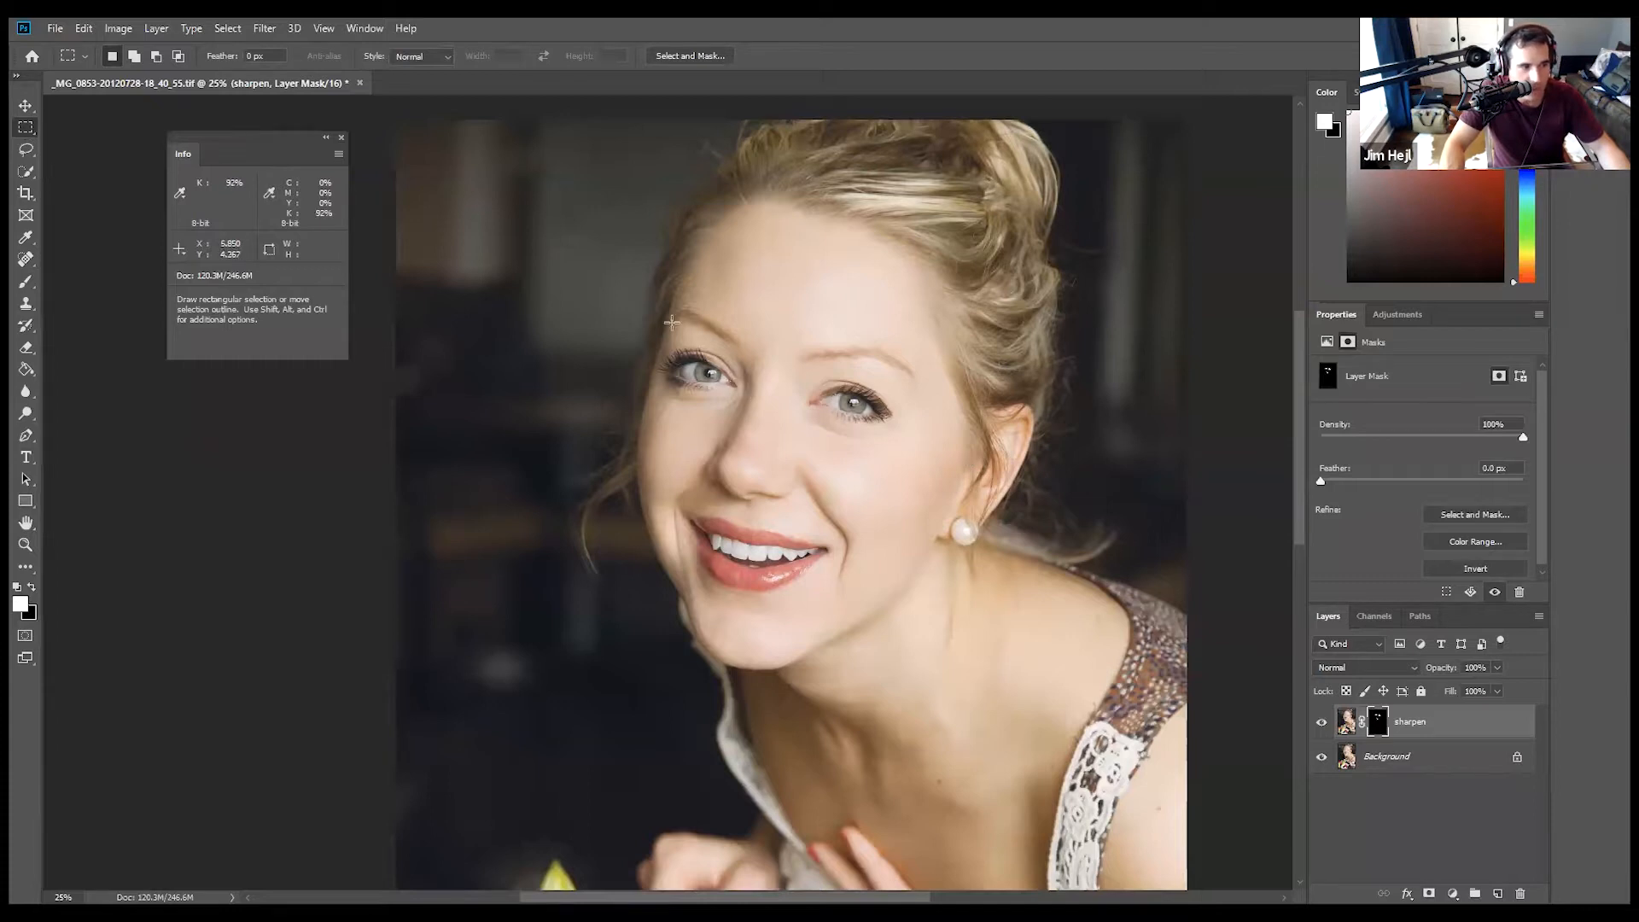
pyautogui.moveTo(612, 312); pyautogui.dragTo(1008, 455)
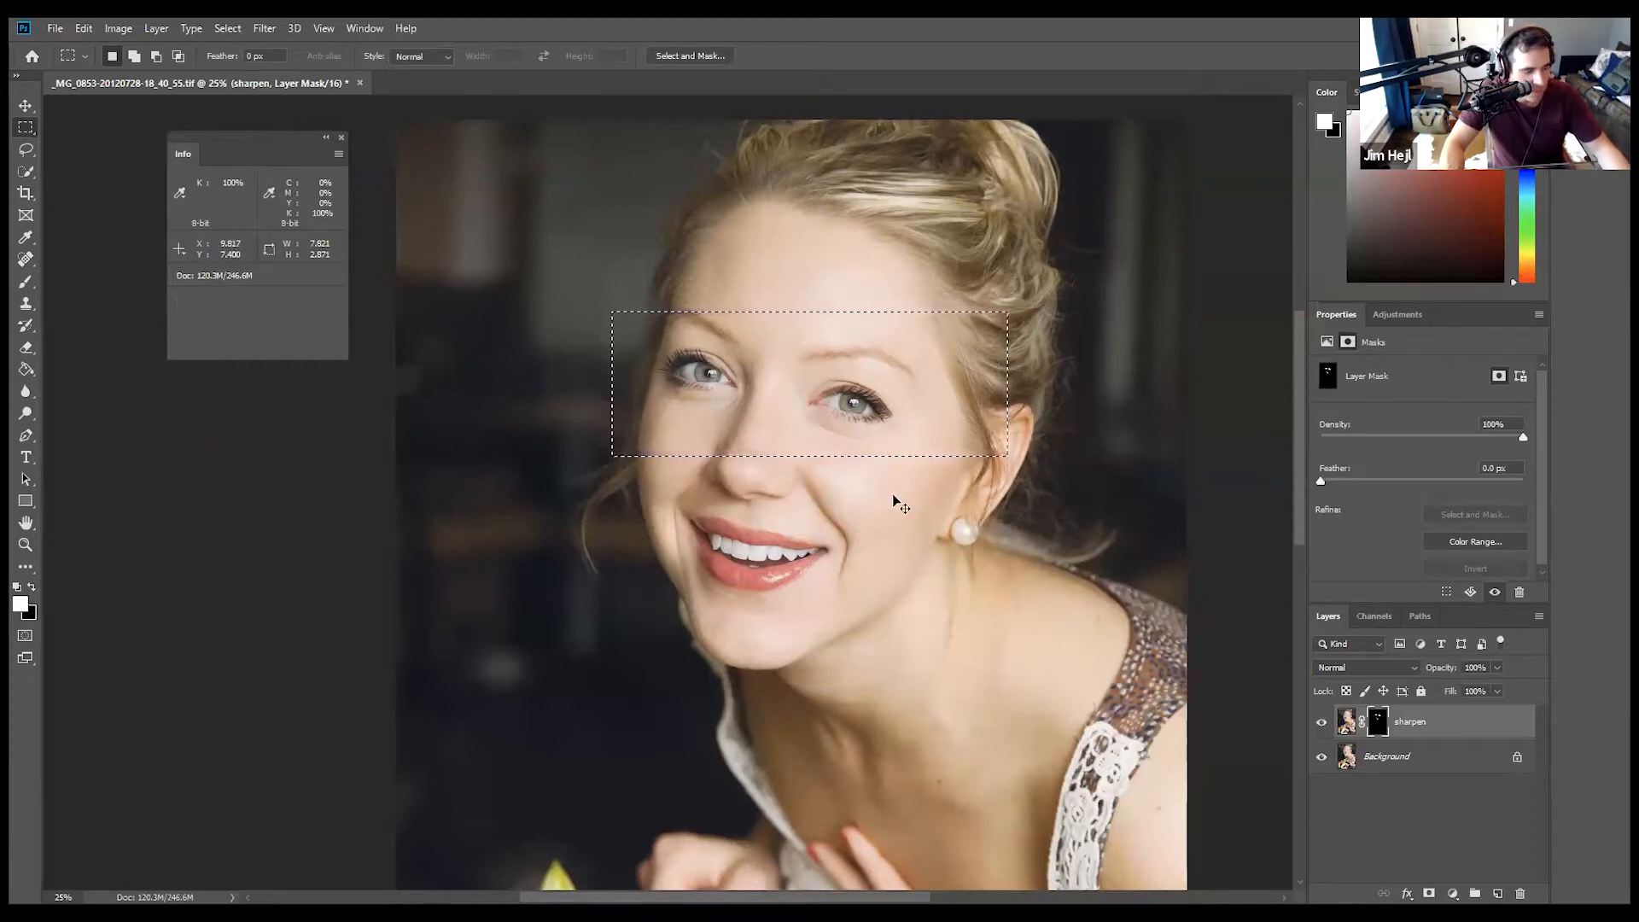
pyautogui.hotkey('ctrl', 'd')
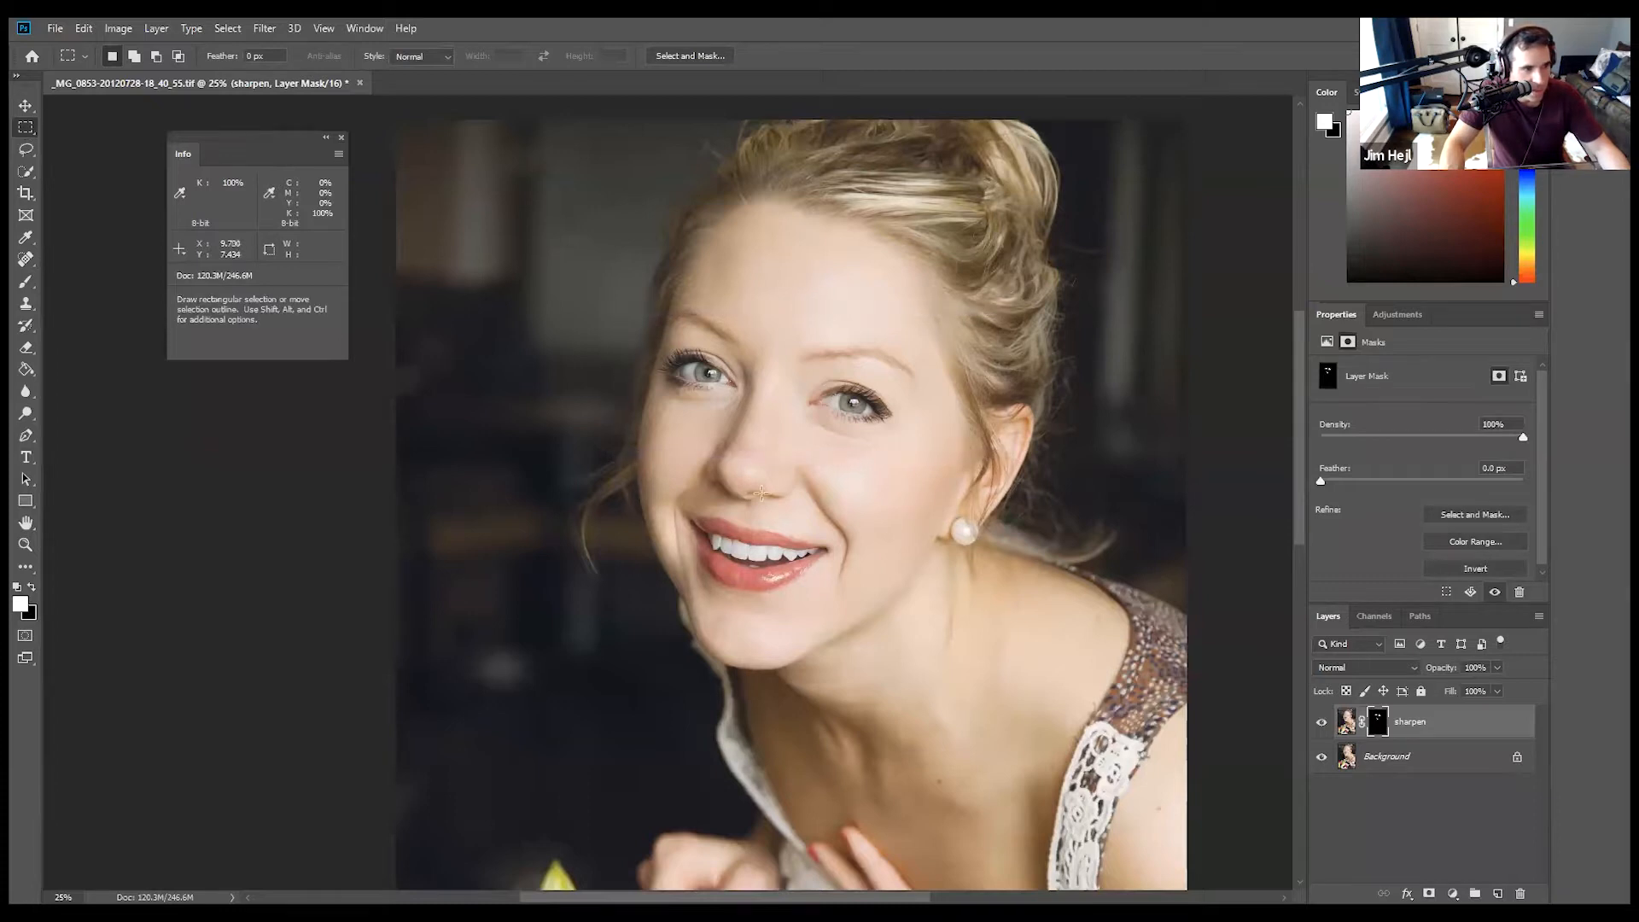
pyautogui.moveTo(590, 417); pyautogui.dragTo(909, 663)
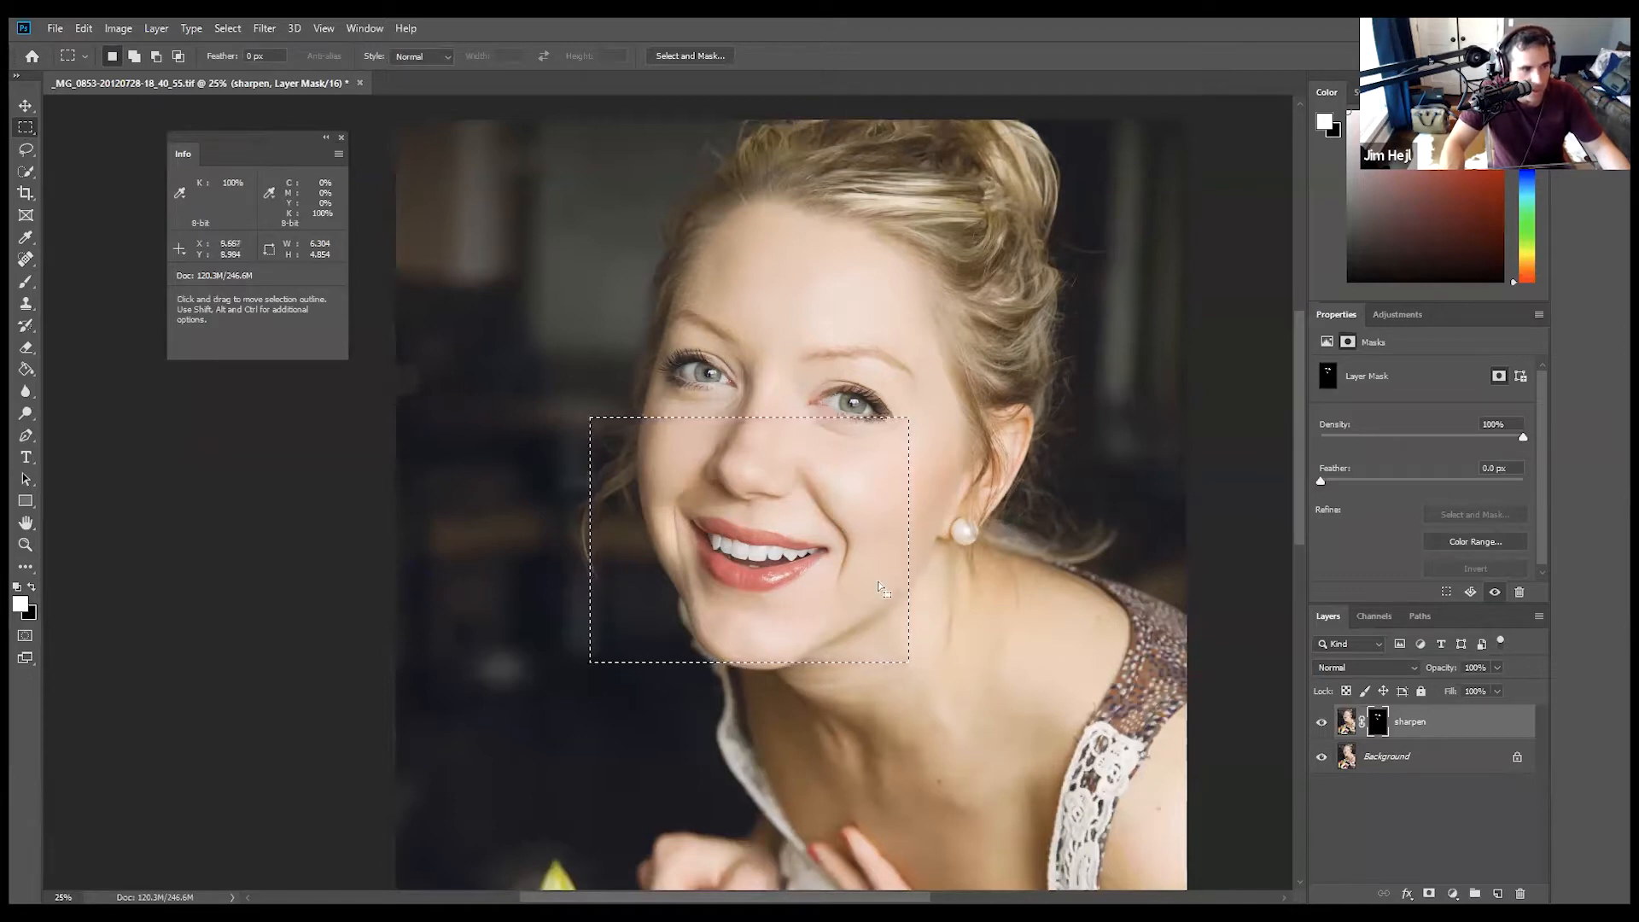
# Make the sharpen layer's image active instead of its mask.
pyautogui.press('z')
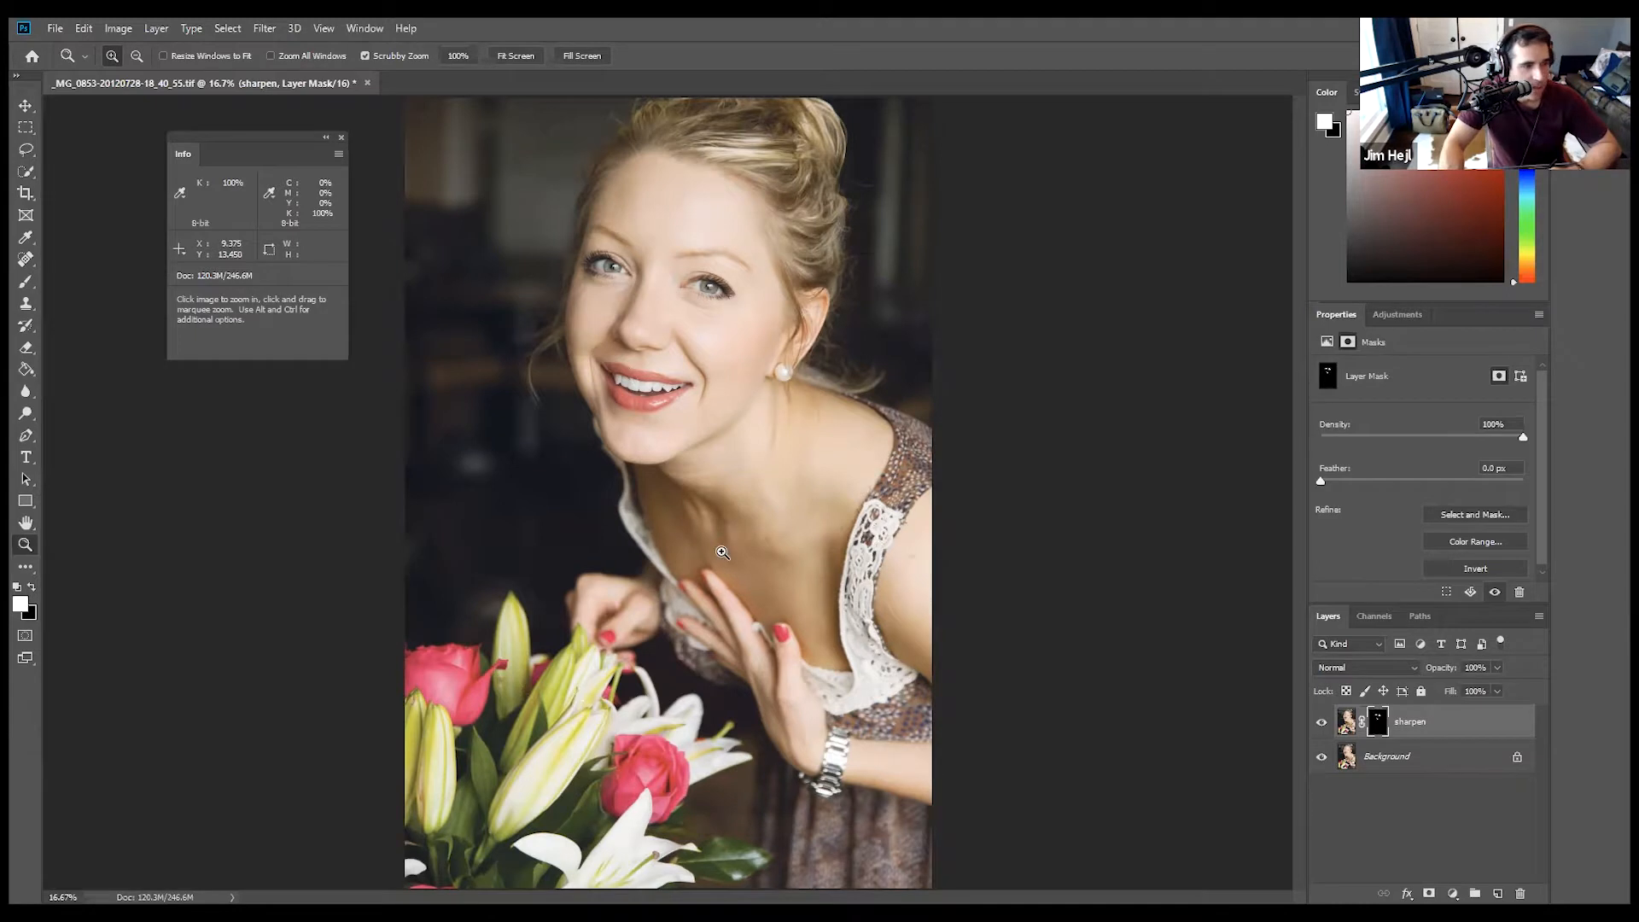
pyautogui.hotkey('ctrl', '2')
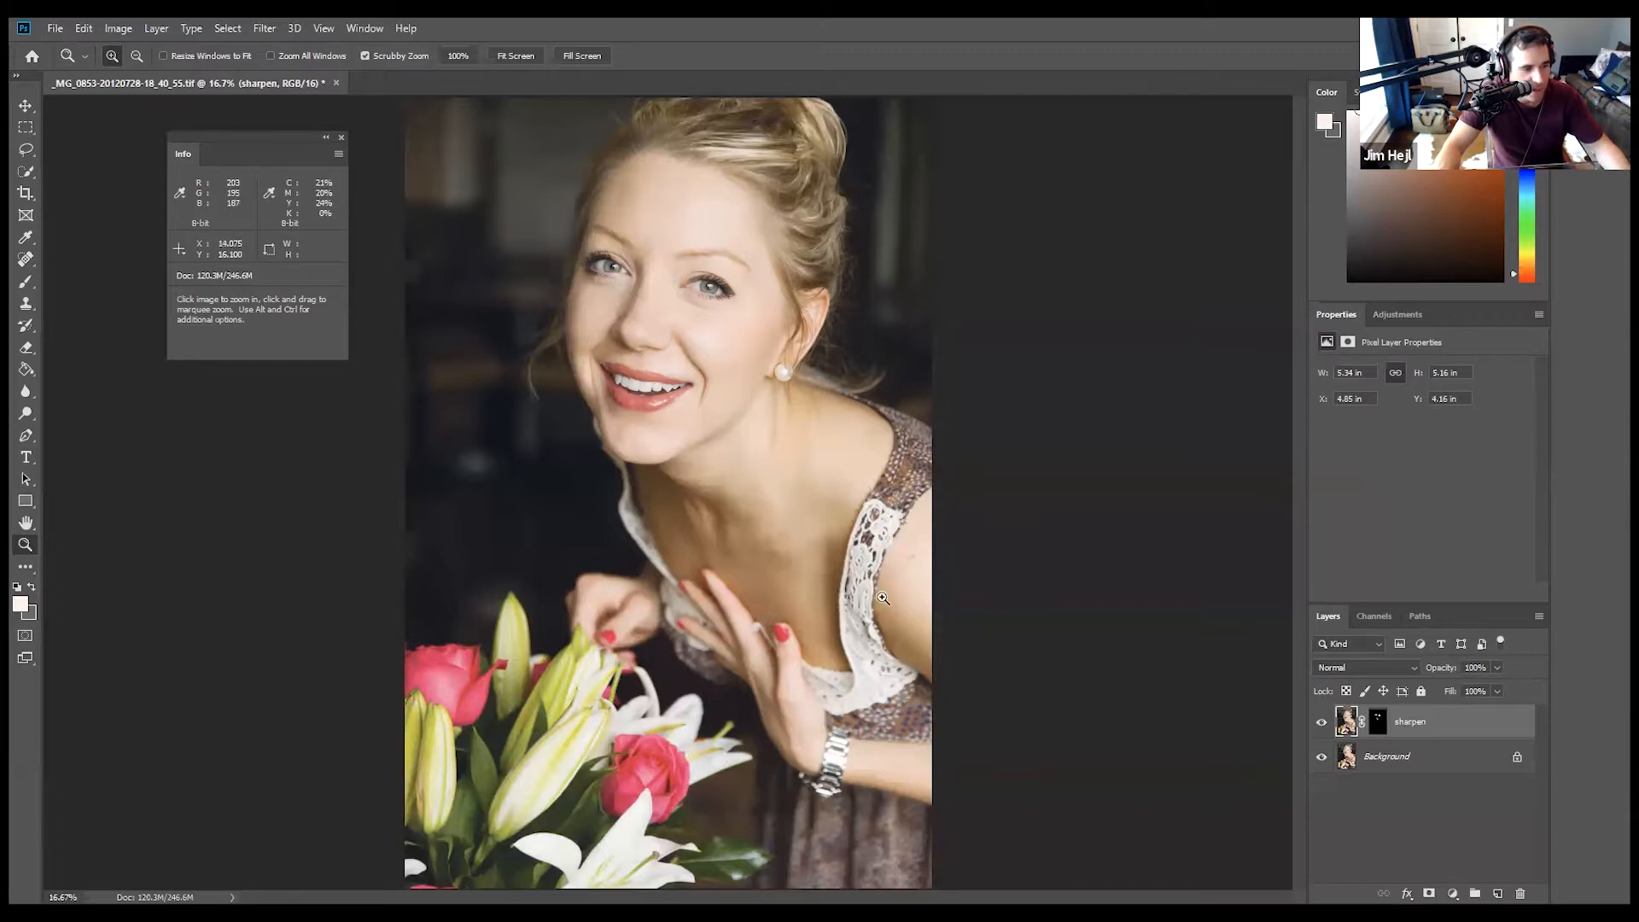
# Outline the torso, the flowers and the face one after another with temporary rectangular selections, clearing each one.
pyautogui.click(26, 128)
pyautogui.moveTo(656, 526); pyautogui.dragTo(932, 851)
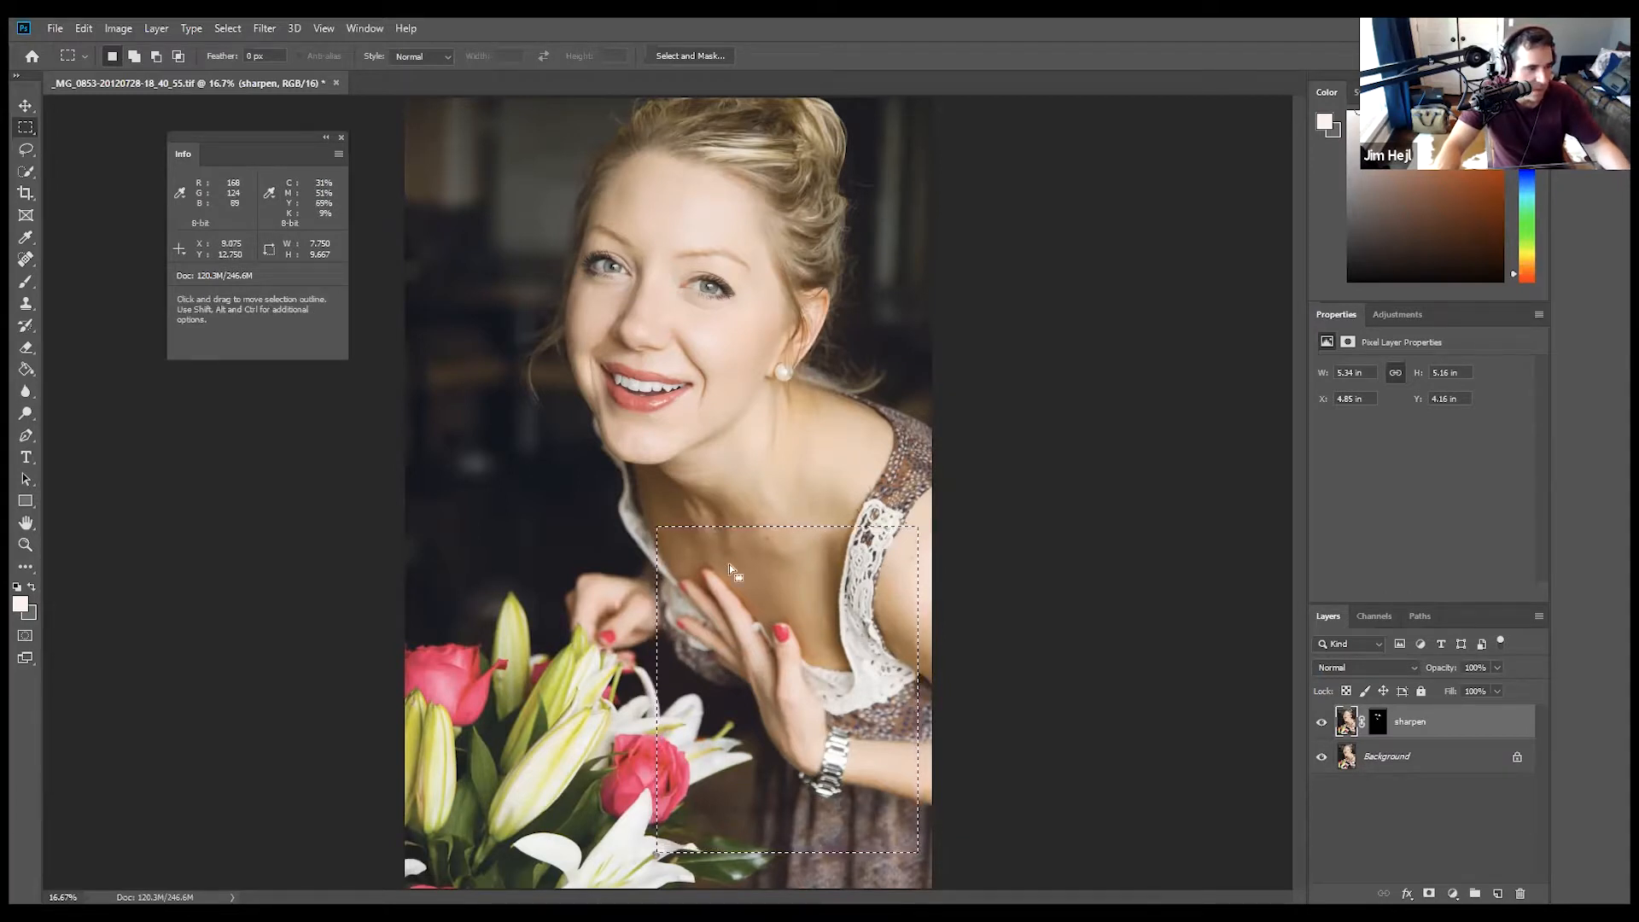
pyautogui.click(660, 711)
pyautogui.moveTo(727, 690); pyautogui.dragTo(425, 831)
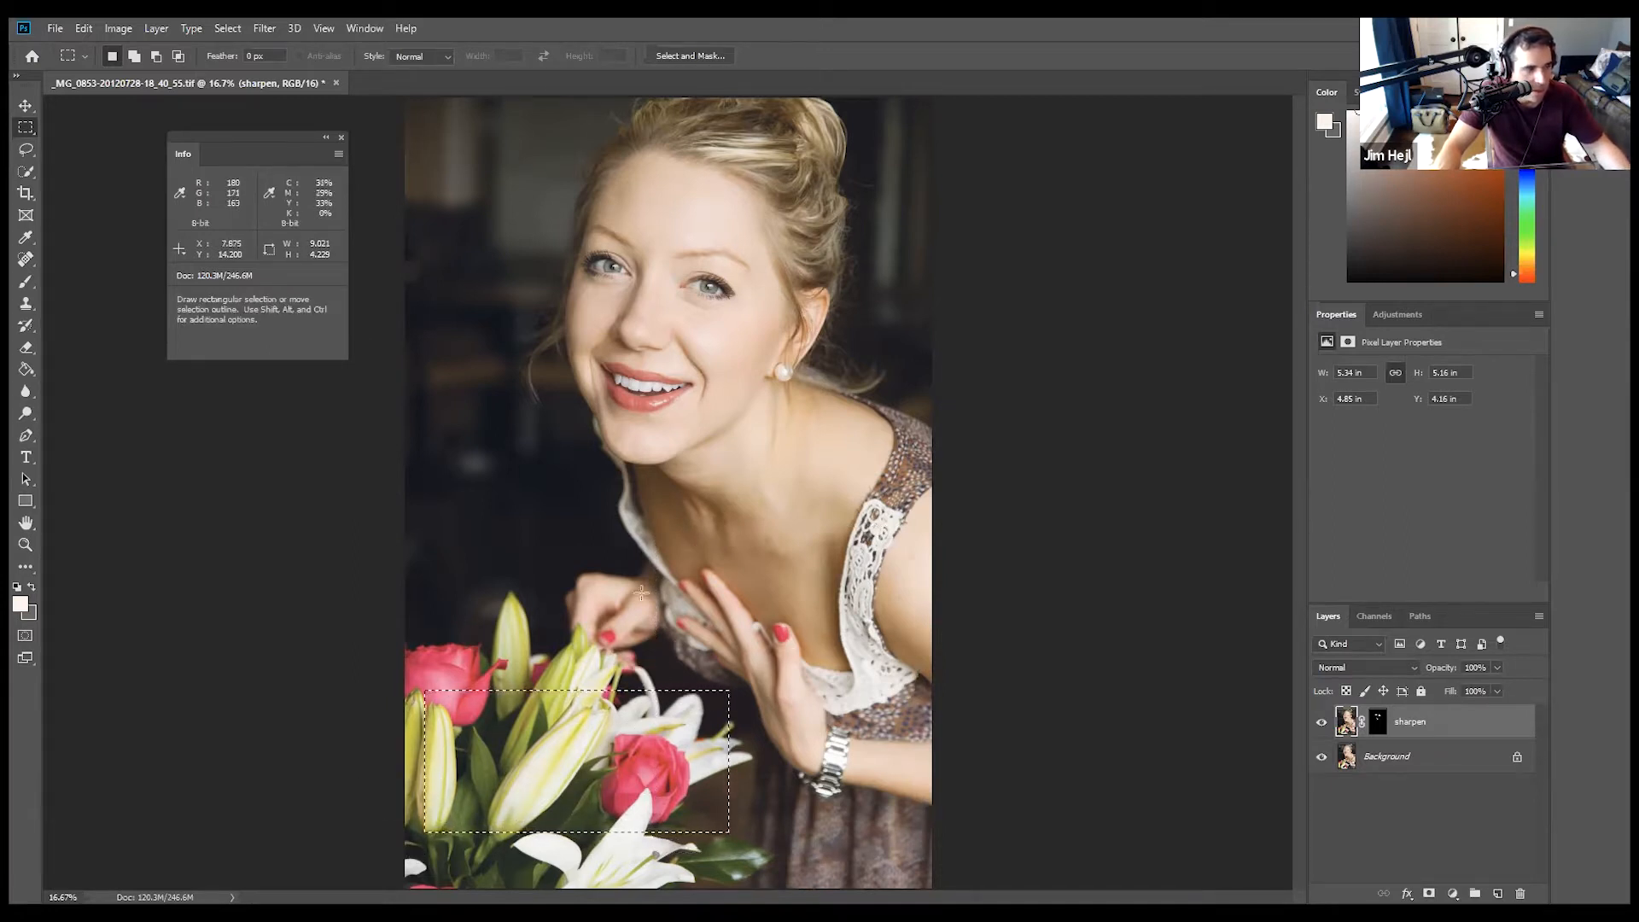
pyautogui.click(732, 608)
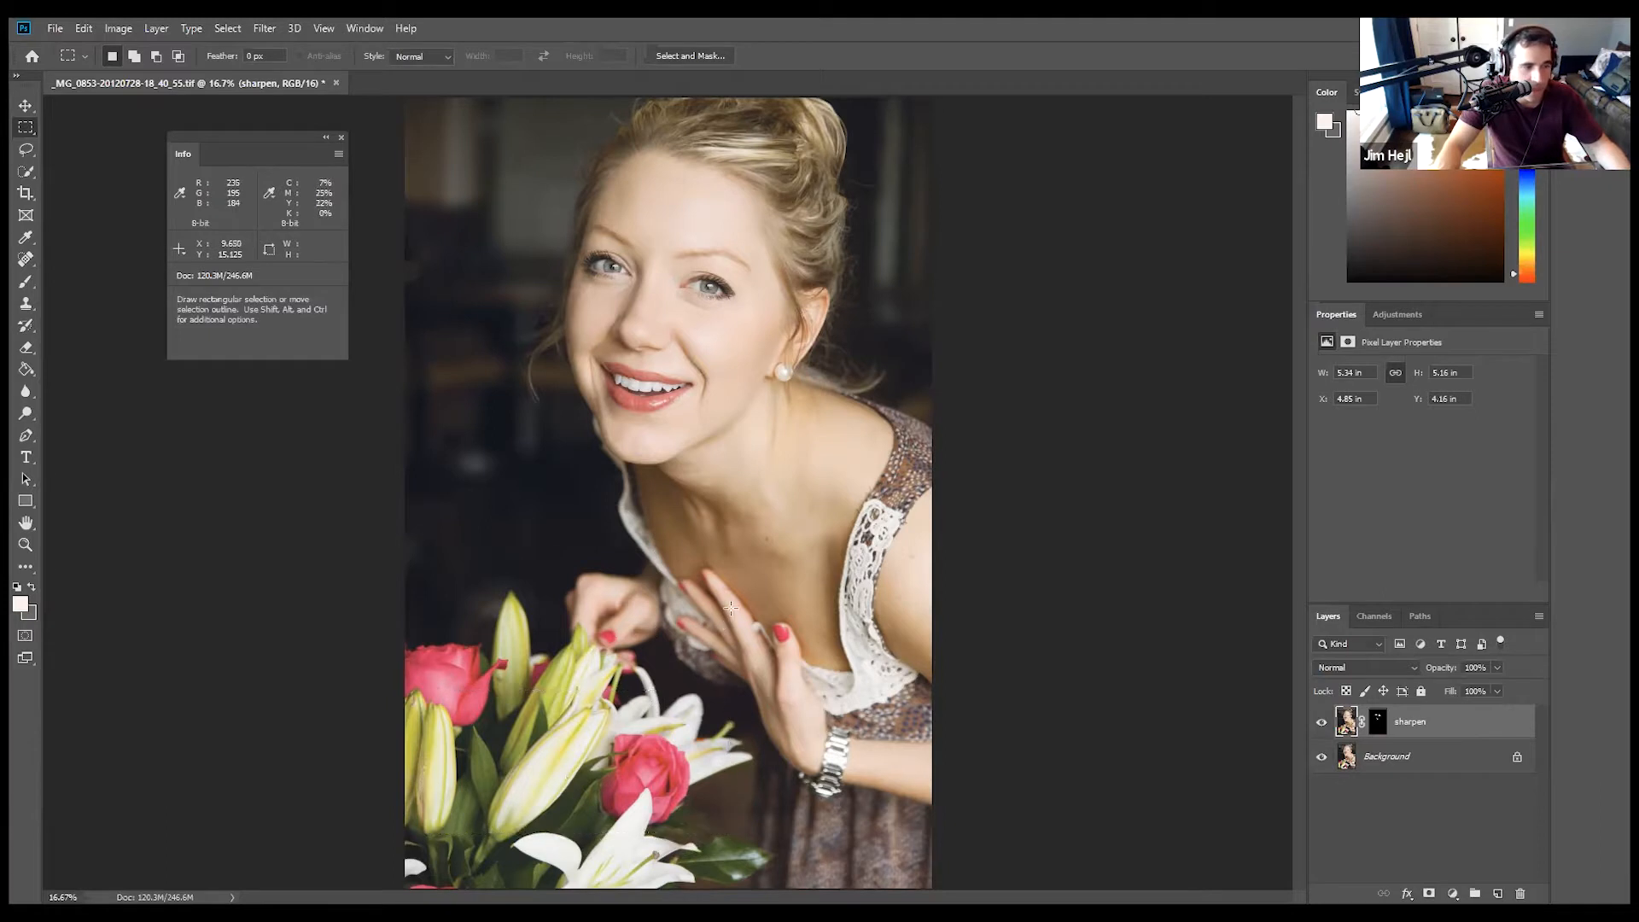
pyautogui.moveTo(789, 207); pyautogui.dragTo(503, 560)
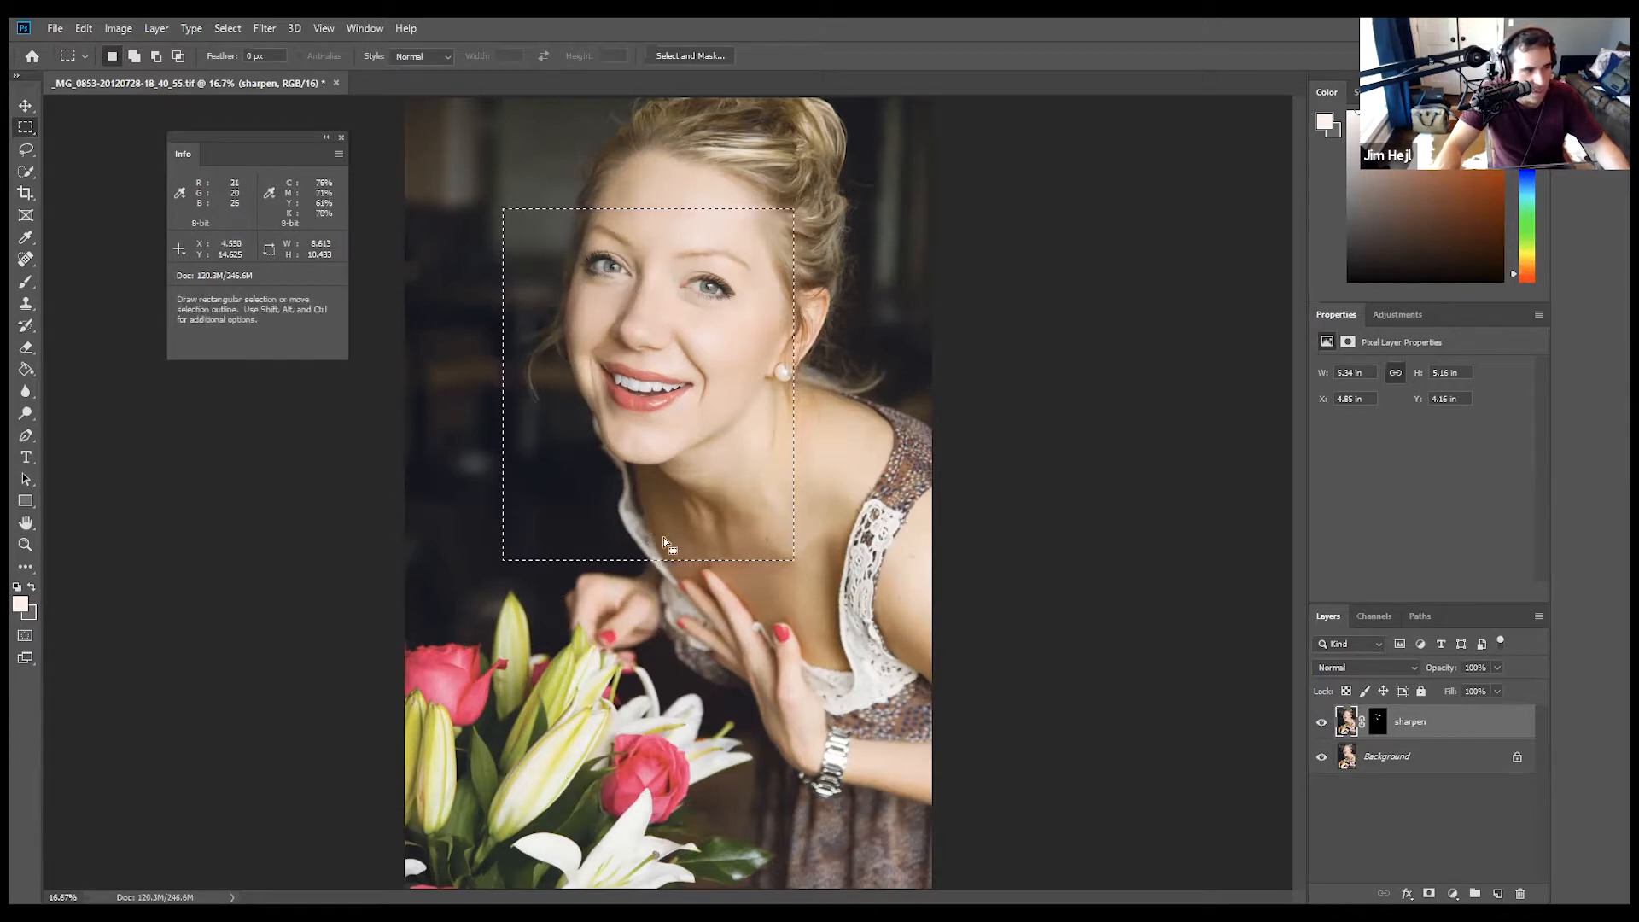
pyautogui.click(874, 382)
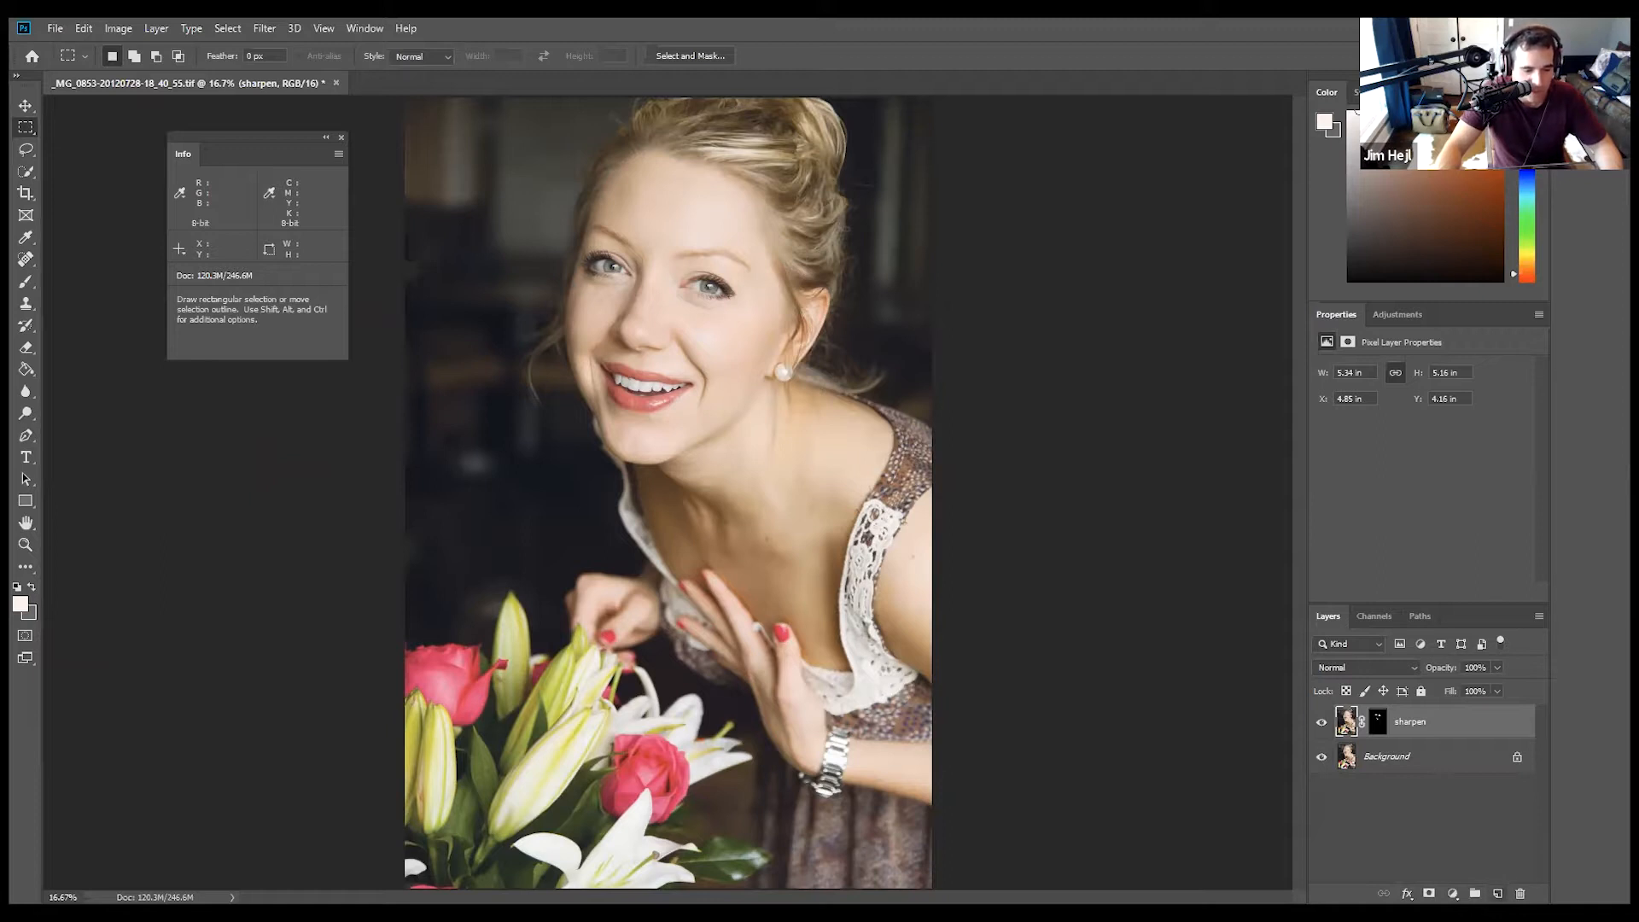
# Add a new empty layer above the sharpen layer, set its blend mode to Soft Light, and activate the Gradient tool.
pyautogui.hotkey('ctrl', 'shift', 'alt', 'n')
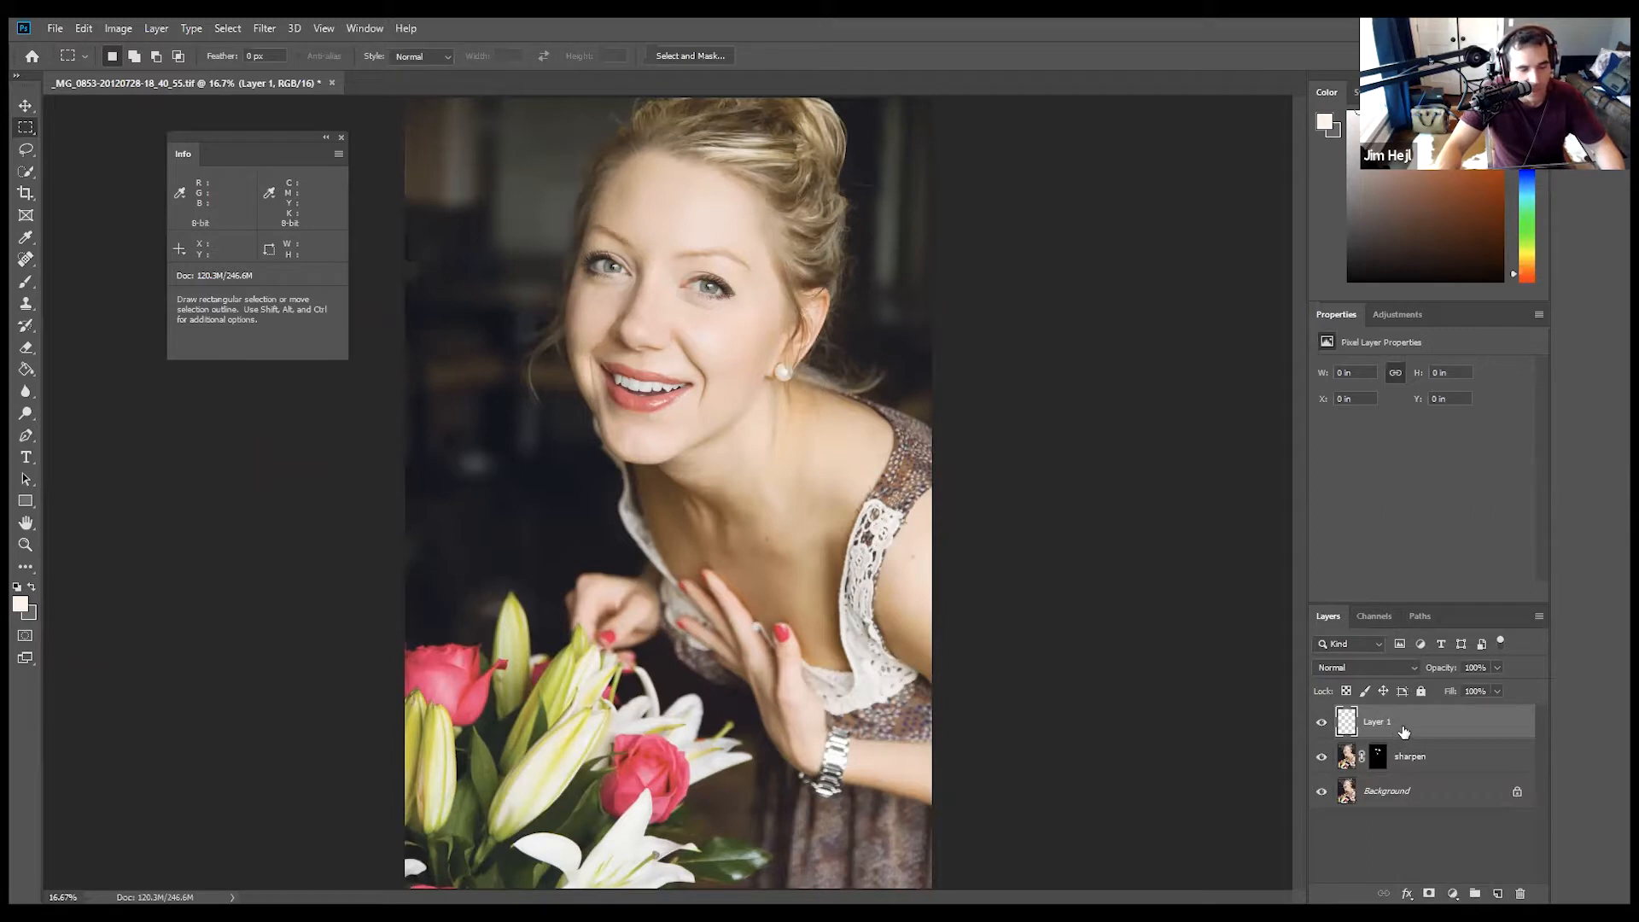
pyautogui.click(1386, 665)
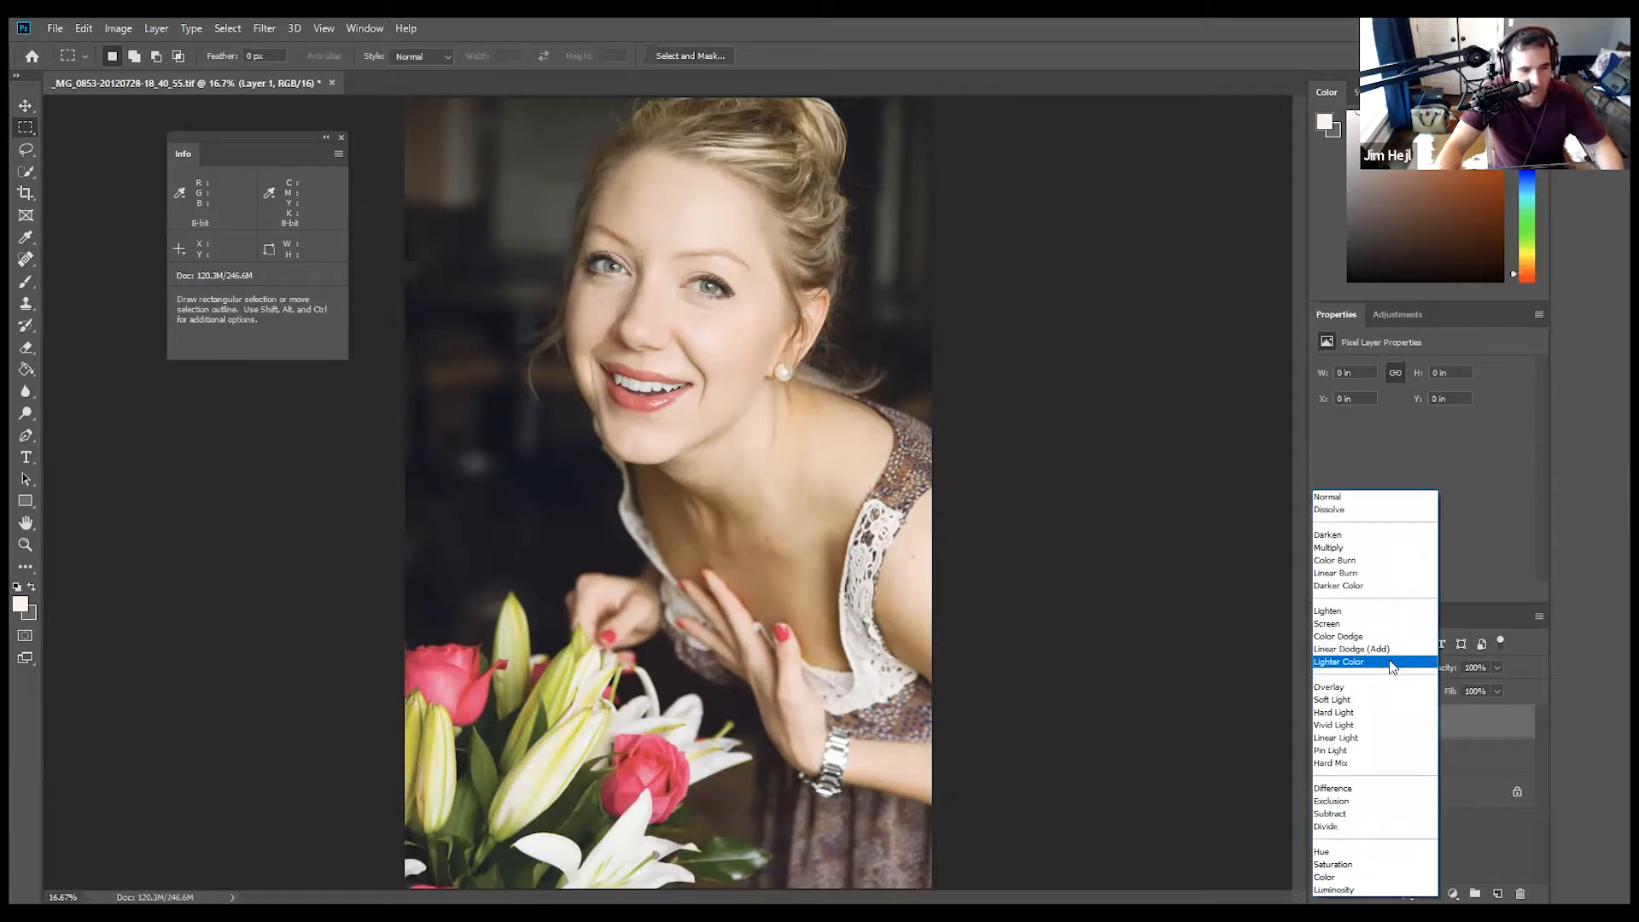
pyautogui.click(1348, 700)
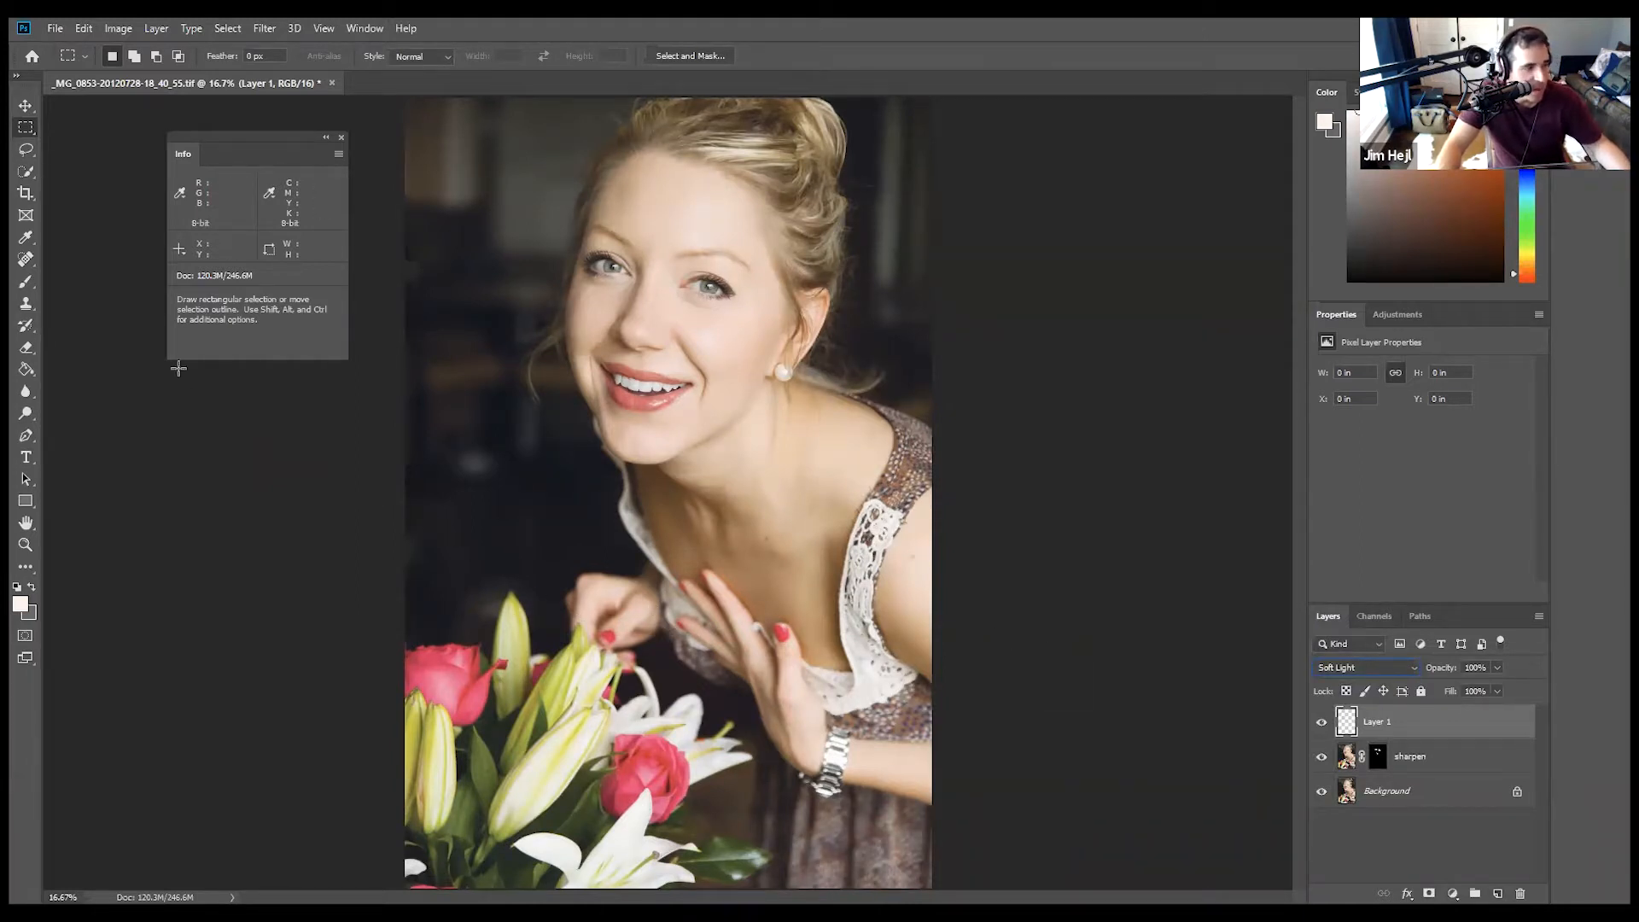
pyautogui.click(25, 372)
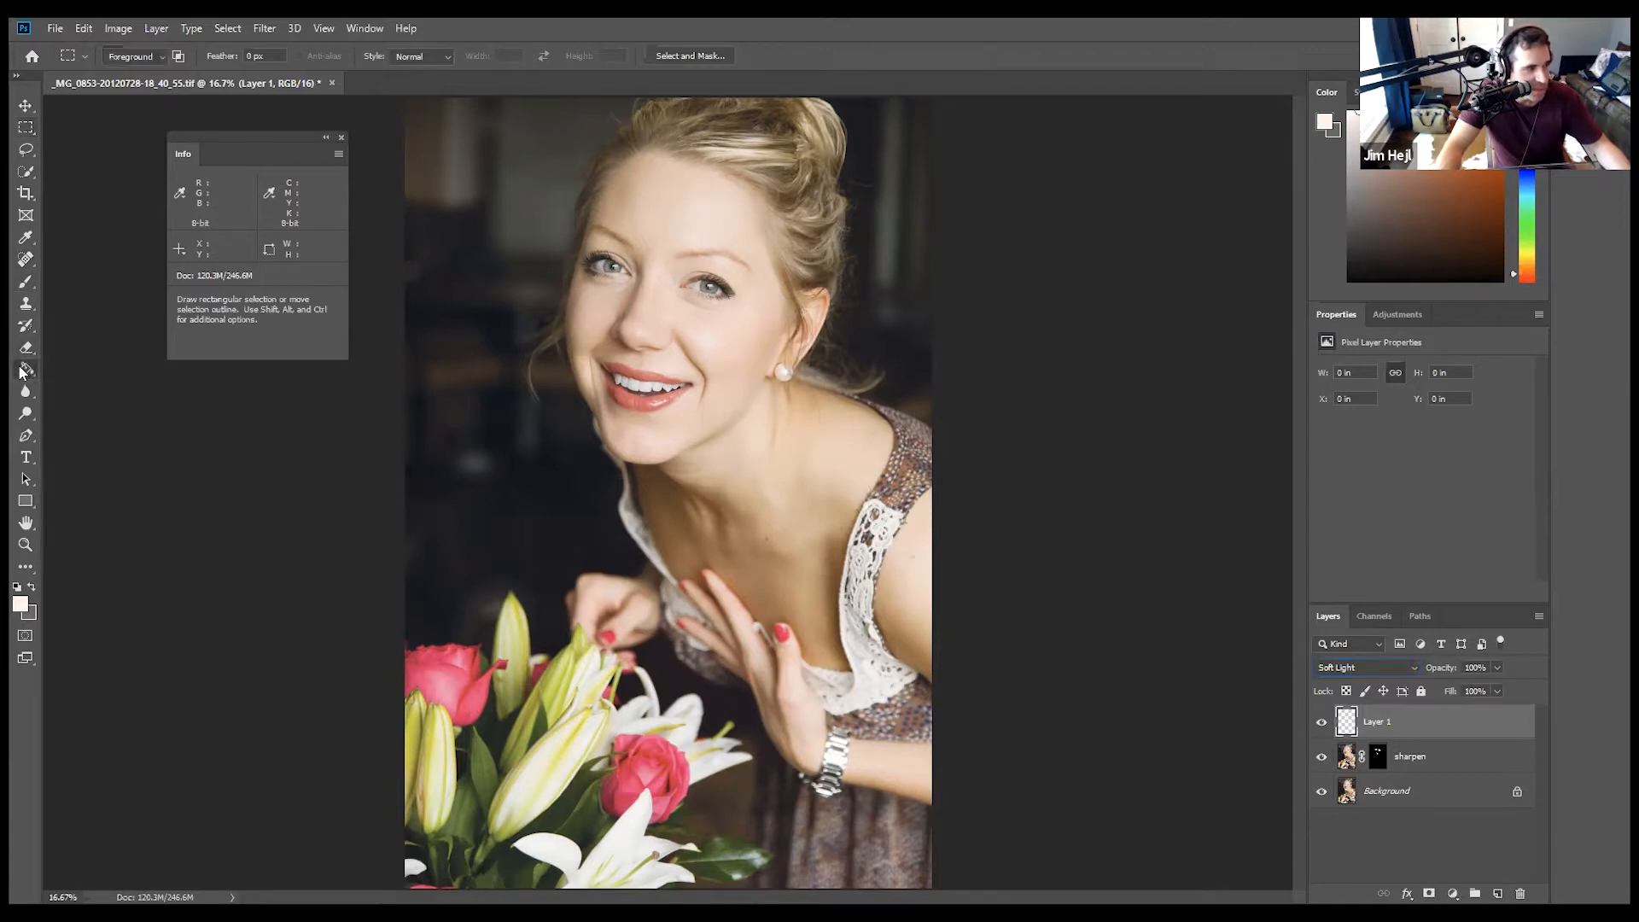
pyautogui.moveTo(28, 372); pyautogui.dragTo(73, 374)
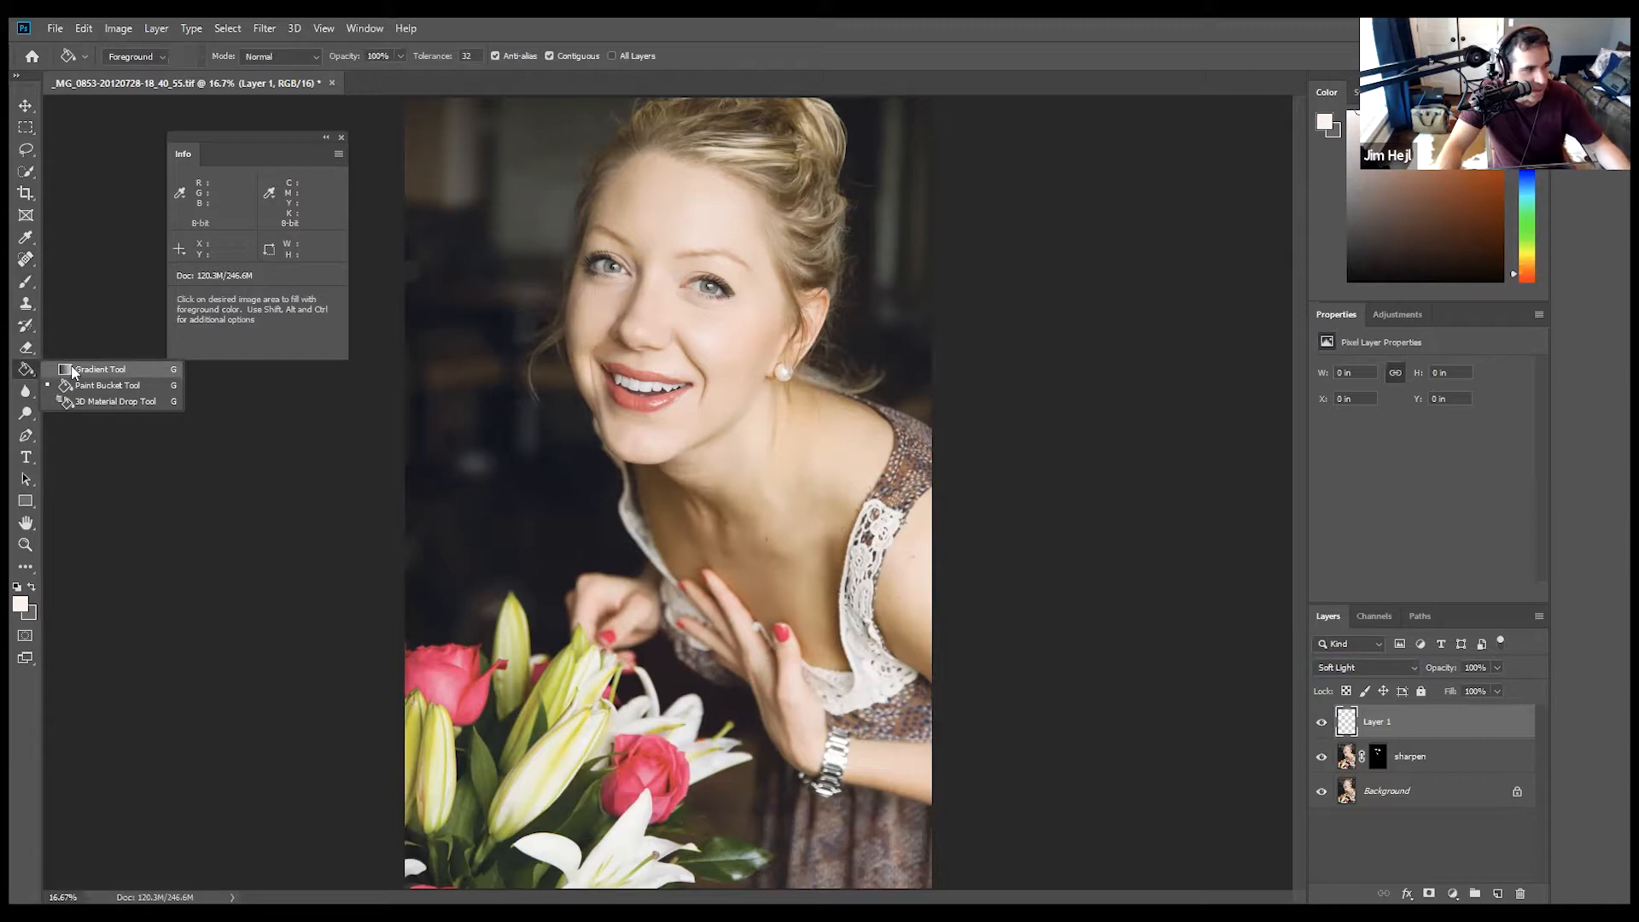
pyautogui.click(73, 372)
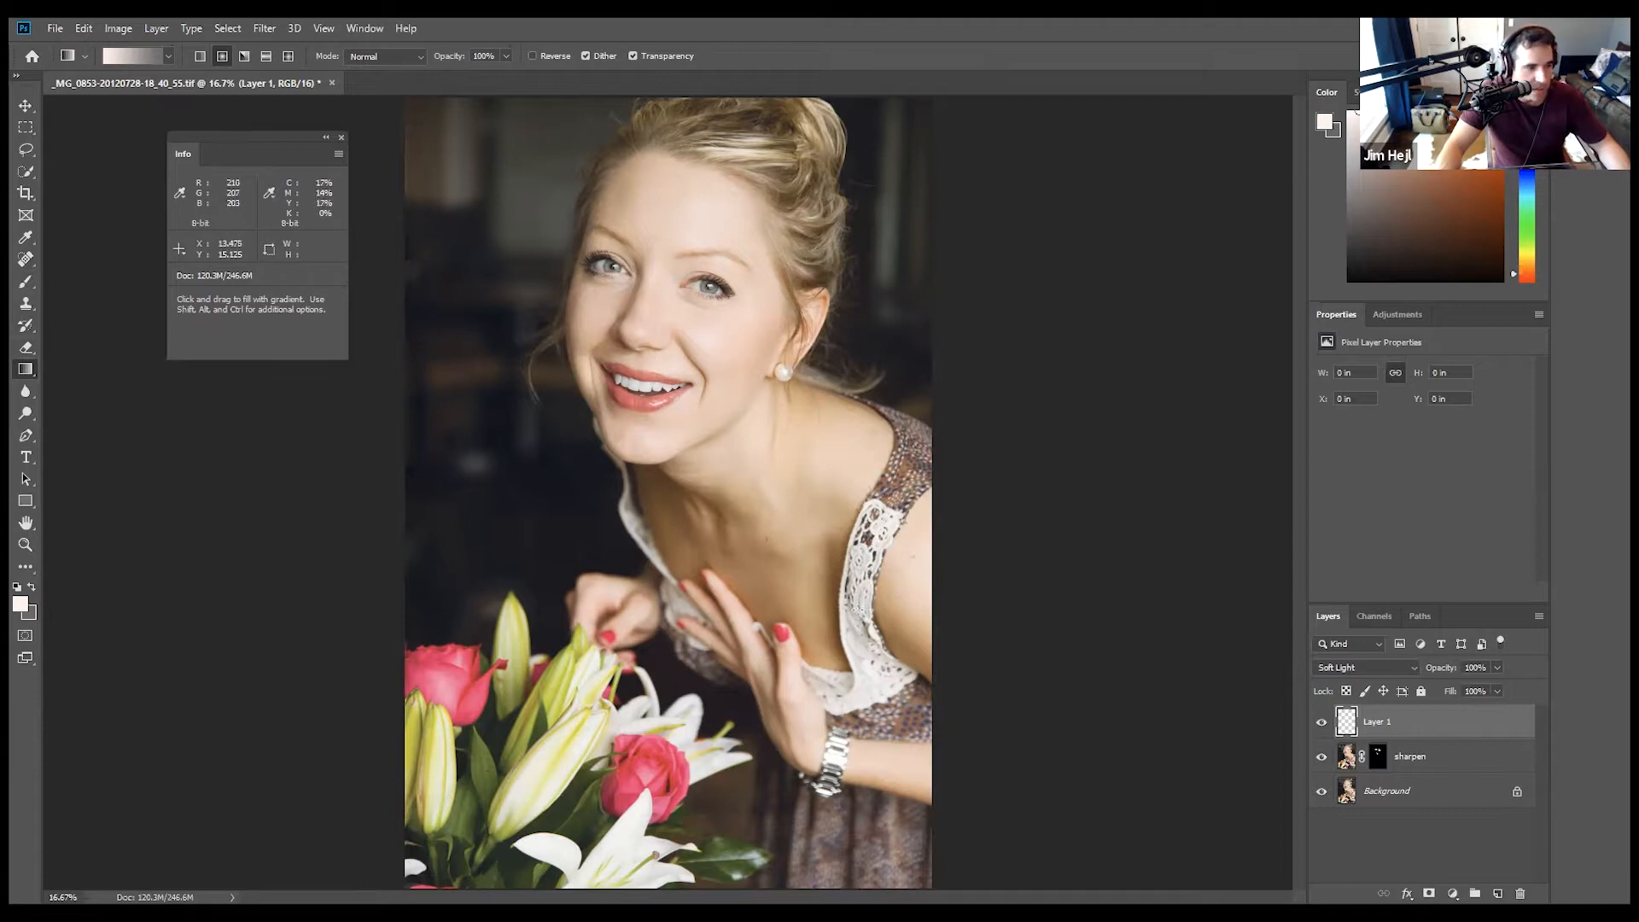
# Try a radial gradient from the face outward with the new layer in Normal mode, undo it and restore Soft Light.
pyautogui.click(1338, 671)
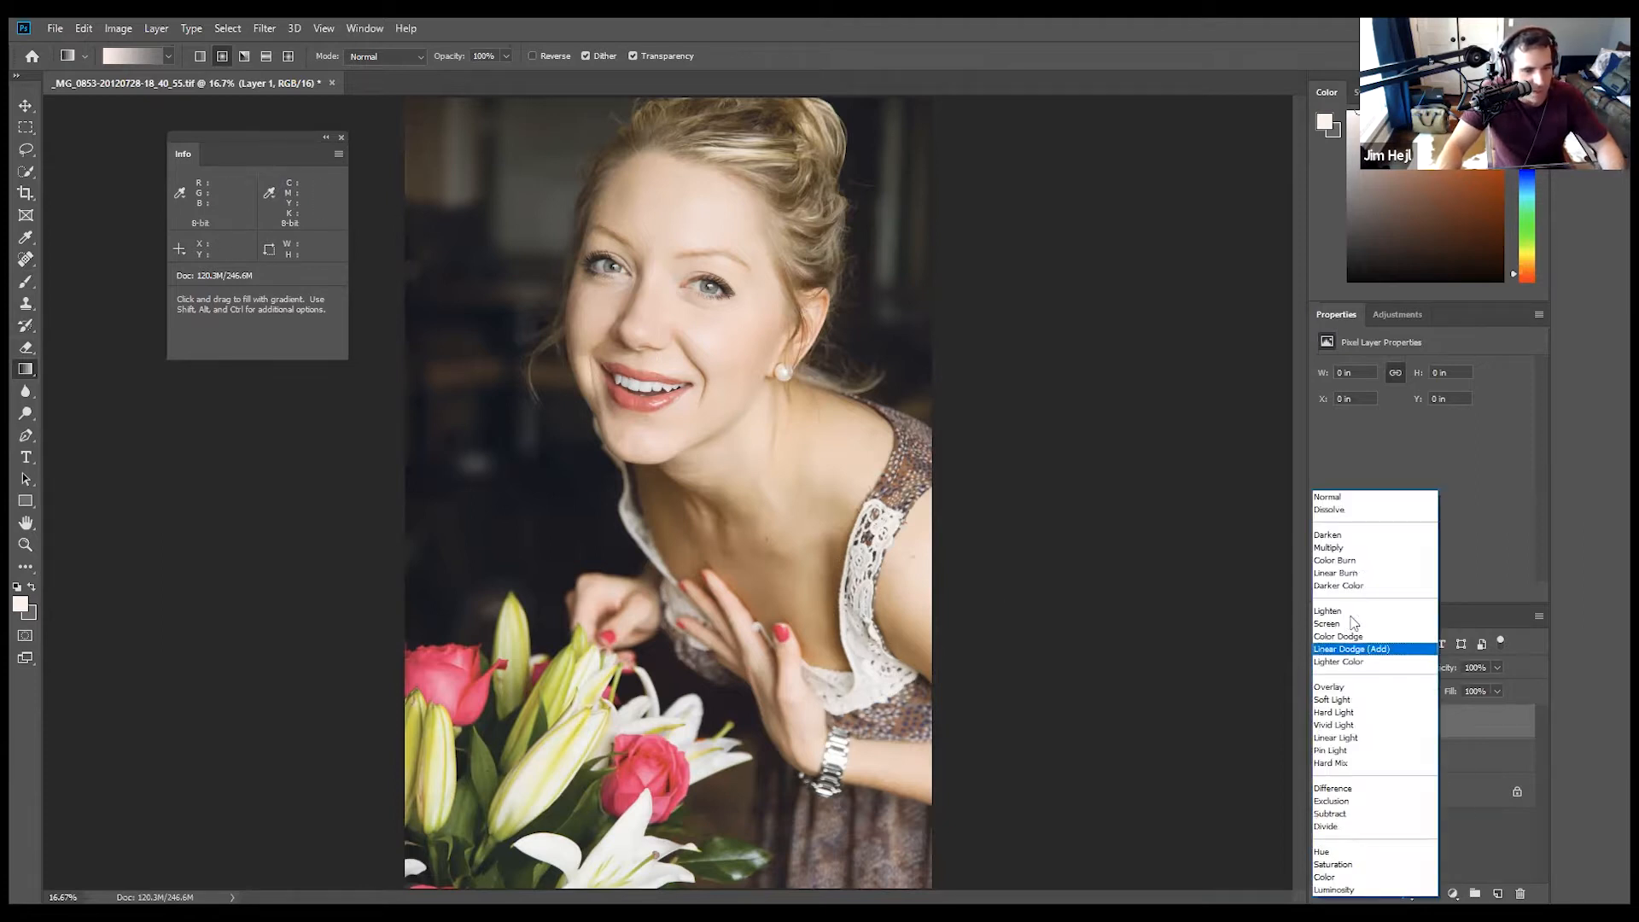
pyautogui.click(1335, 494)
pyautogui.moveTo(624, 351); pyautogui.dragTo(854, 669)
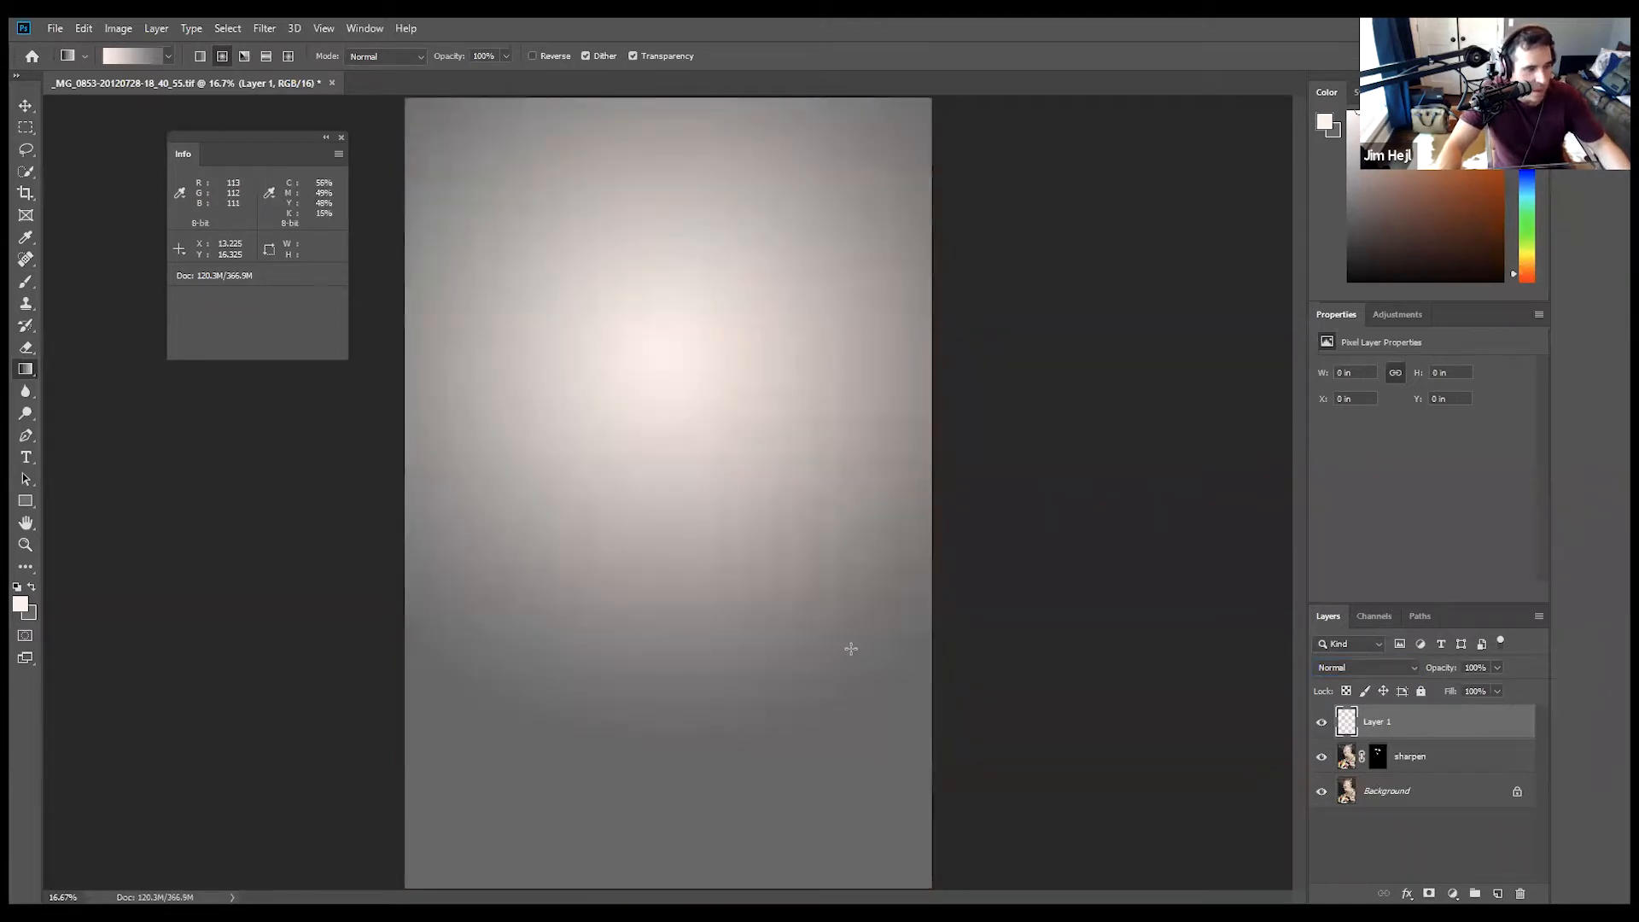
pyautogui.hotkey('ctrl', 'z')
pyautogui.click(1339, 668)
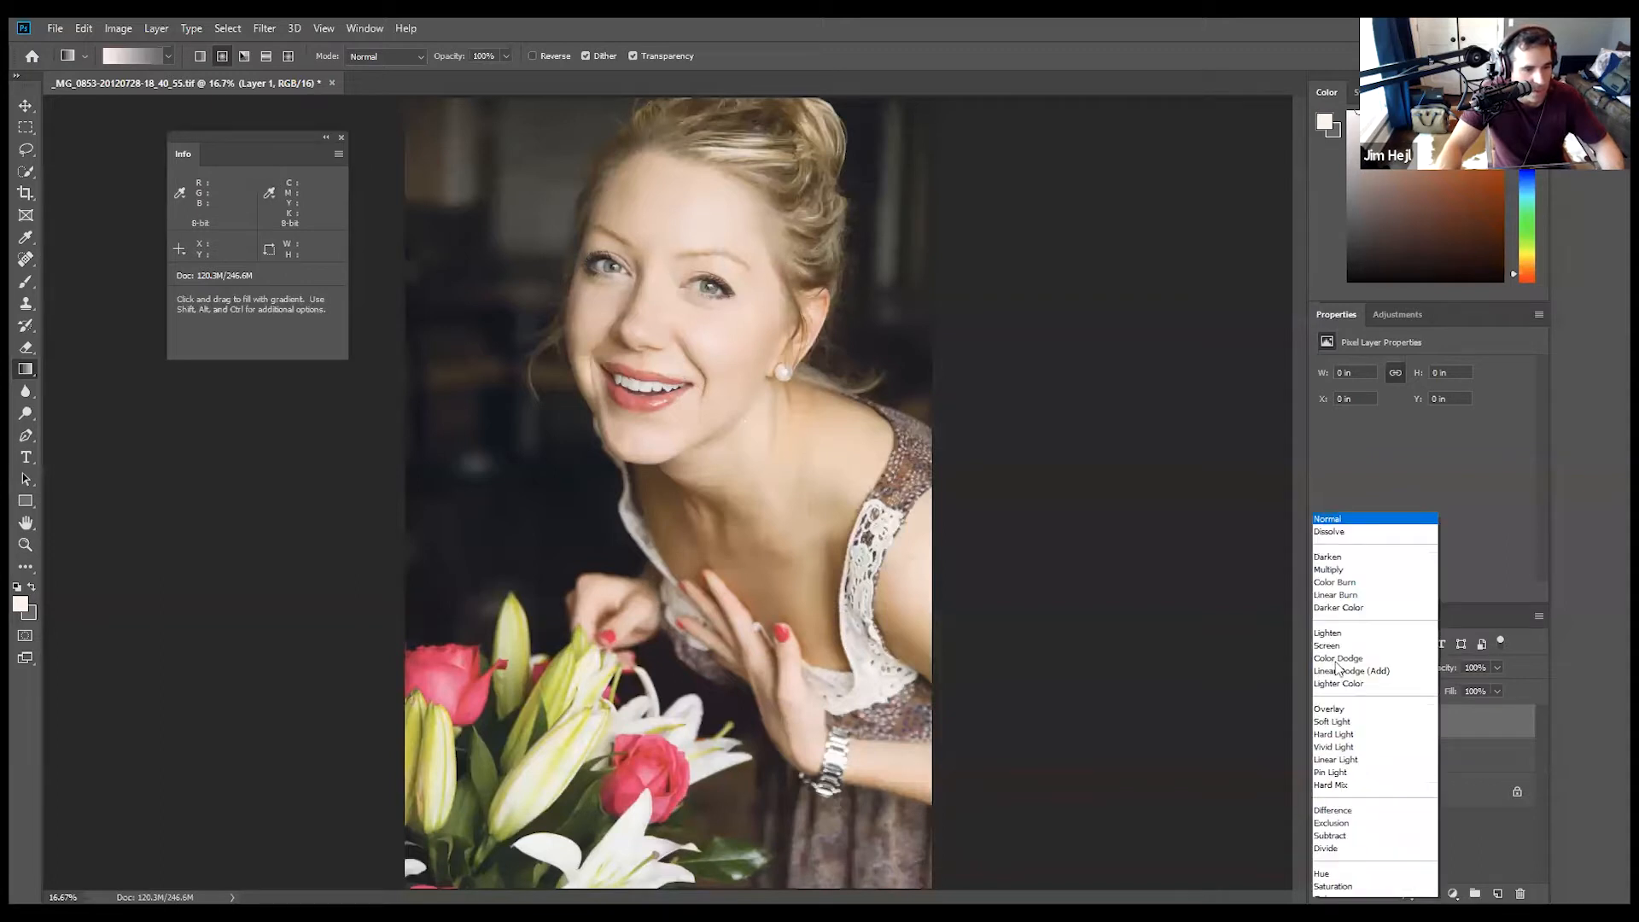
pyautogui.click(1336, 697)
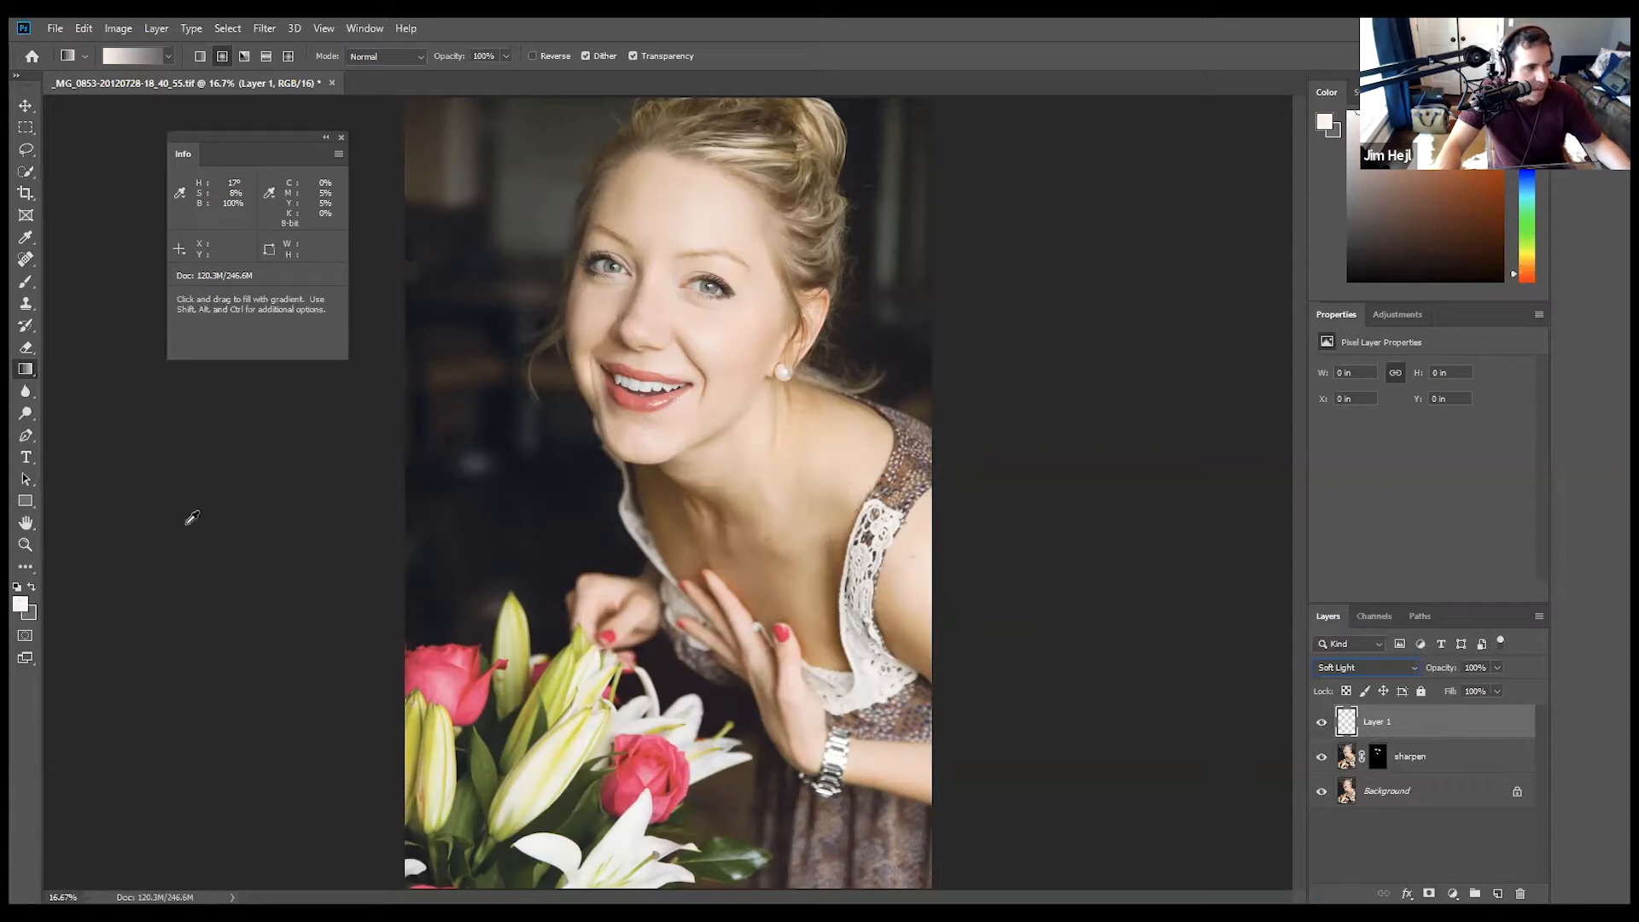
# Check the foreground colour without altering it and set the background colour to mid grey #696969.
pyautogui.click(20, 605)
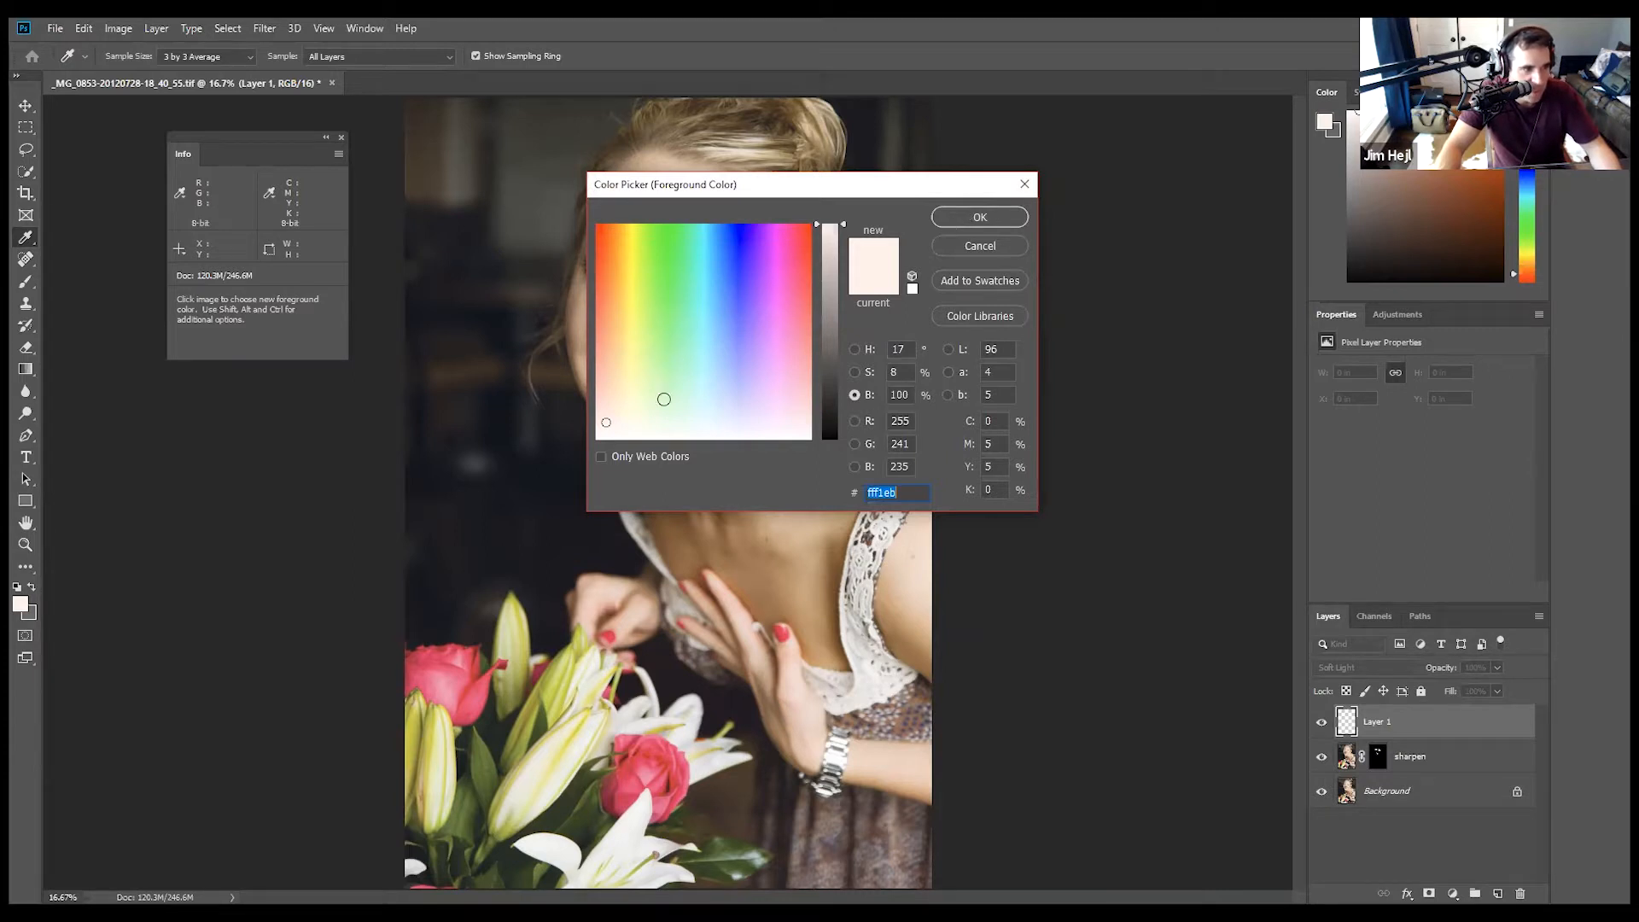
pyautogui.click(956, 217)
pyautogui.press('g')
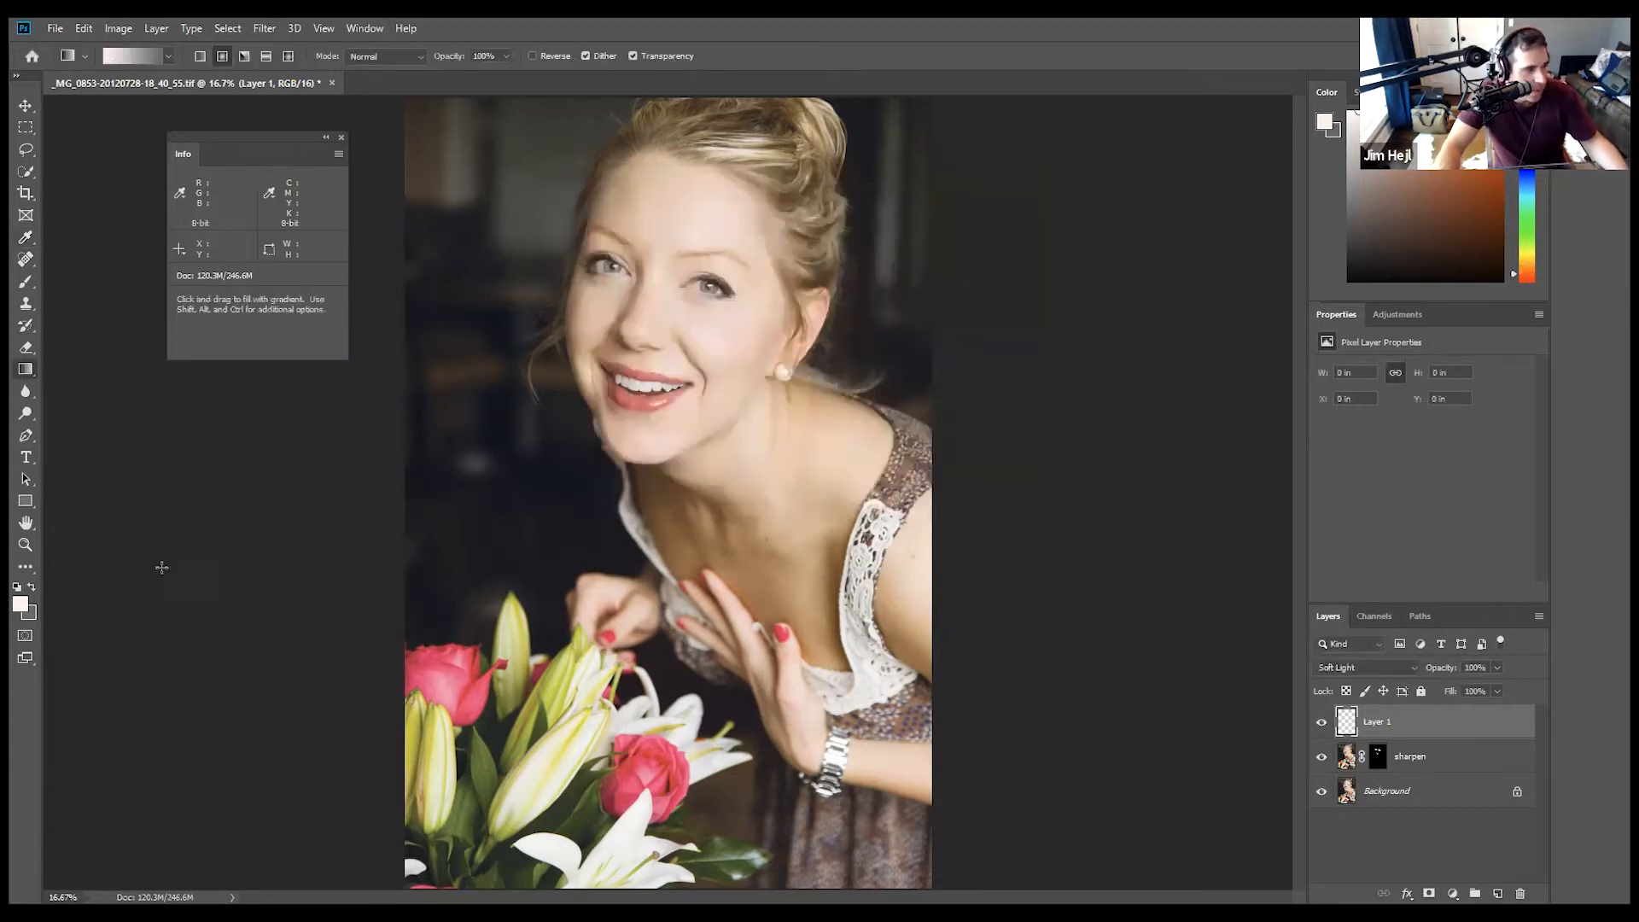
pyautogui.click(29, 616)
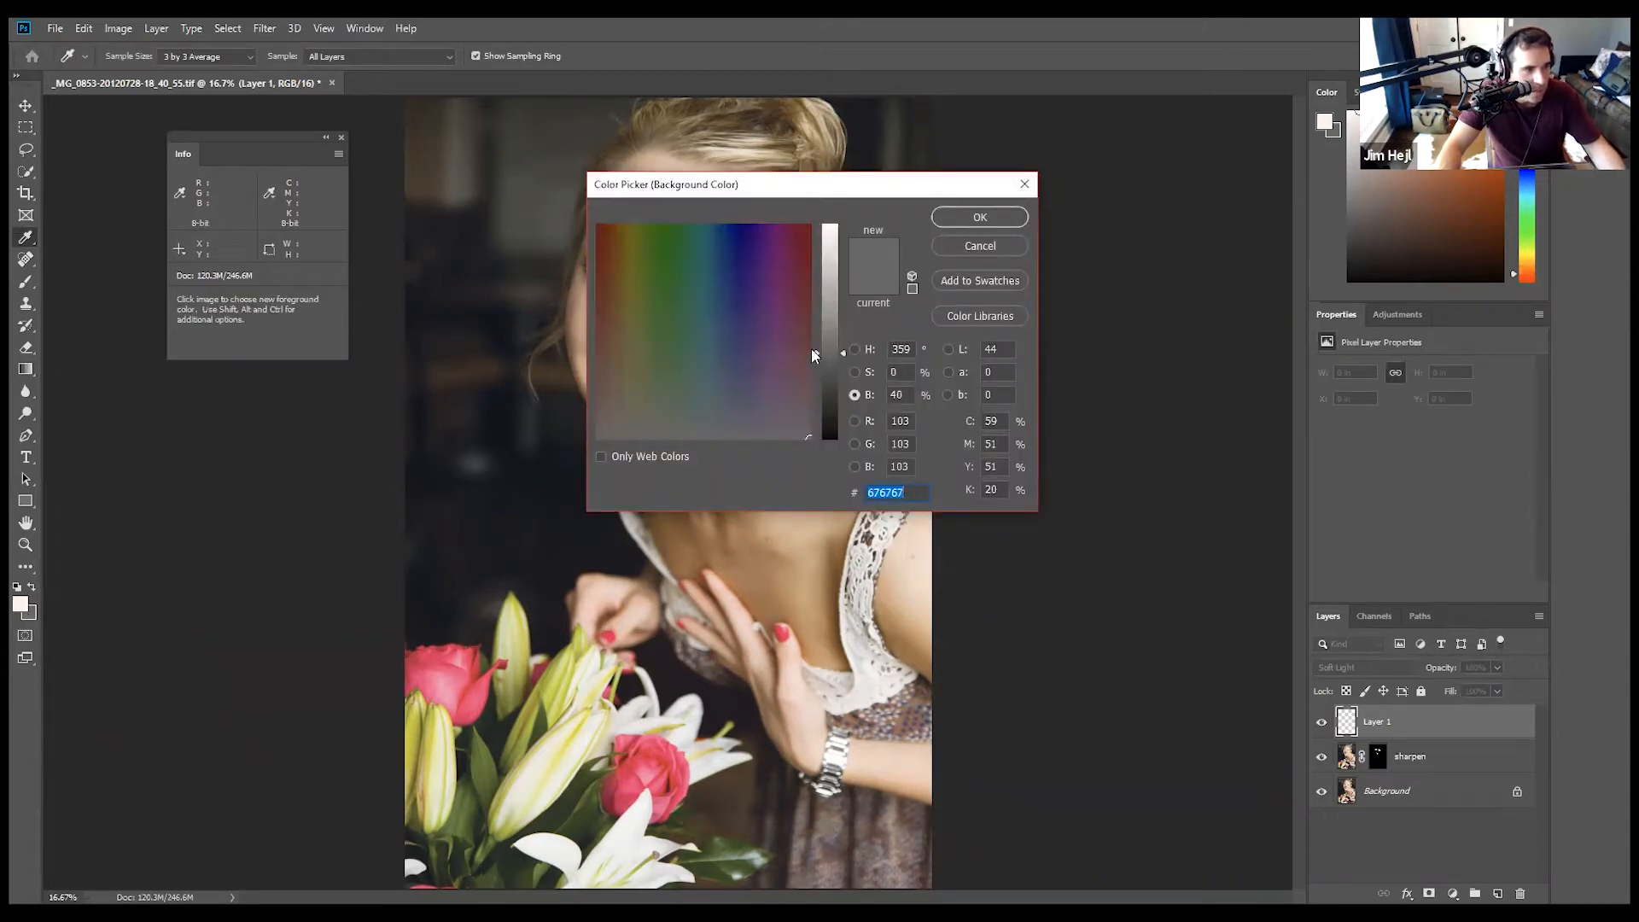
pyautogui.moveTo(814, 348); pyautogui.dragTo(816, 335)
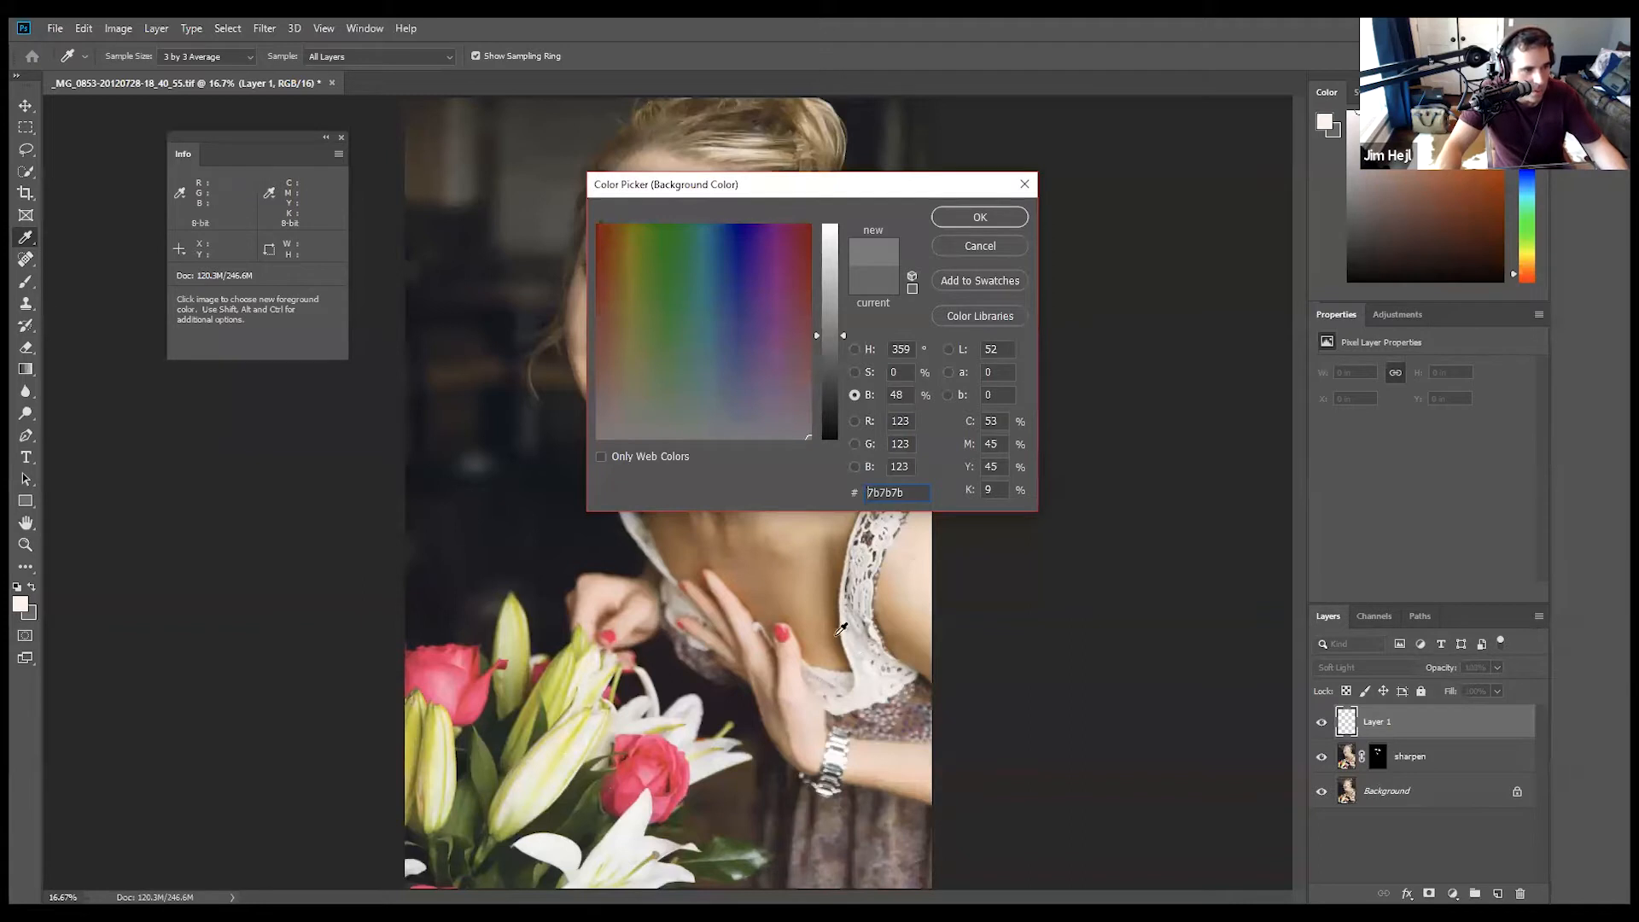
pyautogui.click(814, 336)
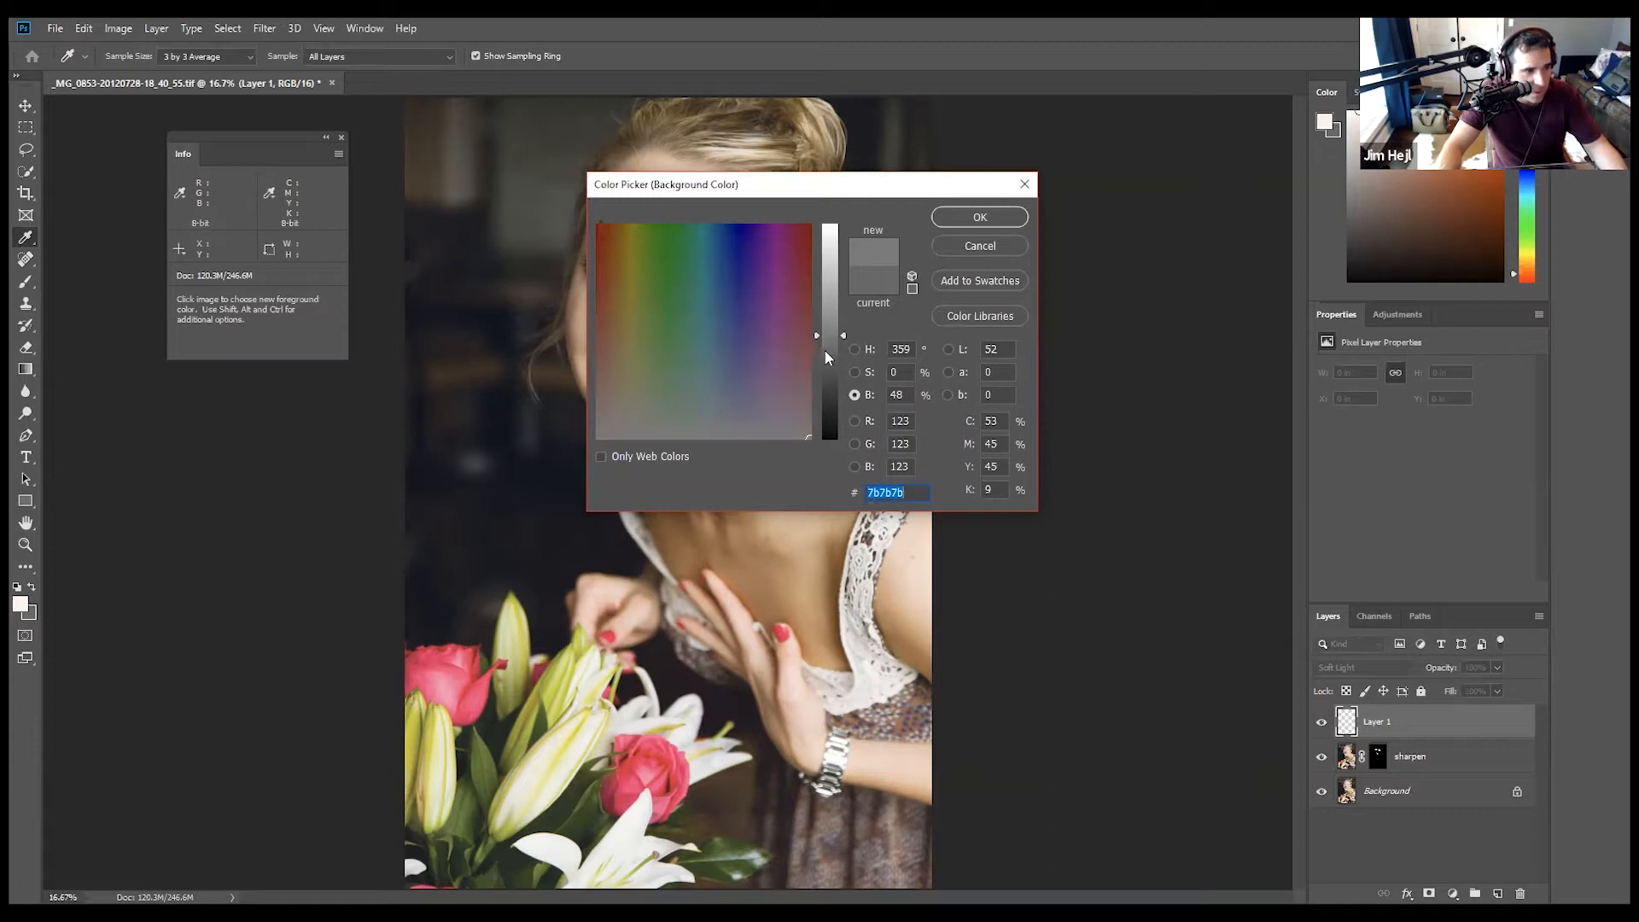
pyautogui.click(822, 350)
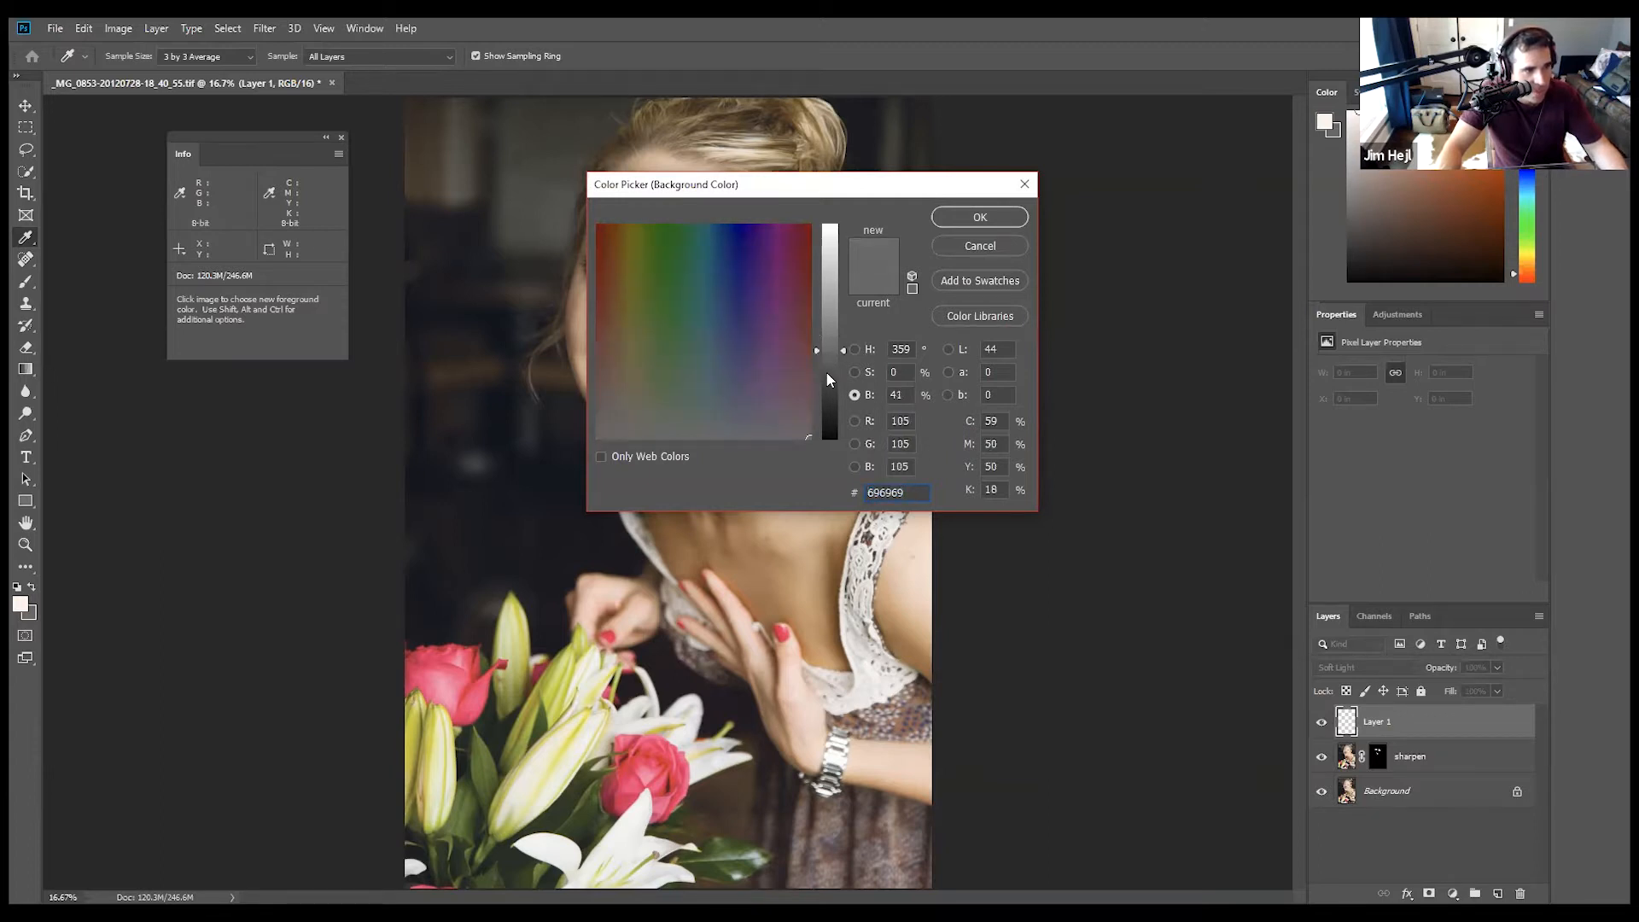
pyautogui.click(967, 217)
pyautogui.press('g')
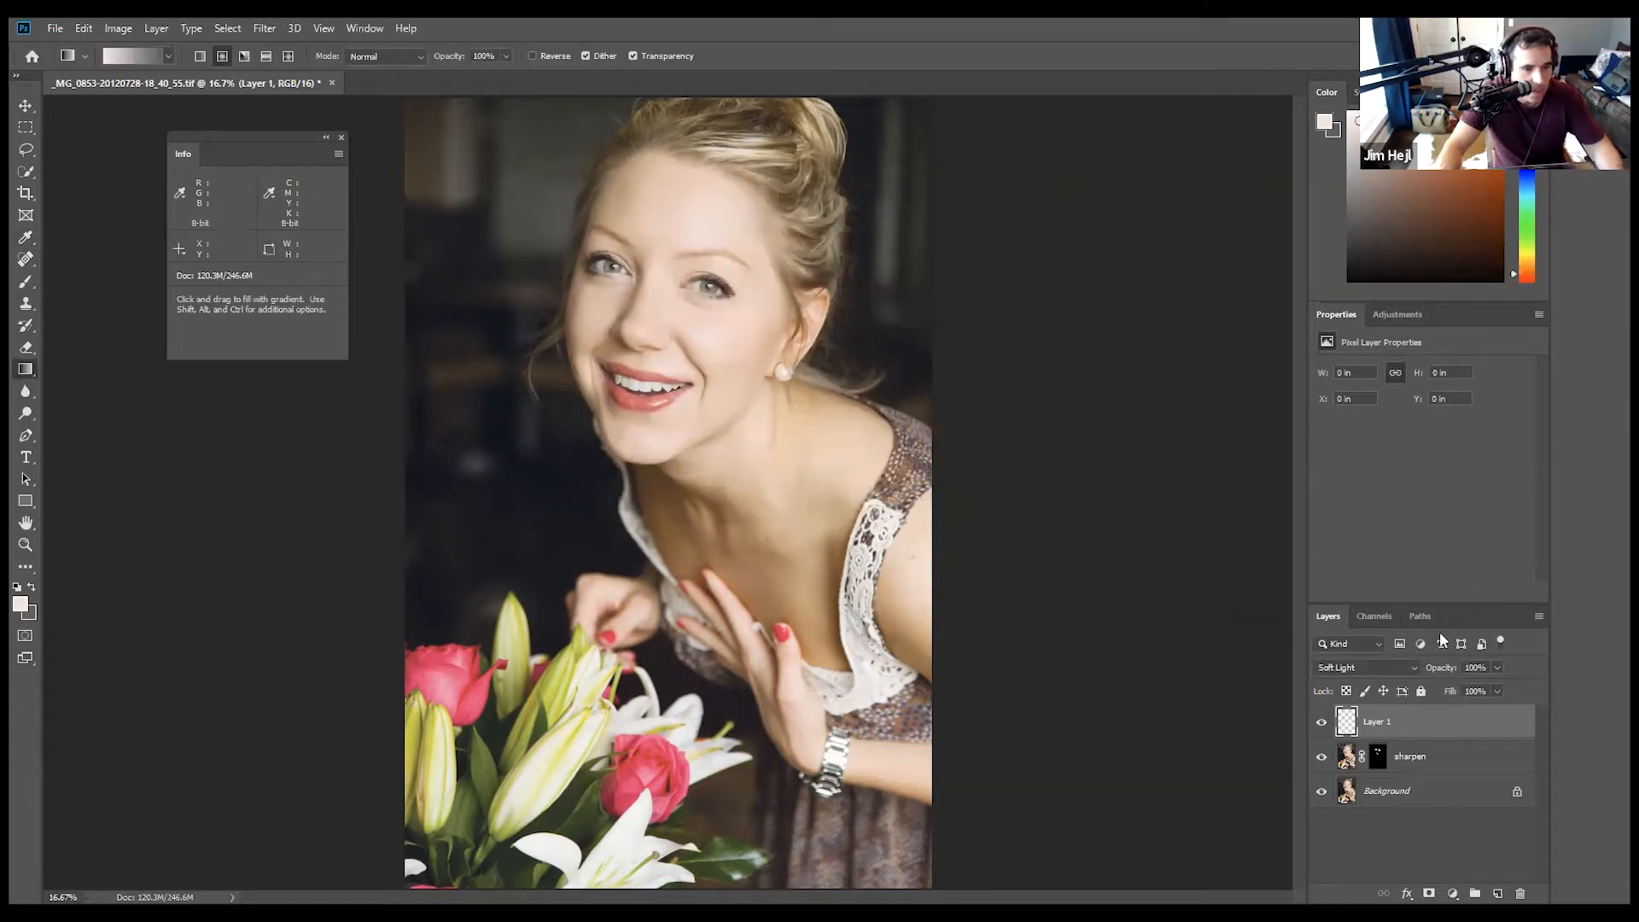
# Draw a radial gradient from the face down to the dress and set the gradient layer's opacity to 25%.
pyautogui.click(1494, 667)
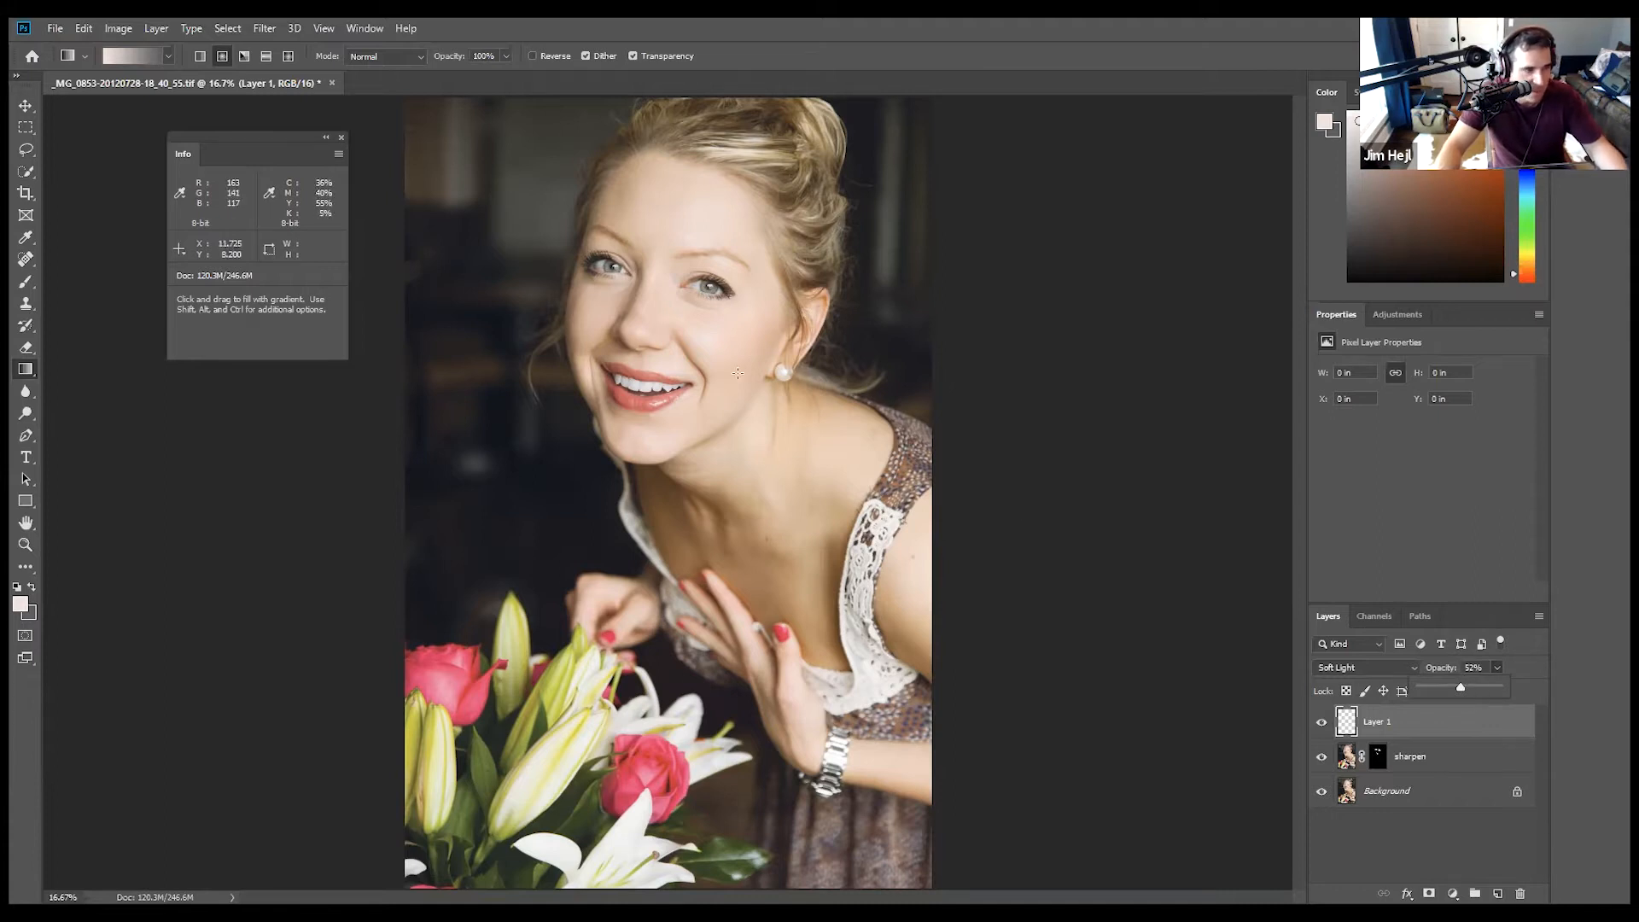
pyautogui.moveTo(662, 283); pyautogui.dragTo(830, 746)
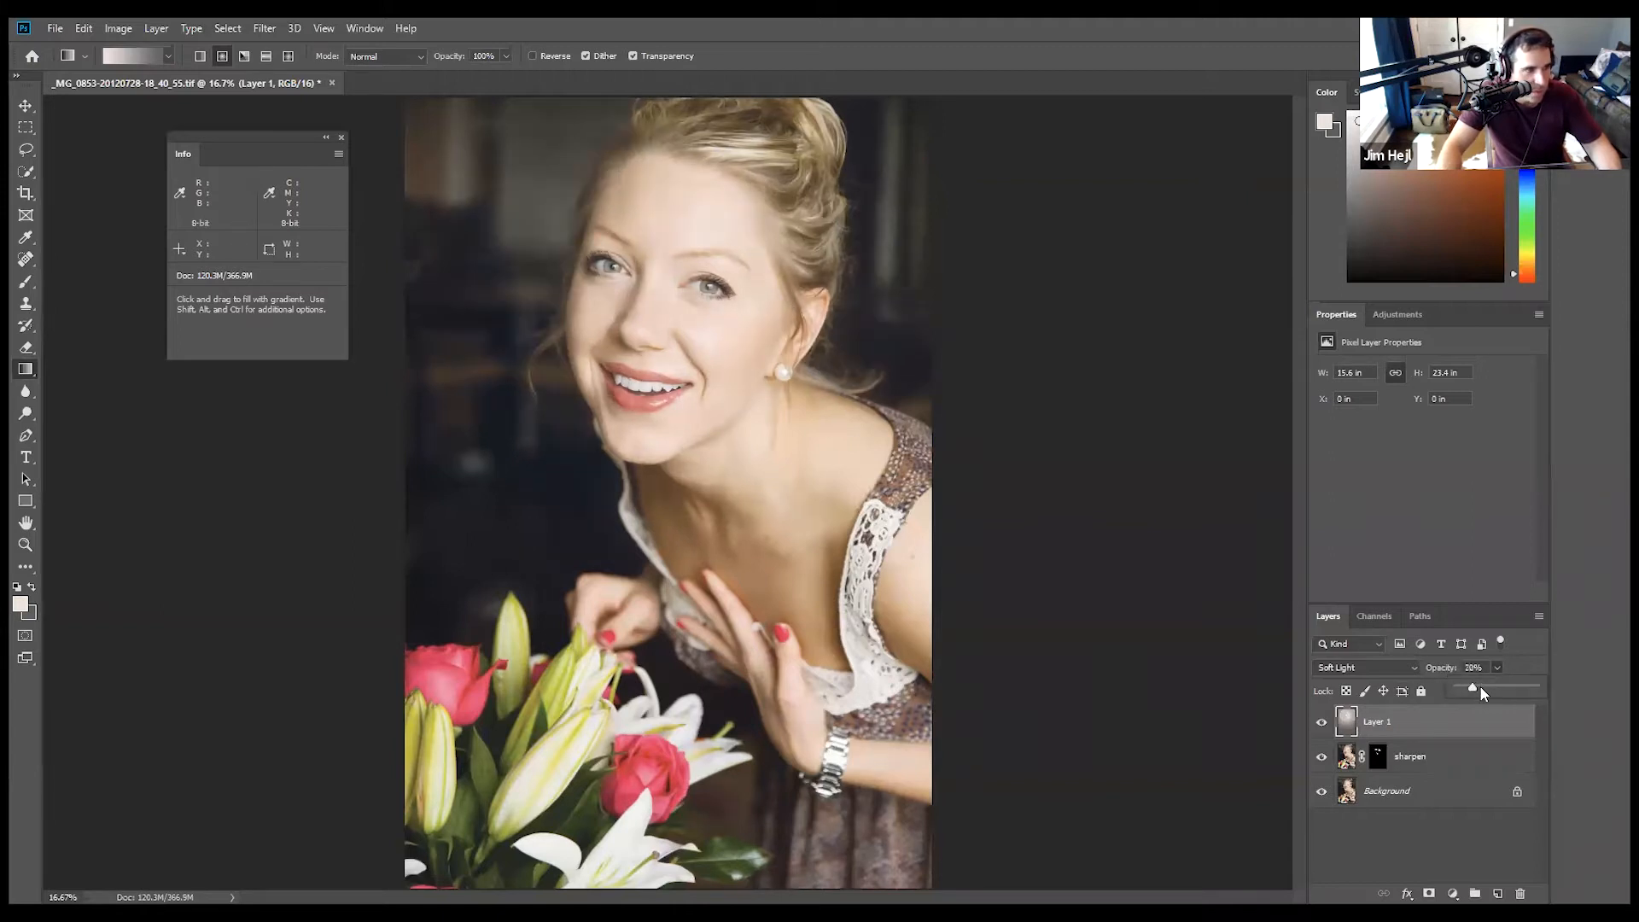
pyautogui.moveTo(1471, 689); pyautogui.dragTo(1475, 689)
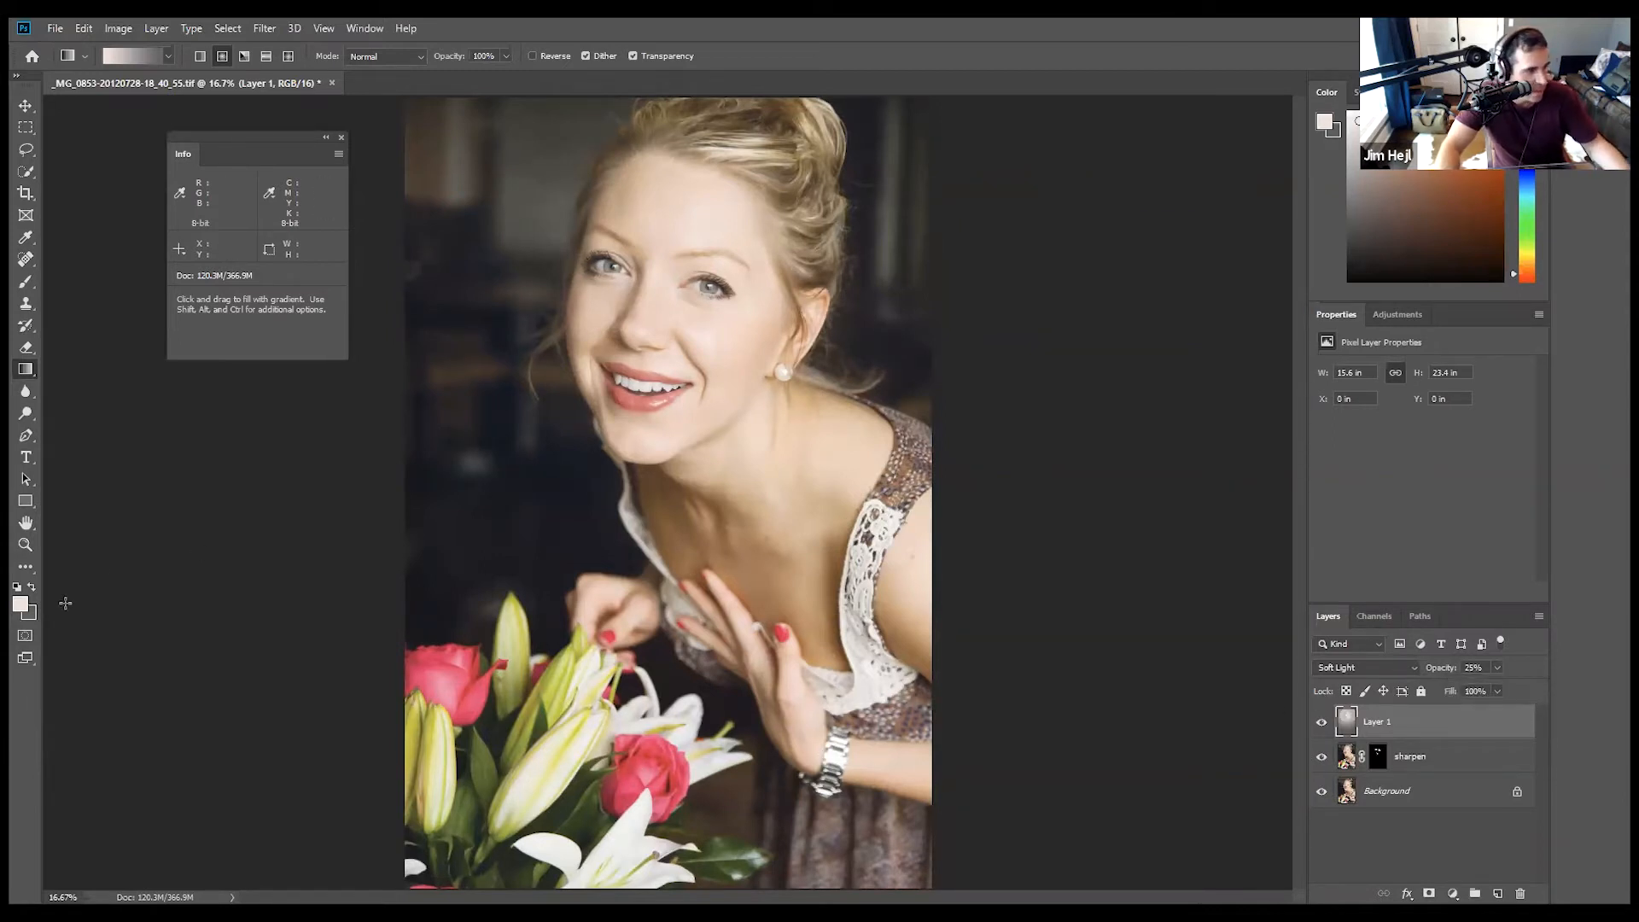
# Set the background colour to dark grey #323232 and draw the radial gradient from the face to near the photo's lower edge.
pyautogui.click(31, 619)
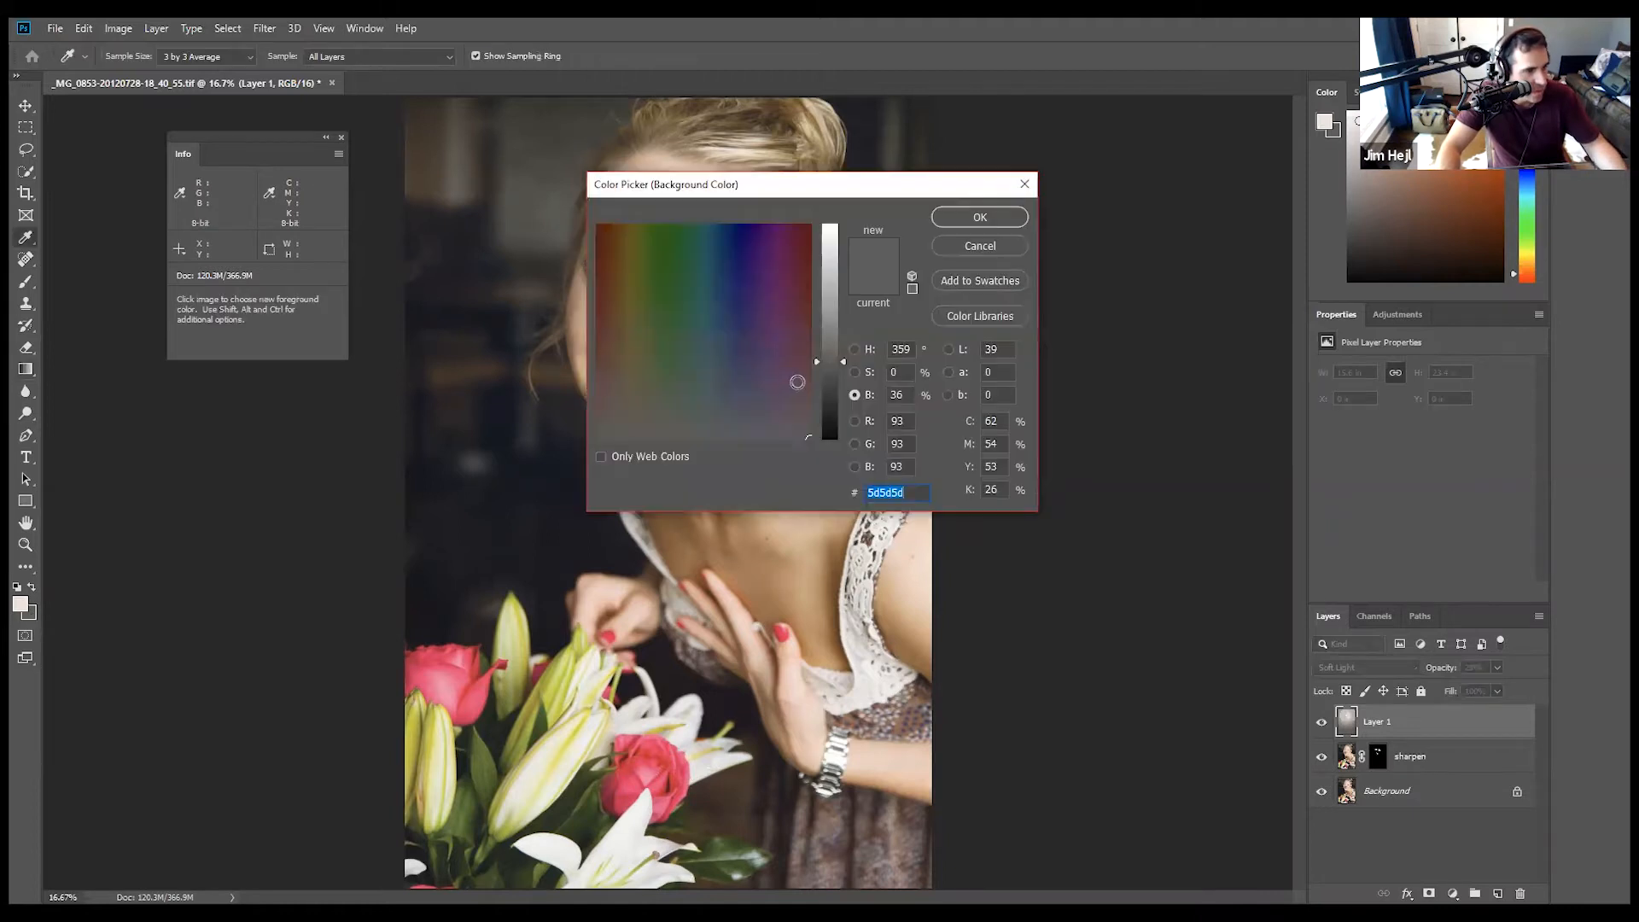
pyautogui.click(828, 397)
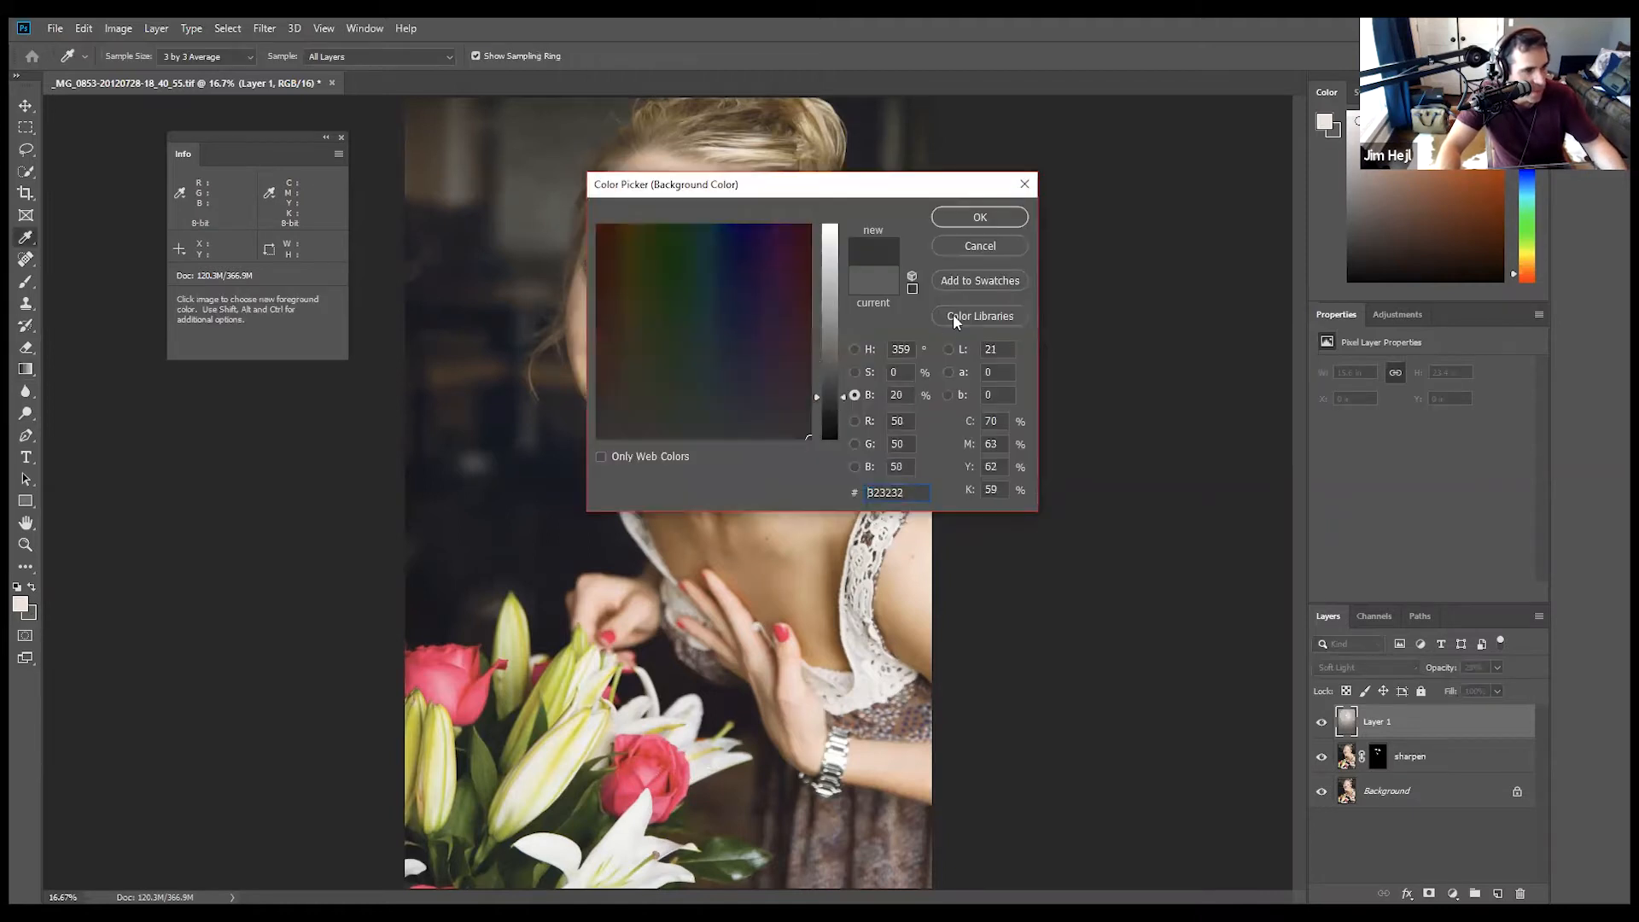
pyautogui.click(954, 217)
pyautogui.moveTo(659, 338); pyautogui.dragTo(750, 828)
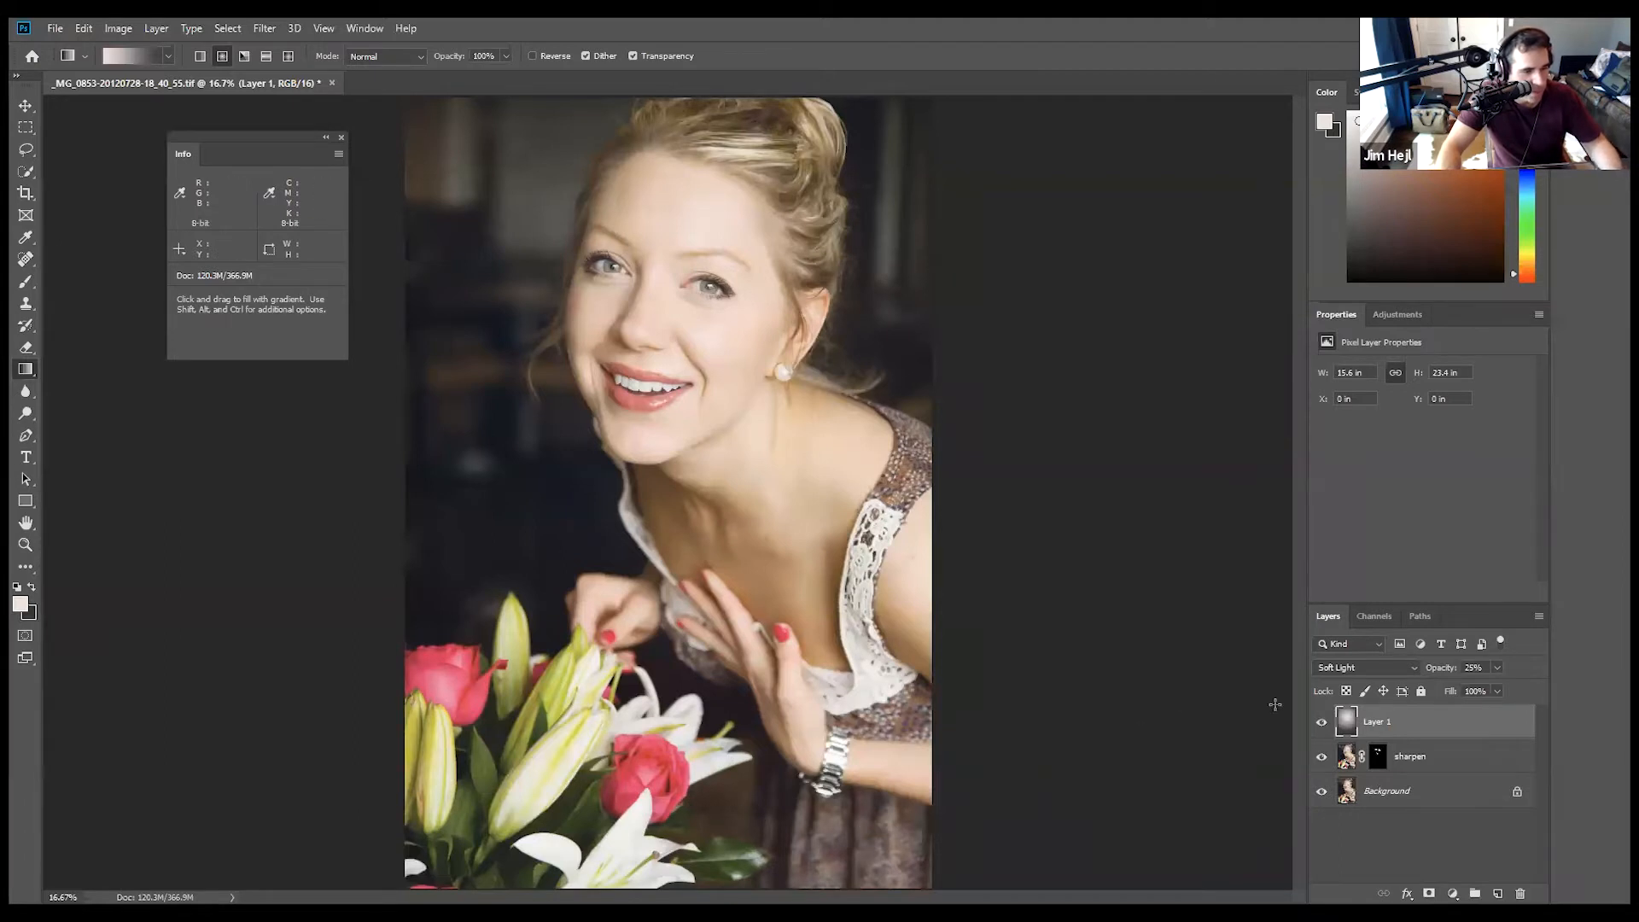
# Compare the portrait with the gradient layer repeatedly hidden and shown, leaving the layer visible.
pyautogui.click(1322, 723)
pyautogui.click(1322, 723)
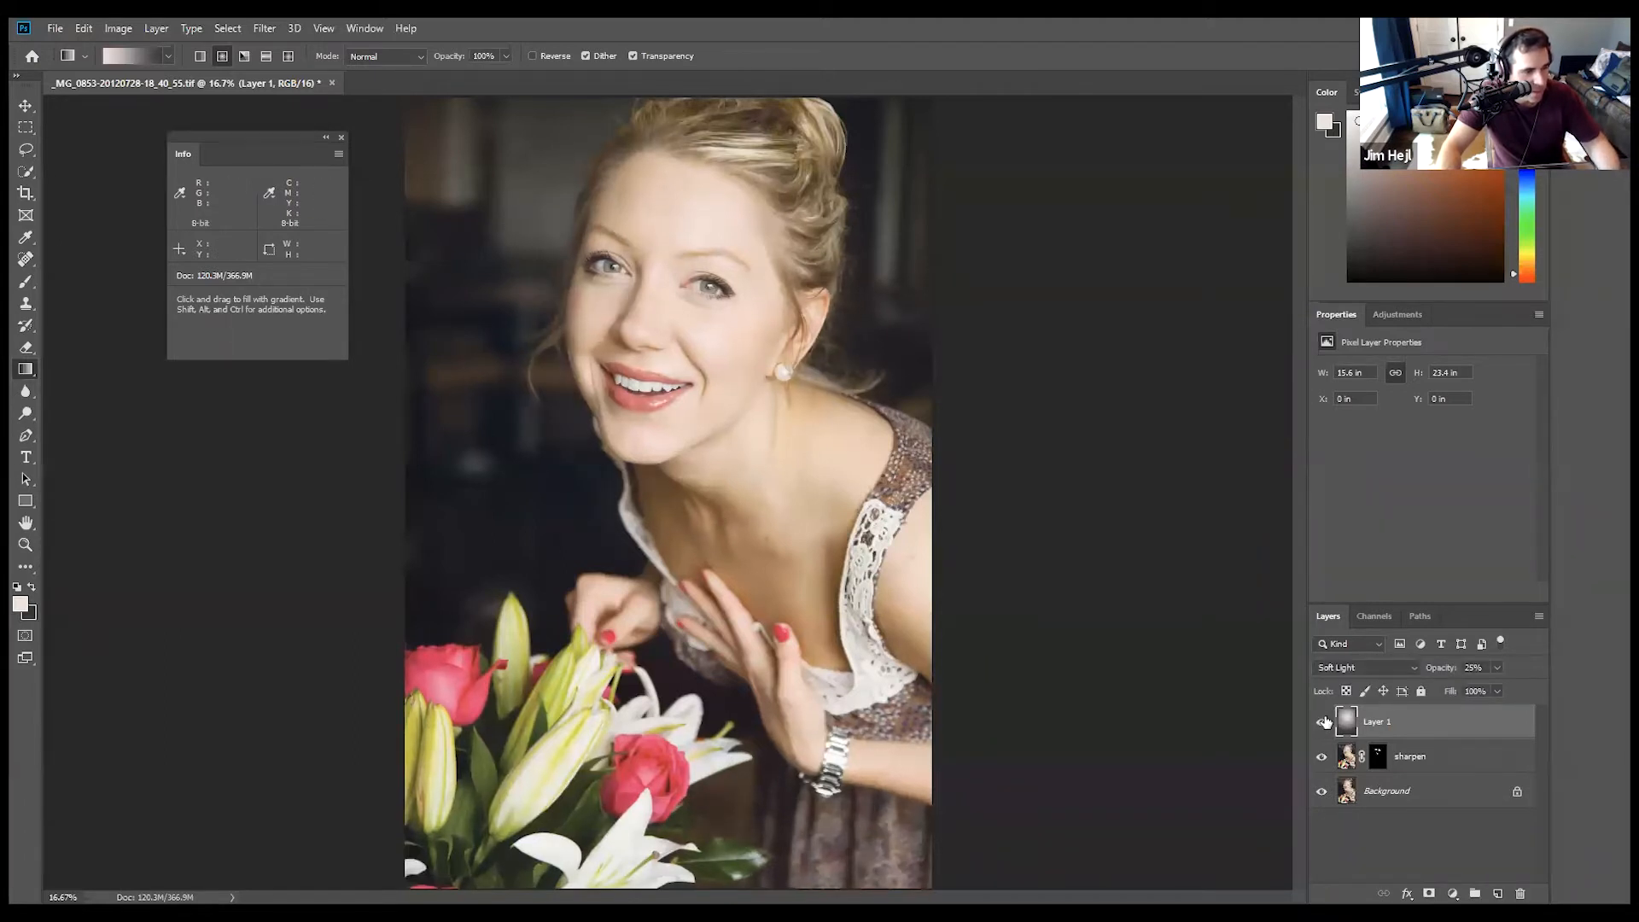
pyautogui.click(1322, 721)
pyautogui.click(1323, 720)
pyautogui.click(1322, 727)
pyautogui.click(1321, 723)
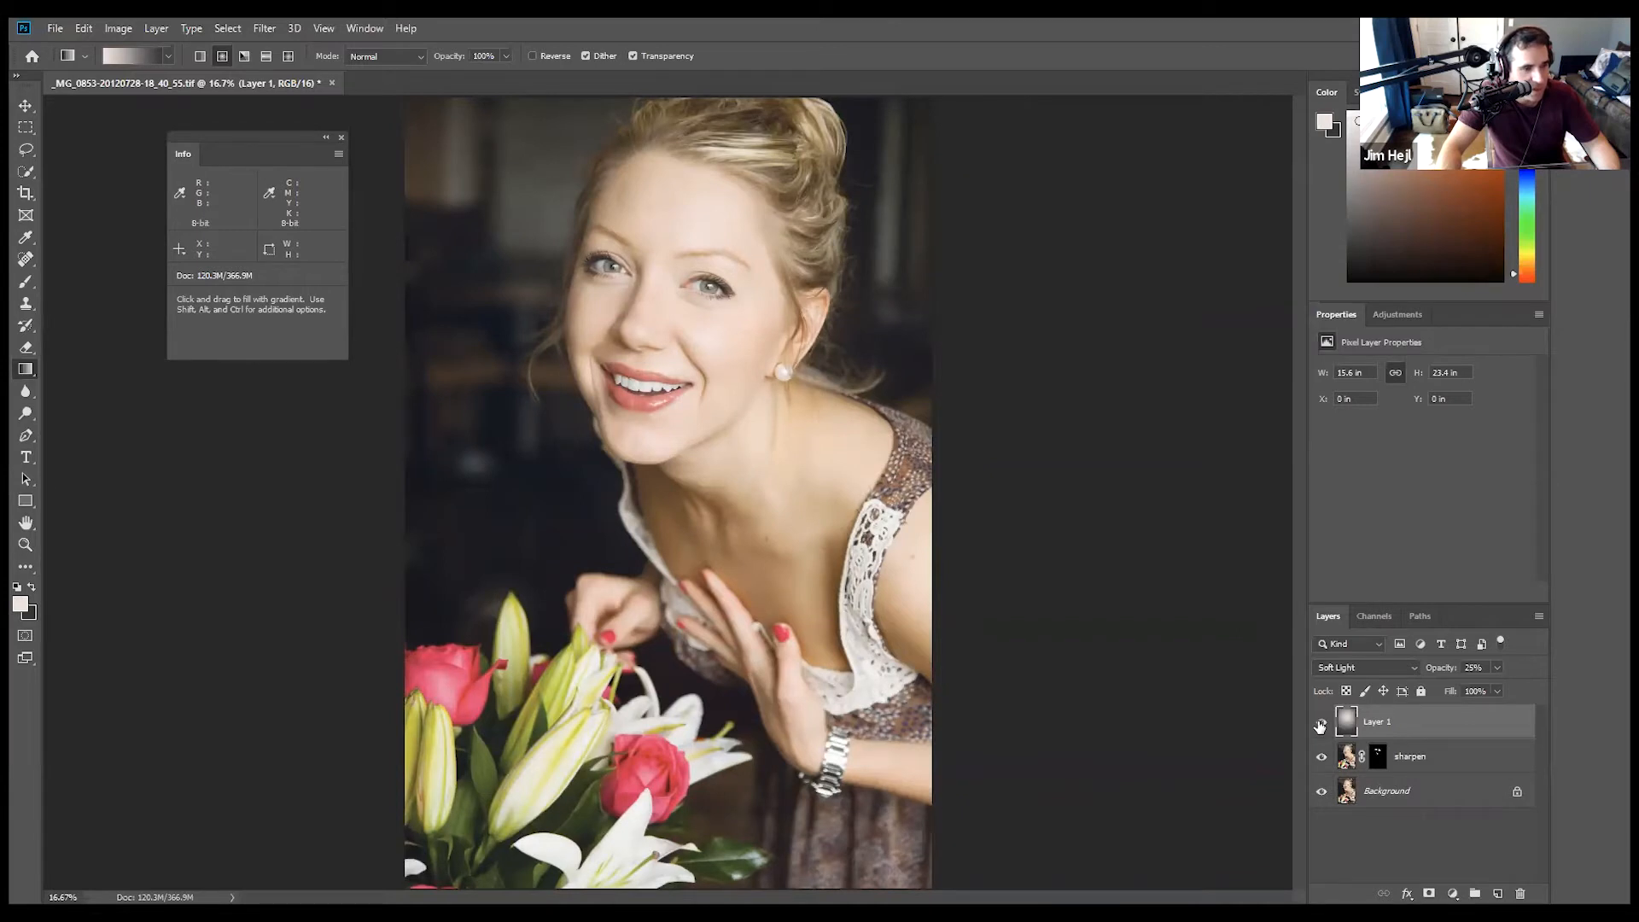
pyautogui.click(1321, 724)
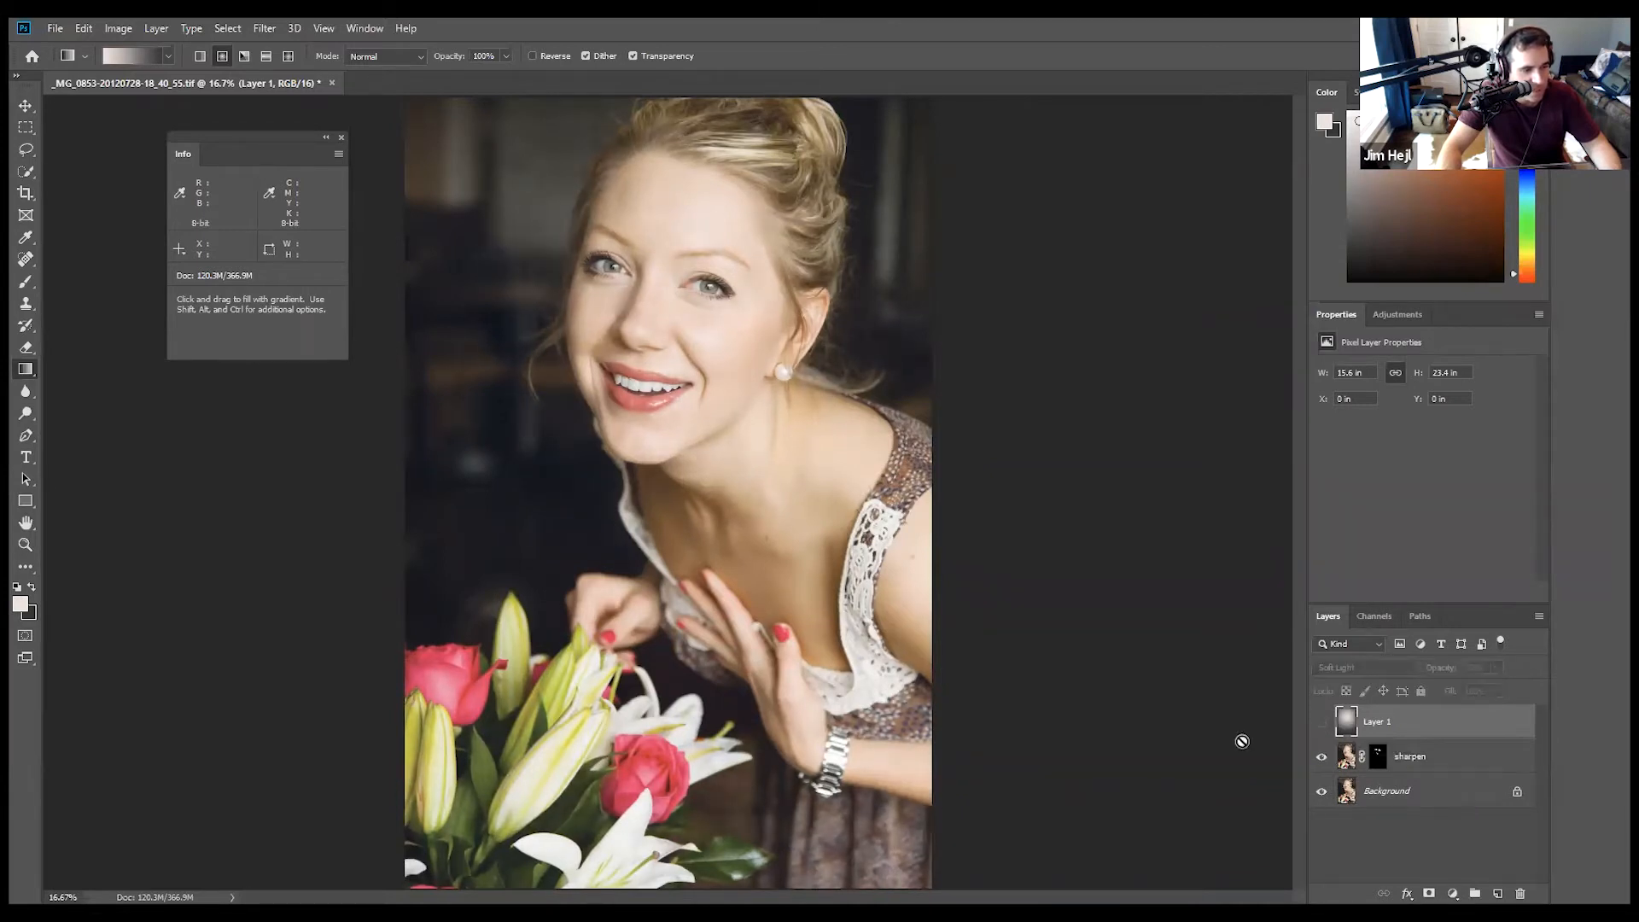
pyautogui.click(1322, 723)
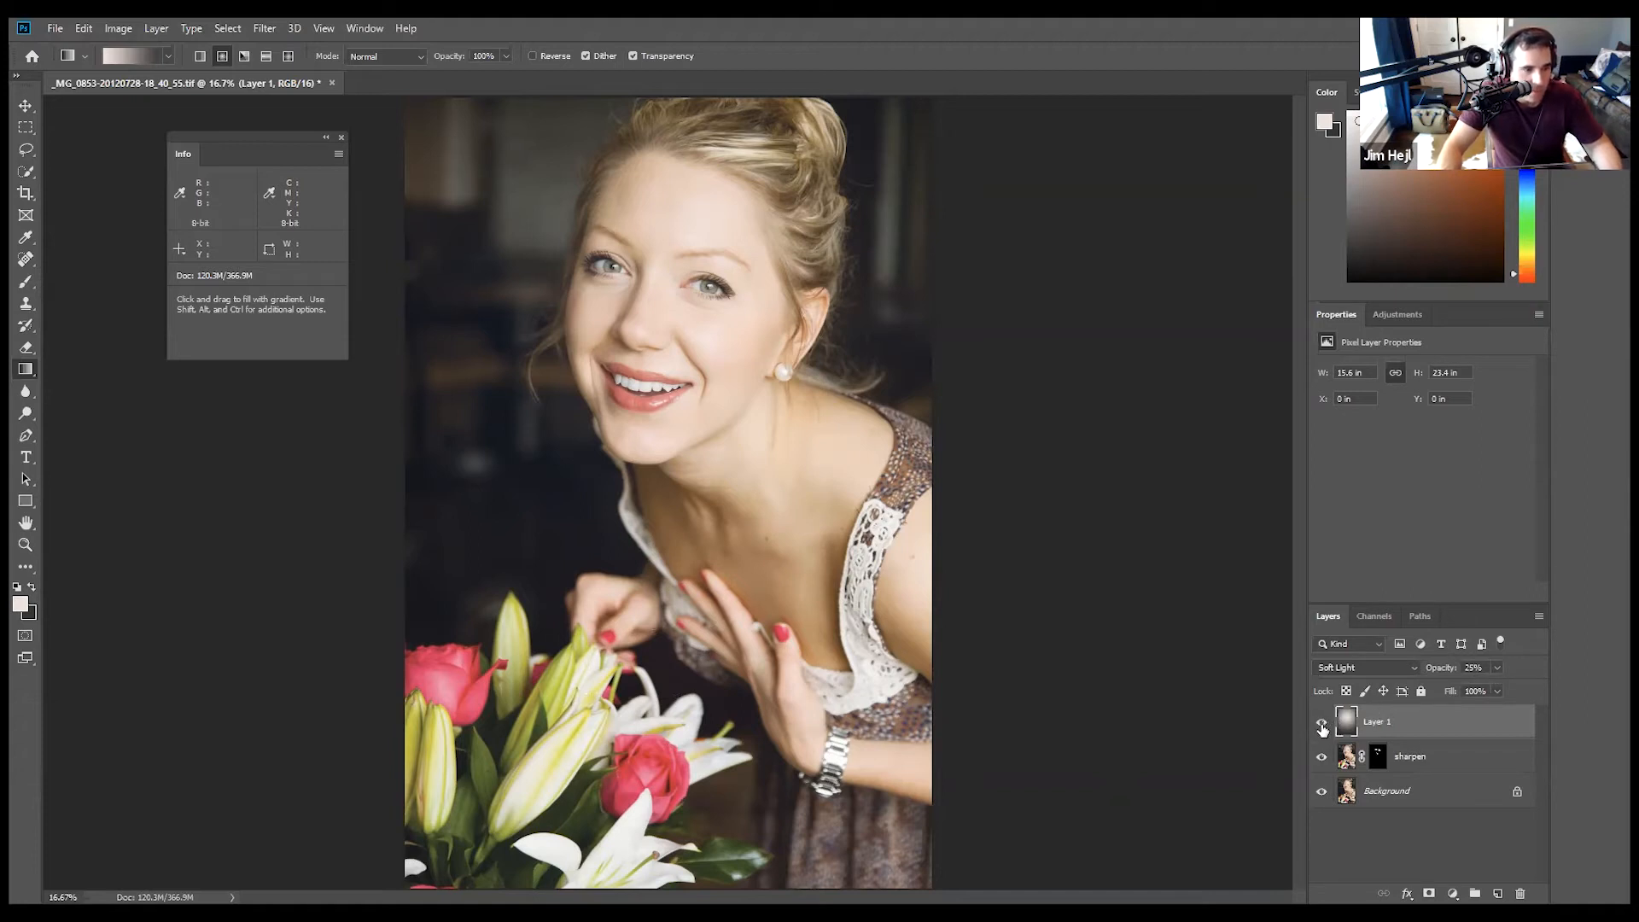
# Darken the foreground colour to #c2b7b3 and redraw the radial gradient from the face down to the dress.
pyautogui.click(21, 606)
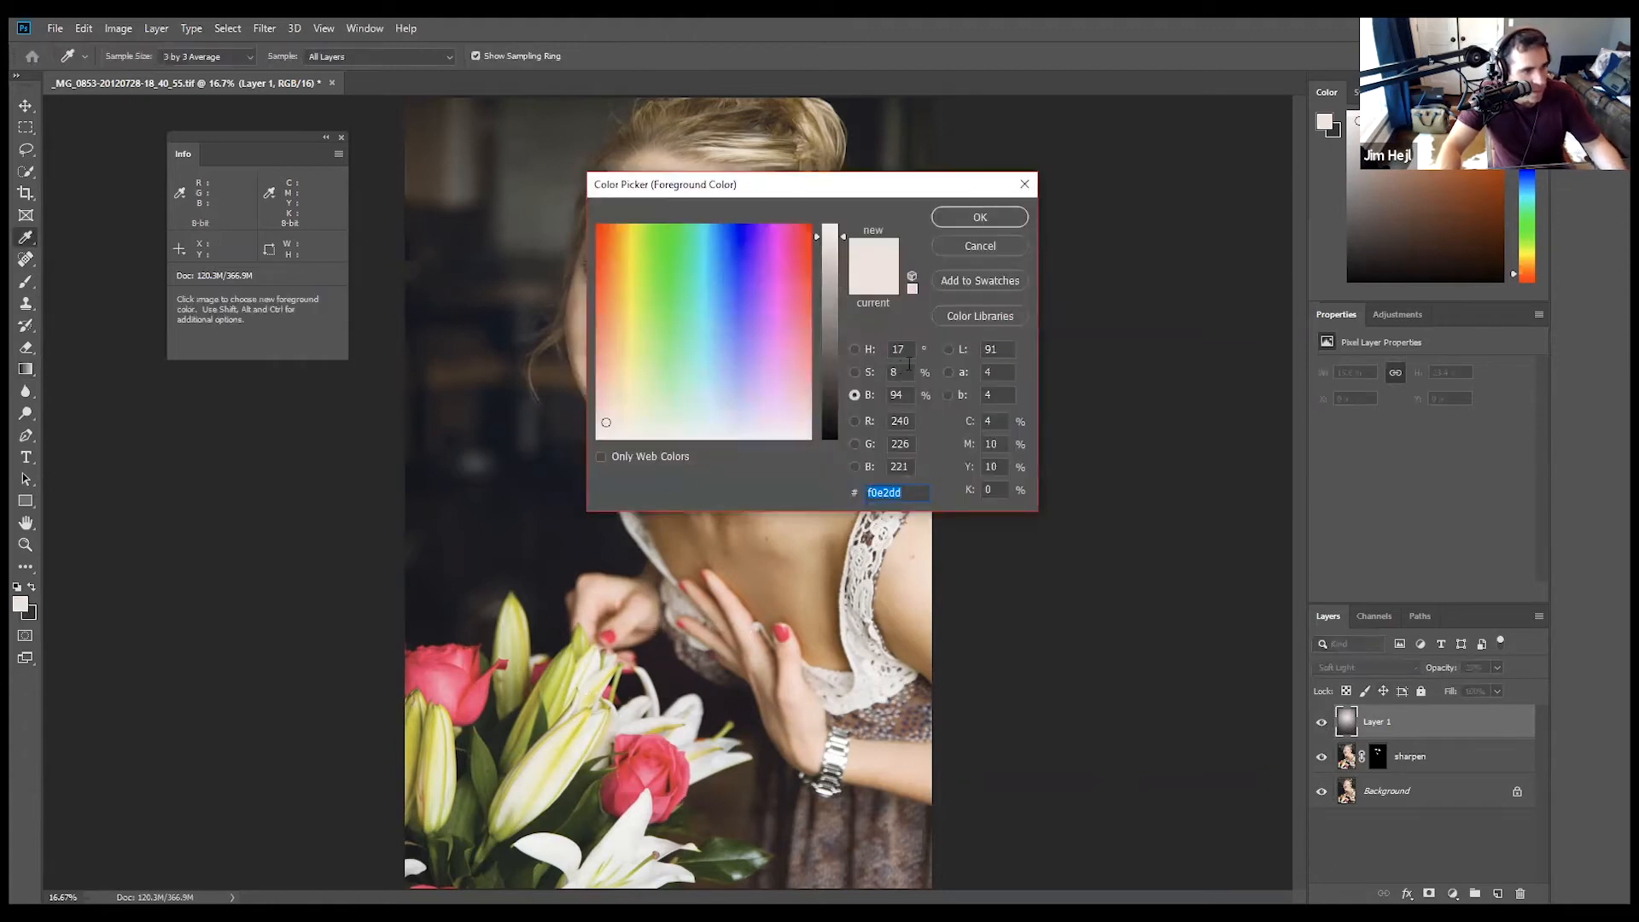
pyautogui.click(829, 274)
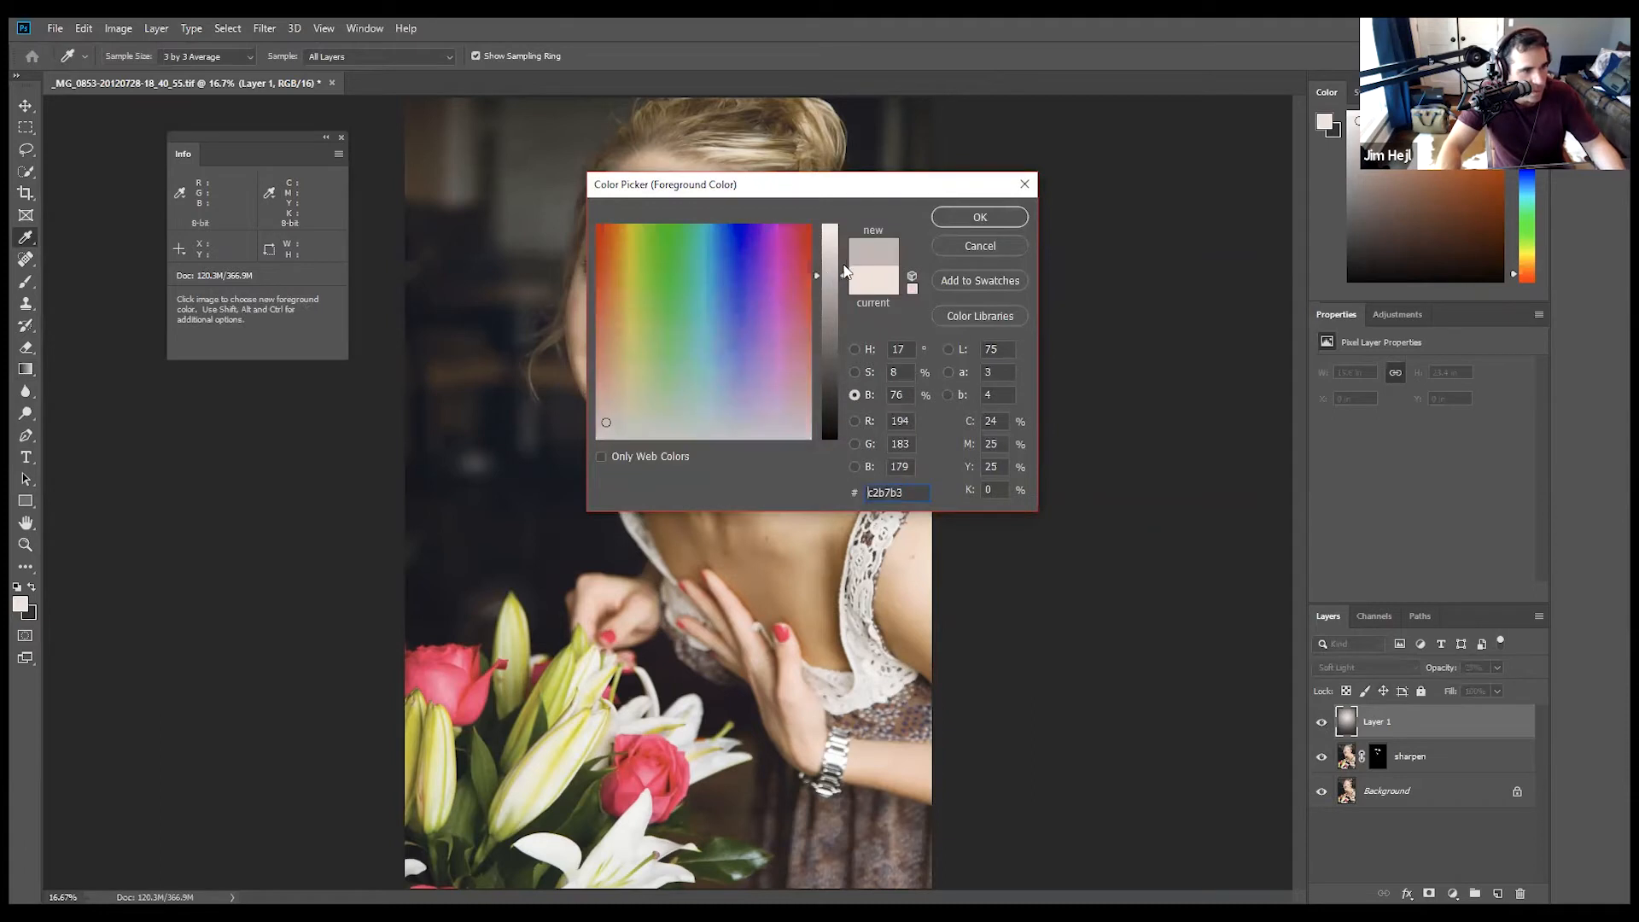
pyautogui.click(981, 218)
pyautogui.moveTo(647, 298); pyautogui.dragTo(814, 810)
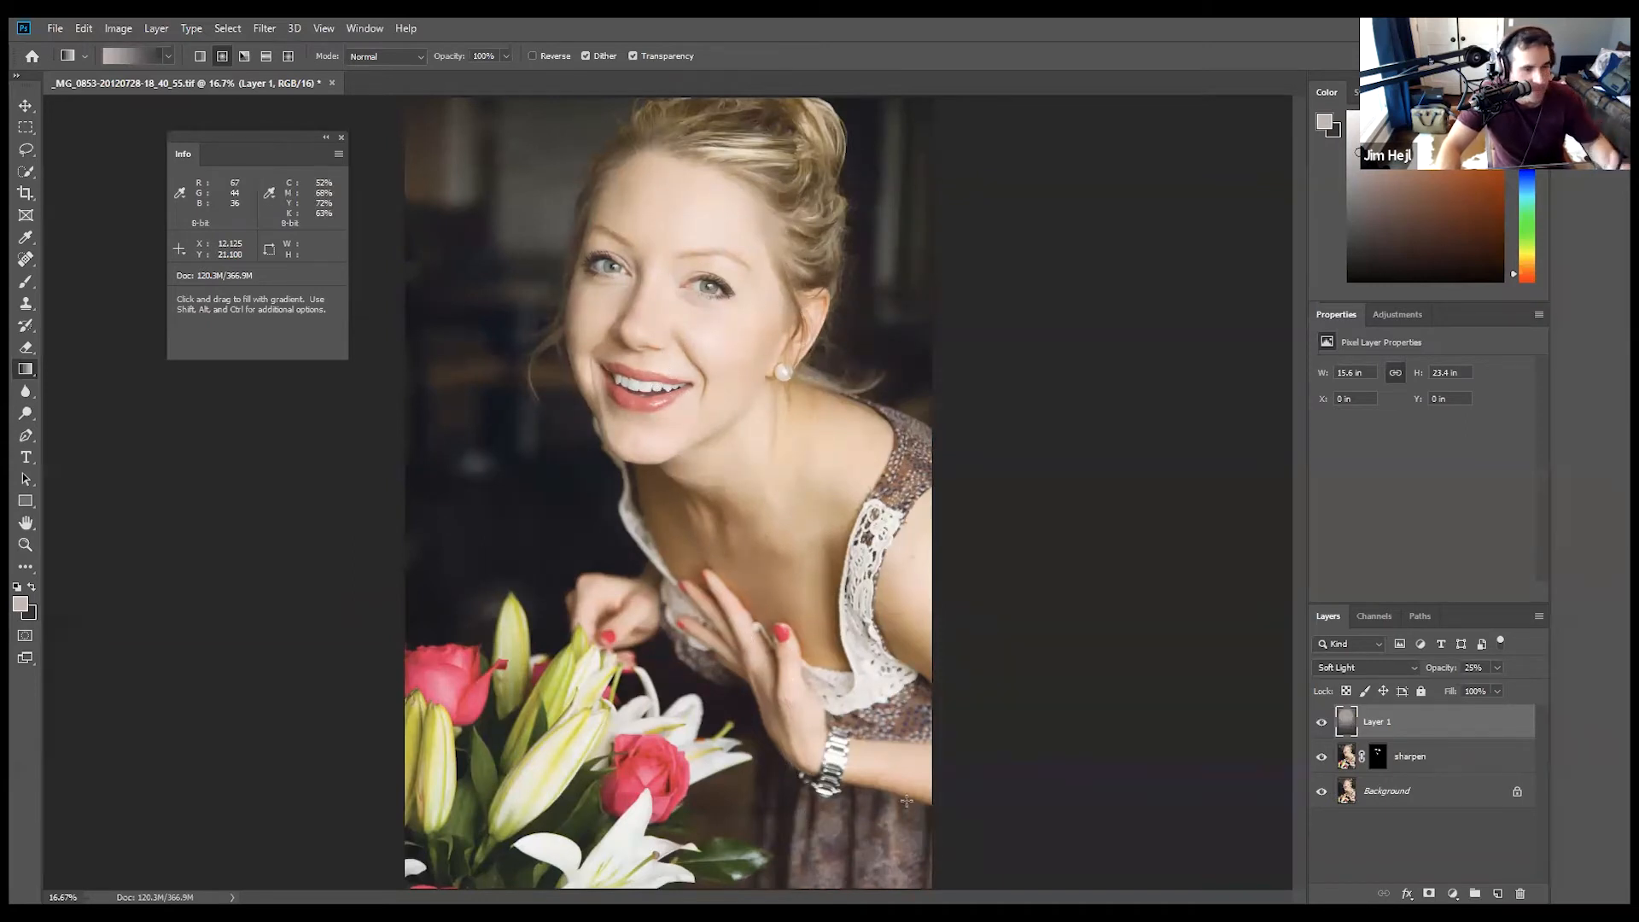
# Examine the softer gradient's effect by hiding and showing its layer several times.
pyautogui.click(1321, 723)
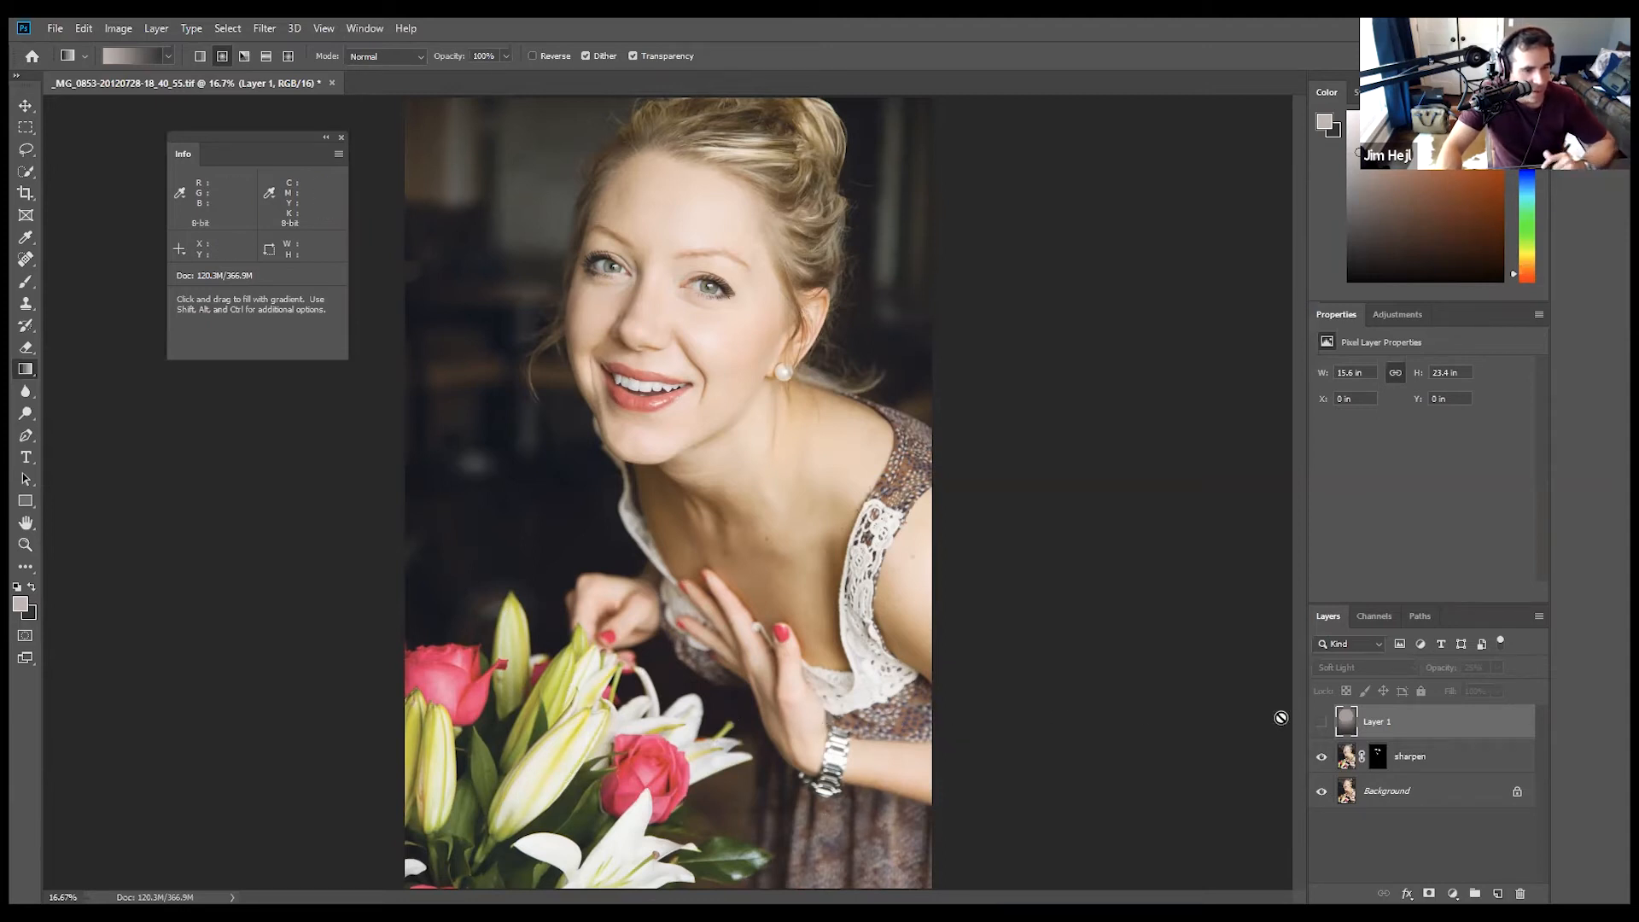
pyautogui.click(1320, 723)
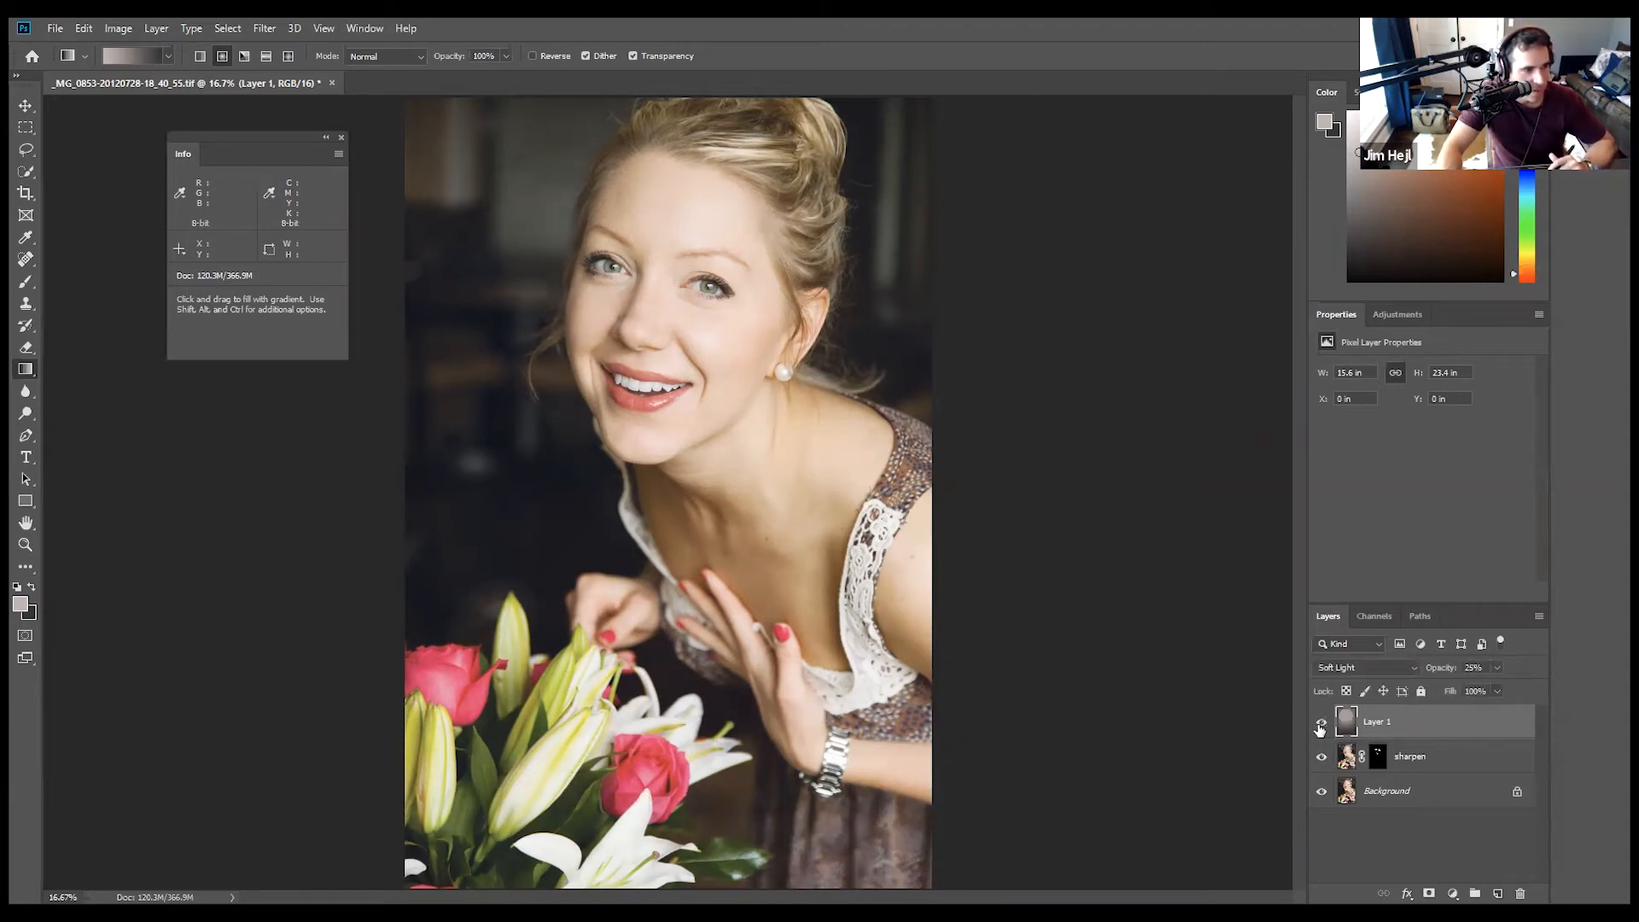
pyautogui.click(1320, 723)
pyautogui.click(1320, 723)
pyautogui.click(1321, 724)
pyautogui.click(1320, 724)
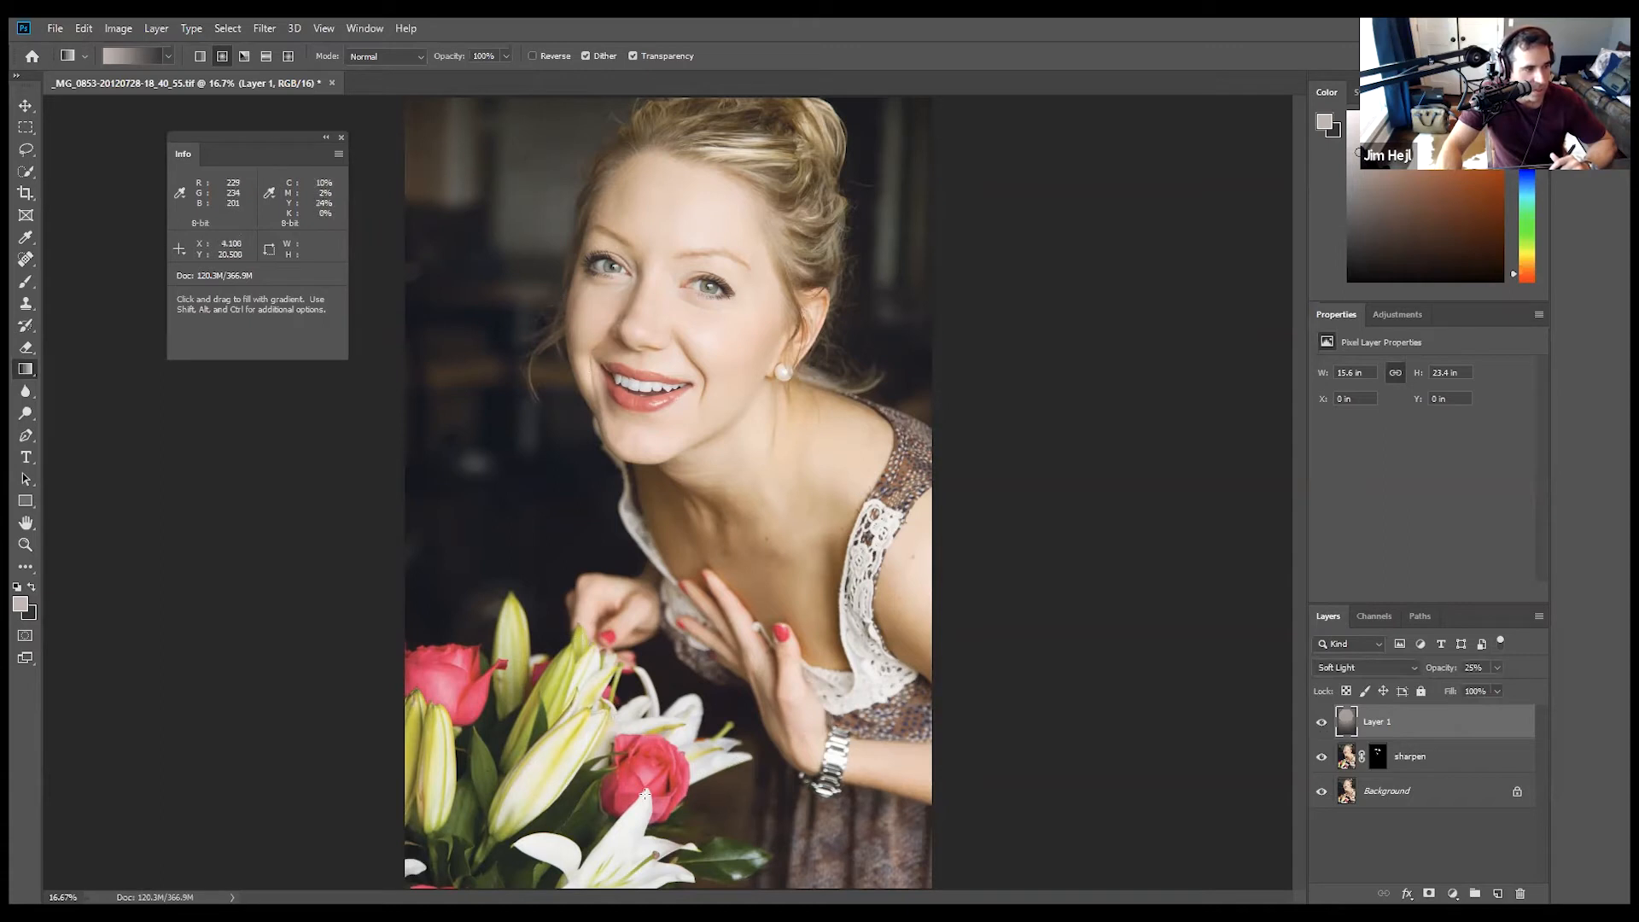
# Set the gradient layer's opacity to 42% and hide the layer to judge its effect.
pyautogui.click(1497, 668)
pyautogui.moveTo(1479, 691); pyautogui.dragTo(1489, 693)
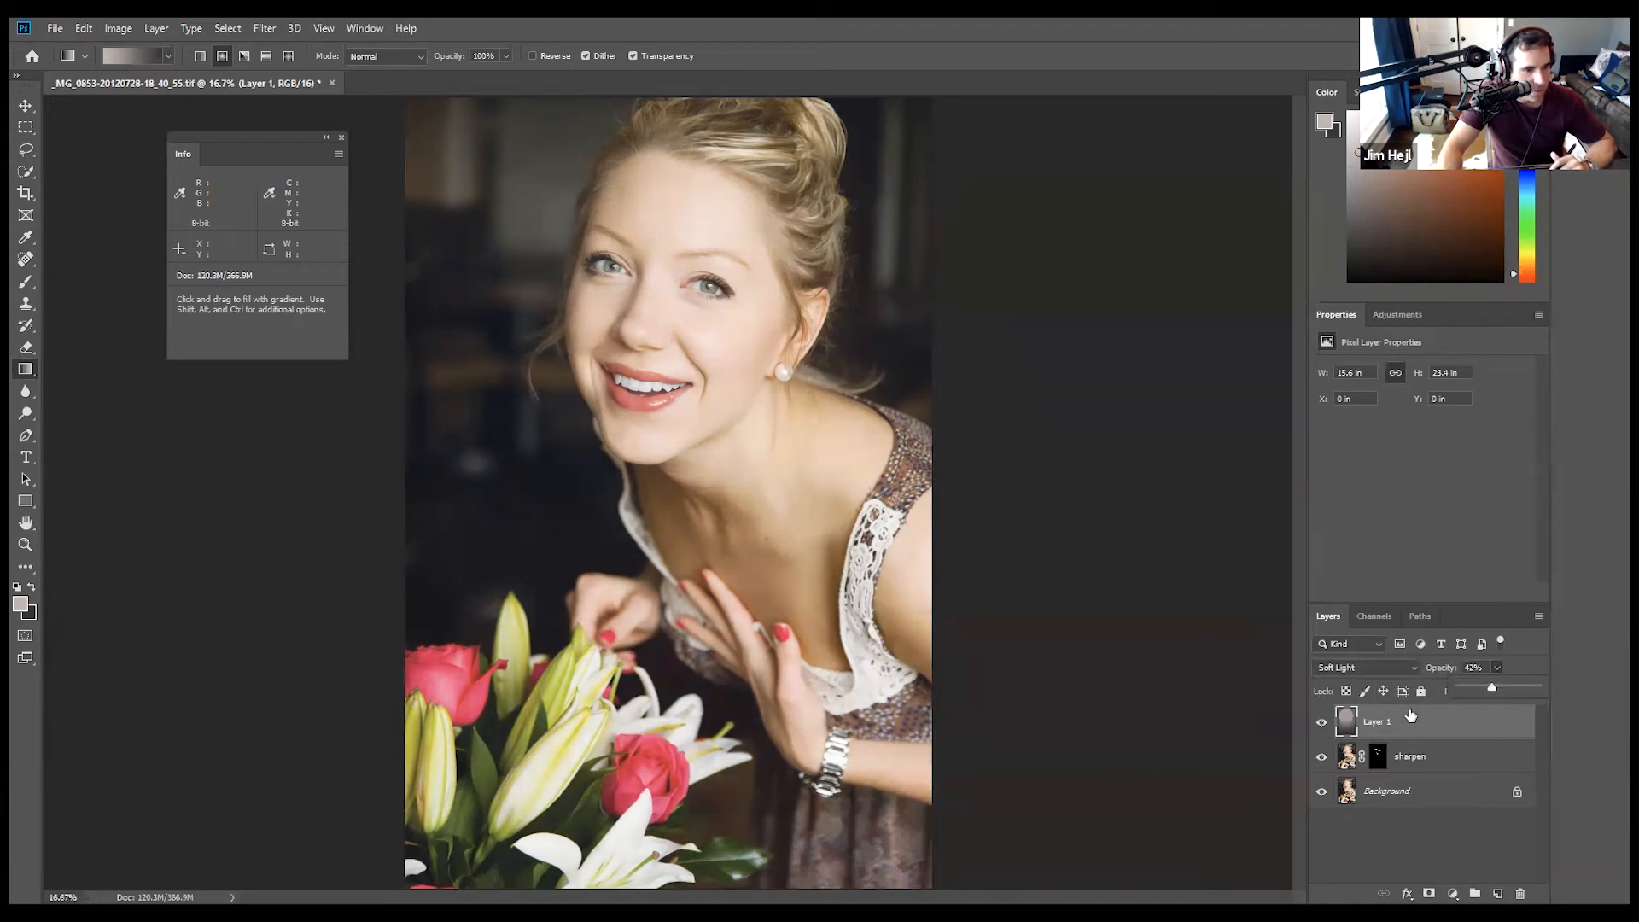
pyautogui.click(1321, 725)
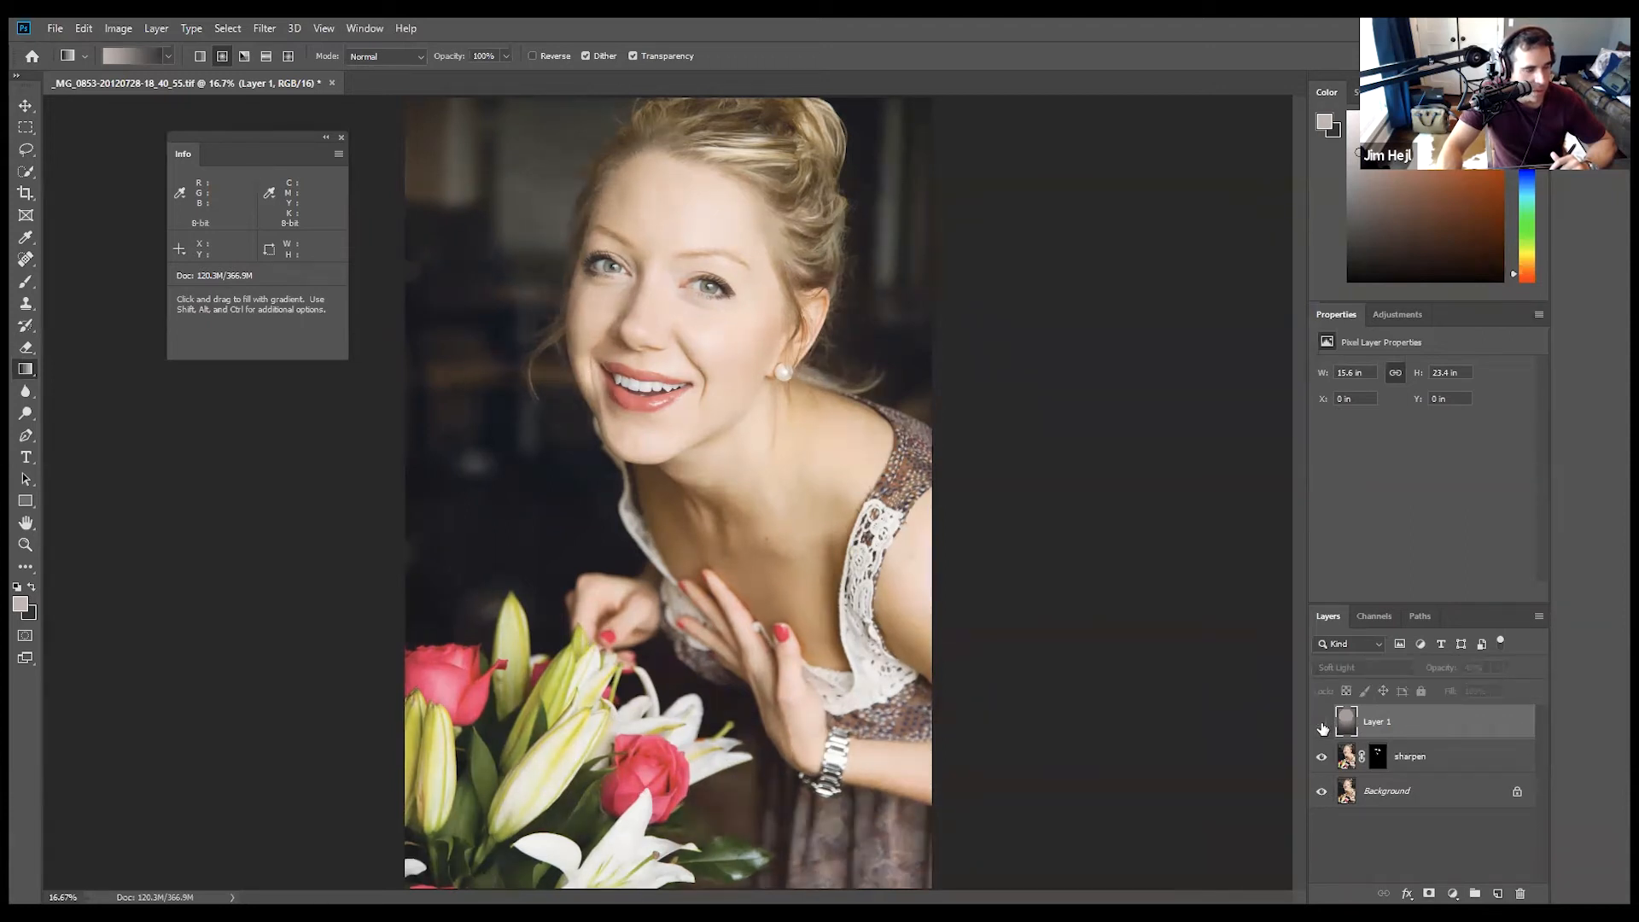
# Show the gradient layer again and set its blend mode to Normal and opacity to 100%.
pyautogui.click(1321, 726)
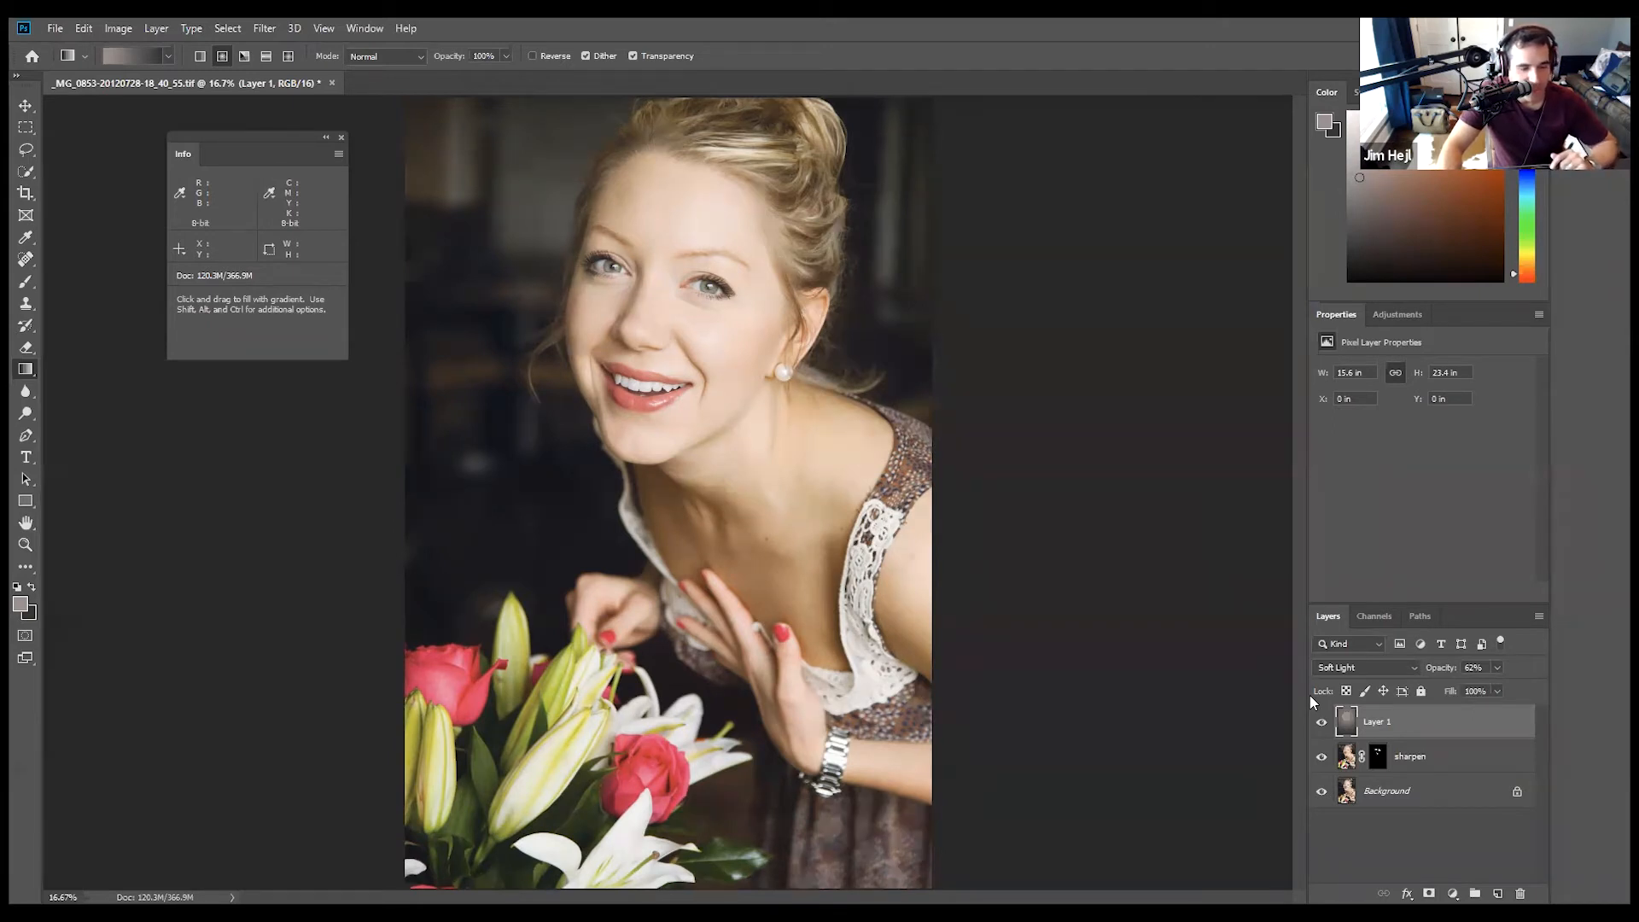
pyautogui.click(1366, 667)
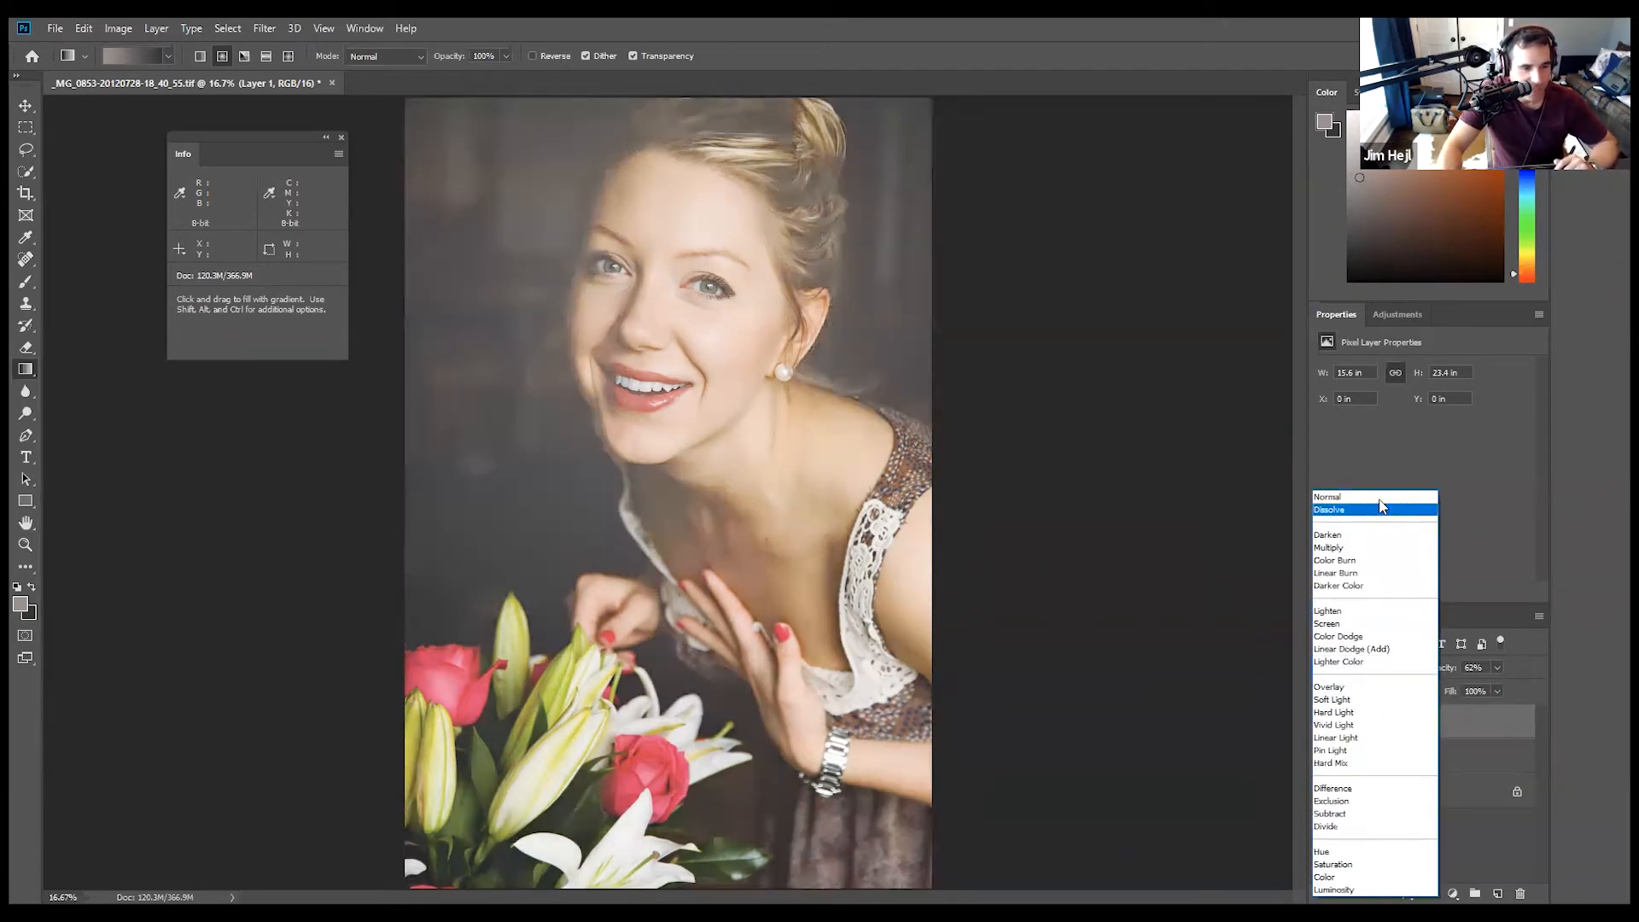
pyautogui.click(1376, 497)
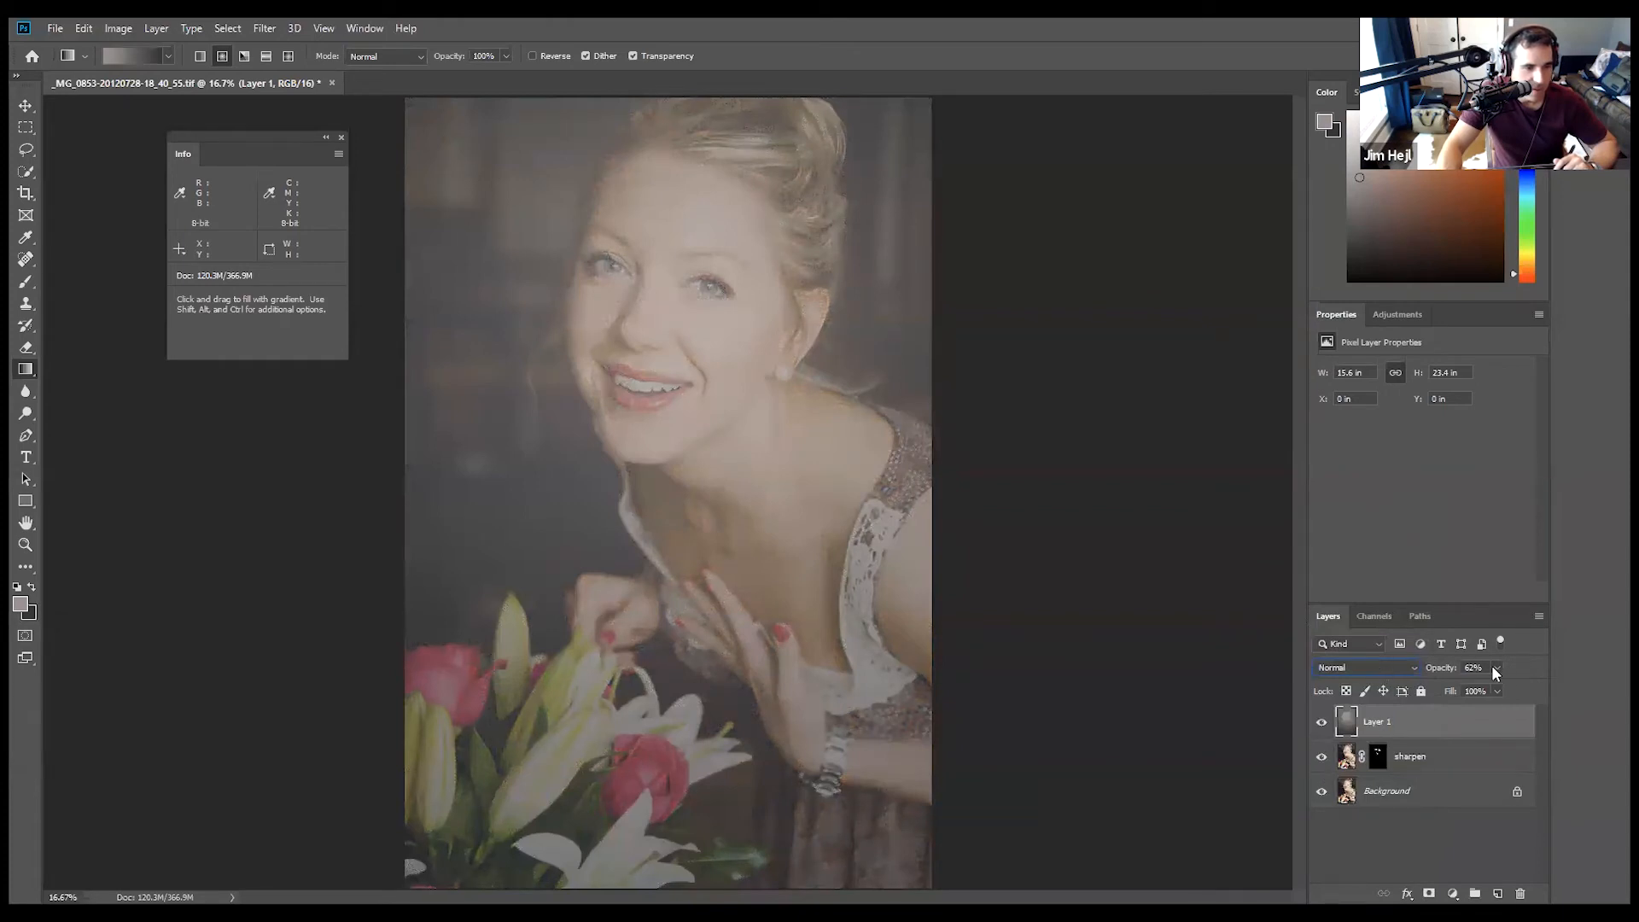
pyautogui.moveTo(1496, 669); pyautogui.dragTo(1528, 687)
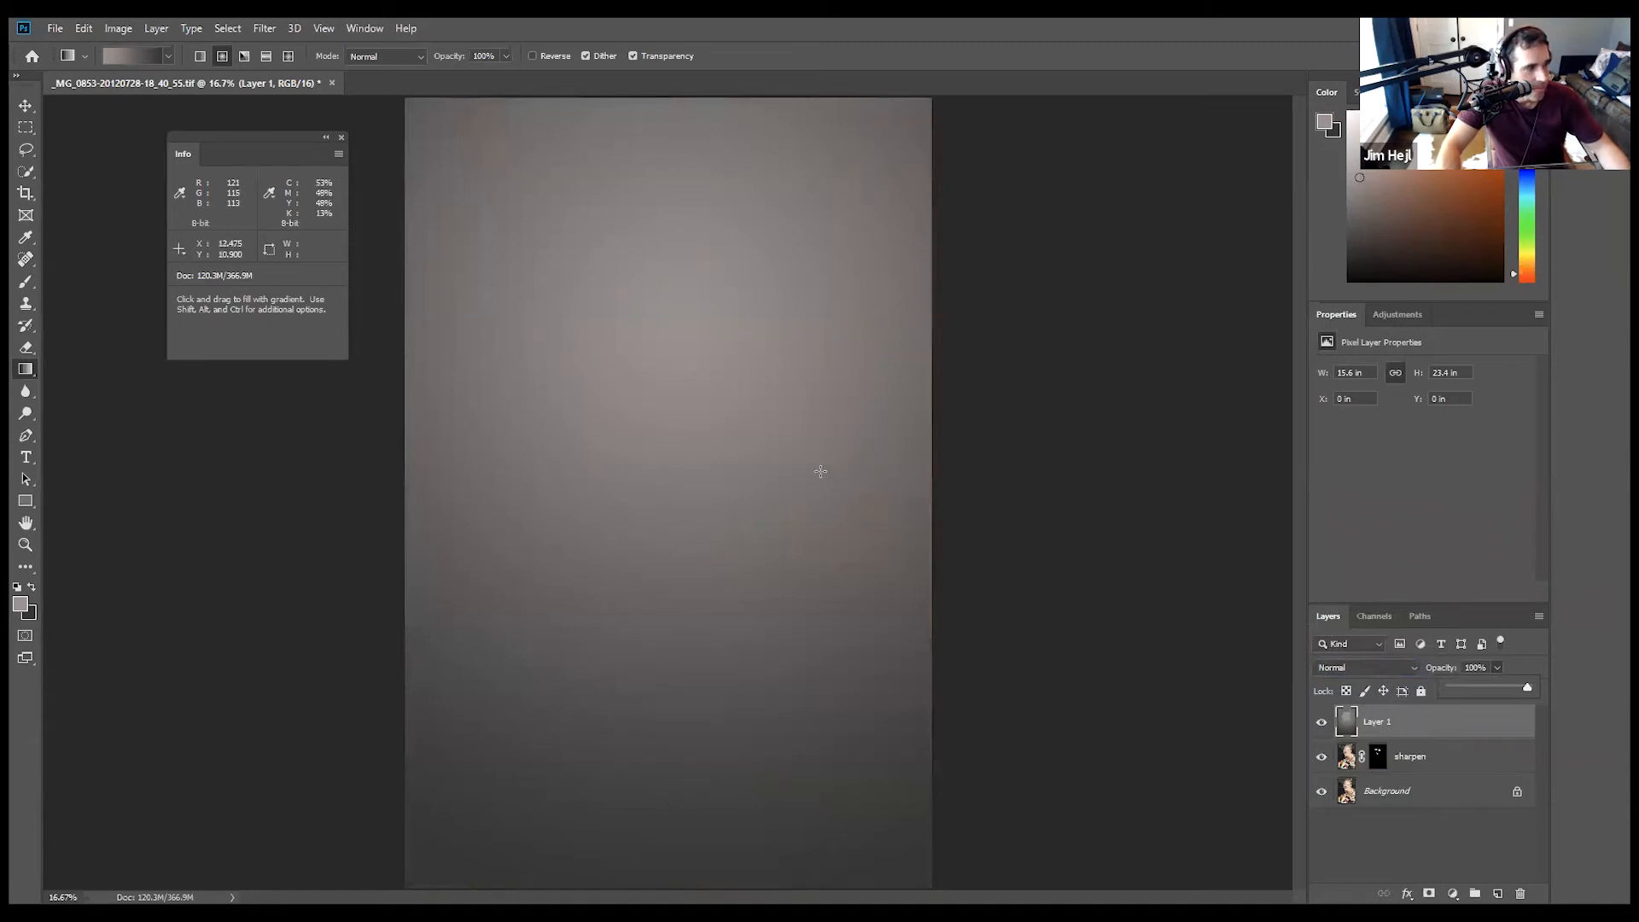
# Try a radial gradient centred near the photo's right edge and a diagonal linear gradient from the upper-left corner towards the lower right.
pyautogui.moveTo(515, 764); pyautogui.dragTo(860, 435)
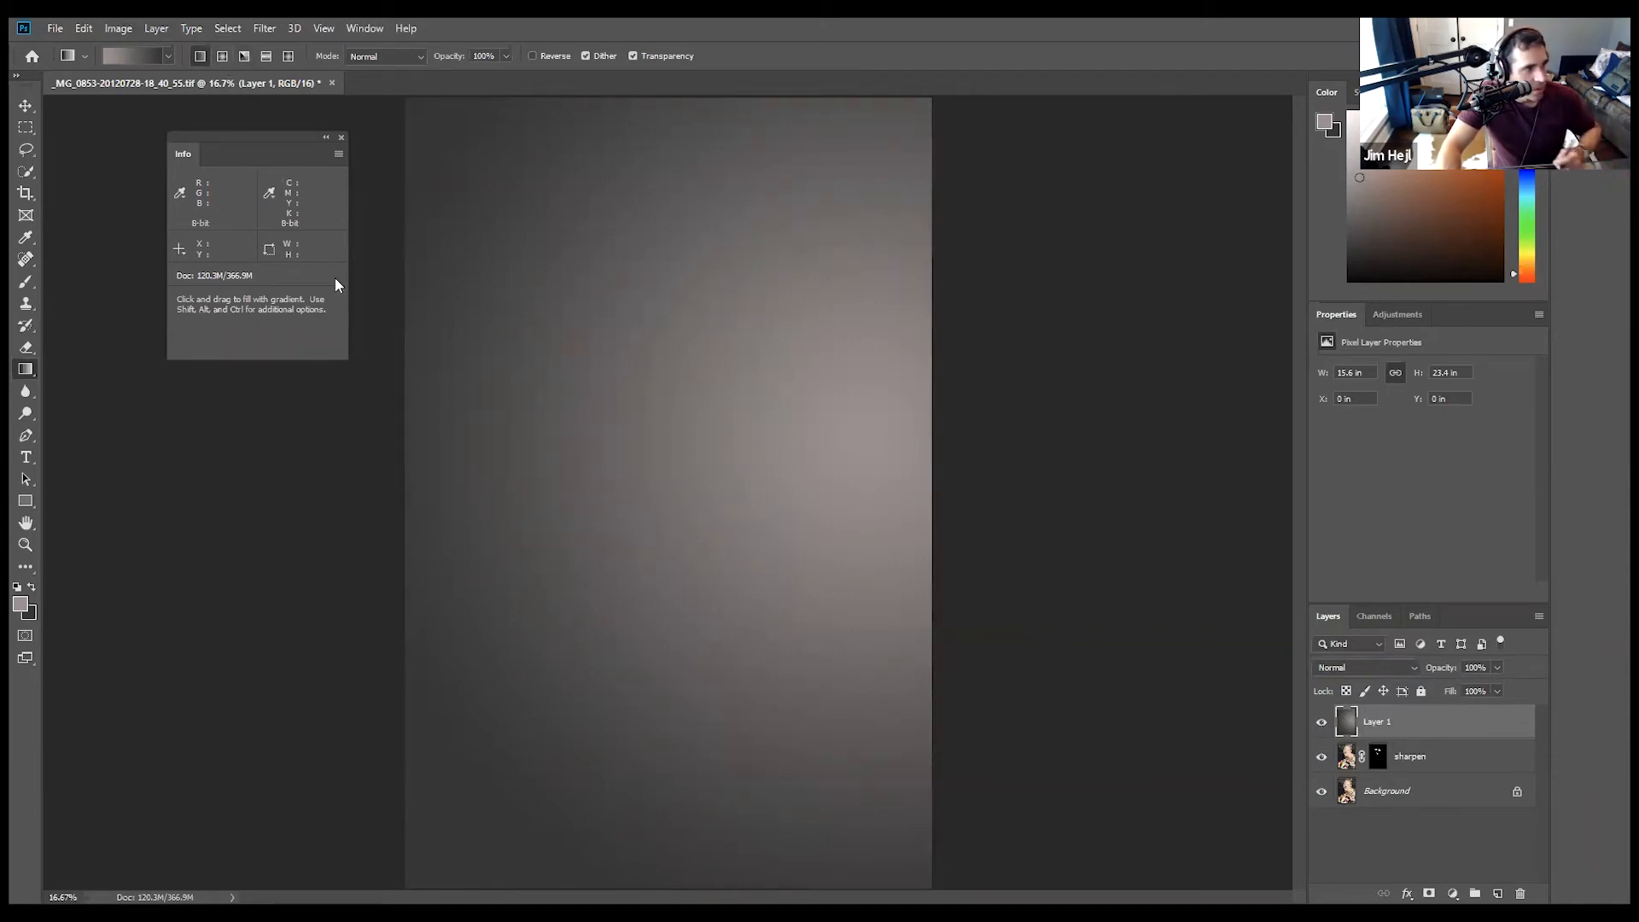
pyautogui.moveTo(434, 209); pyautogui.dragTo(837, 812)
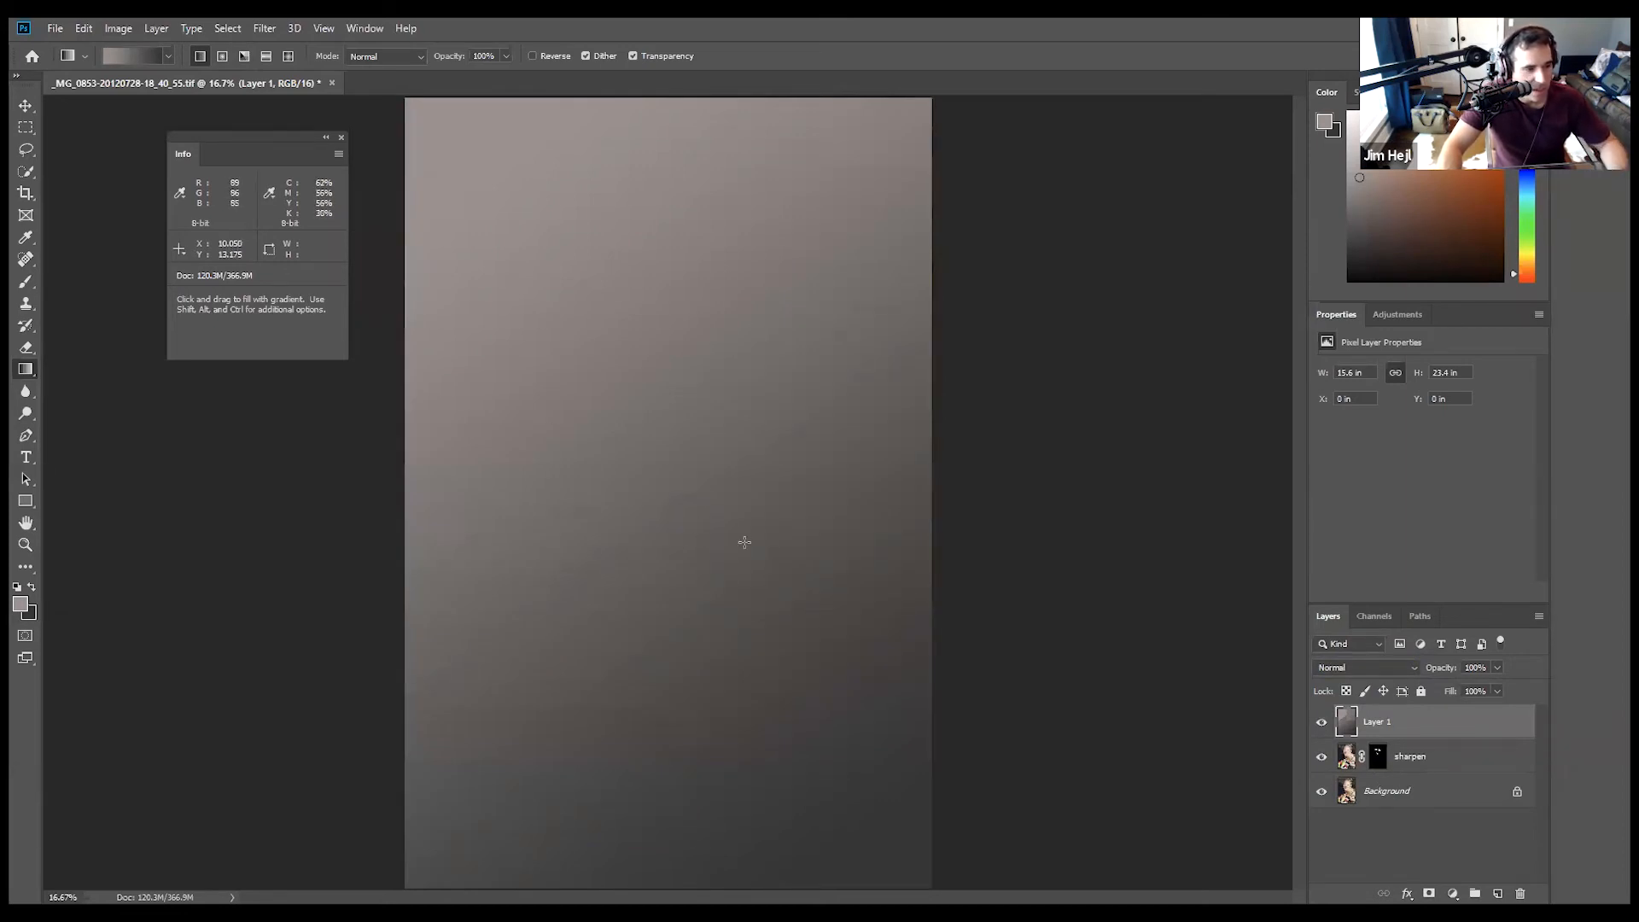
# Set the gradient layer's blend mode to Soft Light and compare the portrait with the layer hidden and shown.
pyautogui.click(1375, 667)
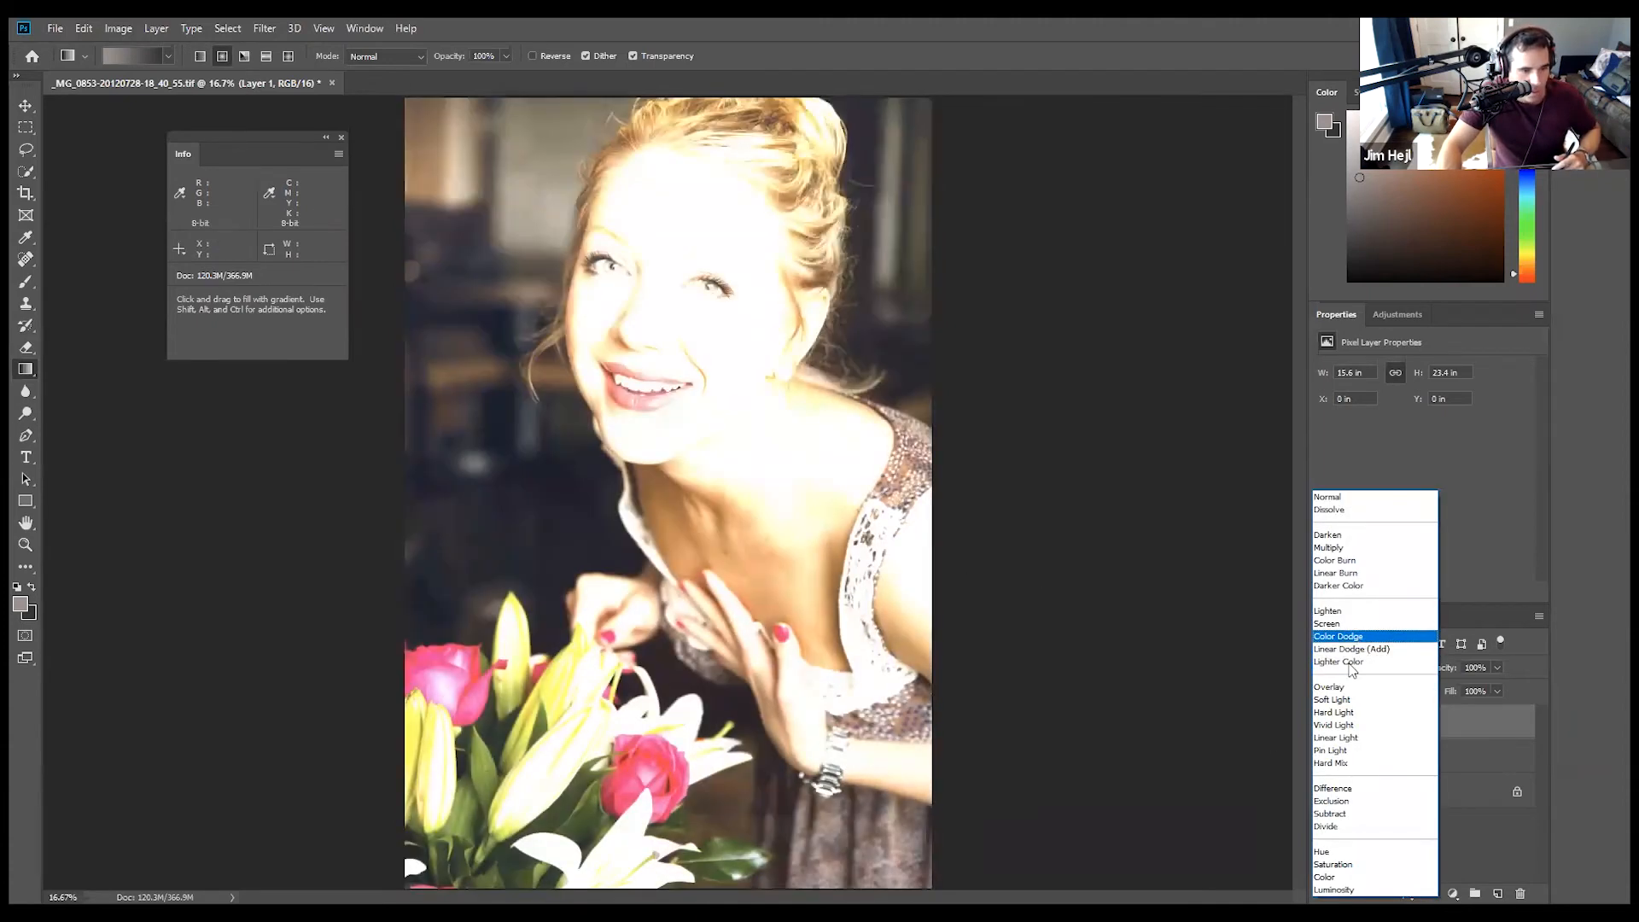
pyautogui.click(1346, 699)
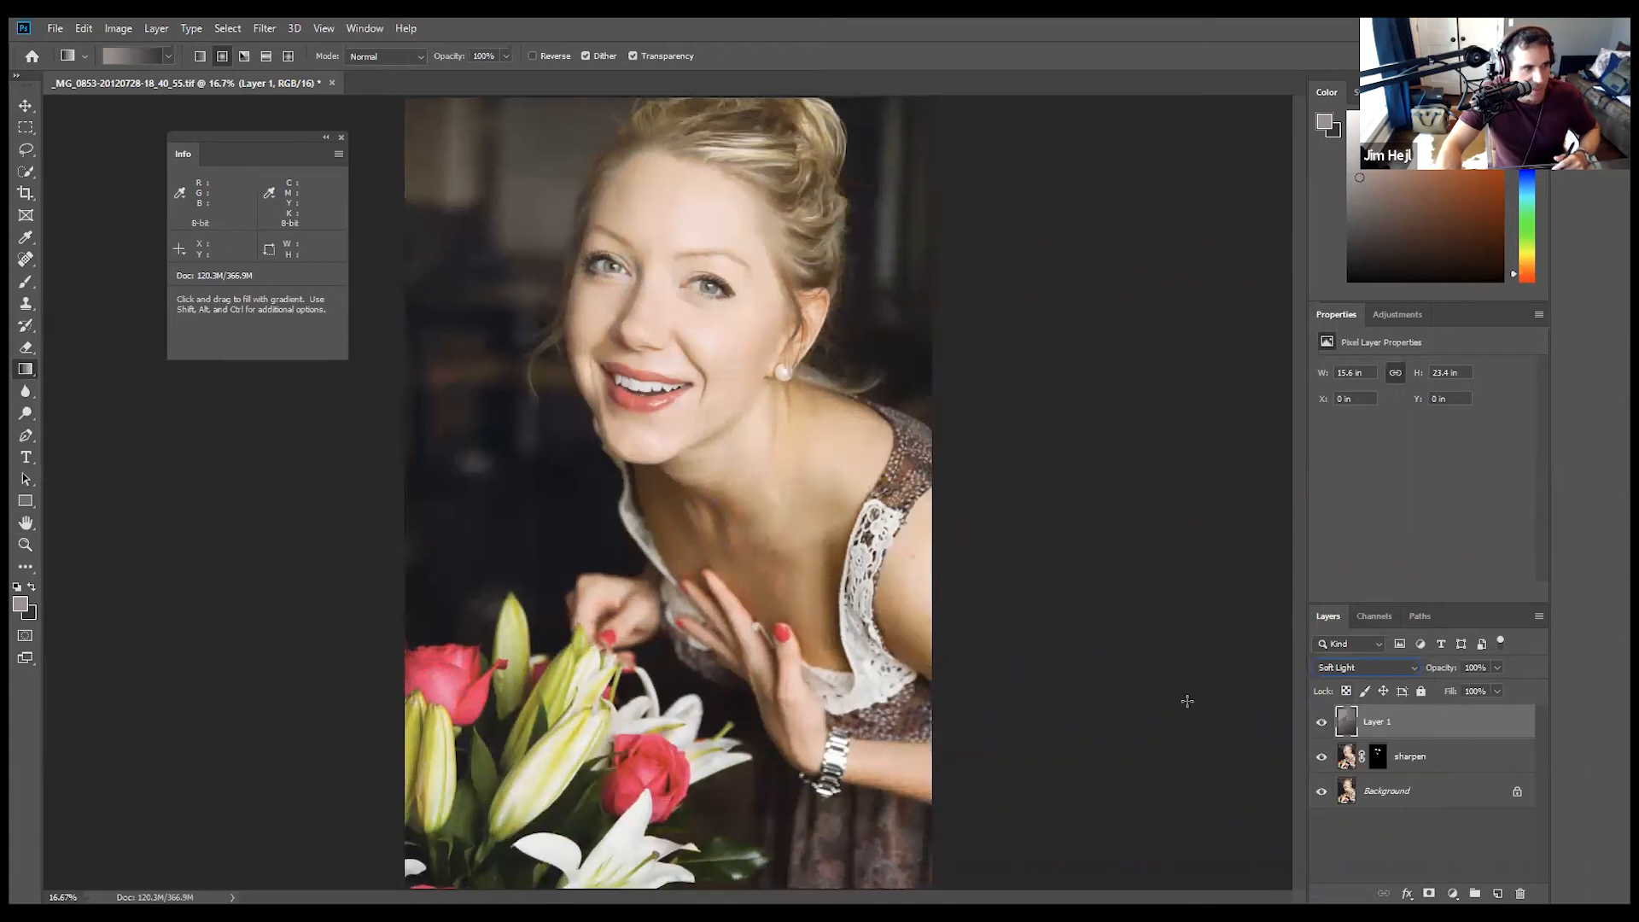
pyautogui.click(1320, 724)
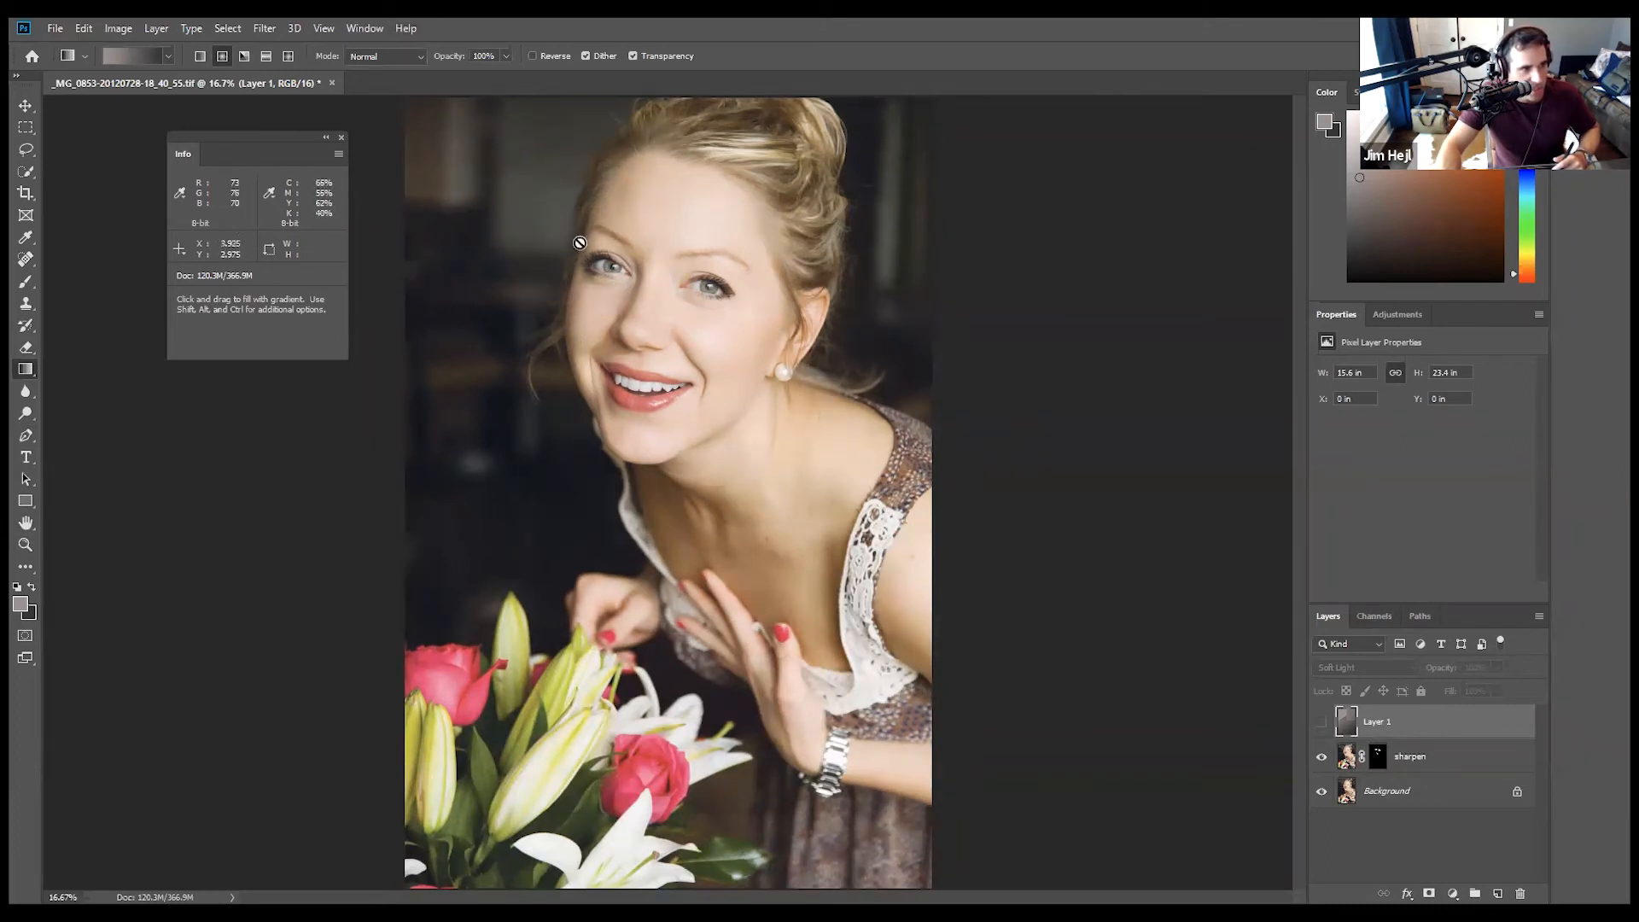
pyautogui.click(1320, 723)
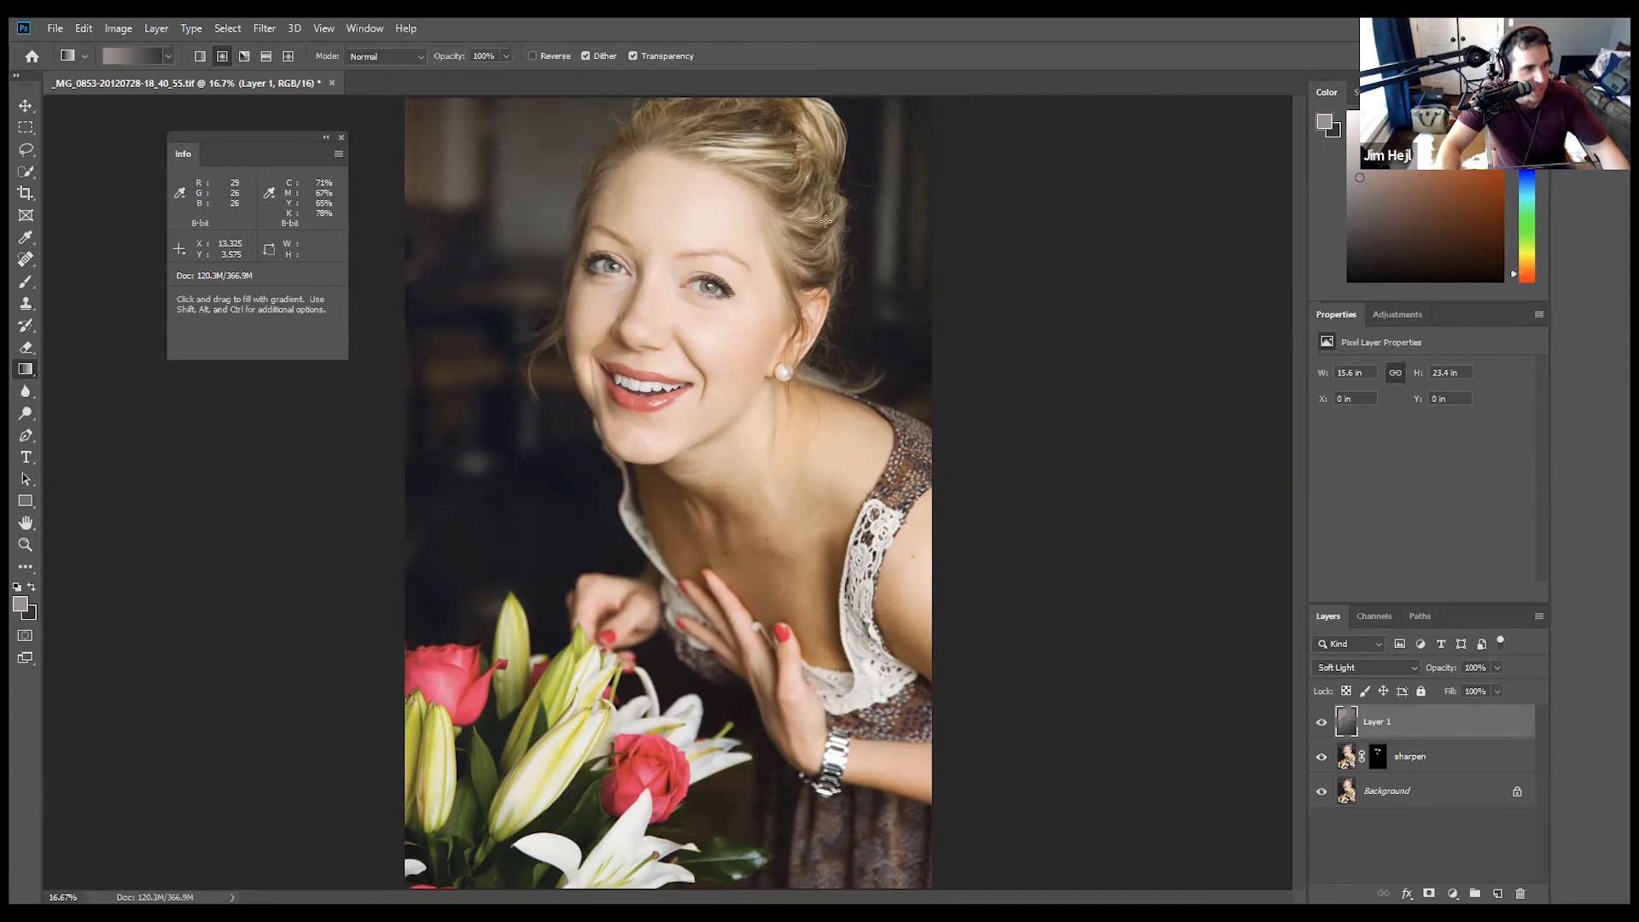
# Redraw the radial gradient from the dark background beside the hair, trying a short length and a long diagonal down to the lilies.
pyautogui.moveTo(875, 162); pyautogui.dragTo(816, 227)
pyautogui.moveTo(889, 171)
pyautogui.mouseDown()
pyautogui.moveTo(817, 267)
pyautogui.moveTo(798, 375)
pyautogui.moveTo(561, 788)
pyautogui.mouseUp()
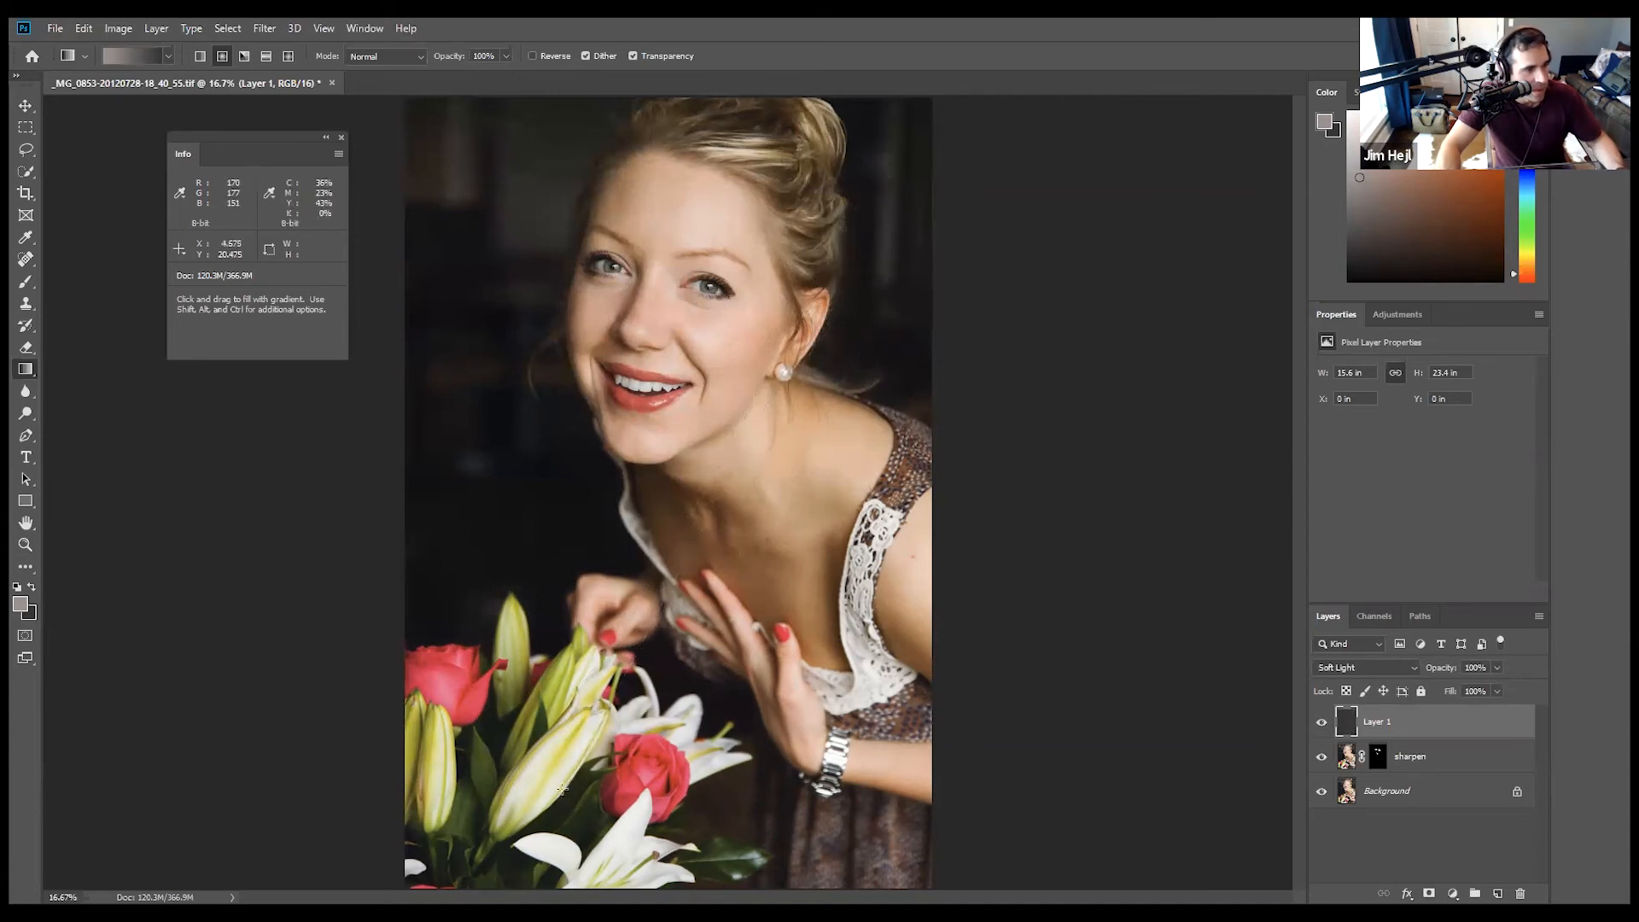